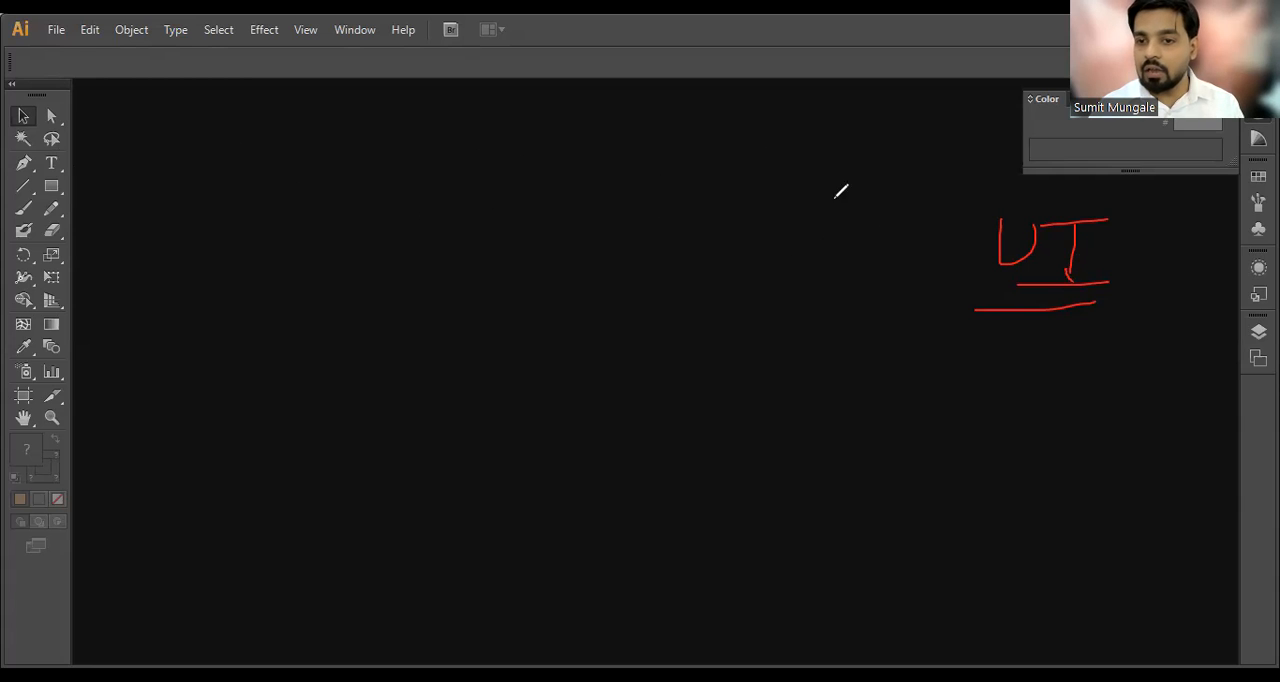
mouse_move(846, 178)
mouse_down()
mouse_move(887, 165)
mouse_move(887, 211)
mouse_move(920, 168)
mouse_move(936, 232)
mouse_up()
drag(836, 229, 946, 217)
mouse_move(990, 170)
mouse_down()
mouse_move(1058, 192)
mouse_move(1091, 210)
mouse_move(1150, 170)
mouse_move(1161, 204)
mouse_move(1164, 182)
mouse_move(1180, 213)
mouse_move(1182, 187)
mouse_move(1224, 186)
mouse_move(1248, 216)
mouse_up()
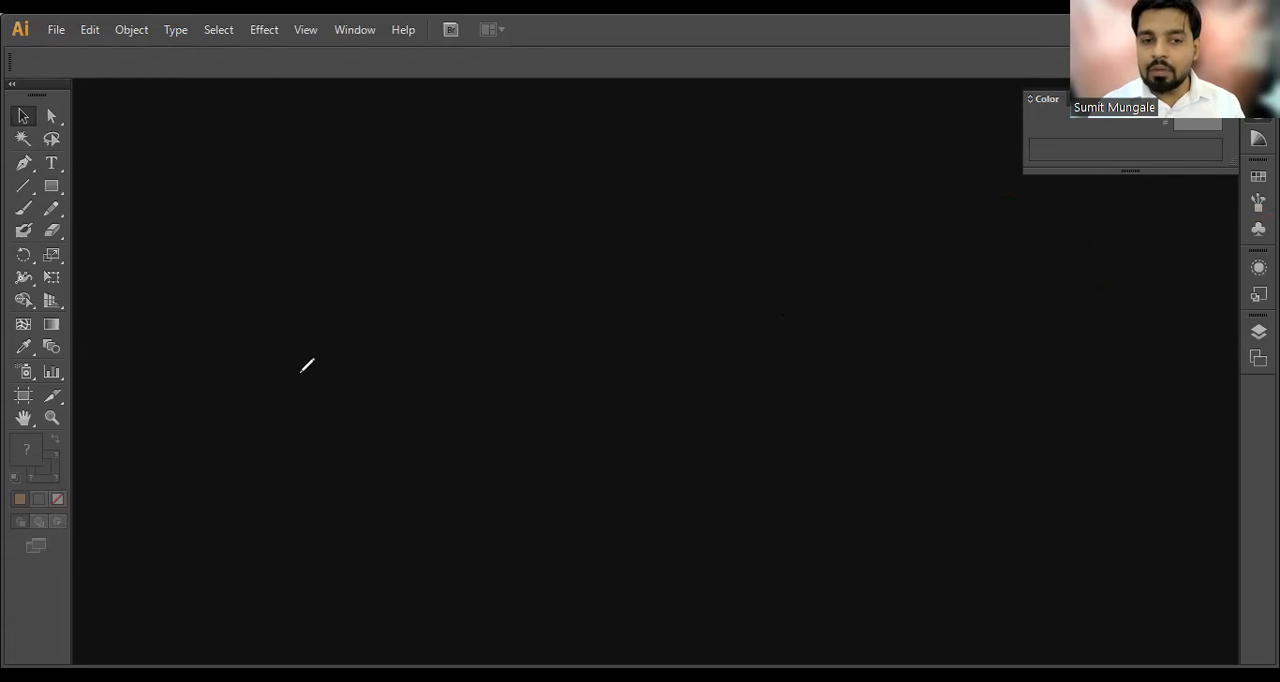
drag(586, 175, 602, 588)
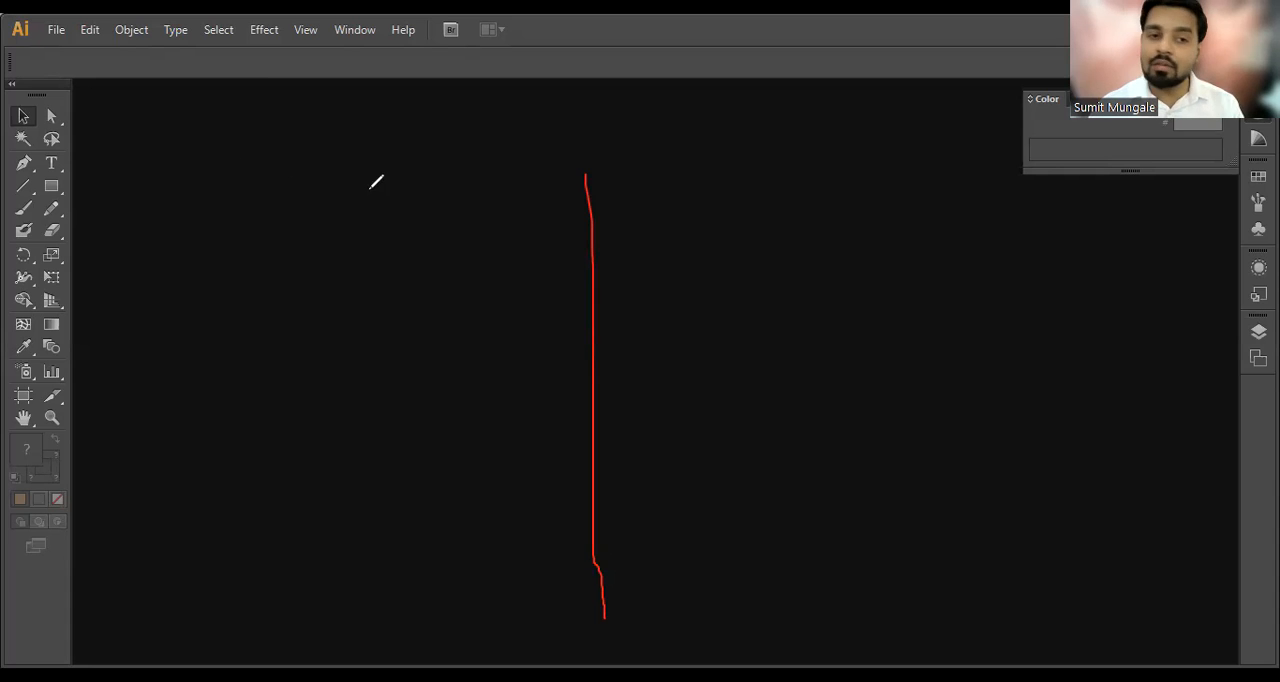
drag(148, 183, 490, 189)
mouse_move(152, 182)
mouse_down()
mouse_move(194, 568)
mouse_move(466, 610)
mouse_move(560, 506)
mouse_move(497, 197)
mouse_up()
drag(152, 246, 452, 252)
mouse_move(238, 238)
mouse_down()
mouse_move(257, 214)
mouse_move(274, 236)
mouse_move(330, 240)
mouse_up()
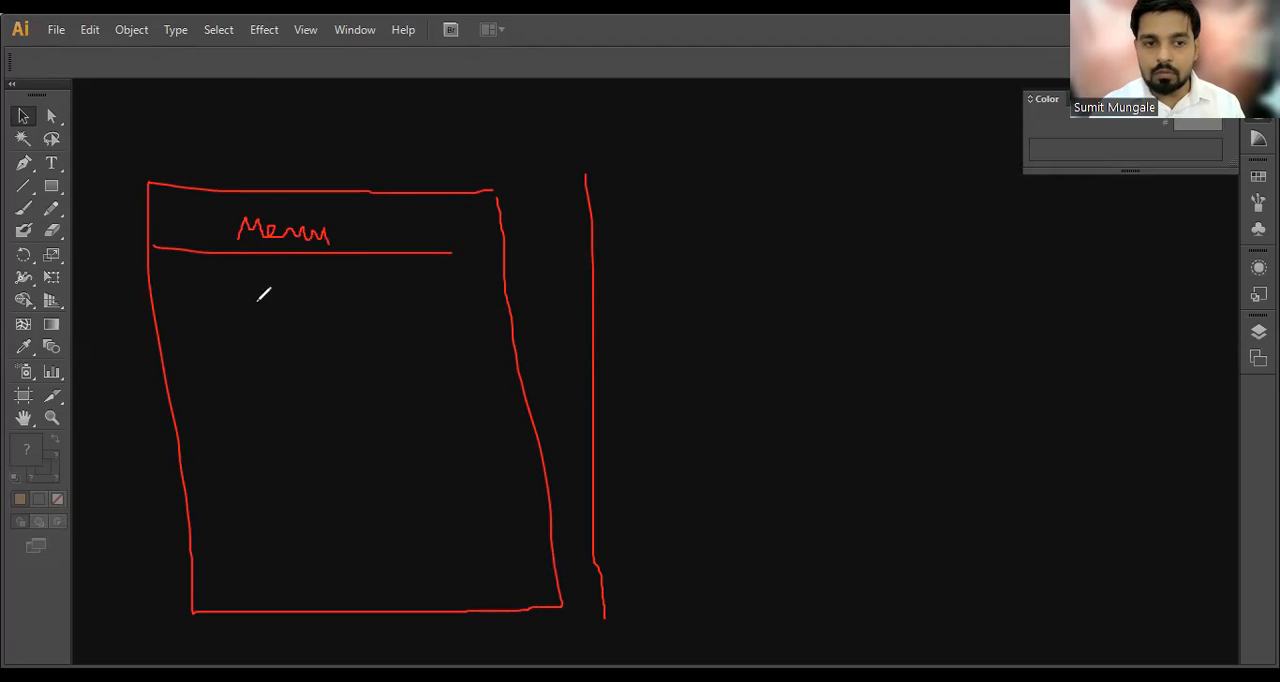
mouse_move(214, 257)
mouse_down()
mouse_move(222, 530)
mouse_move(237, 600)
mouse_up()
drag(160, 294, 184, 293)
mouse_move(170, 296)
mouse_down()
mouse_move(171, 322)
mouse_move(187, 312)
mouse_move(193, 336)
mouse_up()
mouse_move(440, 307)
mouse_down()
mouse_move(269, 306)
mouse_move(259, 369)
mouse_move(276, 575)
mouse_move(497, 561)
mouse_move(440, 302)
mouse_up()
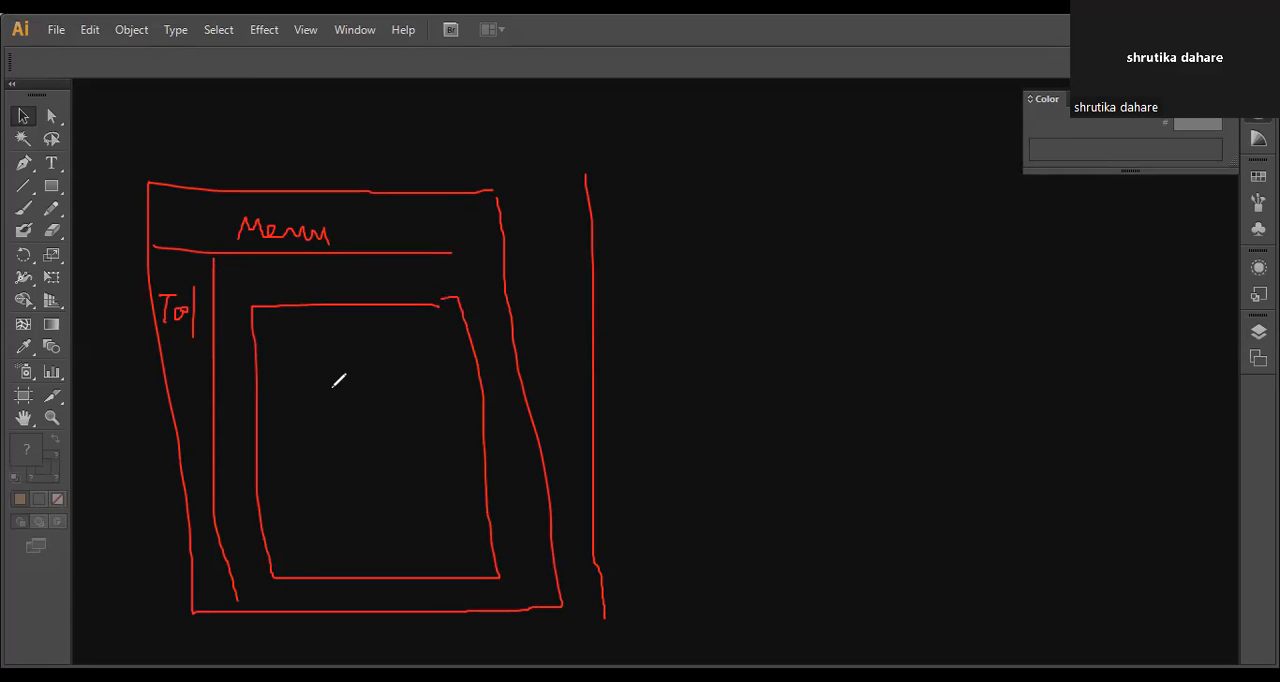
drag(322, 396, 323, 460)
mouse_move(332, 440)
mouse_down()
mouse_move(338, 462)
mouse_move(362, 442)
mouse_move(326, 466)
mouse_move(391, 446)
mouse_move(371, 466)
mouse_up()
key(ctrl+z)
key(ctrl+z)
drag(304, 508, 484, 495)
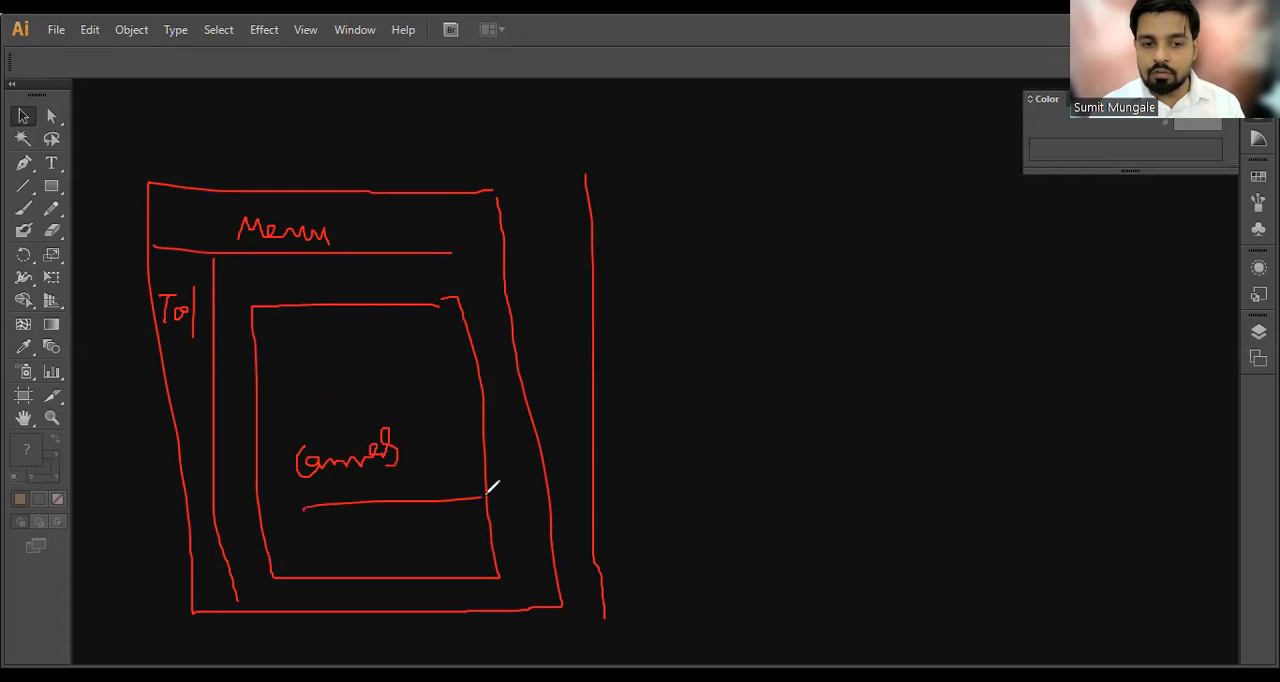
drag(509, 310, 597, 311)
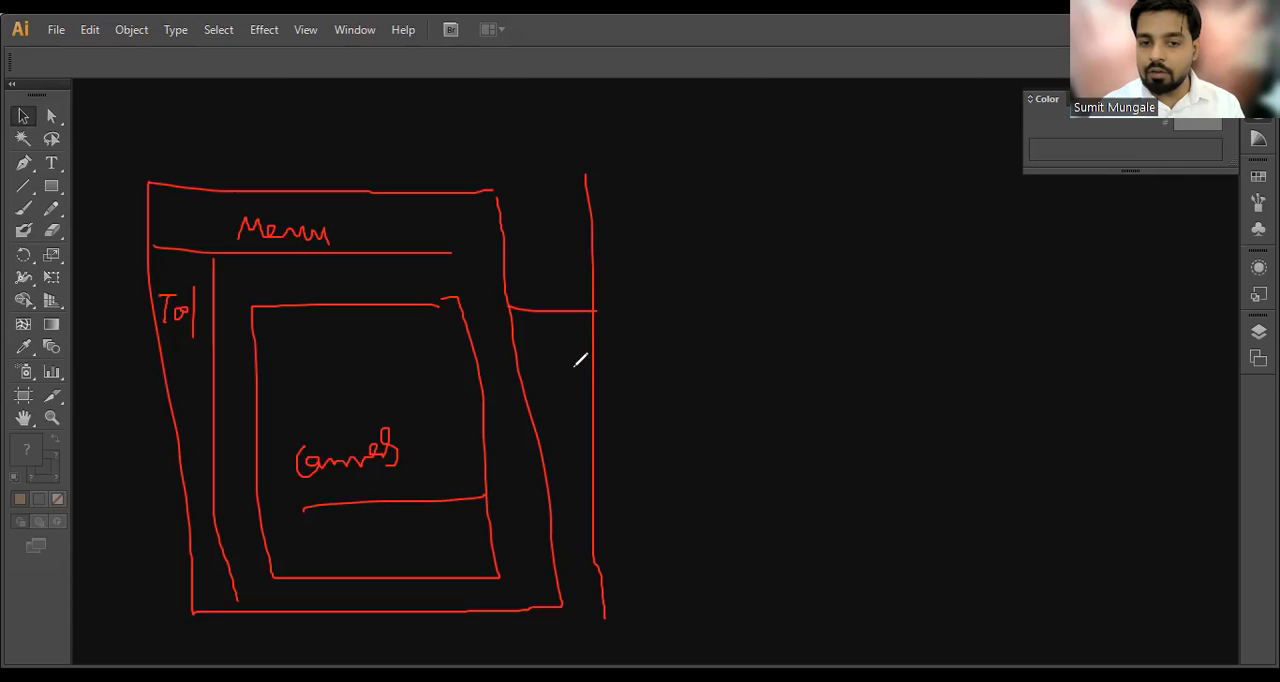
drag(562, 606, 612, 604)
mouse_move(563, 397)
mouse_down()
mouse_move(689, 394)
mouse_move(705, 455)
mouse_up()
key(ctrl+z)
key(ctrl+z)
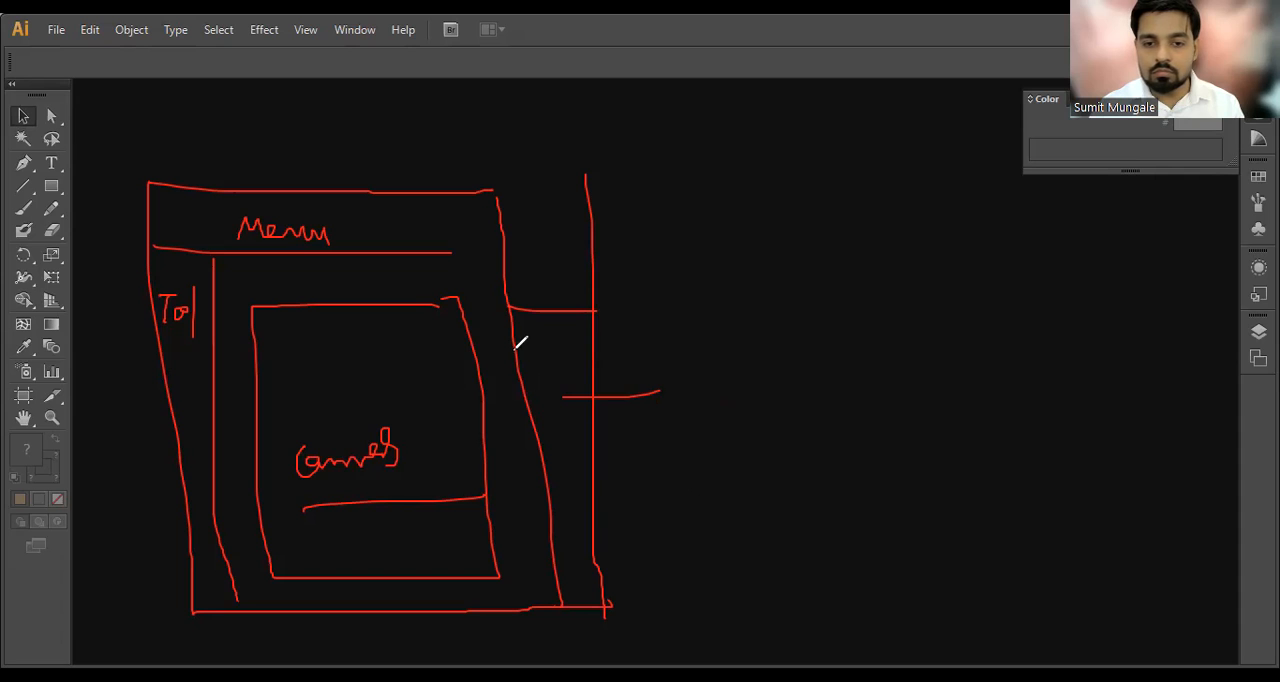
drag(523, 330, 581, 350)
drag(492, 190, 567, 191)
drag(440, 253, 512, 255)
mouse_move(190, 106)
mouse_down()
mouse_move(193, 184)
mouse_move(184, 109)
mouse_move(219, 102)
mouse_move(190, 143)
mouse_up()
mouse_move(240, 103)
mouse_down()
mouse_move(246, 163)
mouse_move(232, 172)
mouse_up()
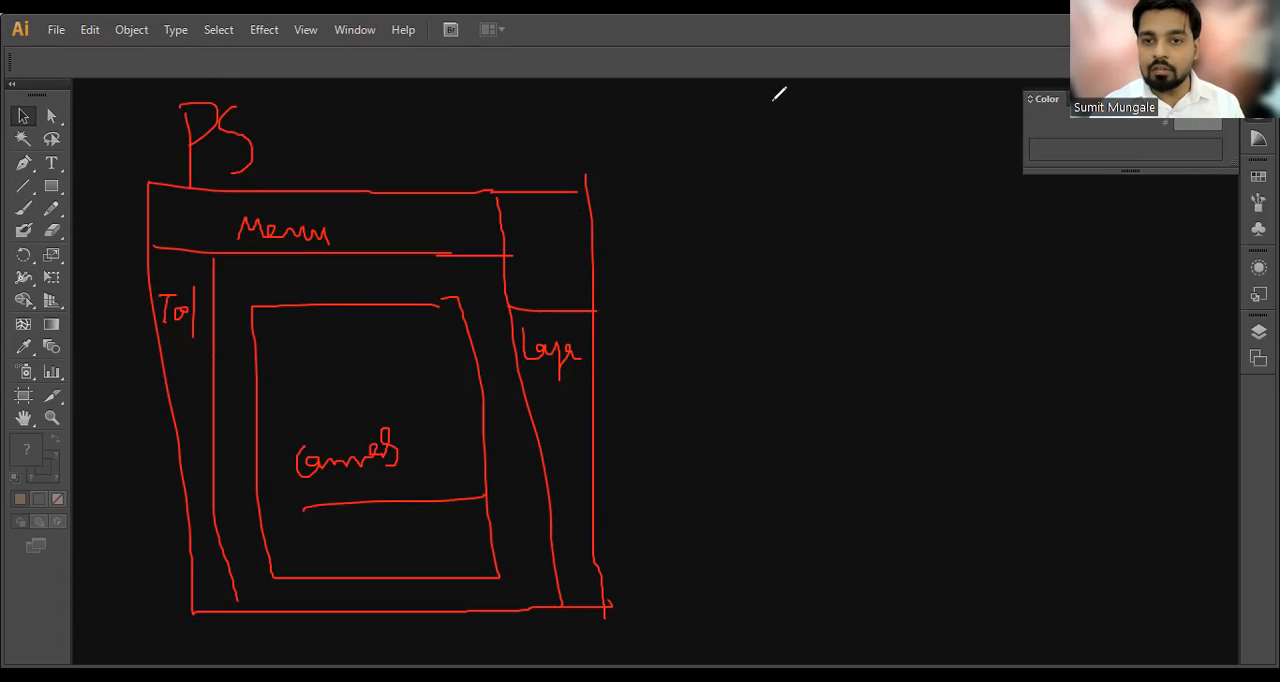
drag(764, 126, 810, 126)
mouse_move(426, 232)
mouse_down()
mouse_move(678, 228)
mouse_move(748, 218)
mouse_move(818, 183)
mouse_up()
mouse_move(962, 179)
mouse_down()
mouse_move(817, 189)
mouse_move(868, 234)
mouse_move(1019, 223)
mouse_move(1014, 187)
mouse_move(990, 172)
mouse_move(924, 185)
mouse_up()
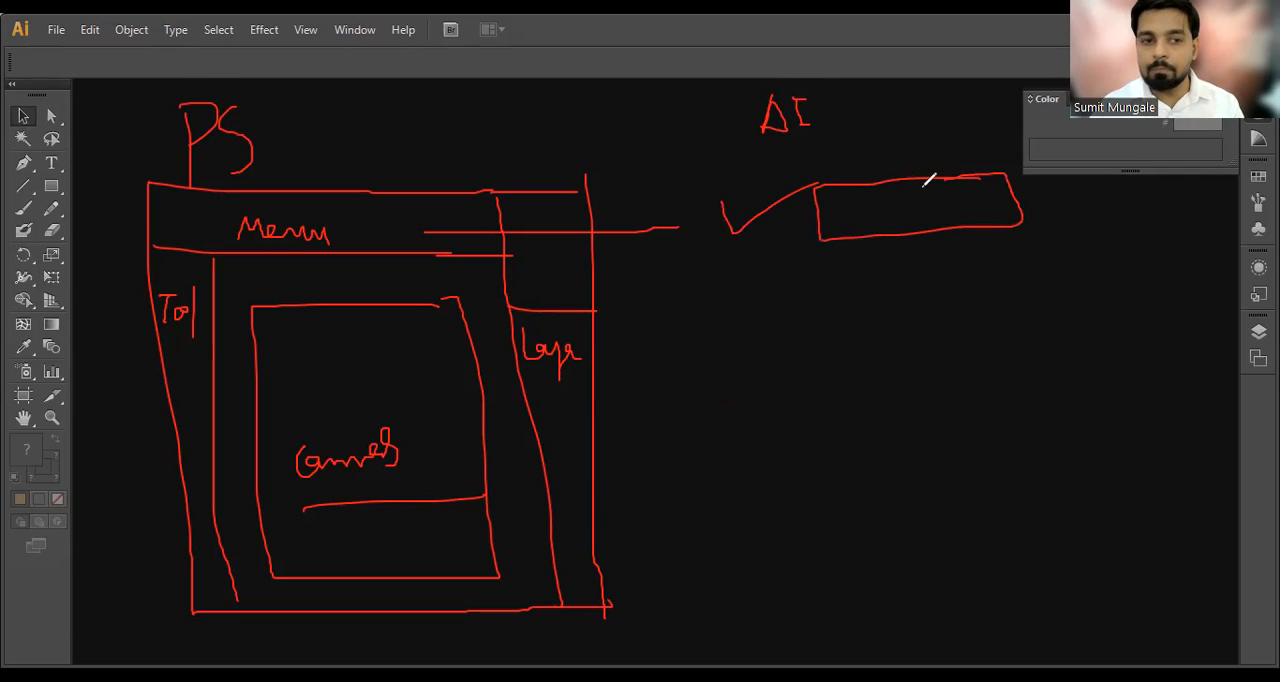
mouse_move(820, 185)
mouse_down()
mouse_move(761, 196)
mouse_move(797, 470)
mouse_move(848, 455)
mouse_move(855, 437)
mouse_move(830, 230)
mouse_up()
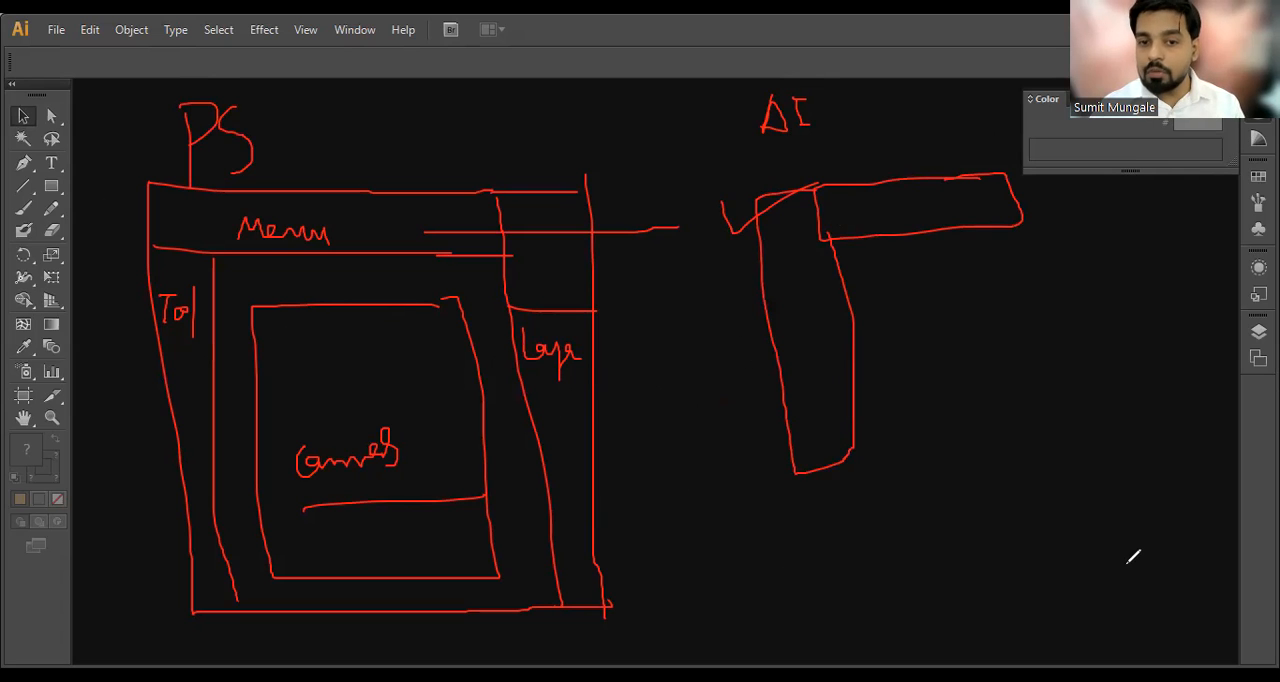
mouse_move(797, 476)
mouse_down()
mouse_move(1028, 241)
mouse_move(1022, 186)
mouse_up()
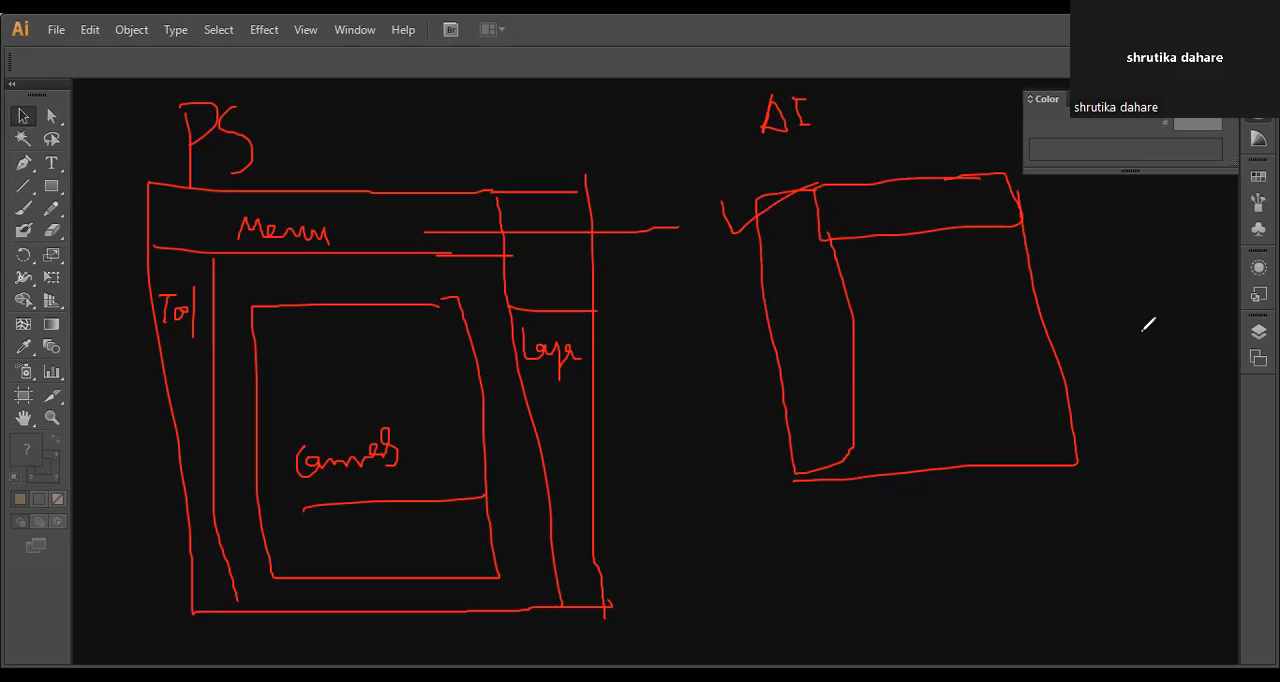
mouse_move(586, 323)
mouse_down()
mouse_move(510, 328)
mouse_move(517, 393)
mouse_move(596, 385)
mouse_up()
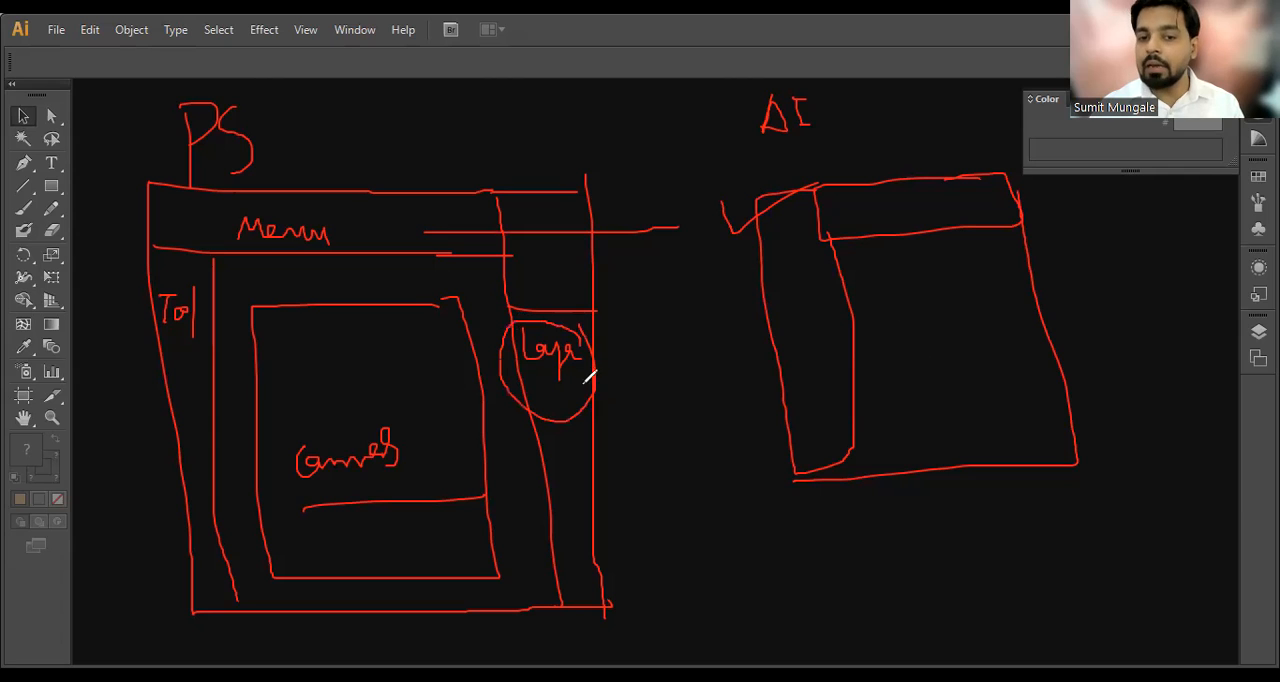
mouse_move(556, 444)
mouse_down()
mouse_move(574, 452)
mouse_move(638, 368)
mouse_up()
mouse_move(1025, 226)
mouse_down()
mouse_move(1171, 377)
mouse_move(1097, 452)
mouse_up()
drag(1062, 287, 1079, 303)
mouse_move(1058, 262)
mouse_down()
mouse_move(1132, 350)
mouse_move(1094, 346)
mouse_up()
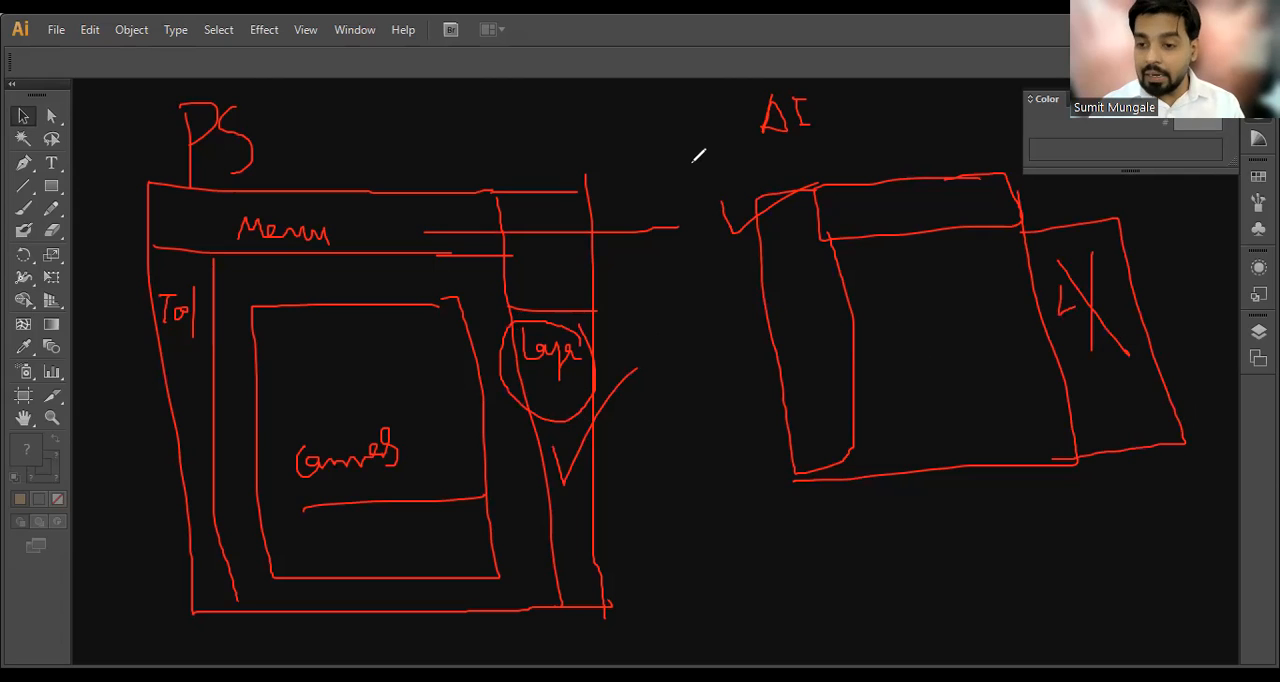
mouse_move(589, 297)
mouse_down()
mouse_move(598, 600)
mouse_move(545, 602)
mouse_up()
drag(502, 291, 559, 614)
drag(1104, 300, 1152, 286)
mouse_move(1088, 346)
mouse_down()
mouse_move(1154, 412)
mouse_move(1114, 351)
mouse_move(1109, 424)
mouse_up()
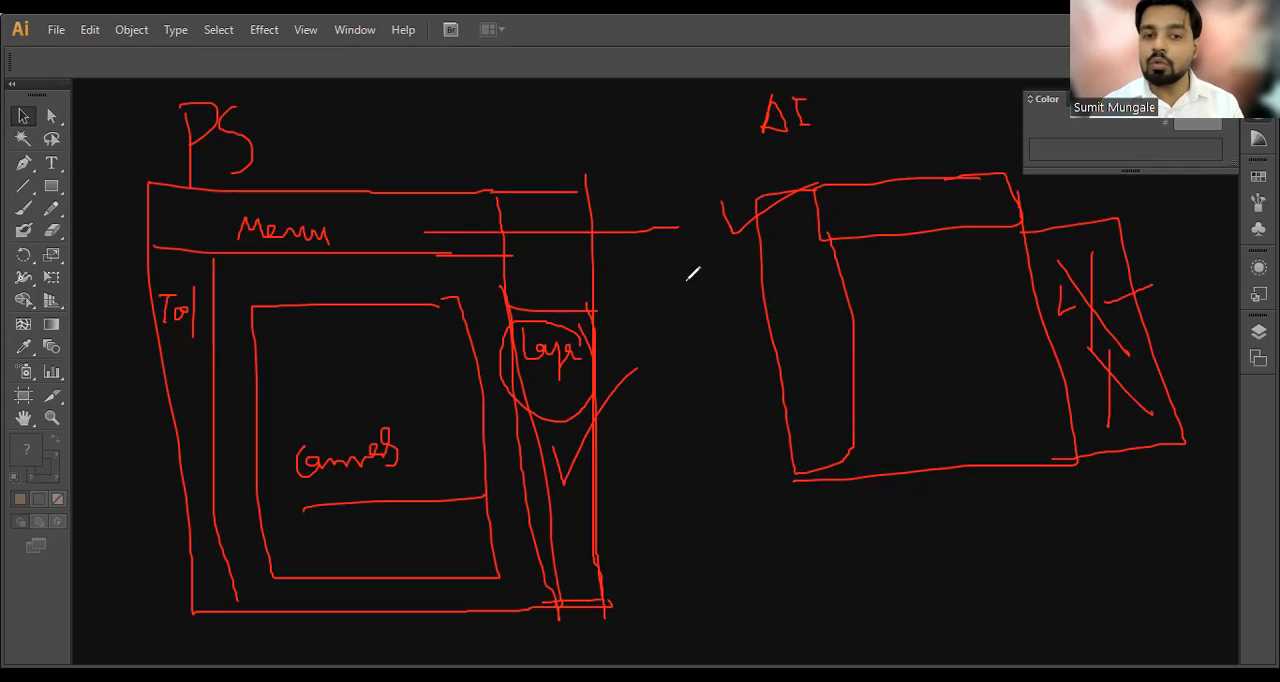
mouse_move(750, 262)
mouse_down()
mouse_move(832, 238)
mouse_move(891, 191)
mouse_move(903, 204)
mouse_move(968, 203)
mouse_up()
mouse_move(818, 293)
mouse_down()
mouse_move(820, 314)
mouse_move(831, 289)
mouse_move(842, 334)
mouse_up()
drag(997, 232, 866, 242)
drag(862, 252, 900, 468)
mouse_move(902, 468)
mouse_down()
mouse_move(1014, 451)
mouse_move(1055, 462)
mouse_up()
drag(1055, 460, 986, 234)
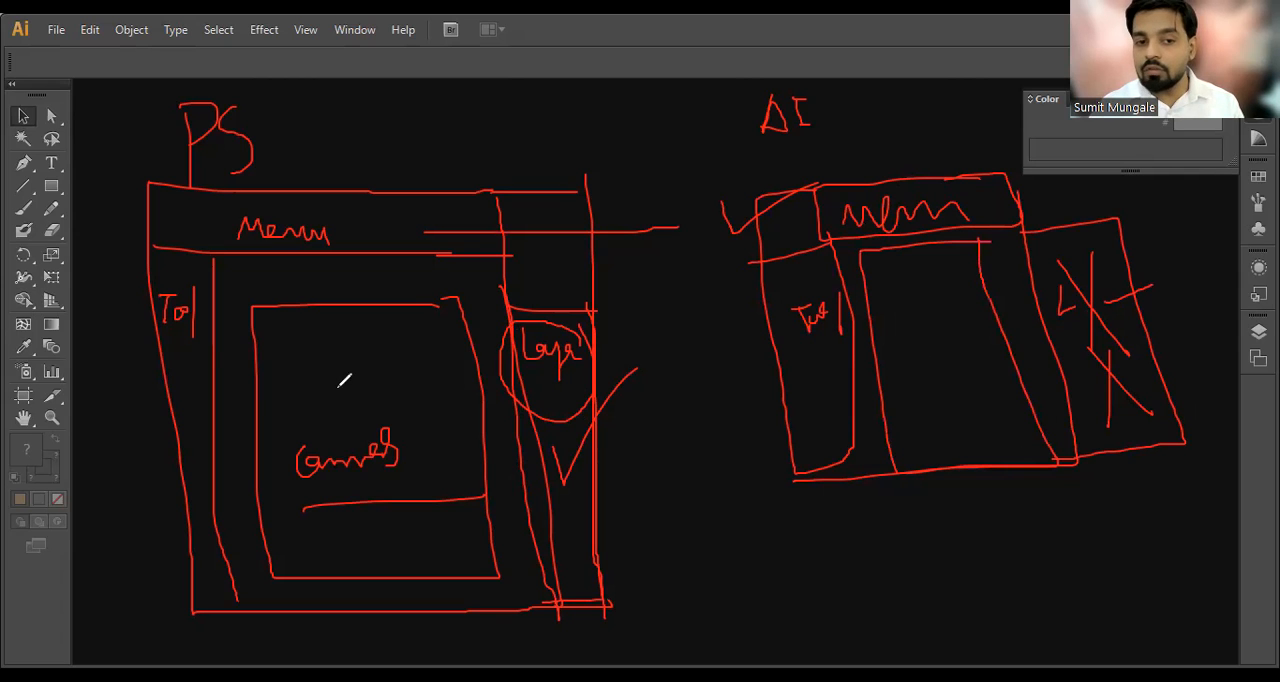
mouse_move(893, 338)
mouse_down()
mouse_move(926, 396)
mouse_move(896, 385)
mouse_move(940, 392)
mouse_up()
mouse_move(947, 334)
mouse_down()
mouse_move(962, 385)
mouse_move(943, 356)
mouse_move(958, 341)
mouse_move(974, 384)
mouse_move(981, 364)
mouse_move(999, 362)
mouse_move(1045, 386)
mouse_move(883, 424)
mouse_up()
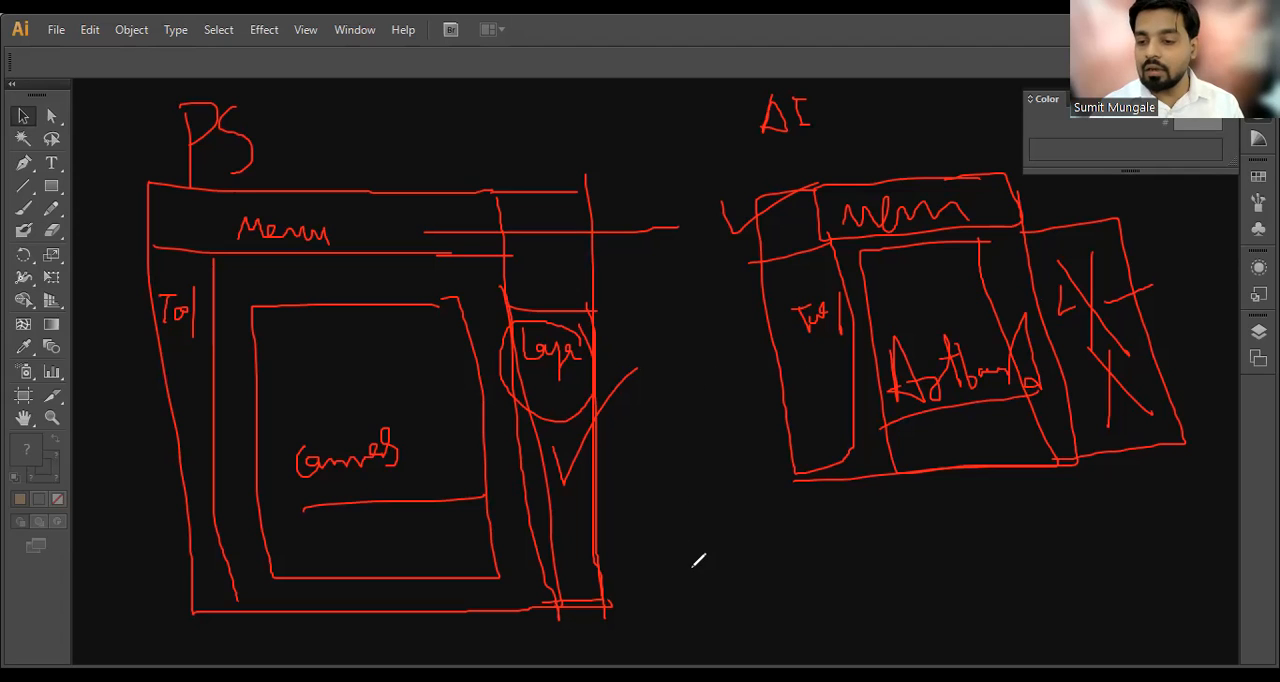
key(ctrl+a)
key(Delete)
mouse_move(937, 110)
mouse_down()
mouse_move(155, 108)
mouse_move(160, 540)
mouse_move(498, 572)
mouse_up()
mouse_move(776, 574)
mouse_down()
mouse_move(1151, 574)
mouse_move(1049, 123)
mouse_move(869, 104)
mouse_up()
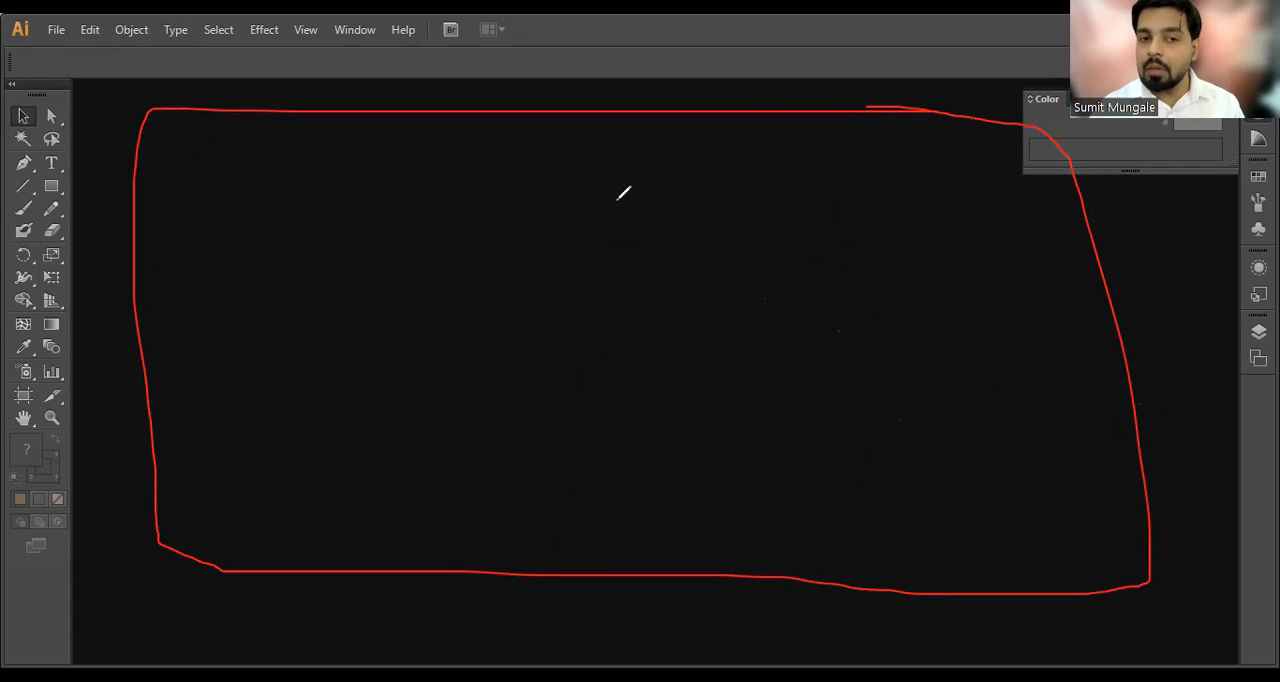
mouse_move(294, 175)
mouse_down()
mouse_move(177, 166)
mouse_move(160, 397)
mouse_move(320, 217)
mouse_move(290, 170)
mouse_up()
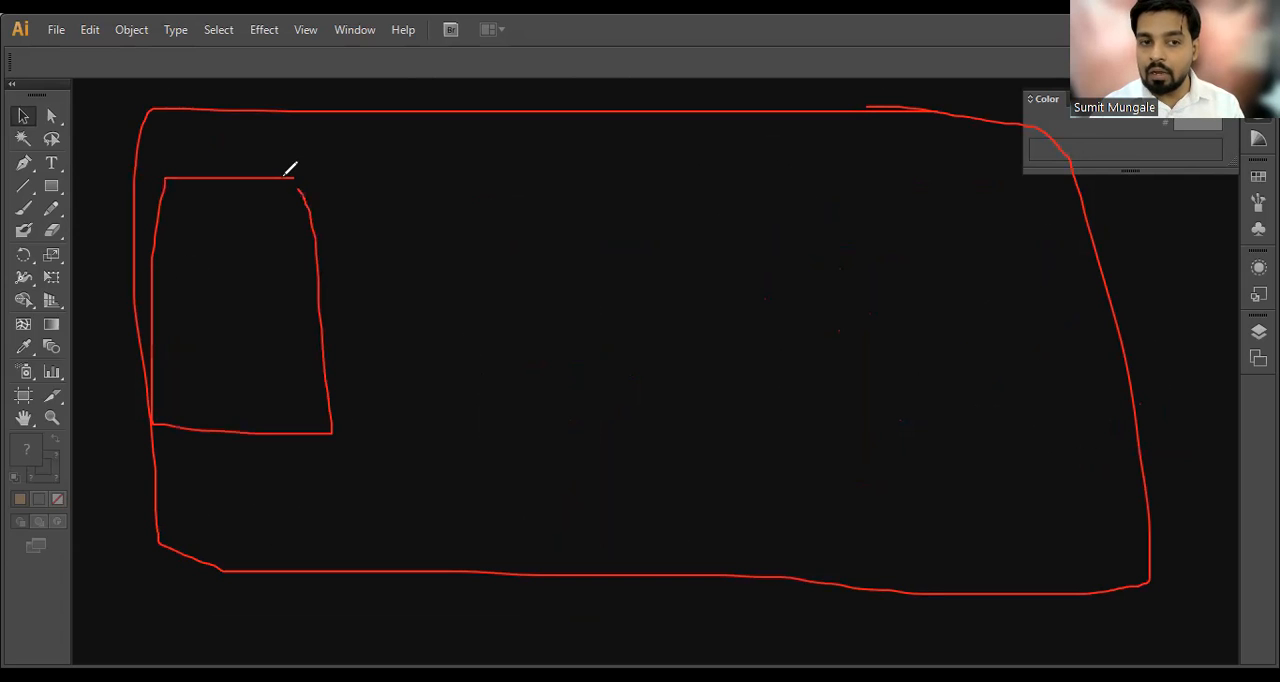
mouse_move(462, 181)
mouse_down()
mouse_move(364, 180)
mouse_move(388, 365)
mouse_move(529, 357)
mouse_move(492, 186)
mouse_move(570, 358)
mouse_up()
mouse_move(516, 185)
mouse_down()
mouse_move(726, 404)
mouse_move(797, 340)
mouse_move(820, 180)
mouse_move(917, 197)
mouse_move(966, 221)
mouse_move(1000, 350)
mouse_move(970, 358)
mouse_up()
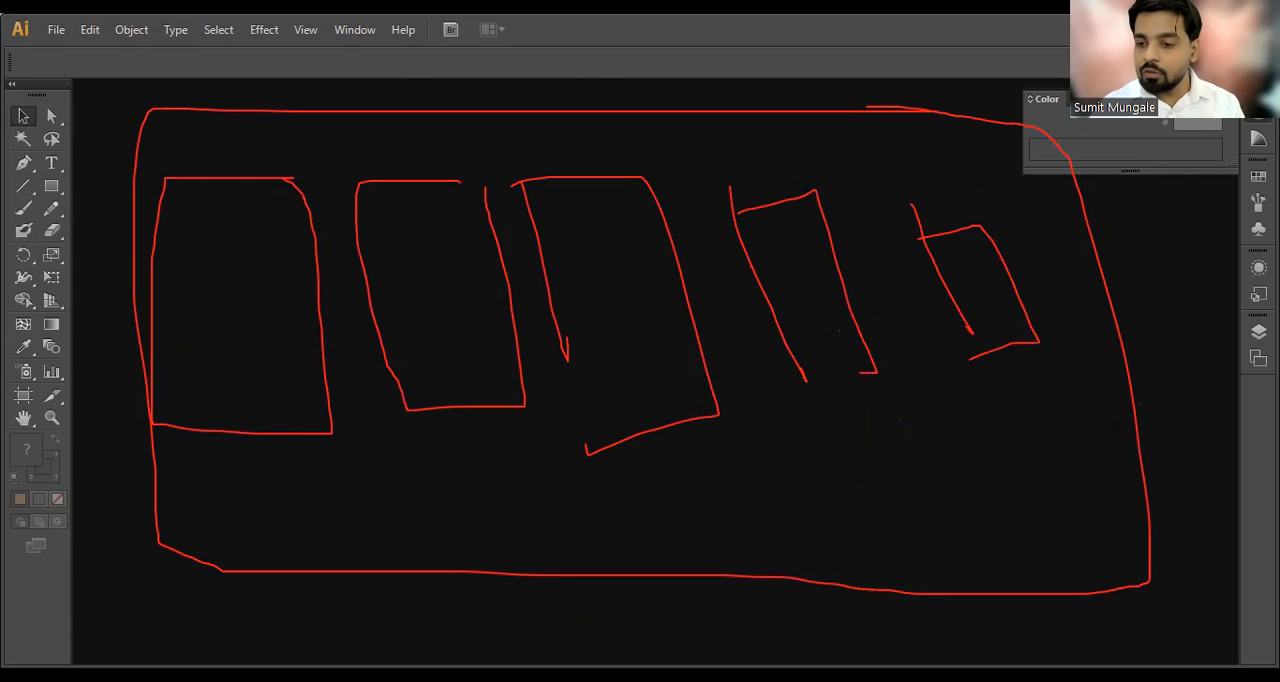
key(e)
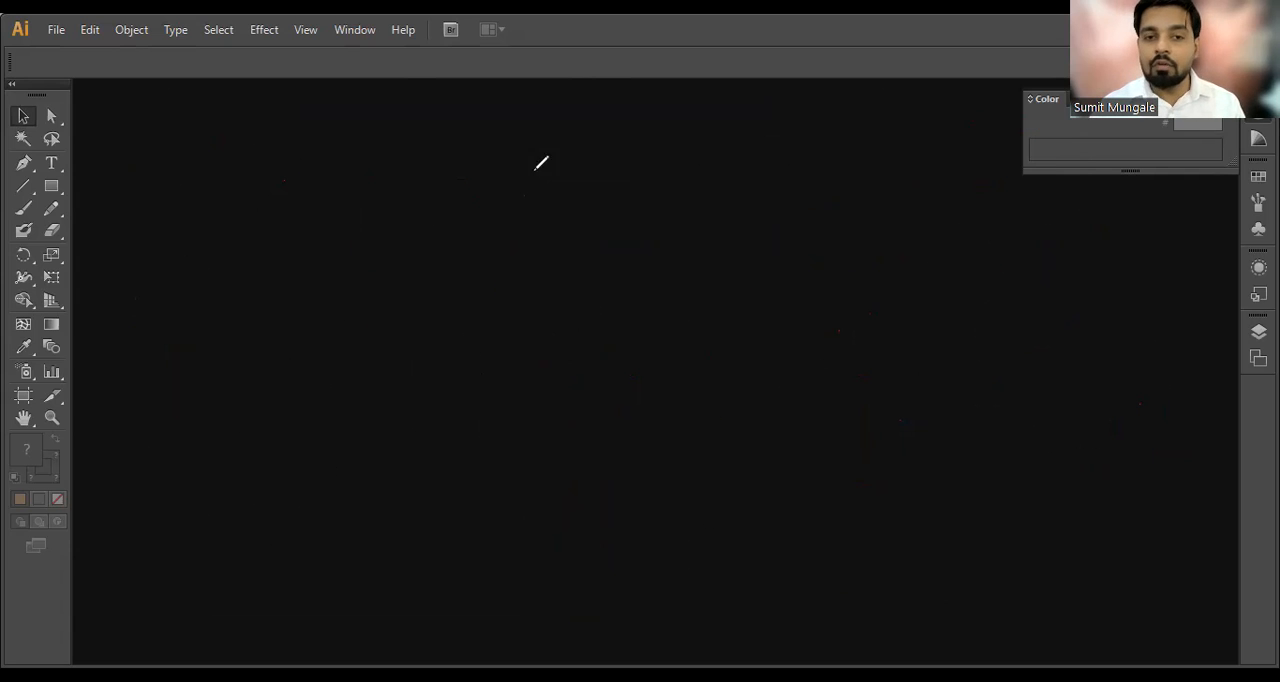
mouse_move(276, 150)
mouse_down()
mouse_move(268, 268)
mouse_move(281, 200)
mouse_move(303, 209)
mouse_move(285, 235)
mouse_up()
drag(216, 280, 344, 260)
mouse_move(194, 379)
mouse_down()
mouse_move(240, 331)
mouse_move(260, 349)
mouse_move(297, 340)
mouse_move(335, 352)
mouse_move(334, 374)
mouse_up()
drag(346, 332, 387, 326)
drag(212, 424, 226, 466)
mouse_move(284, 432)
mouse_down()
mouse_move(246, 482)
mouse_move(306, 463)
mouse_up()
drag(380, 440, 372, 480)
mouse_move(432, 430)
mouse_down()
mouse_move(436, 456)
mouse_move(500, 453)
mouse_up()
mouse_move(406, 503)
mouse_down()
mouse_move(424, 530)
mouse_move(458, 523)
mouse_up()
drag(337, 547, 488, 546)
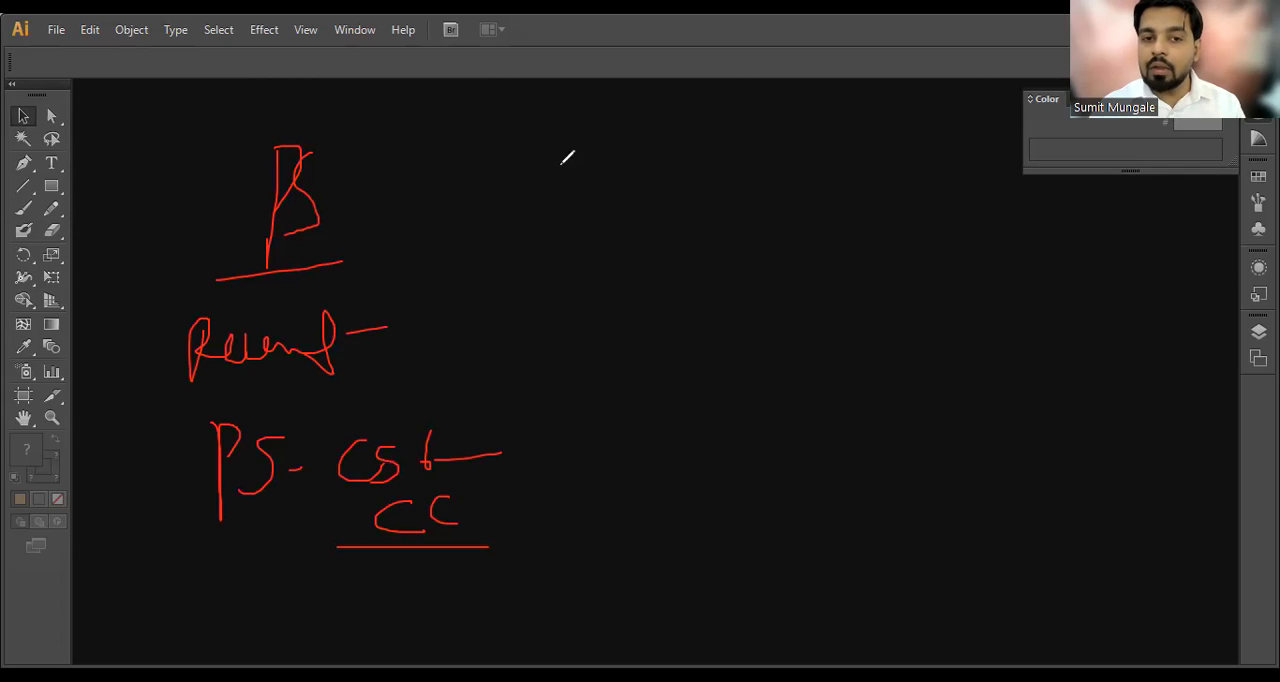
mouse_move(532, 141)
mouse_down()
mouse_move(568, 245)
mouse_move(540, 135)
mouse_up()
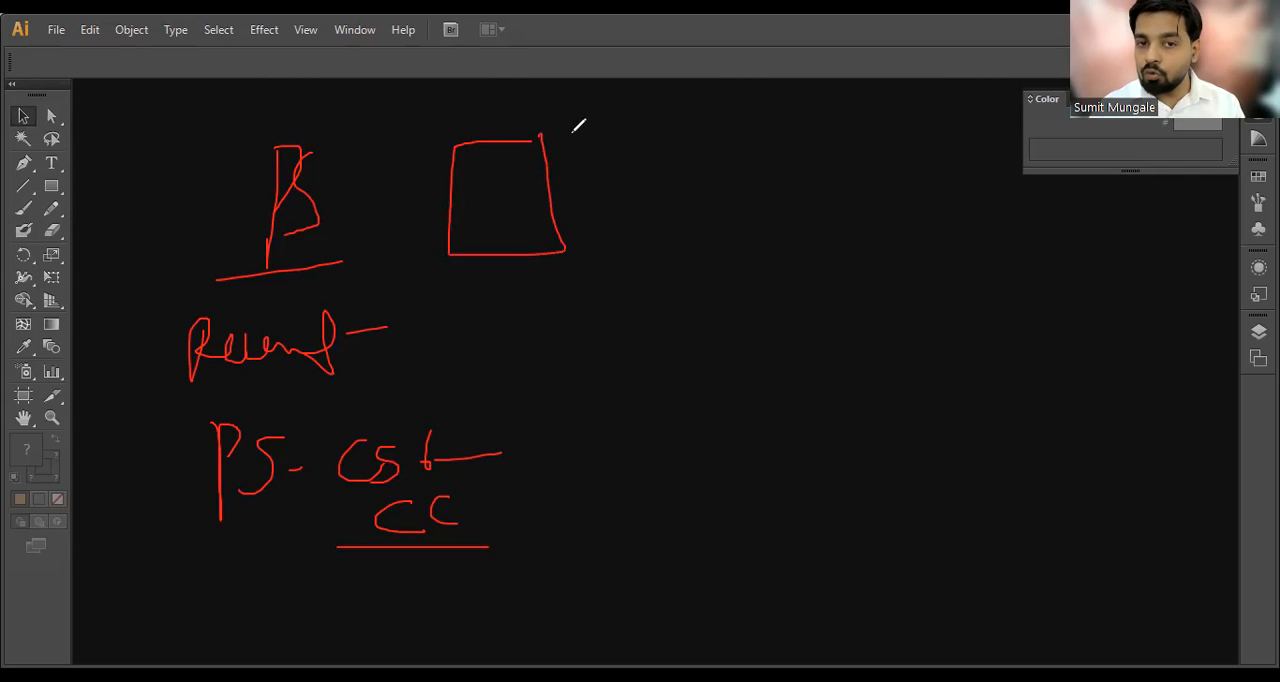
mouse_move(656, 134)
mouse_down()
mouse_move(589, 245)
mouse_move(706, 232)
mouse_move(642, 142)
mouse_up()
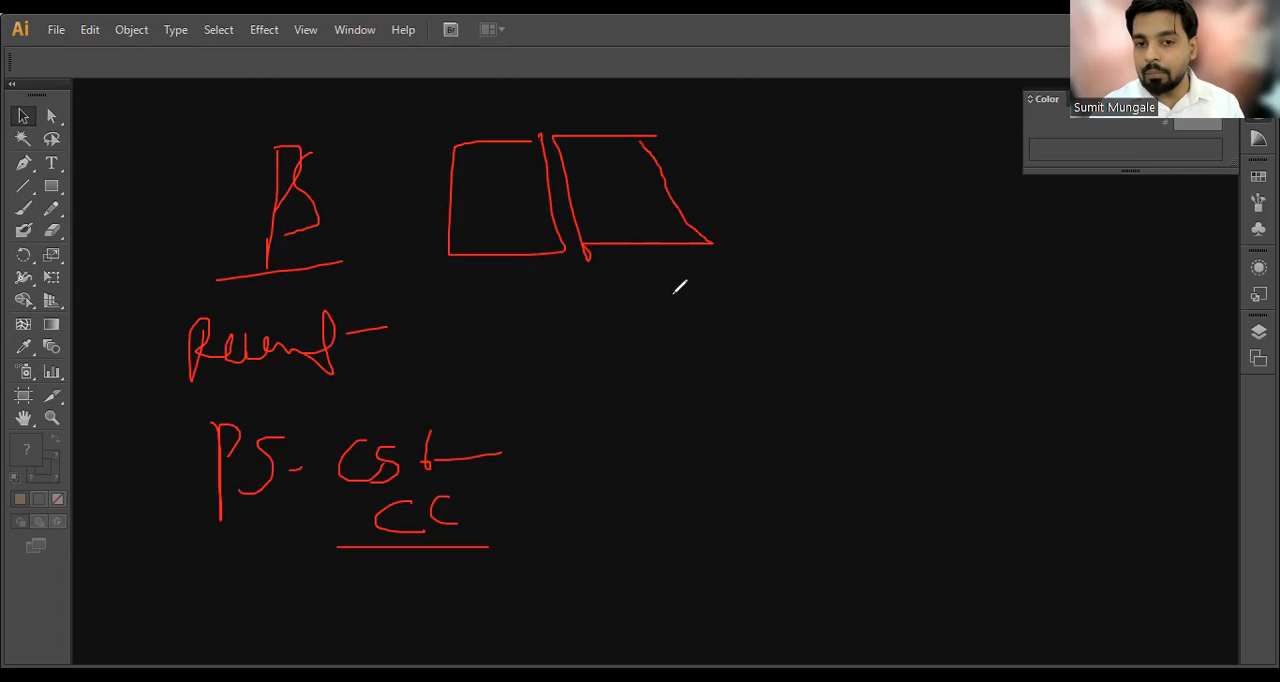
key(ctrl+z)
key(ctrl+z)
key(ctrl+z)
key(ctrl+z)
key(ctrl+z)
key(ctrl+z)
key(ctrl+z)
key(ctrl+z)
key(ctrl+z)
key(ctrl+z)
key(ctrl+z)
key(ctrl+z)
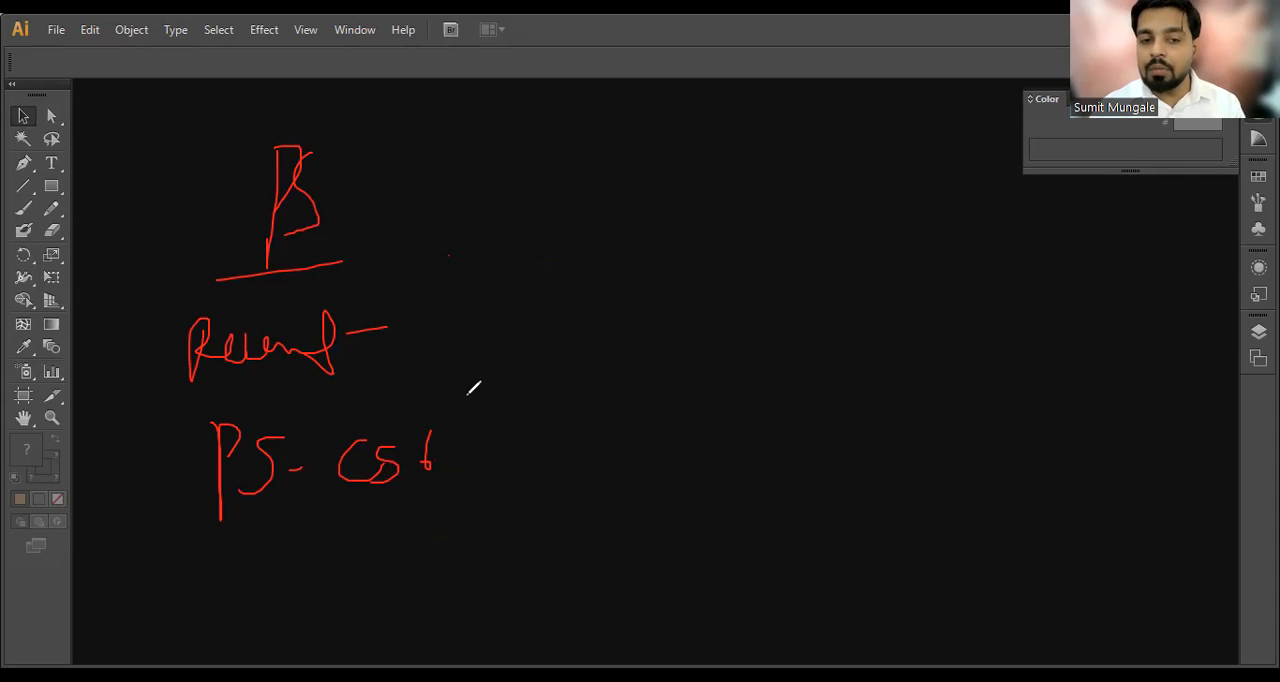
key(ctrl+z)
key(ctrl+z)
key(ctrl+z)
key(ctrl+z)
key(ctrl+z)
key(ctrl+z)
key(ctrl+z)
key(ctrl+z)
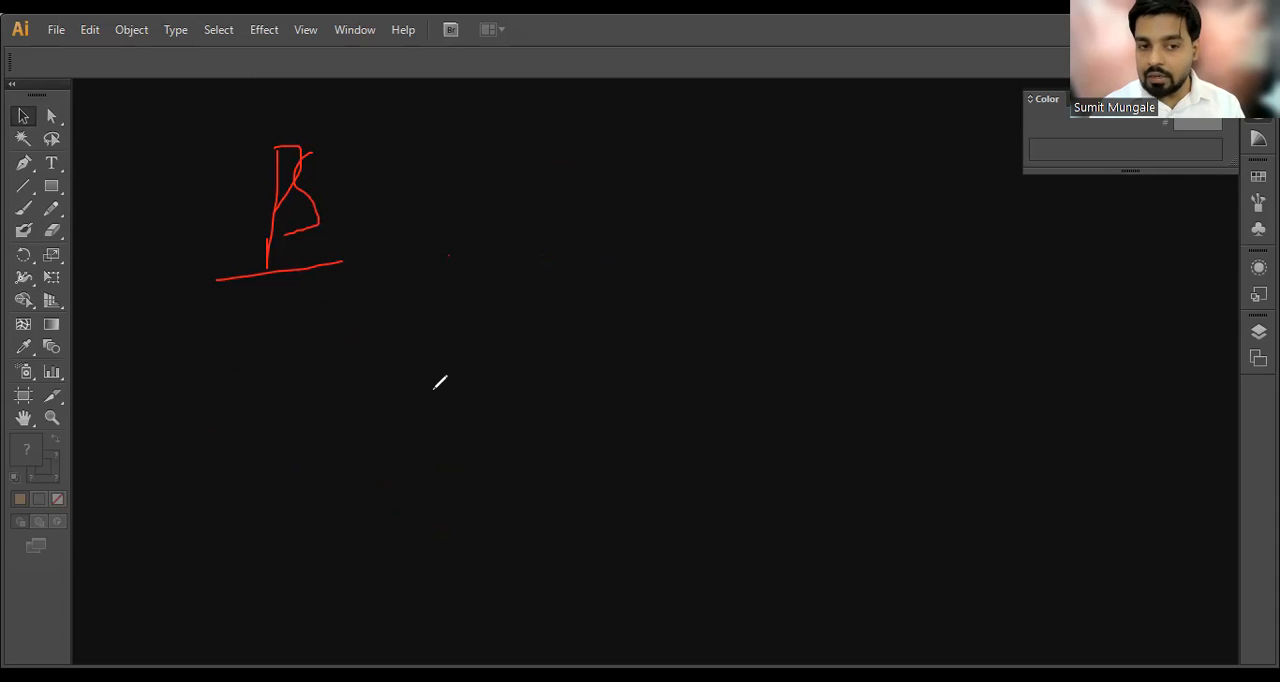
key(ctrl+z)
key(ctrl+z)
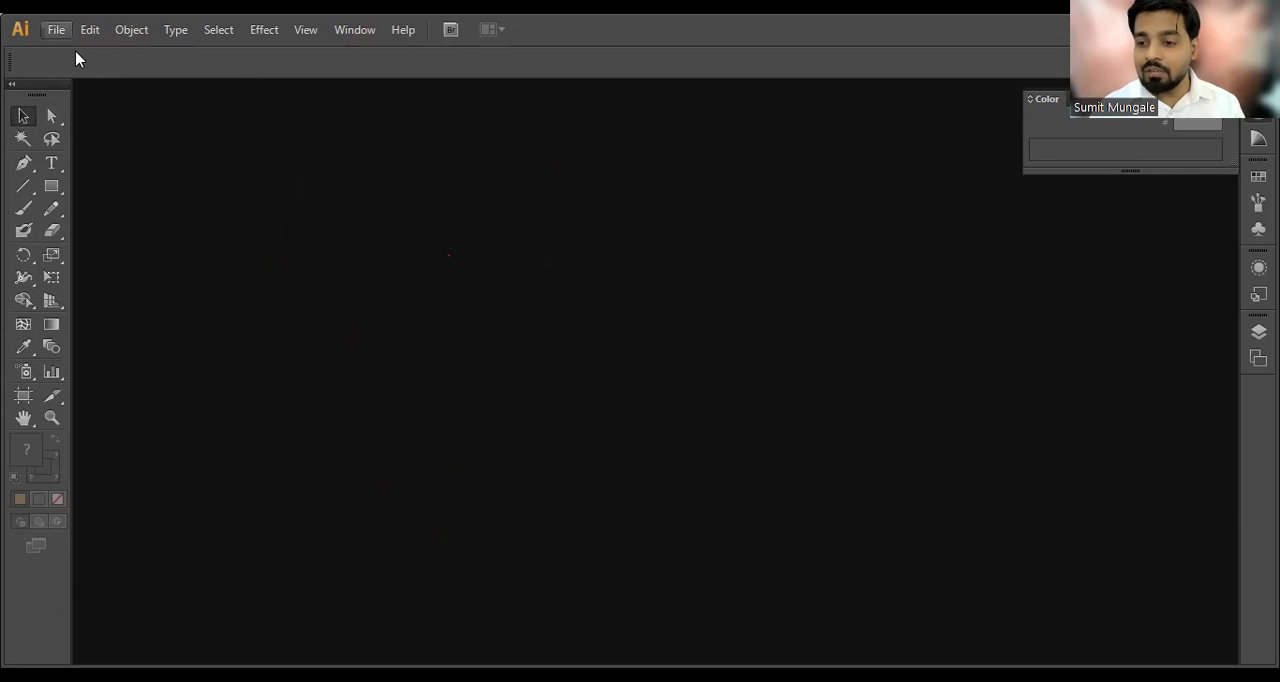
Step: Start a new document and name it demo1
key(ctrl+n)
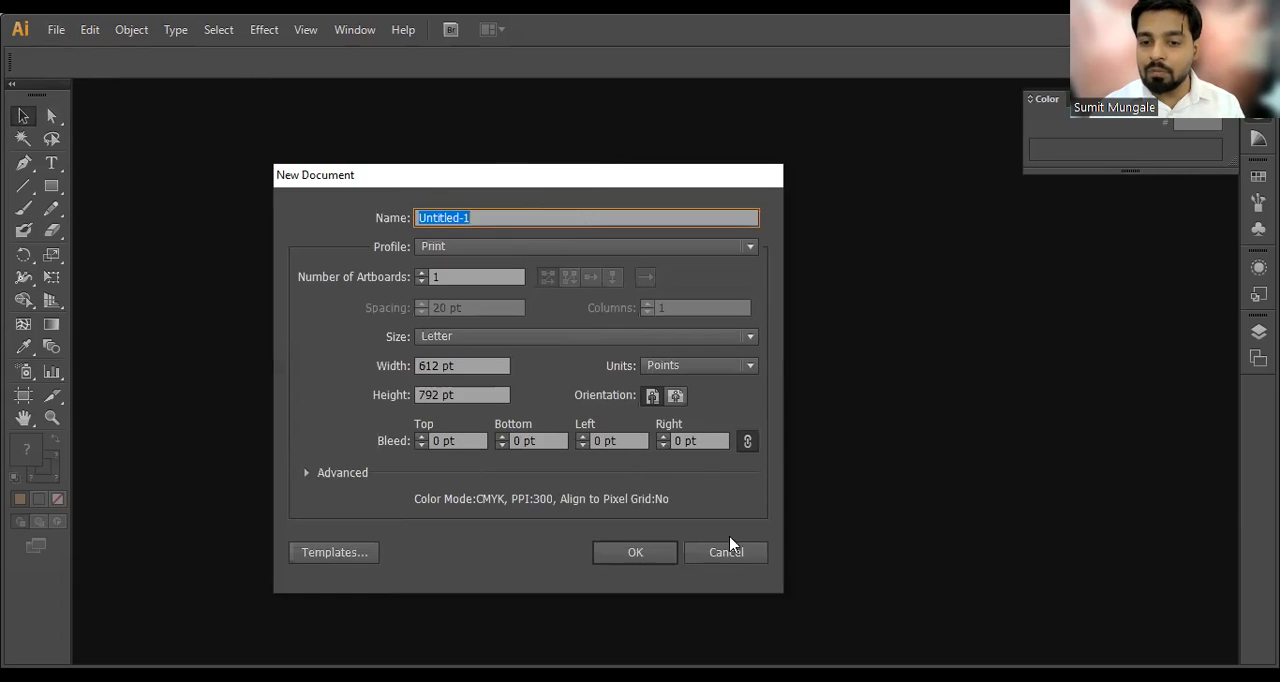
click(731, 553)
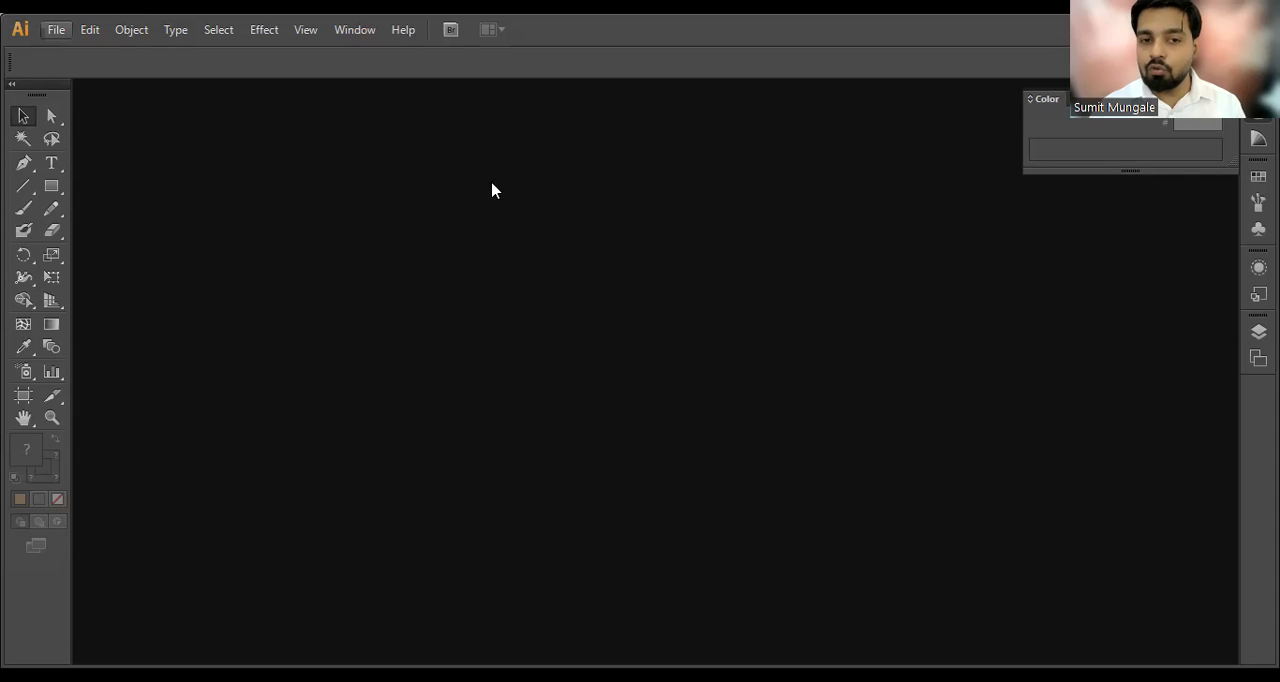
key(ctrl+n)
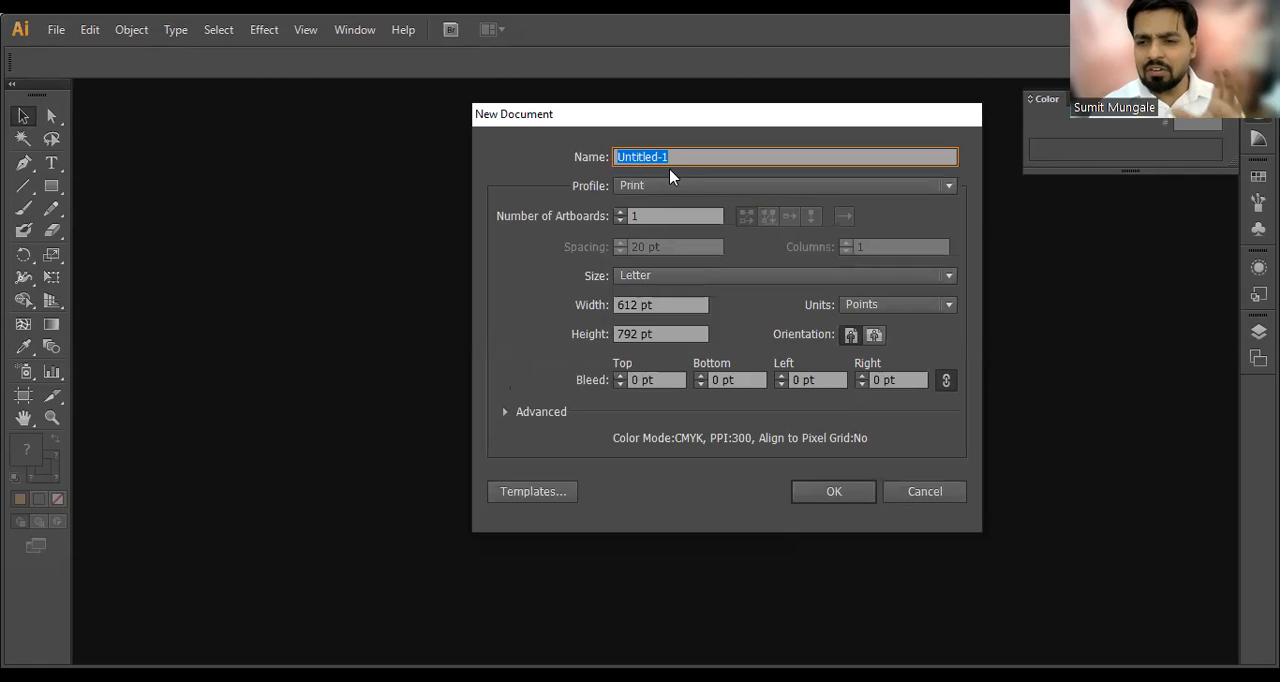
drag(691, 157, 505, 156)
text(d)
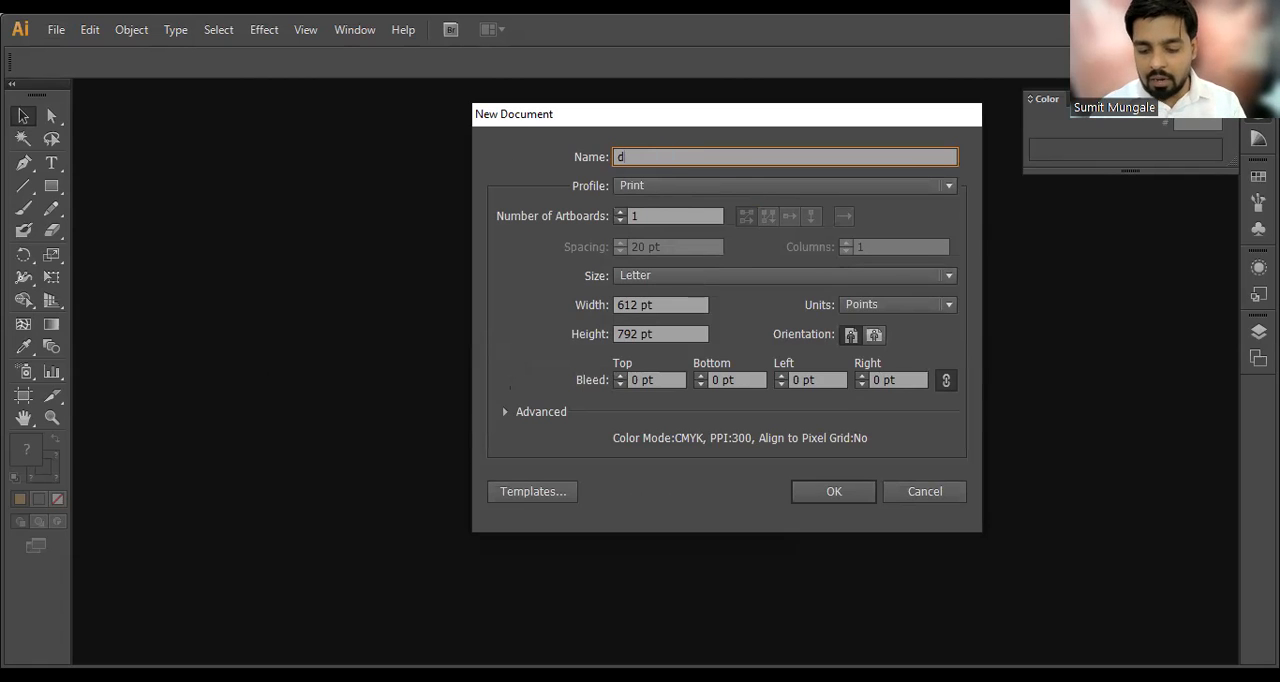
text(e)
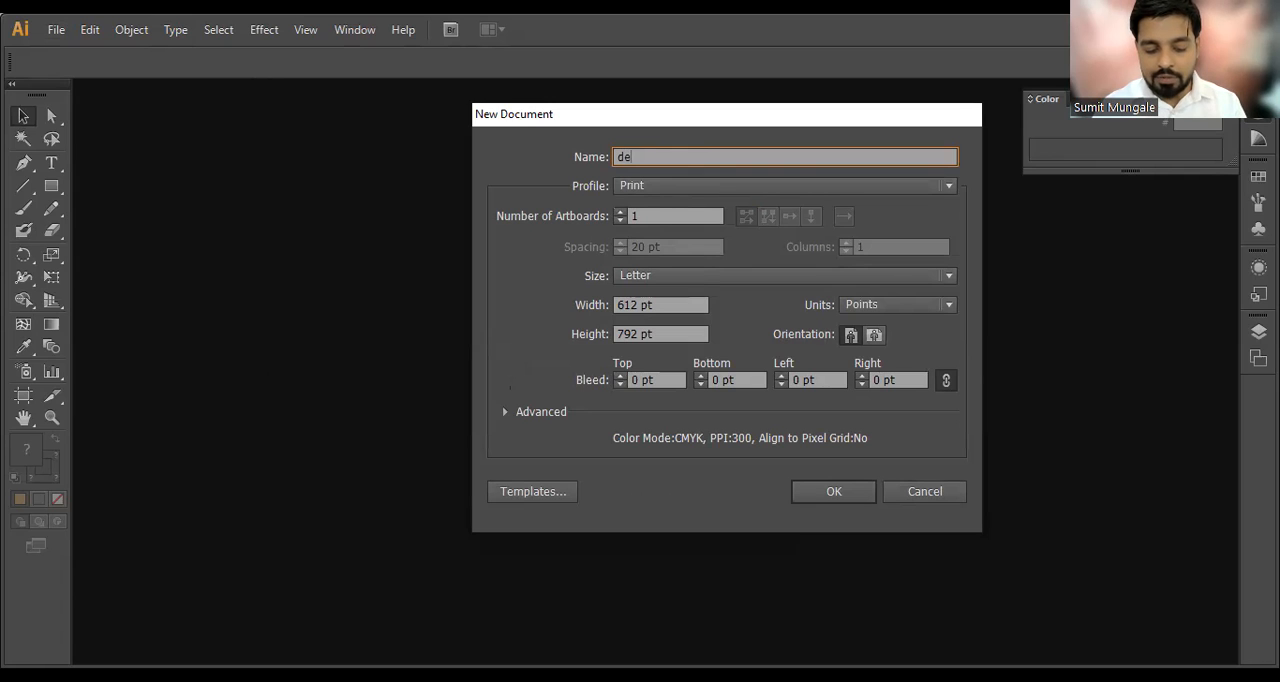
text(mo1)
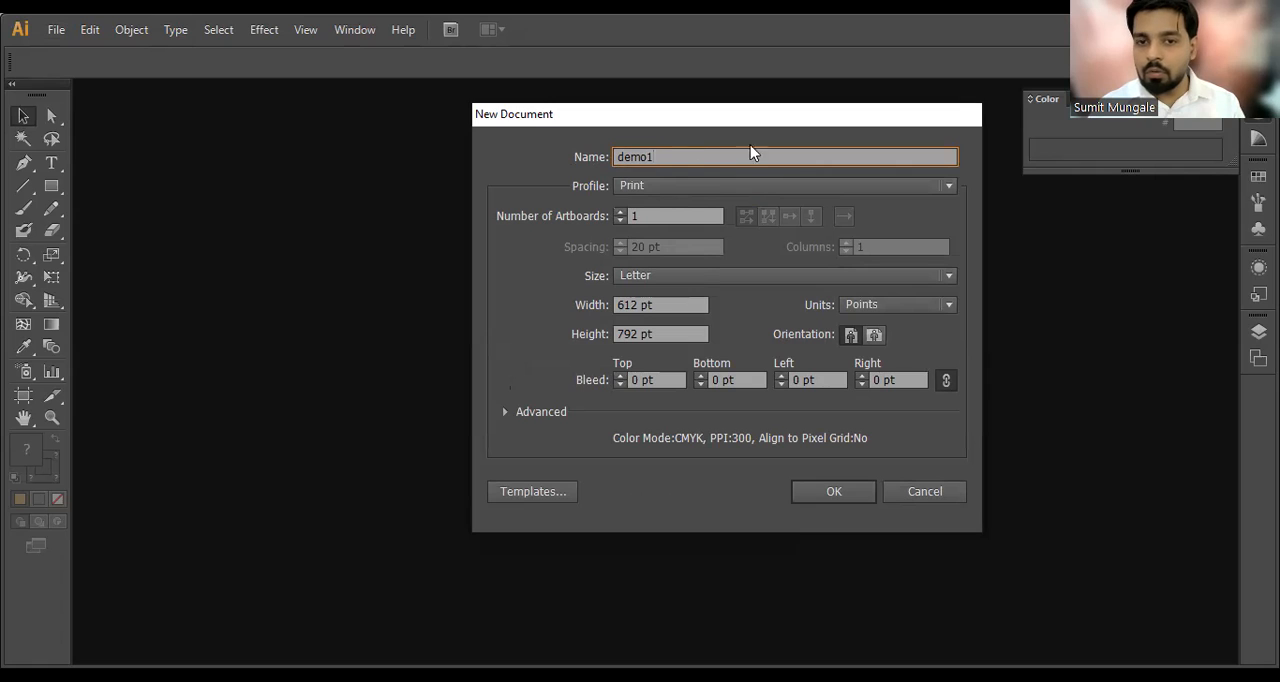
Step: Examine the available document profiles for demo1 and open its number of artboards for editing
click(648, 191)
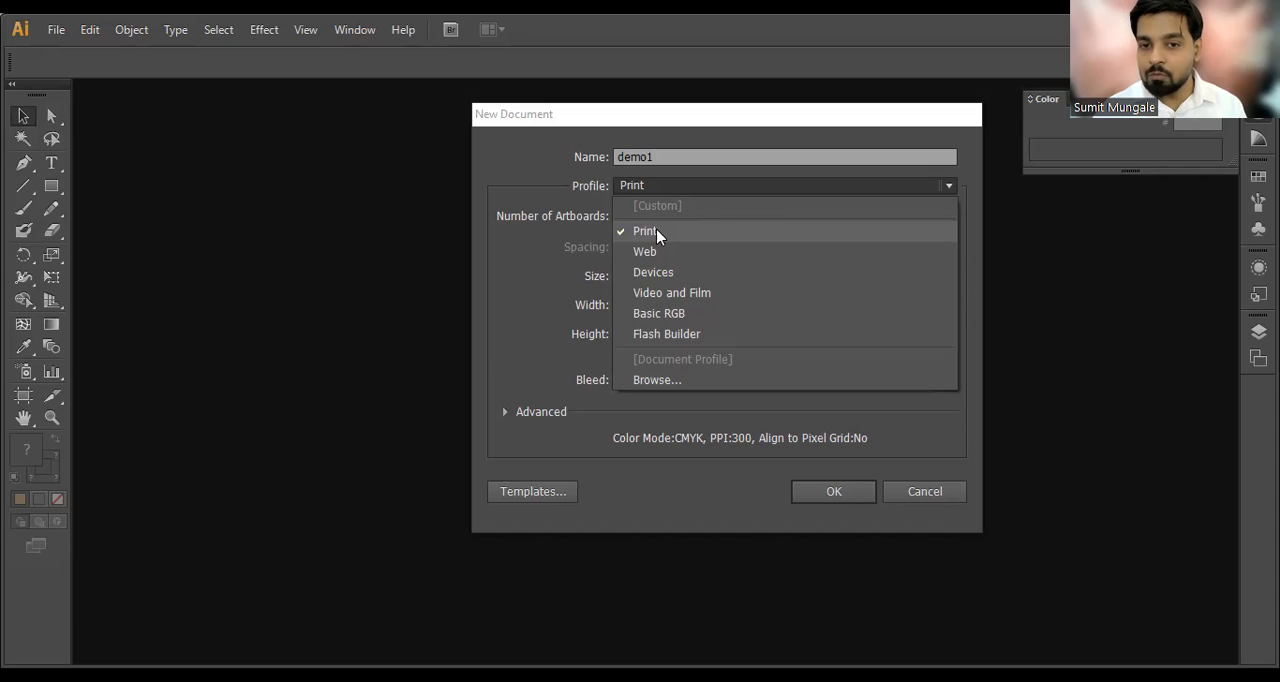
click(820, 207)
click(648, 215)
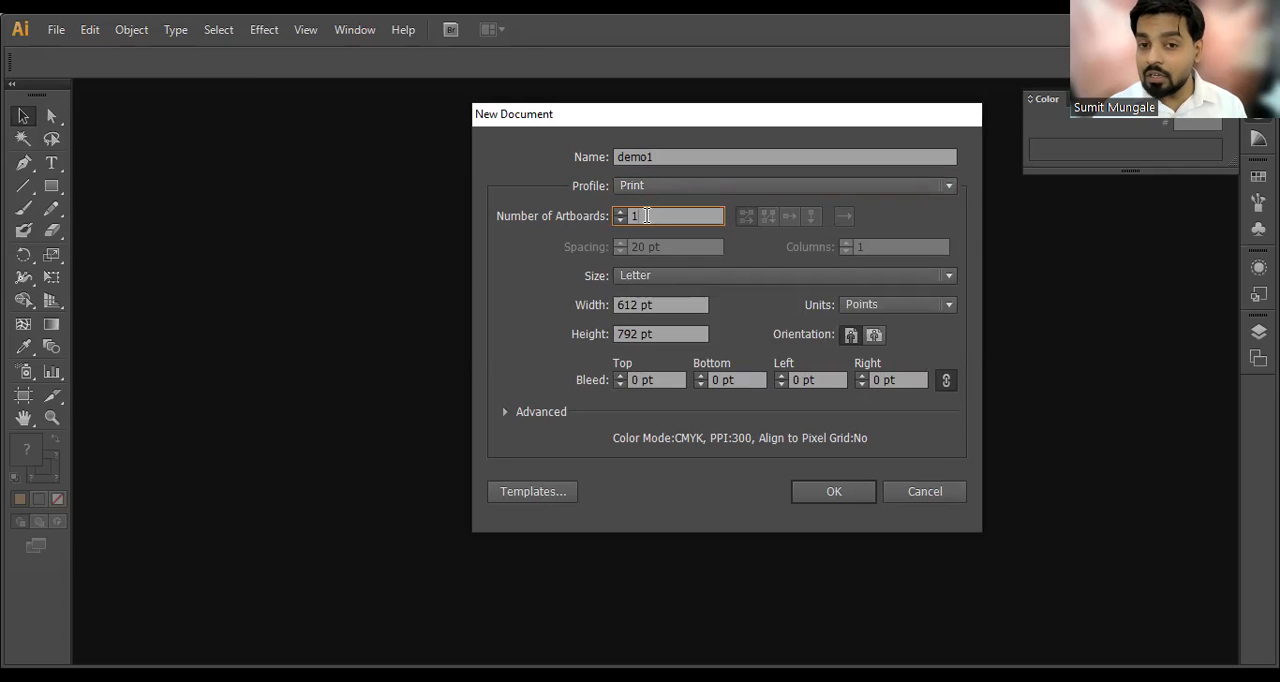
click(880, 566)
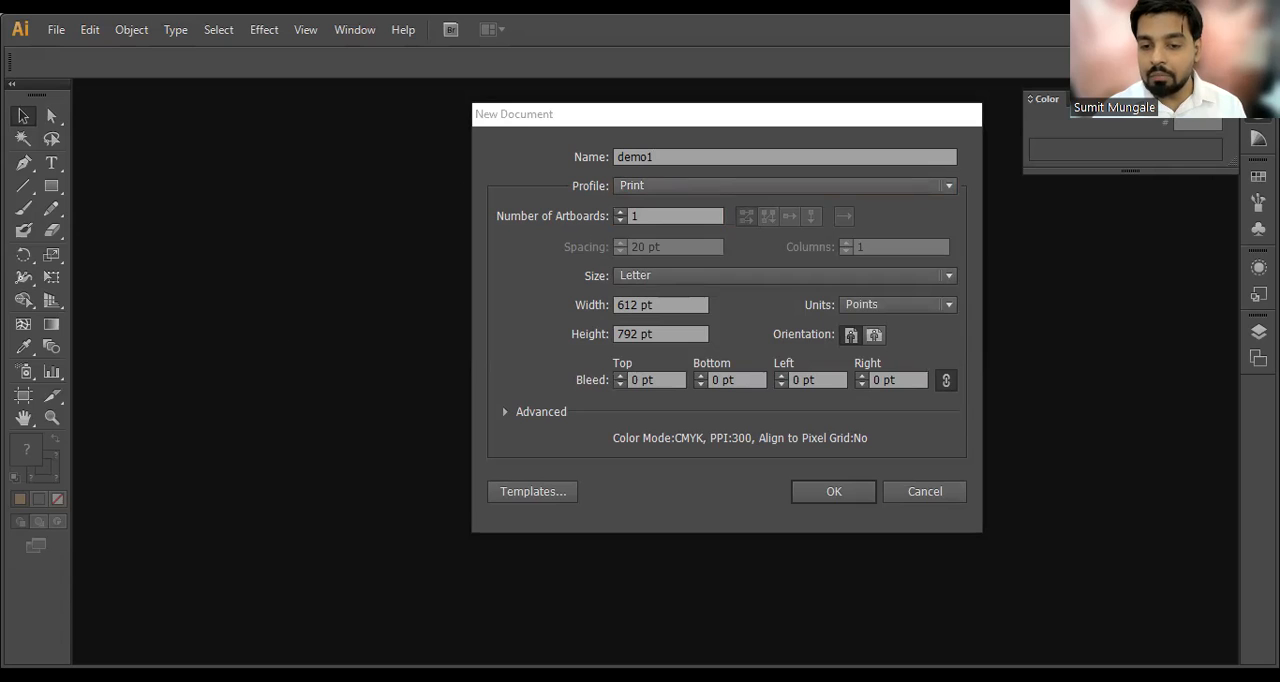
Step: Set the number of artboards for the new document to 2
mouse_move(141, 125)
mouse_down()
mouse_move(400, 416)
mouse_move(360, 129)
mouse_move(268, 143)
mouse_up()
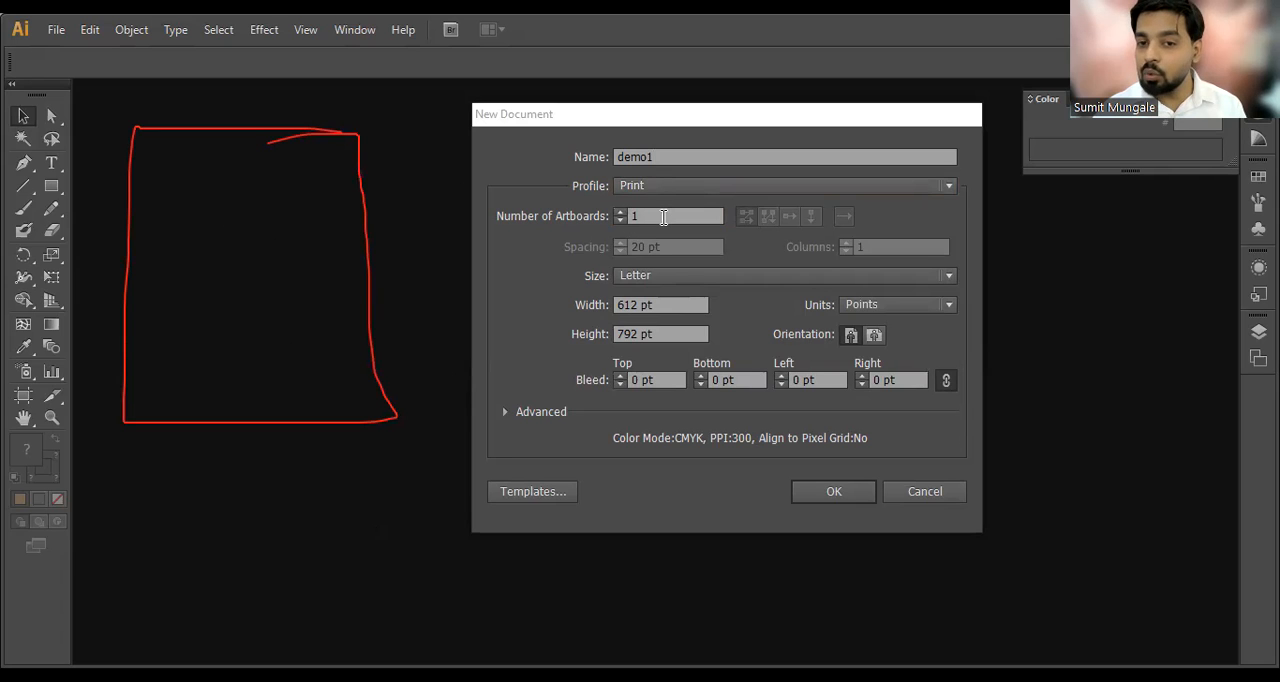
click(663, 217)
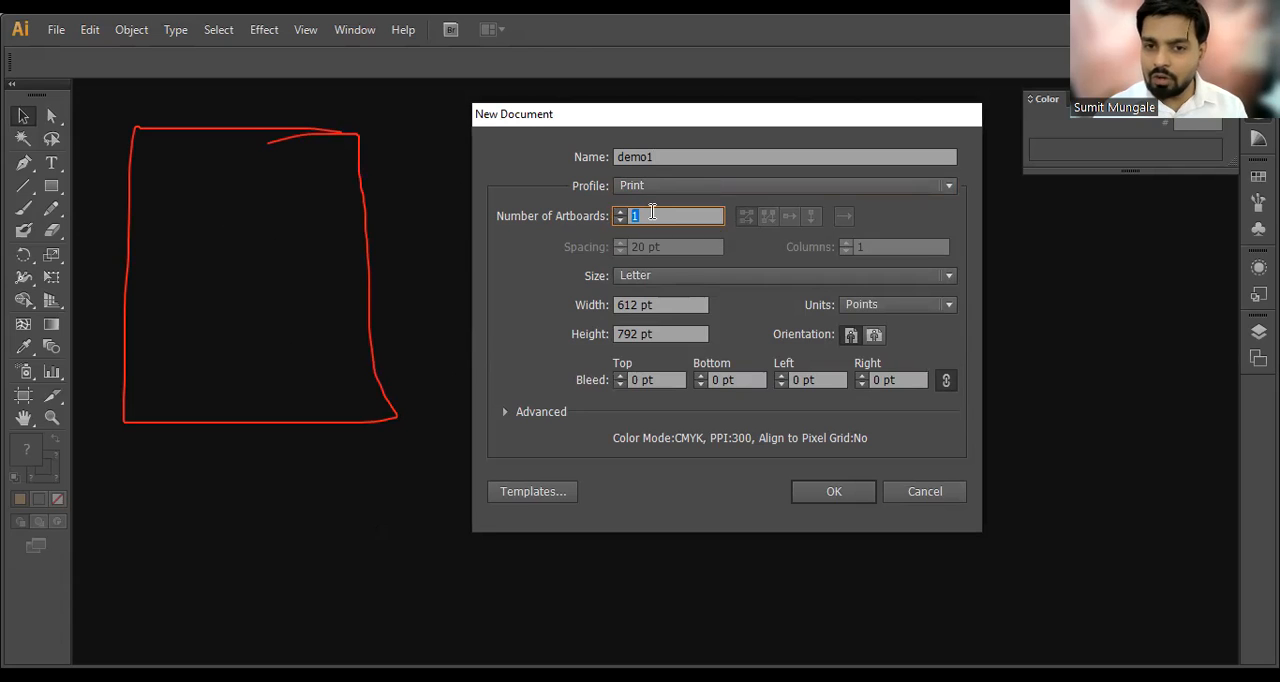
drag(652, 213, 616, 213)
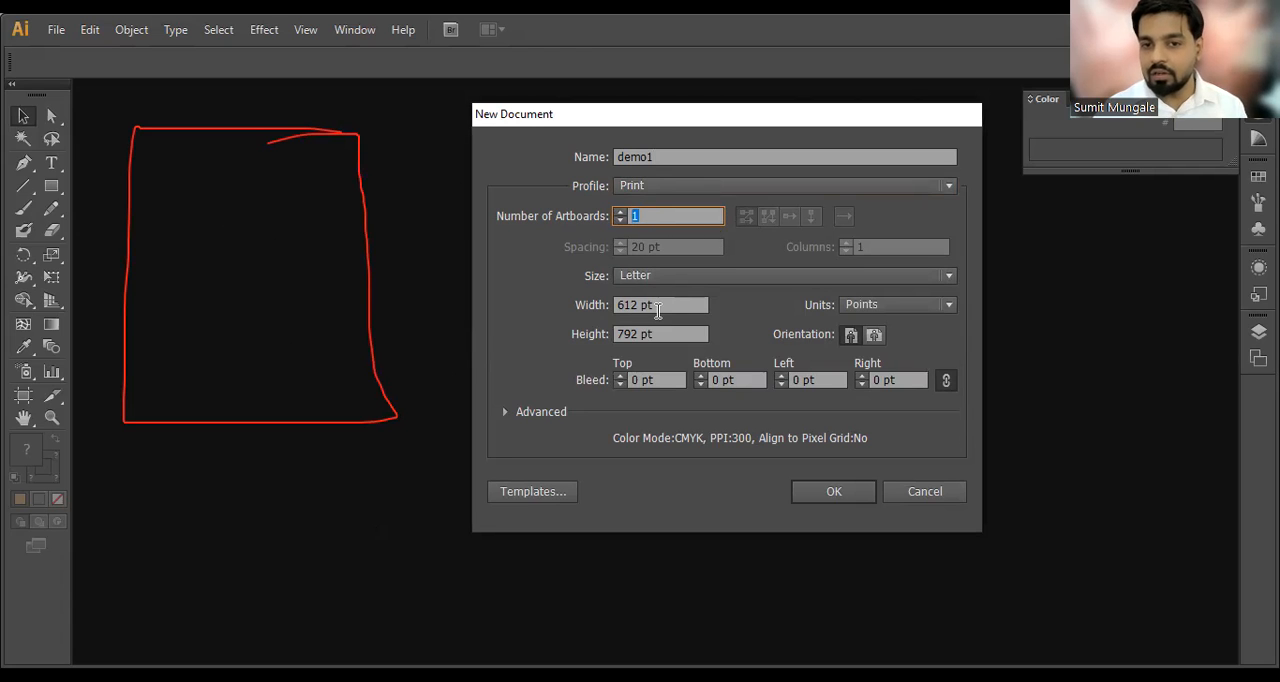
text(2)
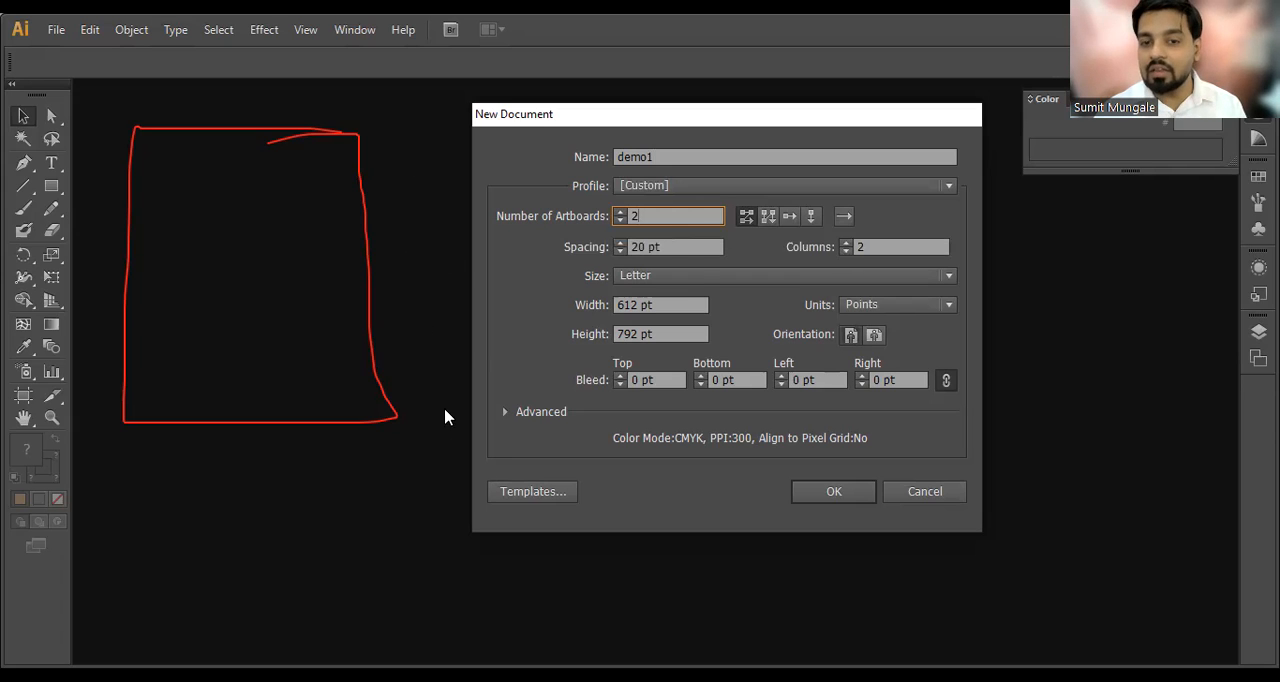
Step: Examine the artboard spacing, the available page sizes, and the width and height settings
drag(666, 247, 645, 247)
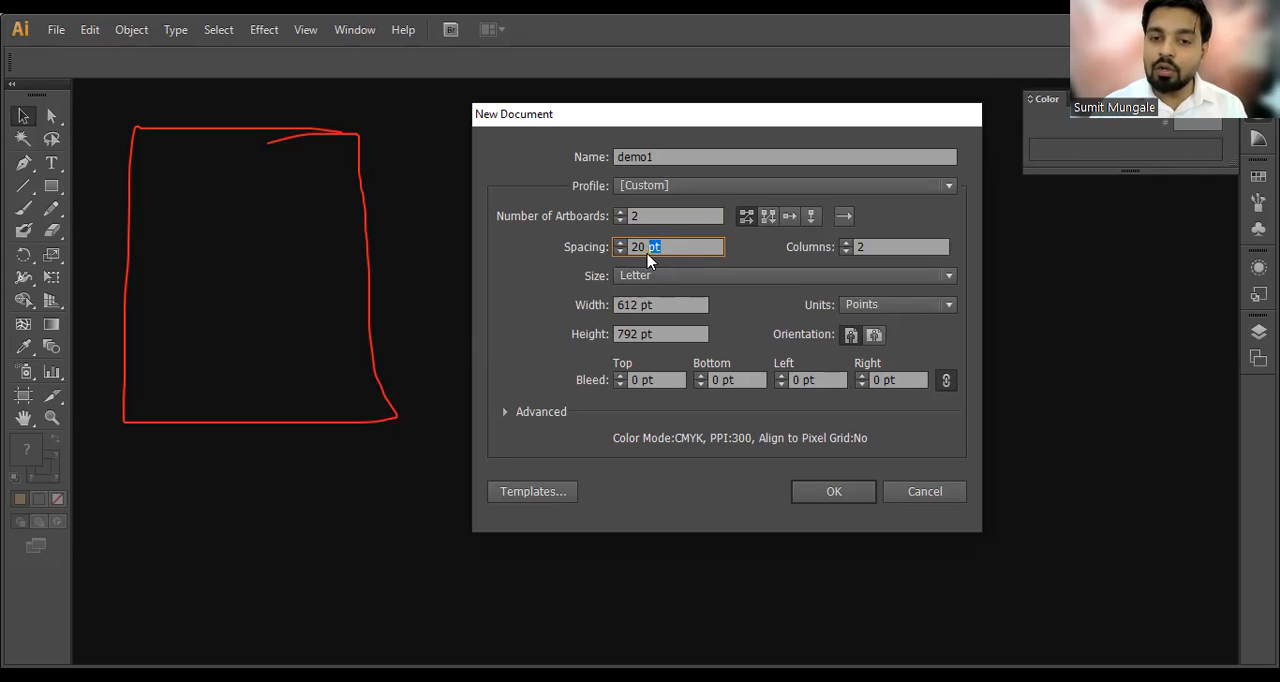
click(665, 247)
drag(665, 247, 648, 247)
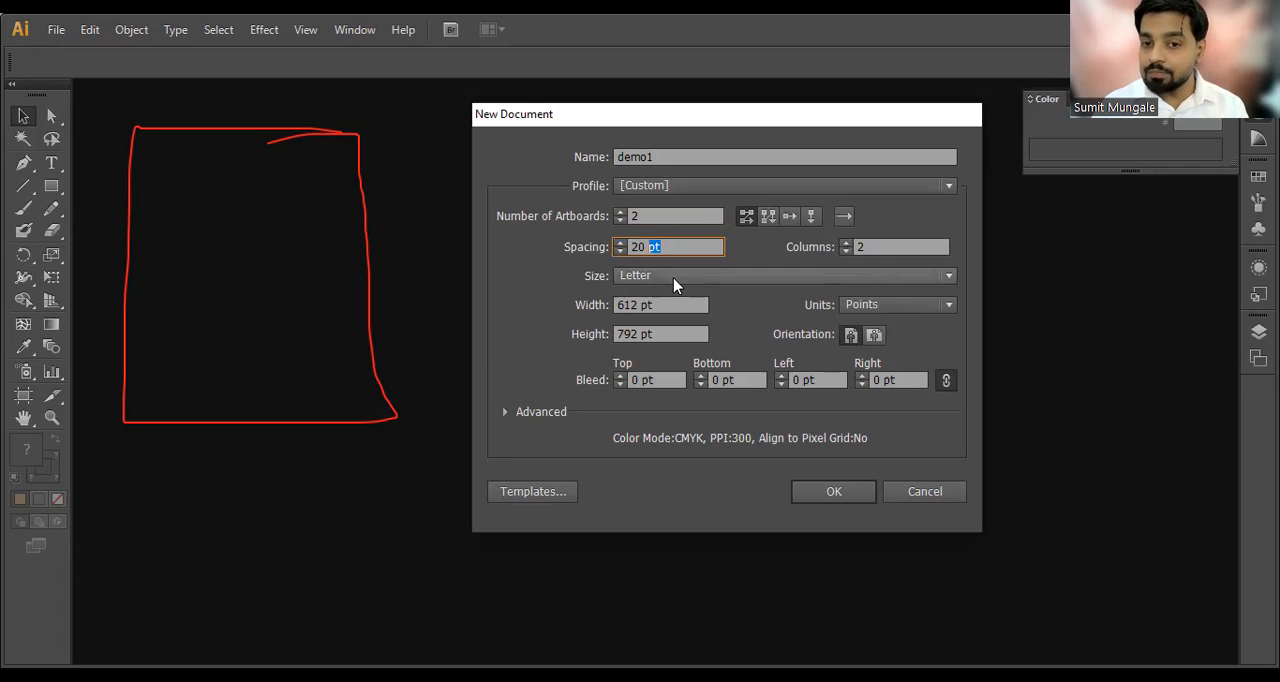
click(674, 284)
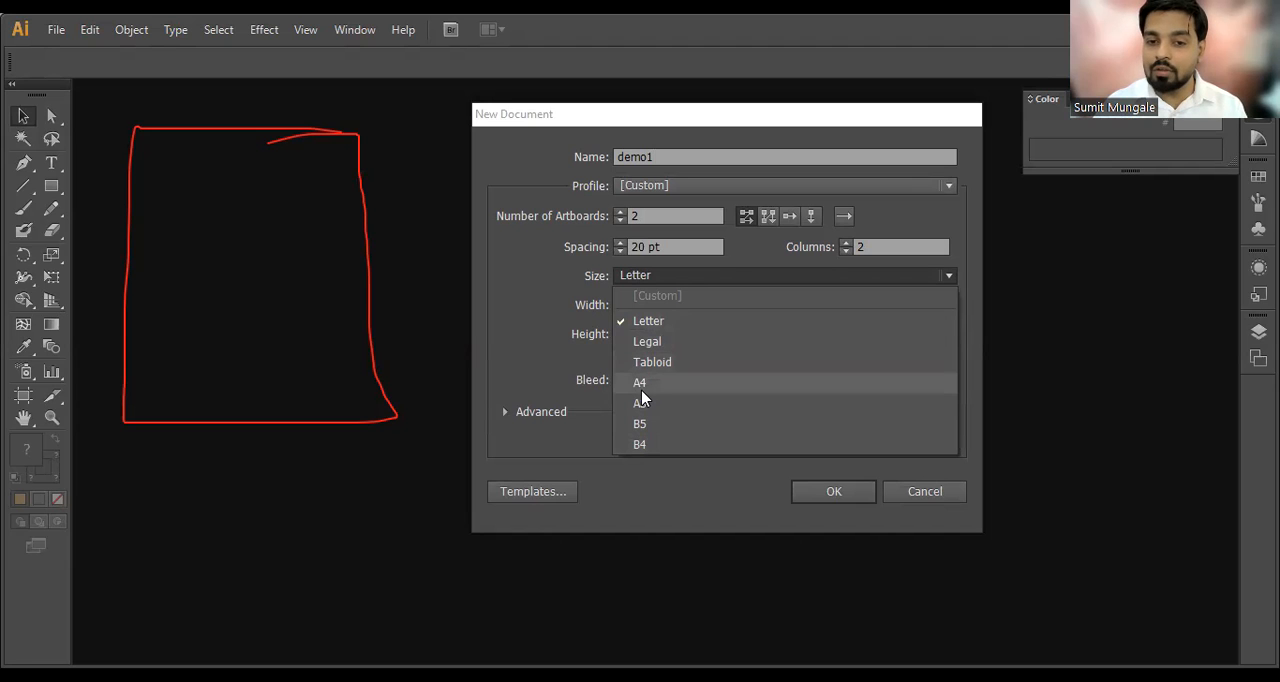
click(676, 321)
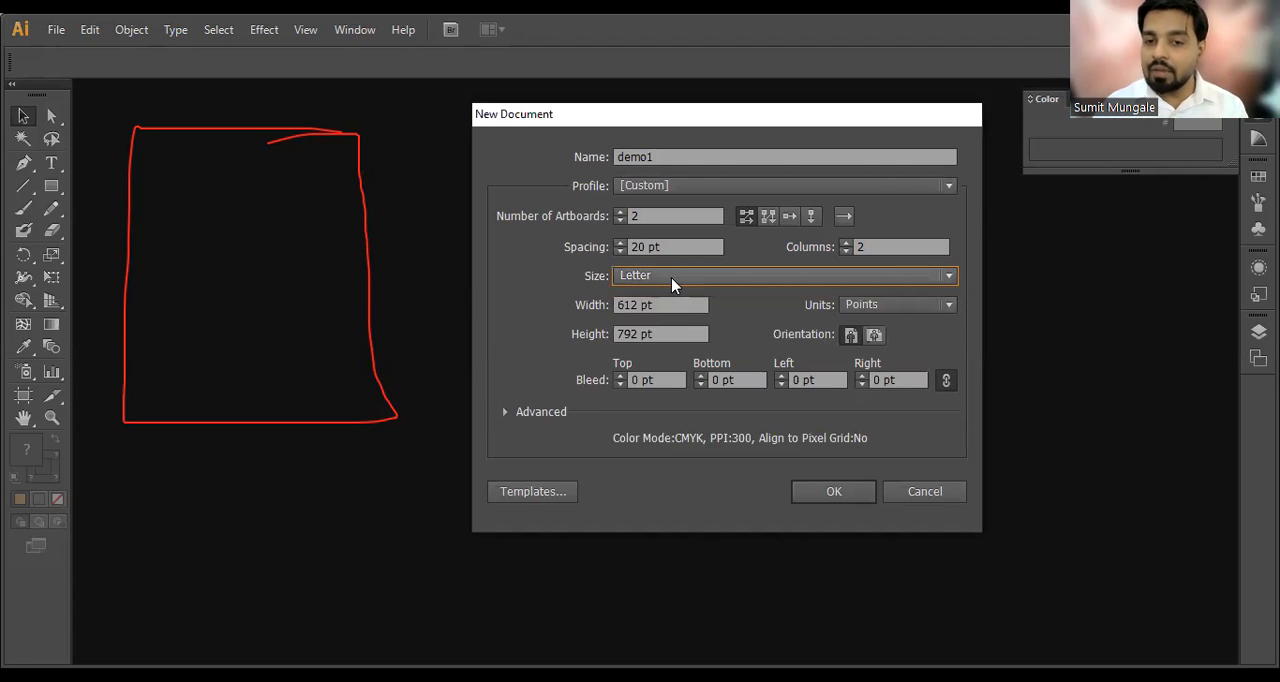
click(660, 305)
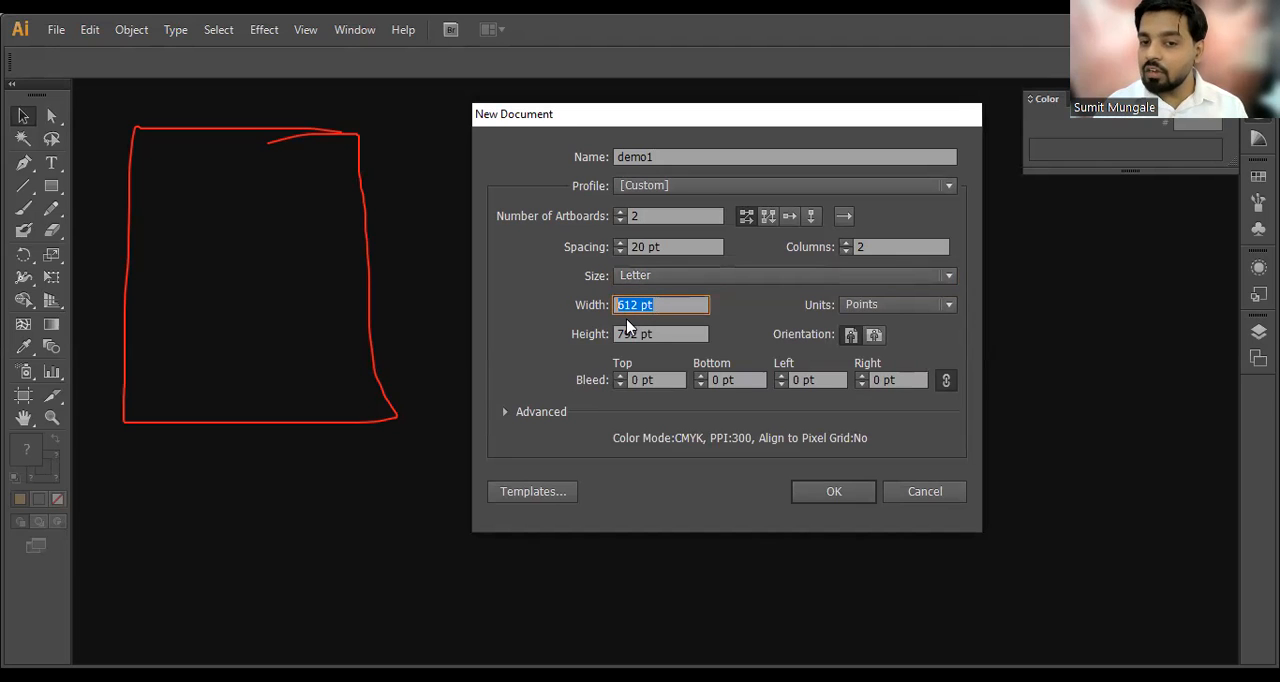
click(650, 336)
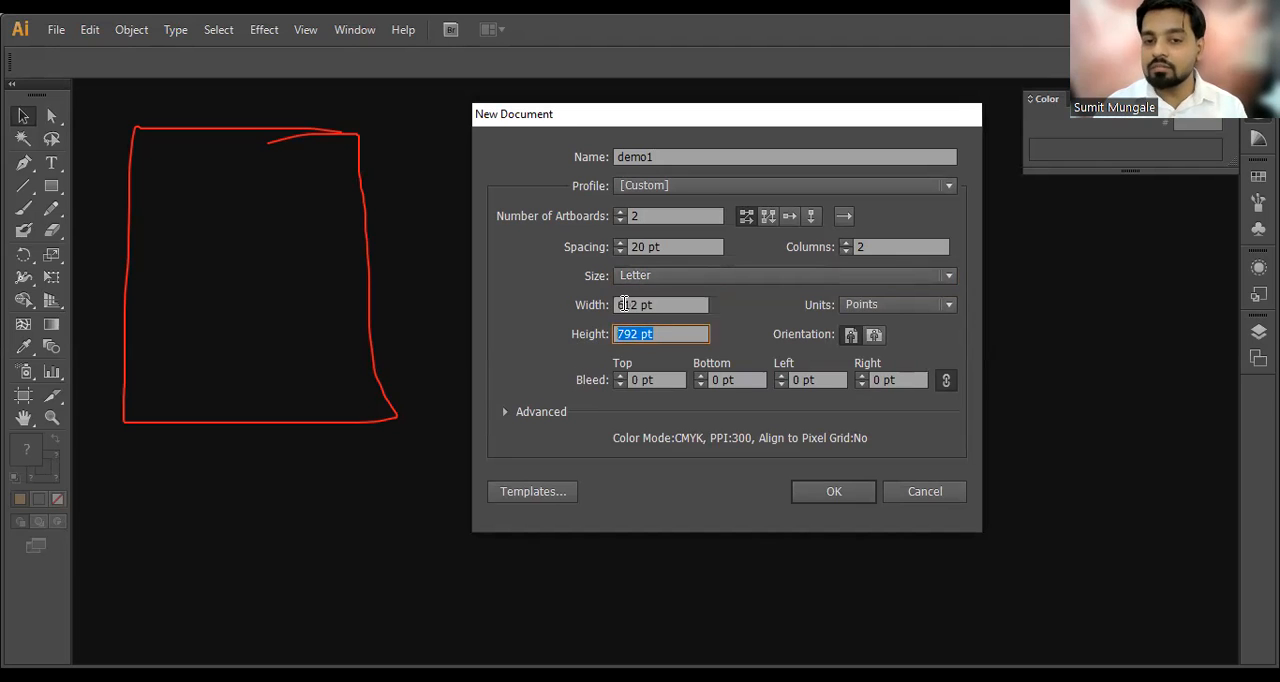
Step: Set the document units to Inches and the page size to A4
click(864, 308)
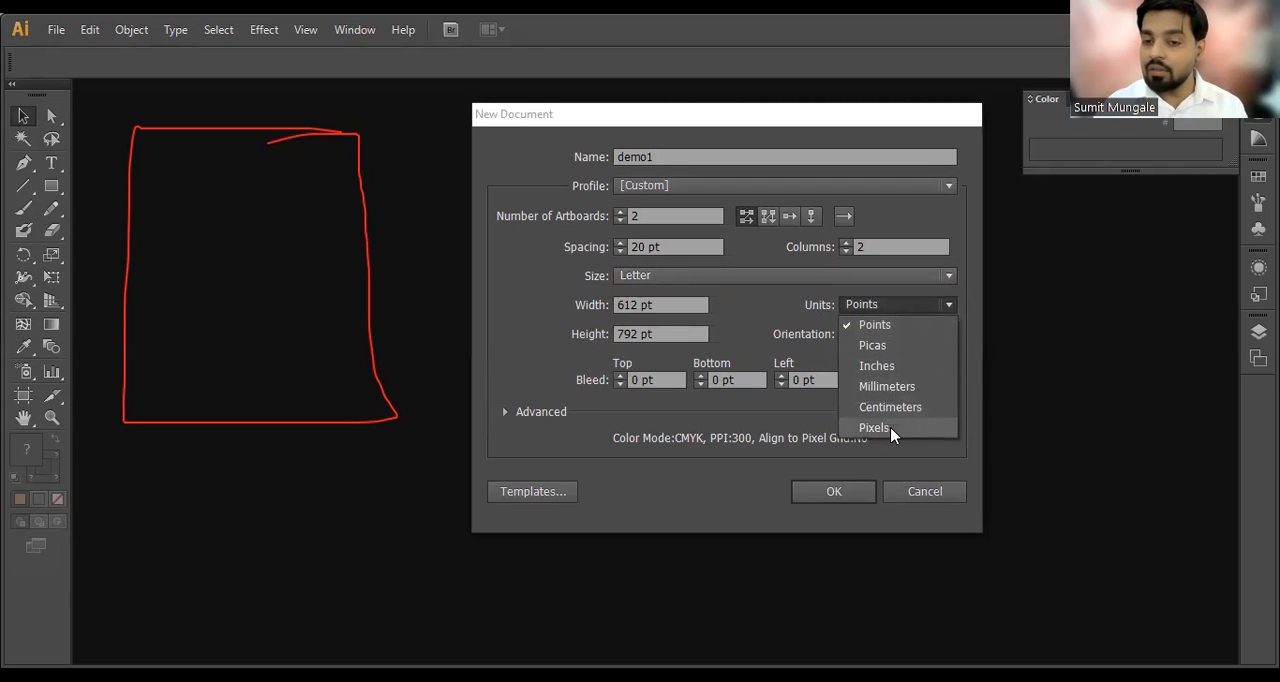
click(883, 368)
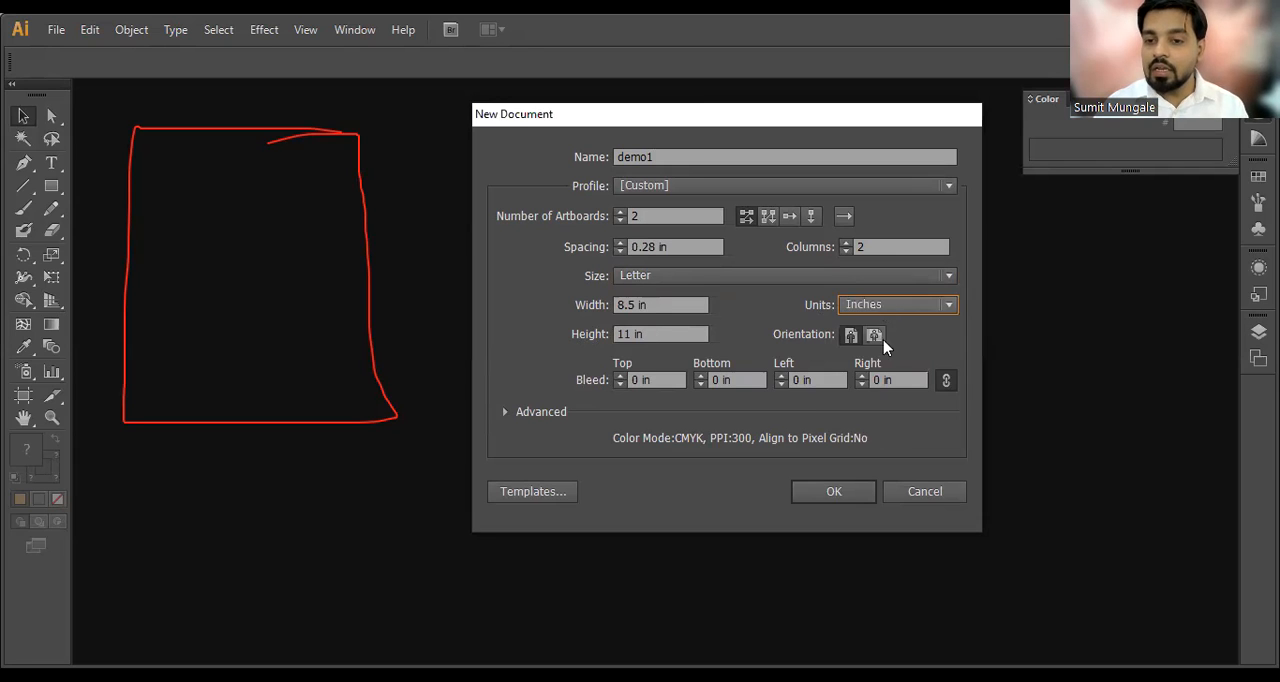
click(882, 306)
click(880, 313)
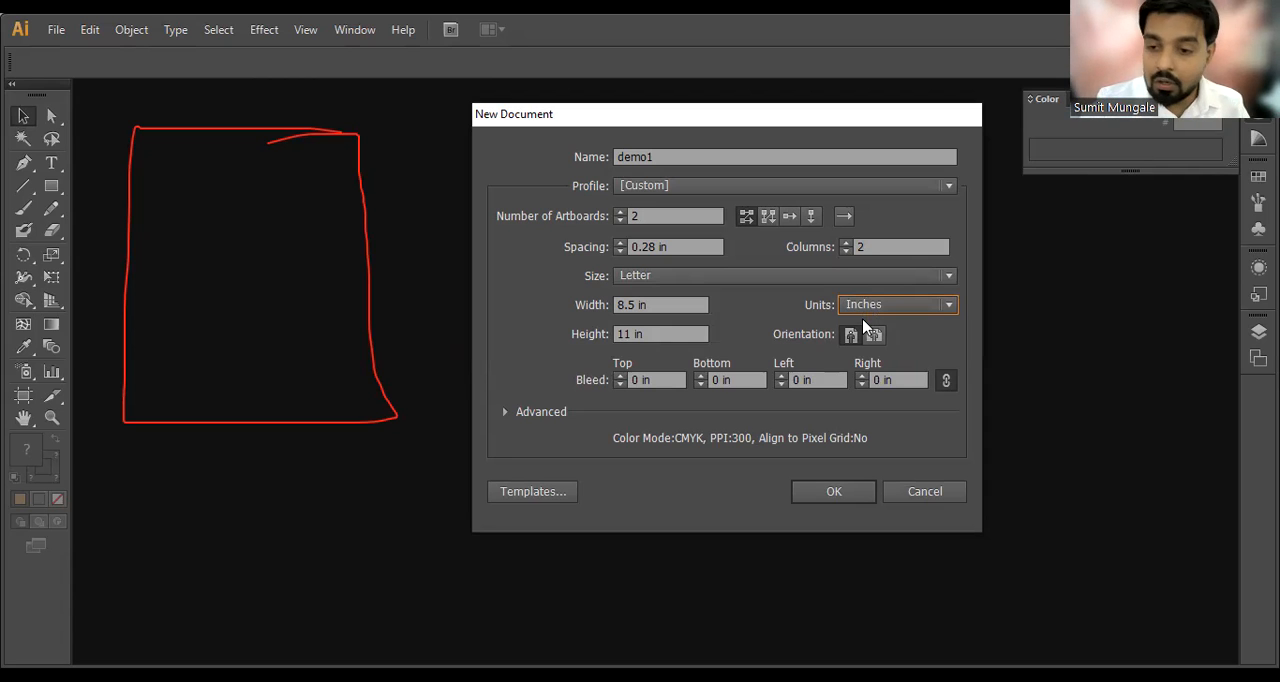
click(663, 277)
click(660, 381)
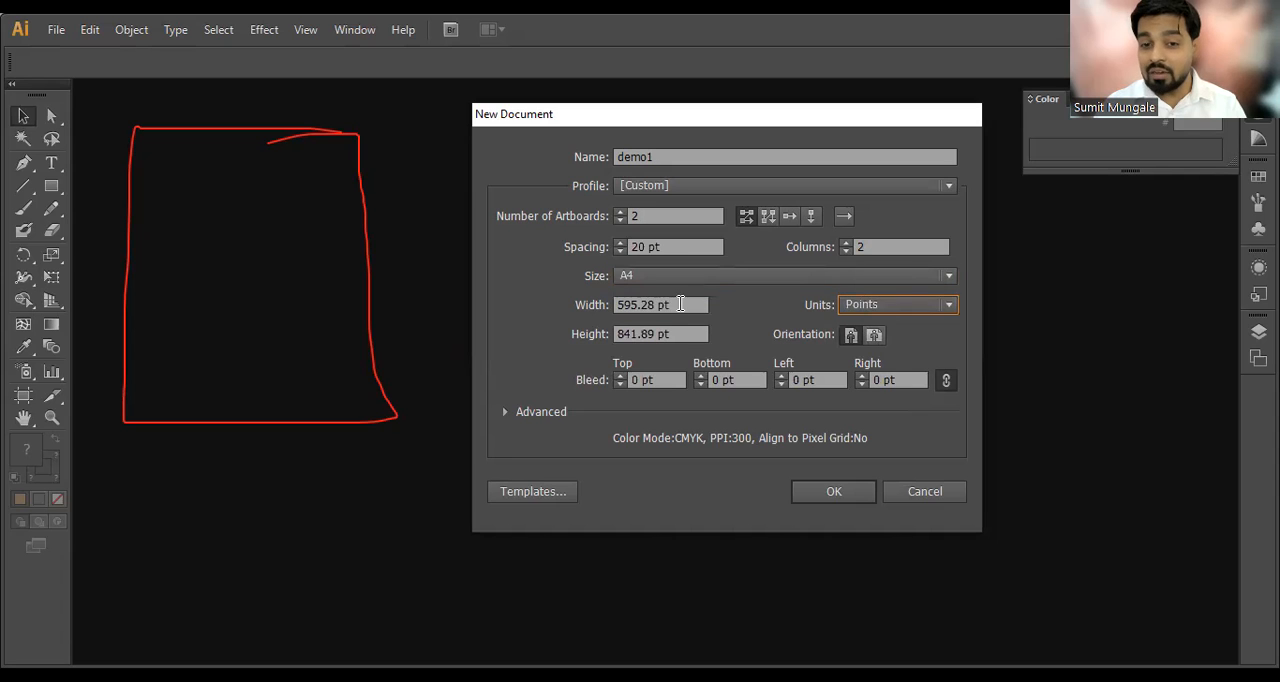
Step: Review the A4 page's width and height in Points
drag(681, 304, 586, 312)
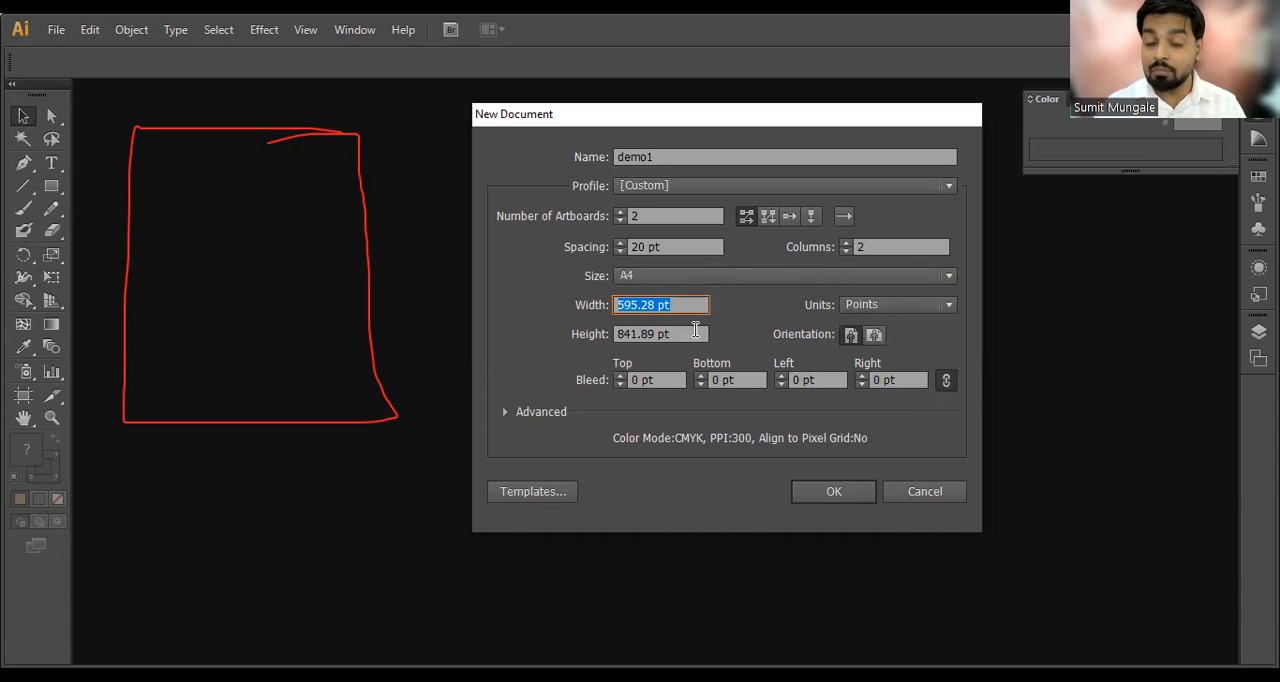
drag(686, 334, 598, 336)
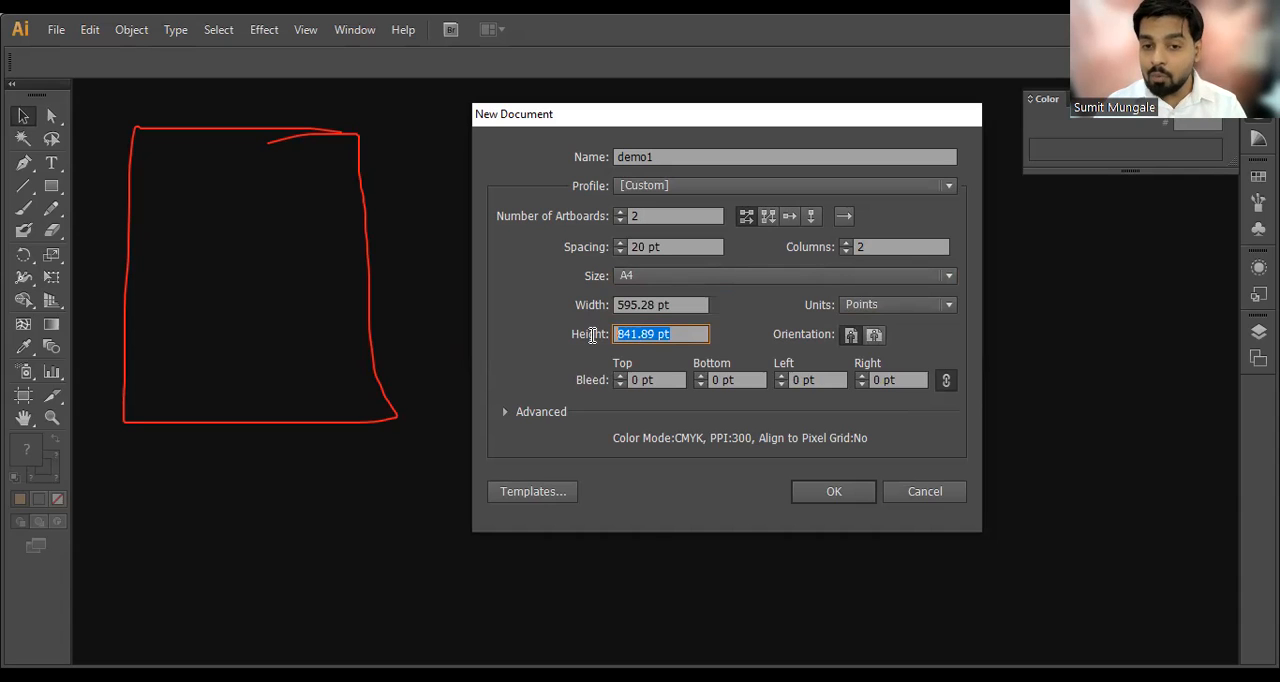
click(686, 340)
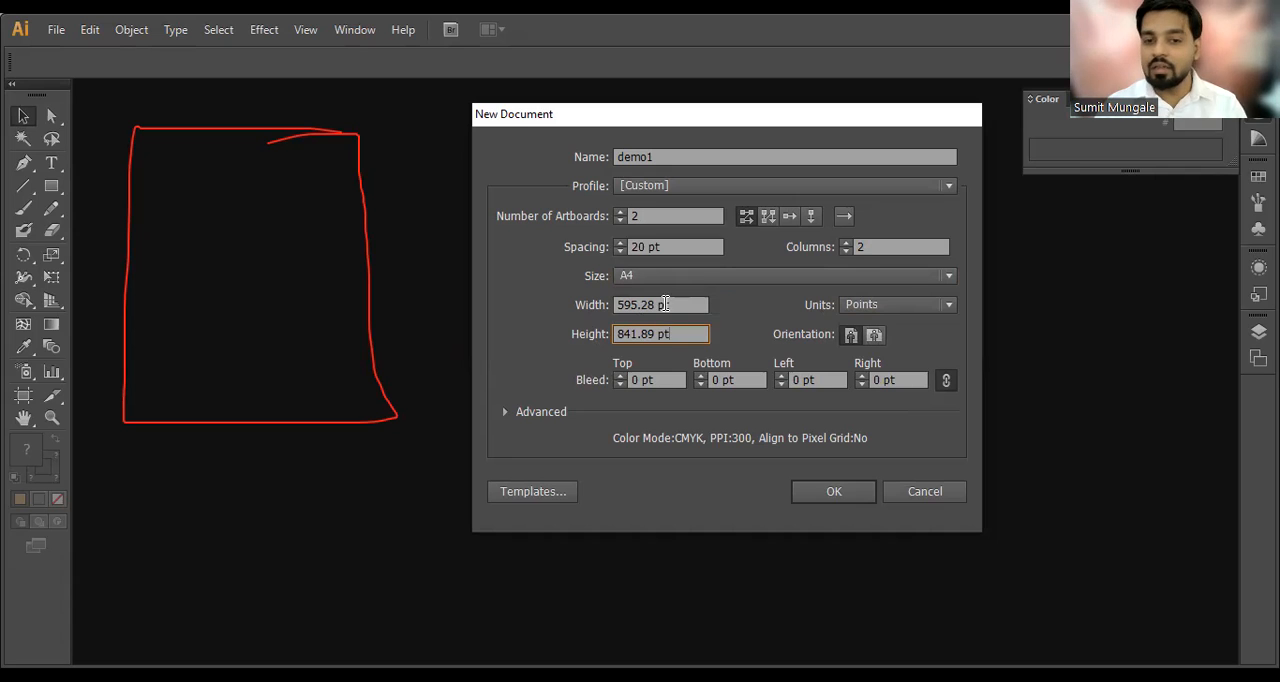
Step: Set the units back to Inches and create the two-artboard A4 document
click(866, 305)
click(877, 366)
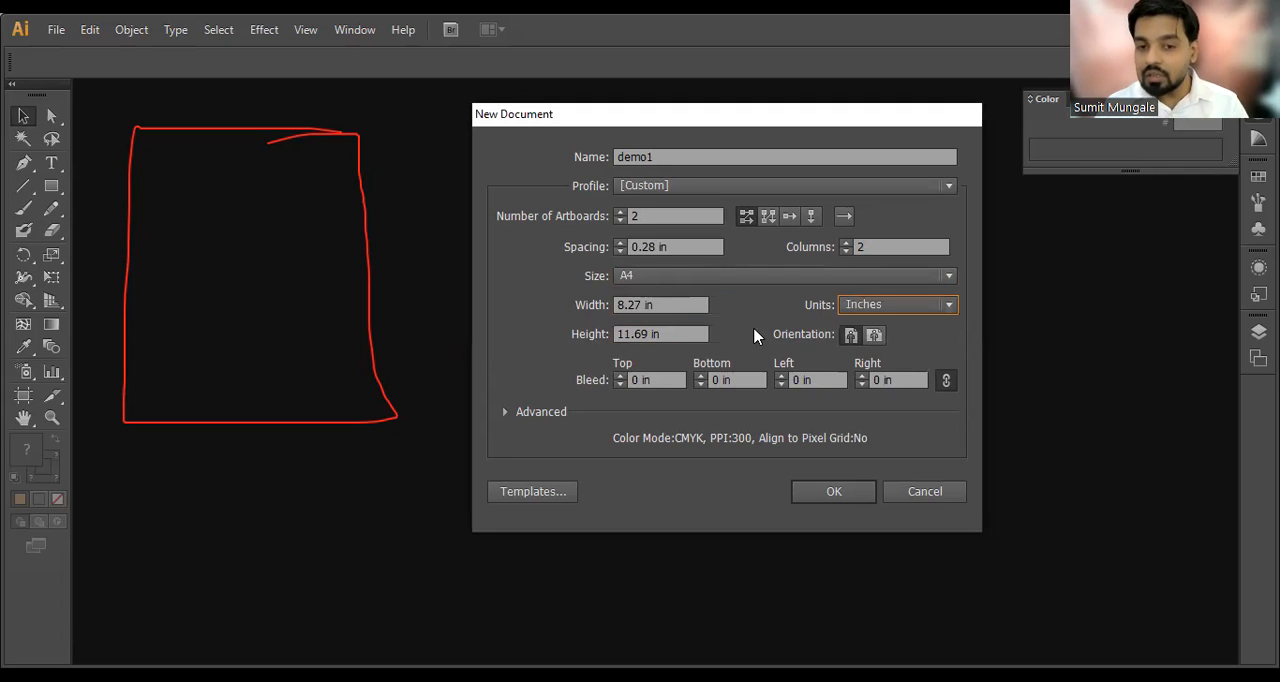
drag(653, 309, 583, 311)
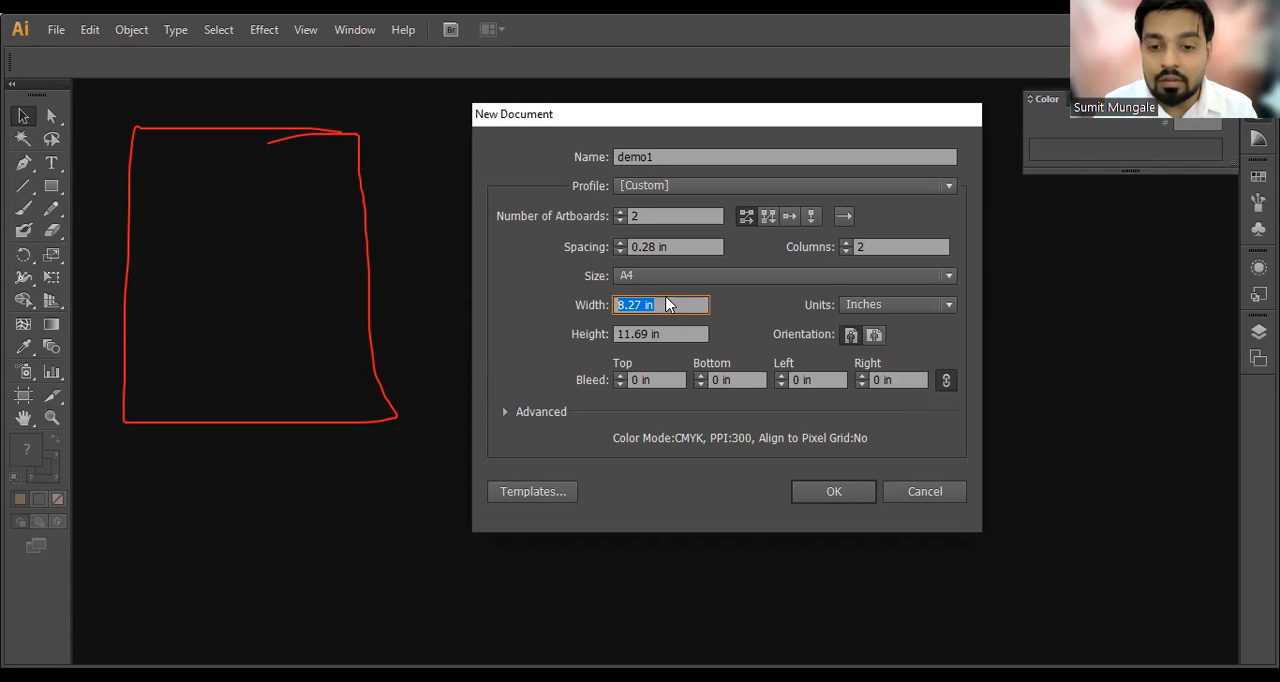
click(849, 491)
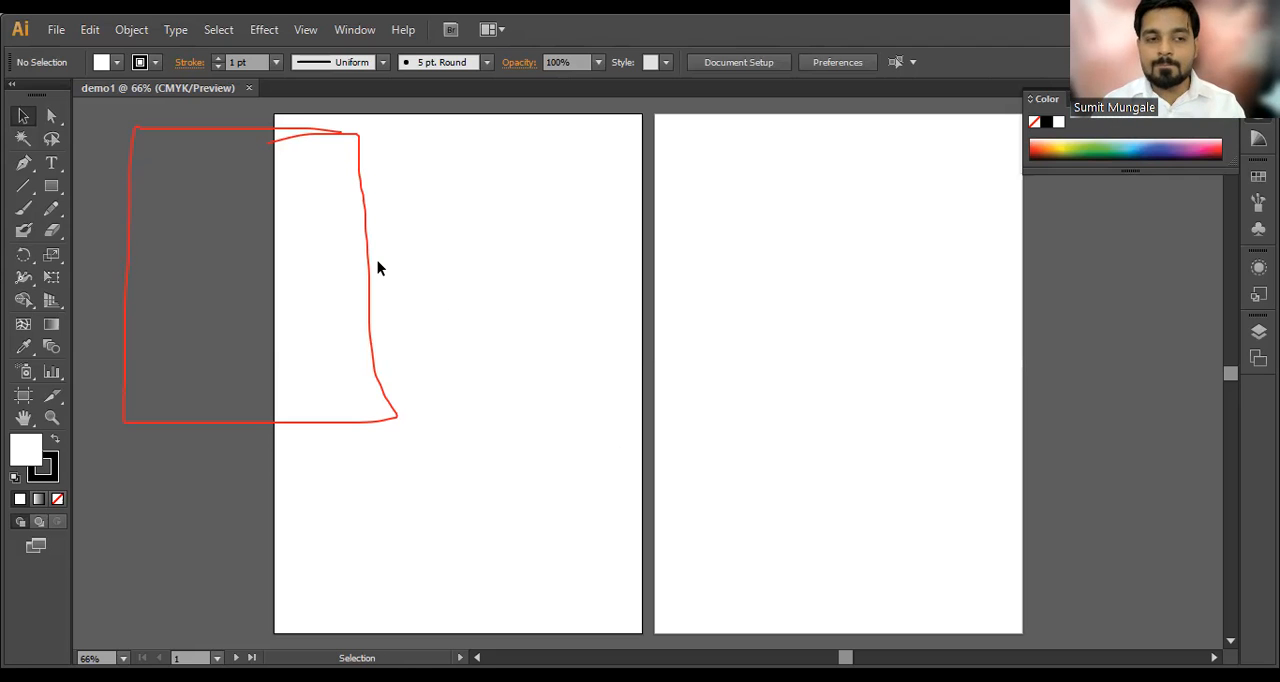
Step: View both demo1 artboards side by side at 50% zoom, with the Selection tool active
drag(394, 255, 381, 229)
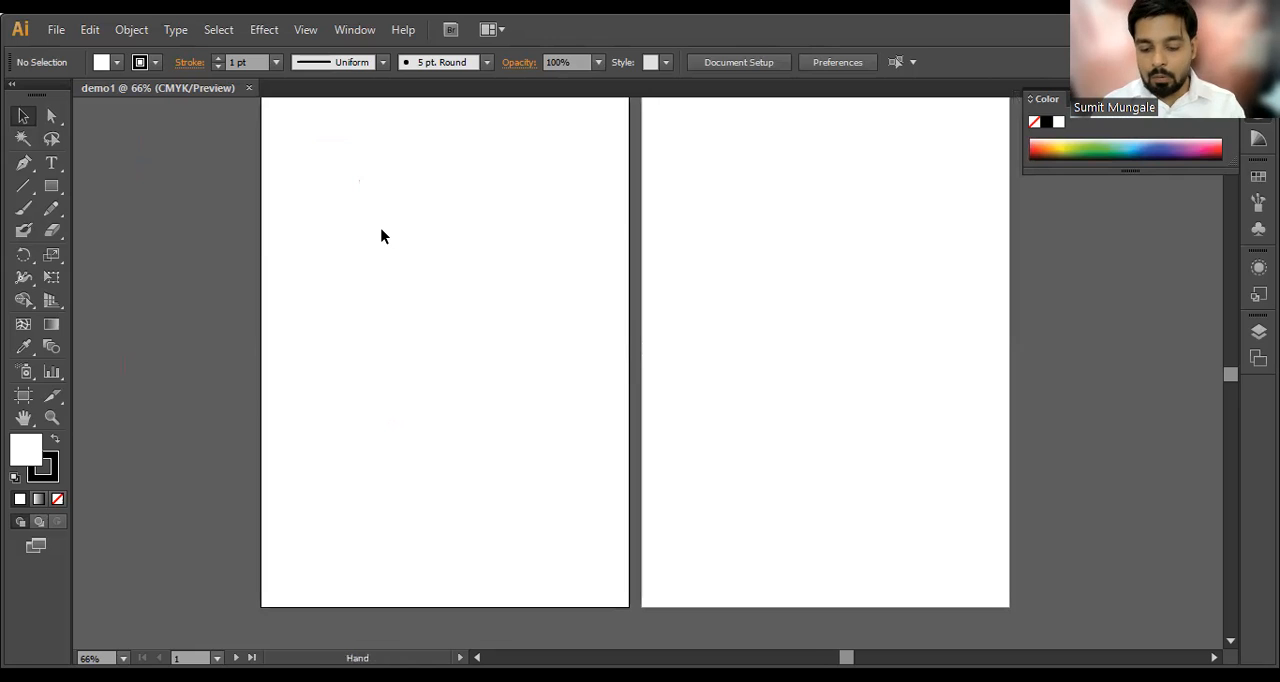
key(shift+o)
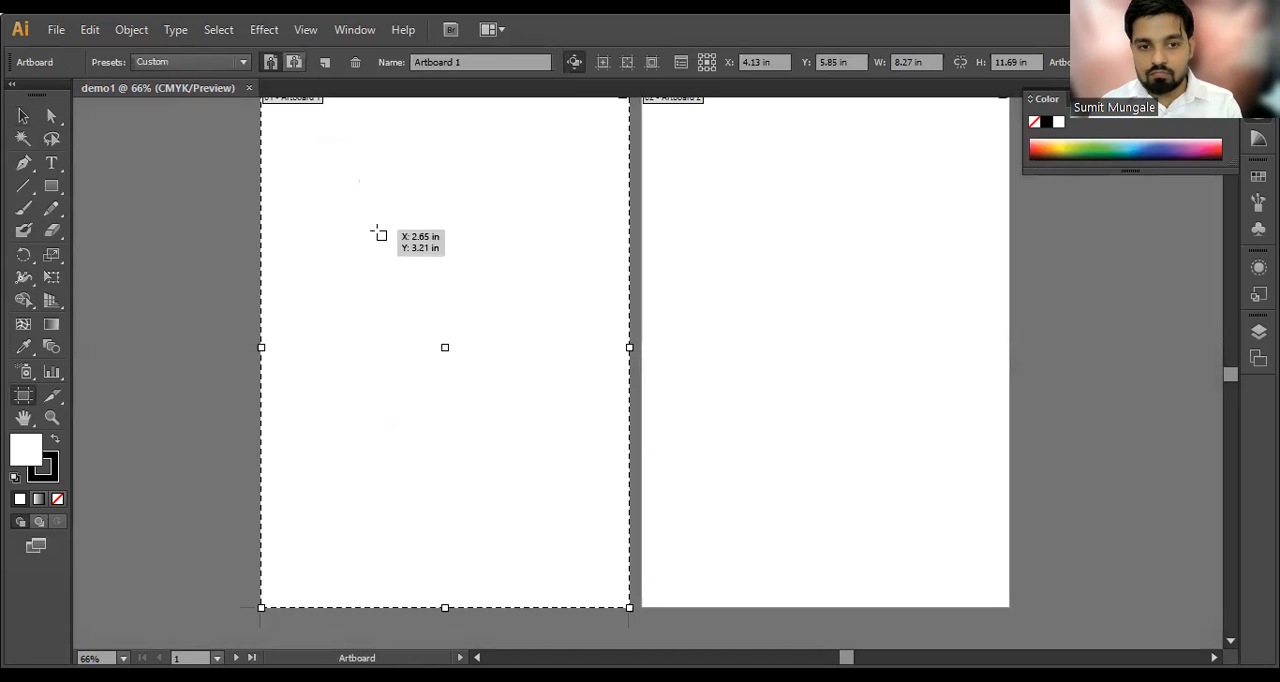
key(c)
key(v)
scroll(534, 289, down, 1)
drag(591, 292, 460, 277)
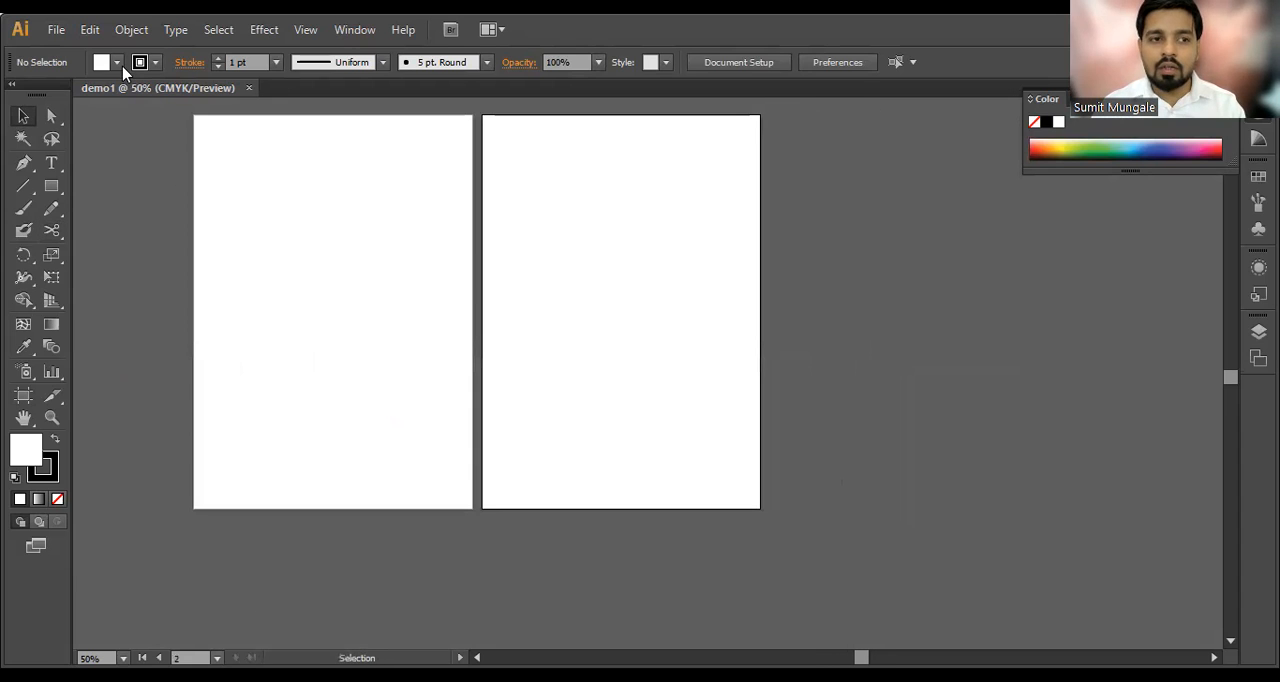
Step: Start another new document with 1 artboard in A4 size
click(58, 29)
click(85, 52)
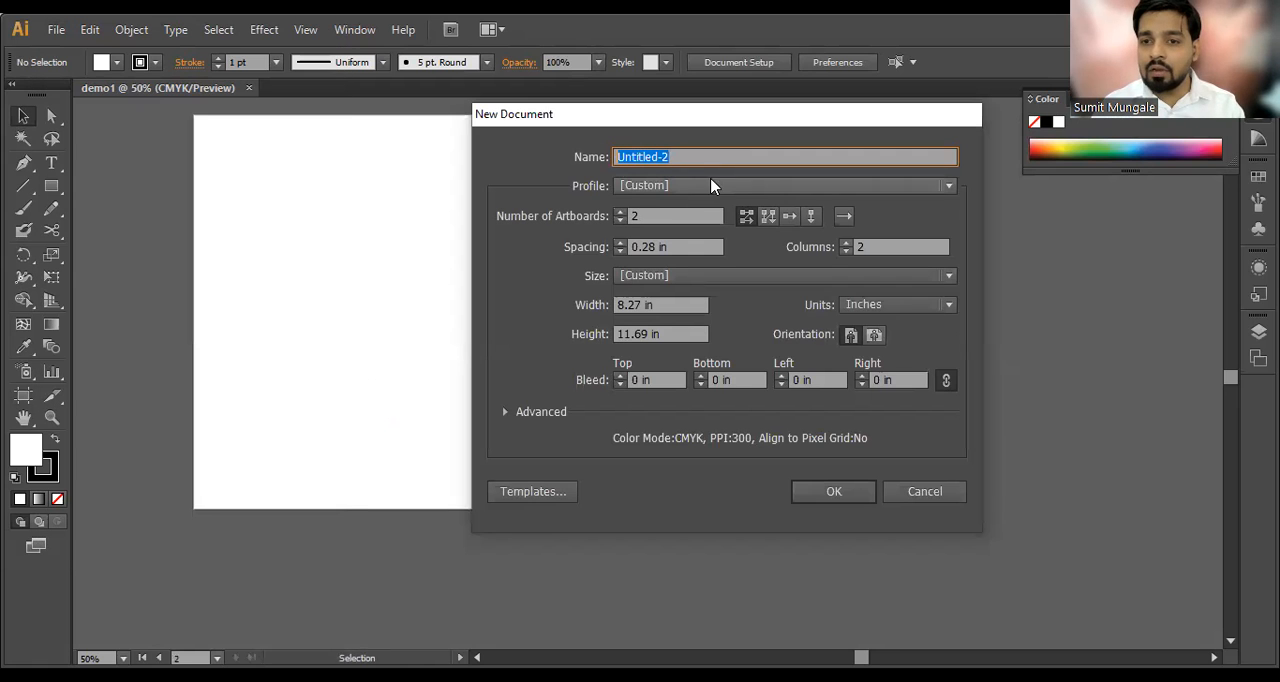
click(626, 216)
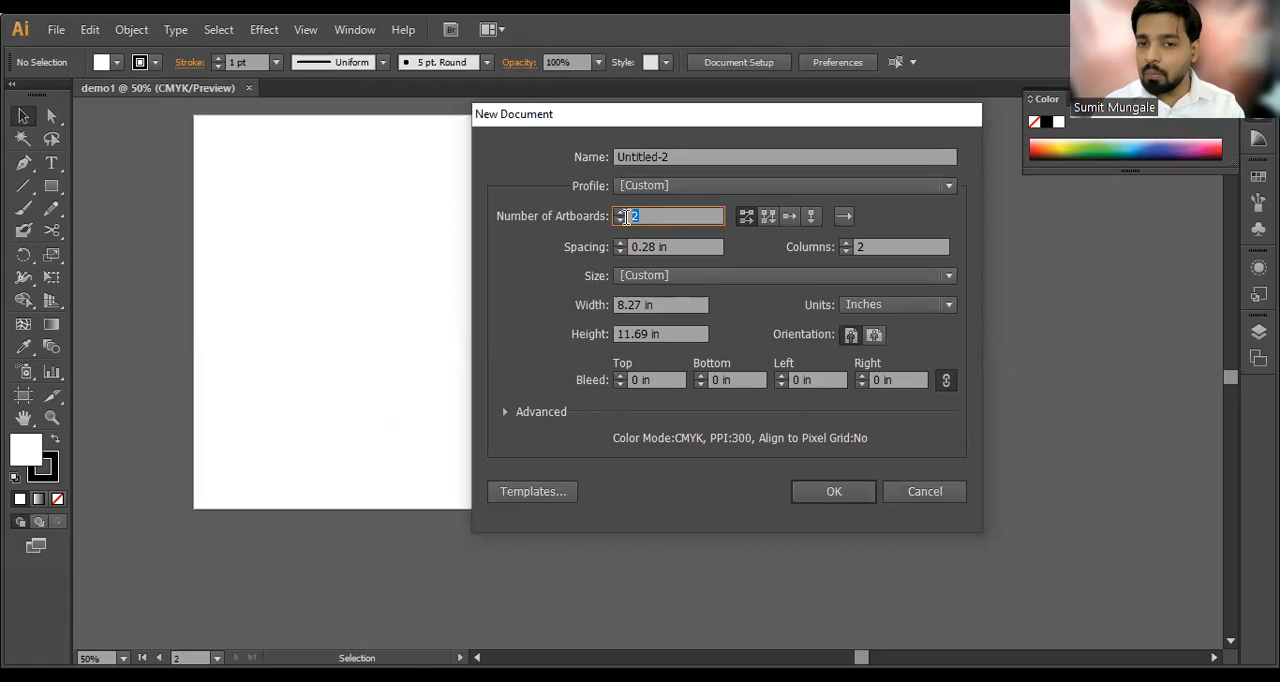
click(620, 221)
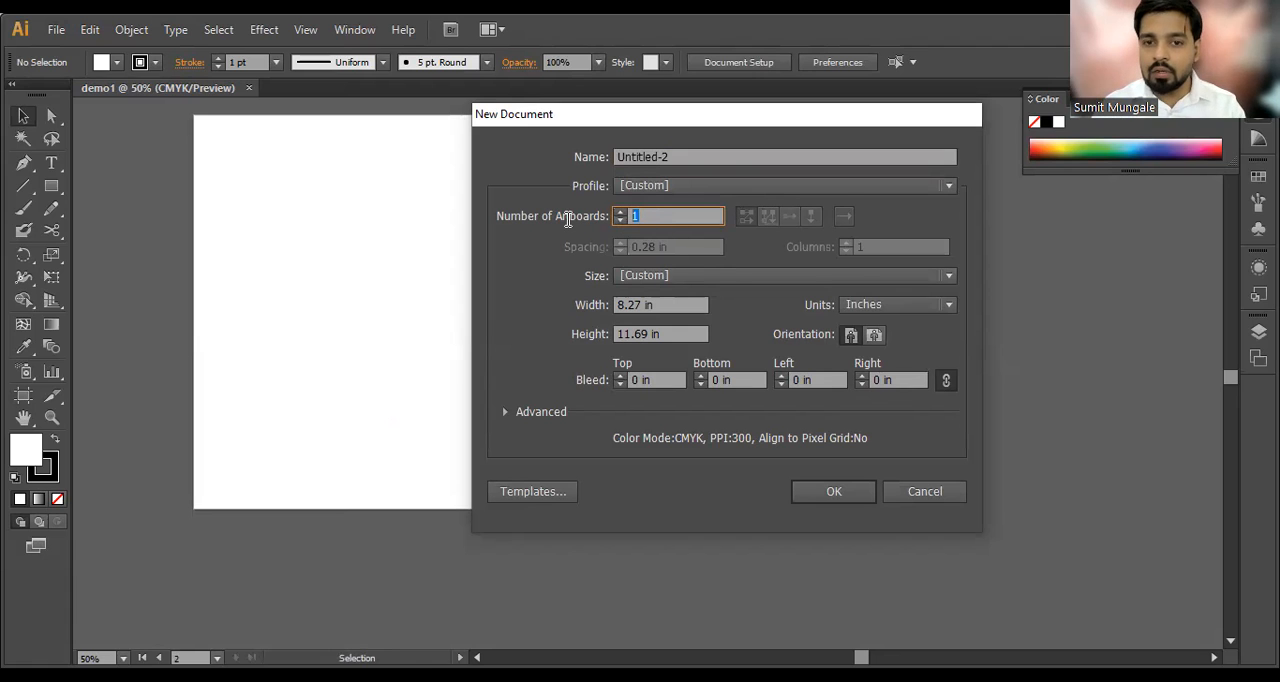
click(698, 279)
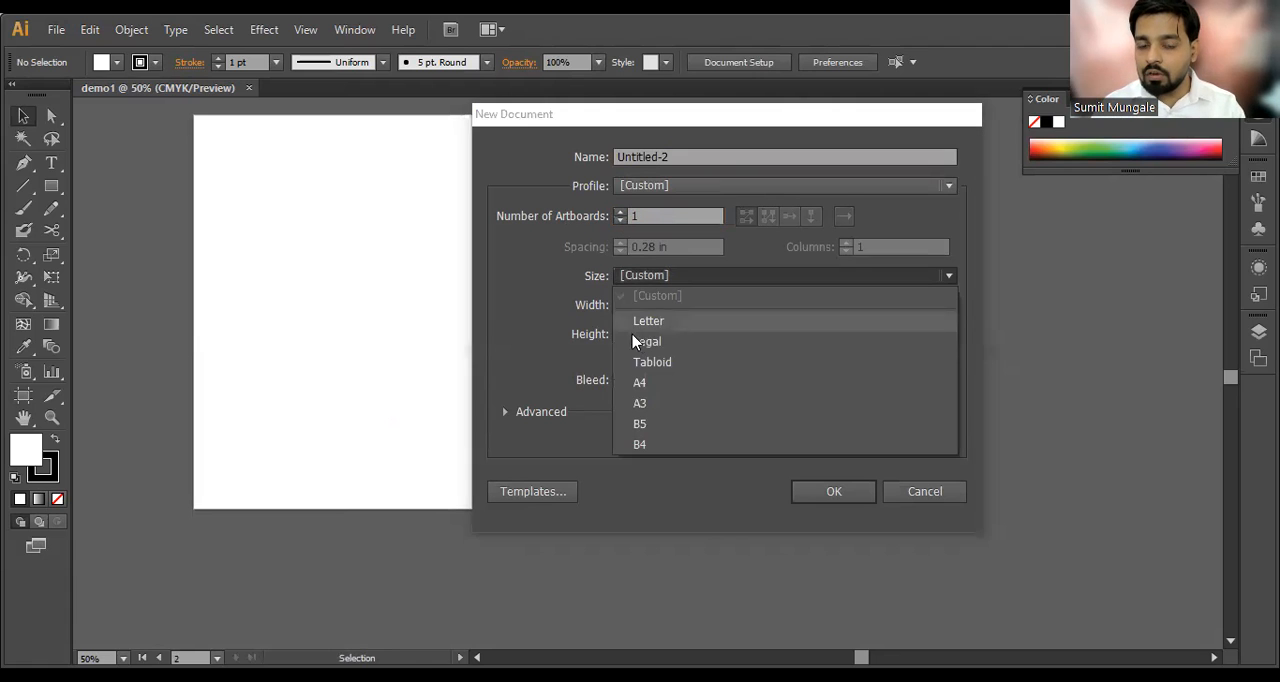
click(643, 383)
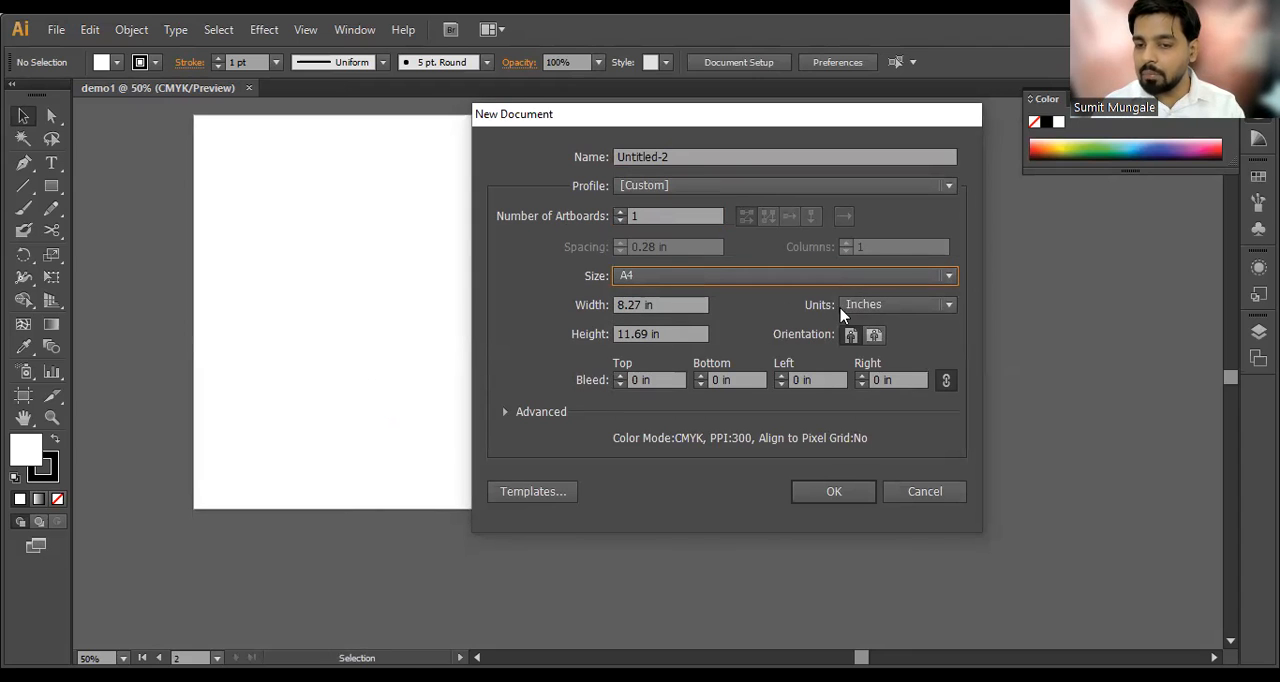
Step: Switch the units to Centimeters to compare the page dimensions, and return them to Inches
click(876, 306)
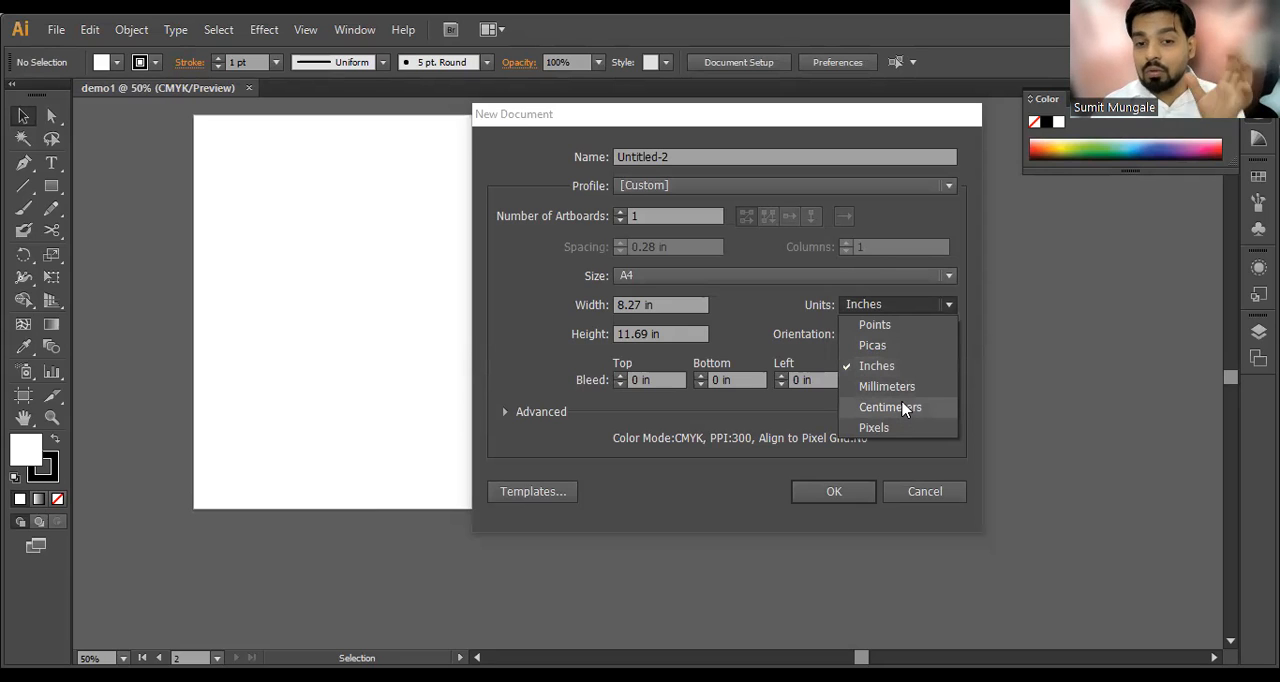
click(903, 407)
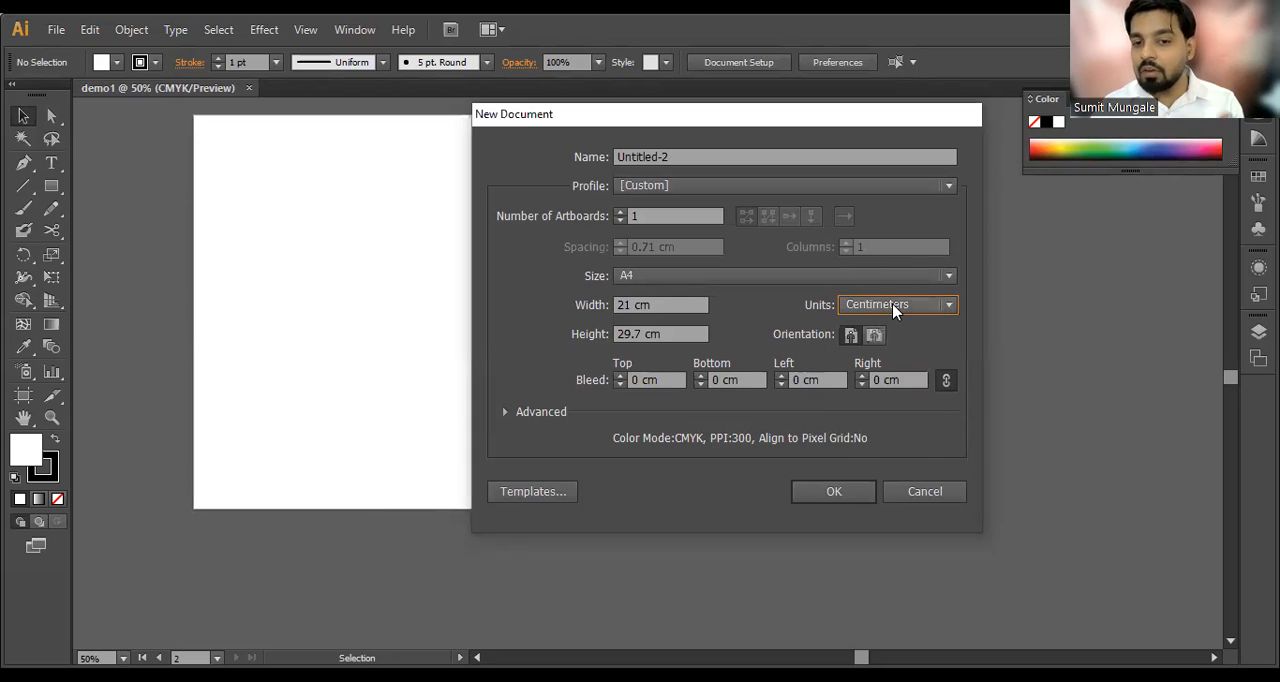
click(895, 305)
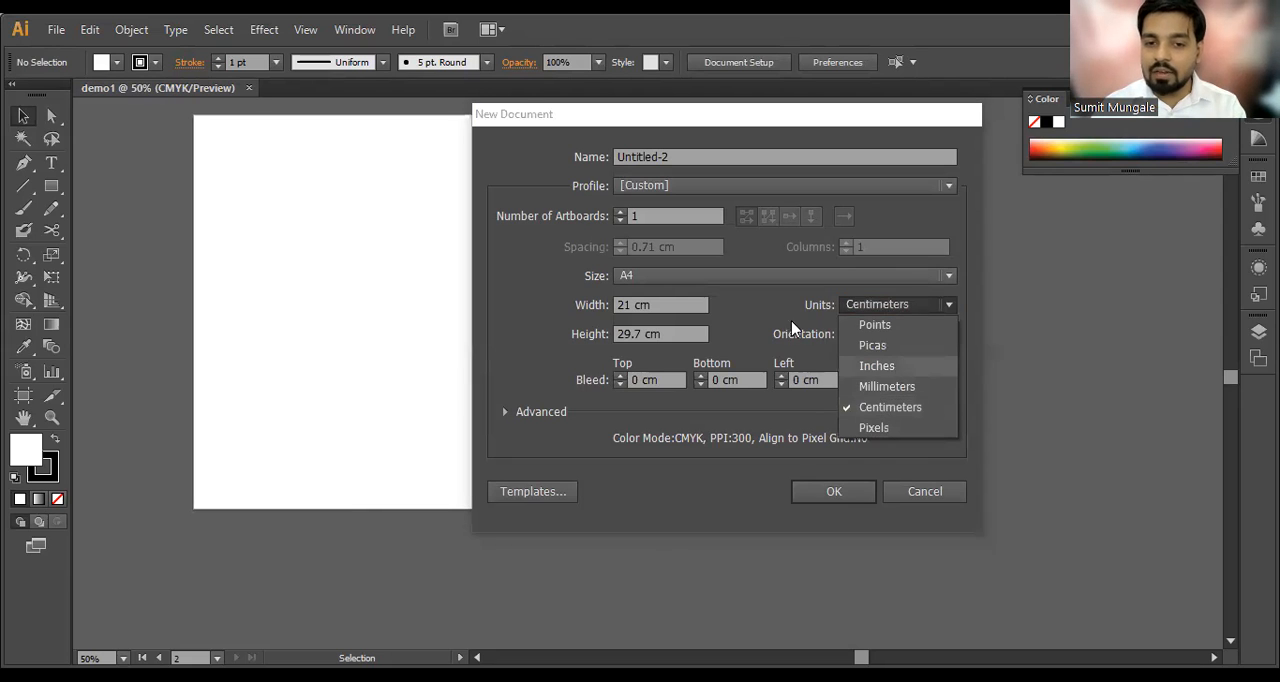
click(886, 366)
click(880, 308)
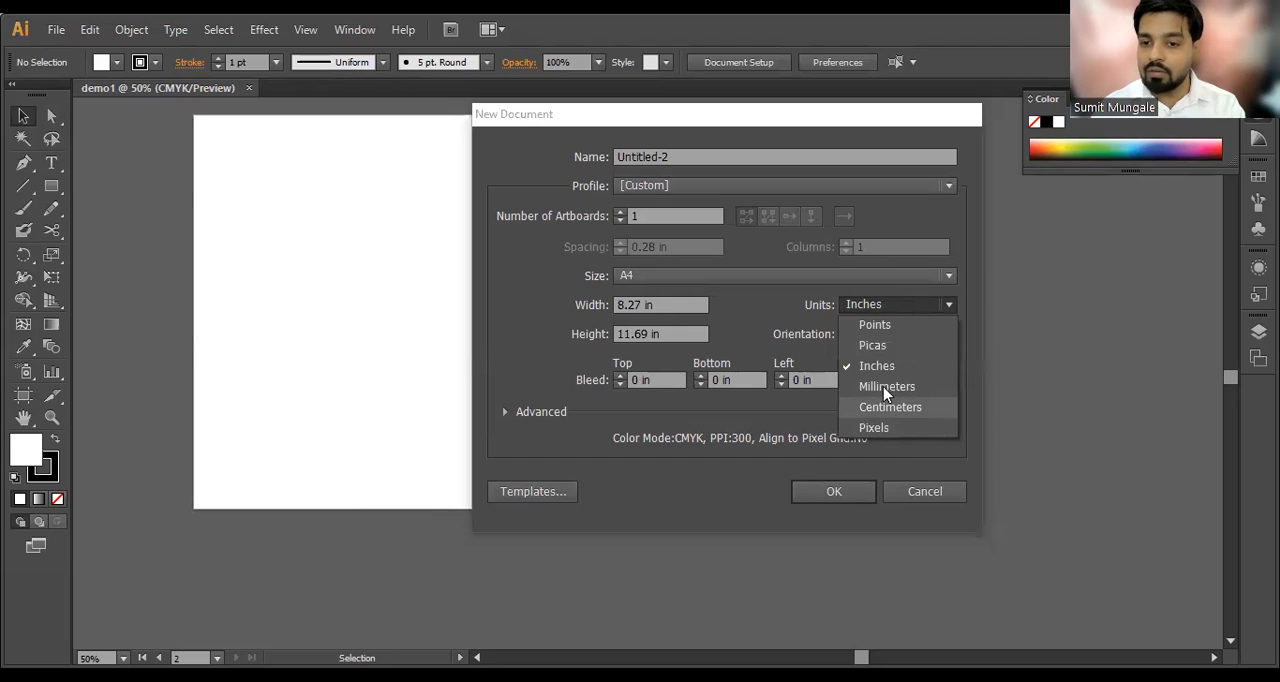
click(887, 375)
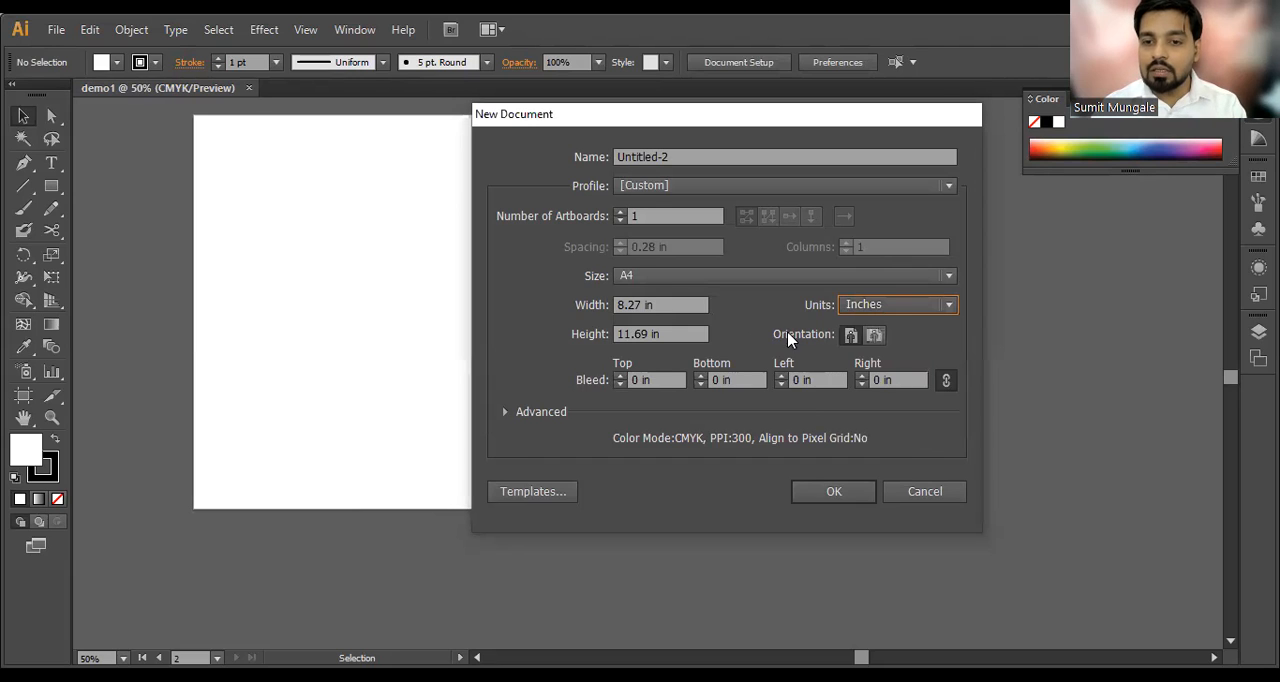
Step: Set portrait orientation and a linked 0.1 in bleed on all four sides, and create the new A4 document
click(851, 338)
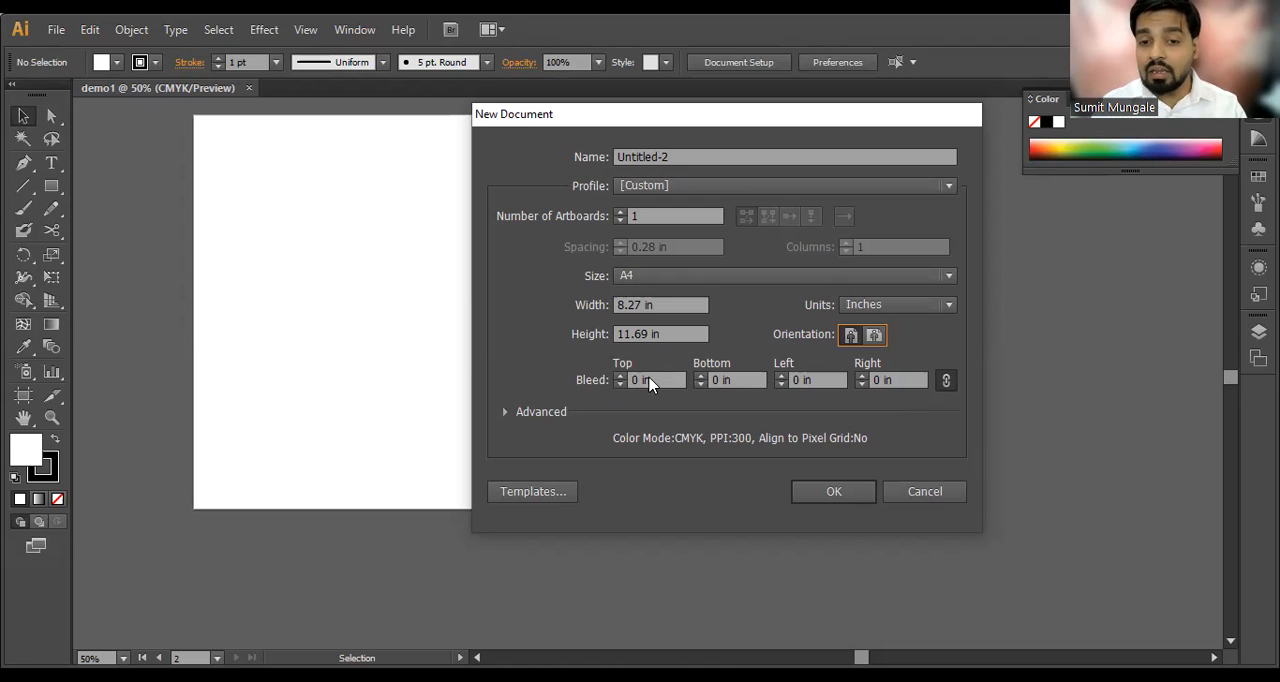
drag(653, 379, 605, 382)
click(636, 382)
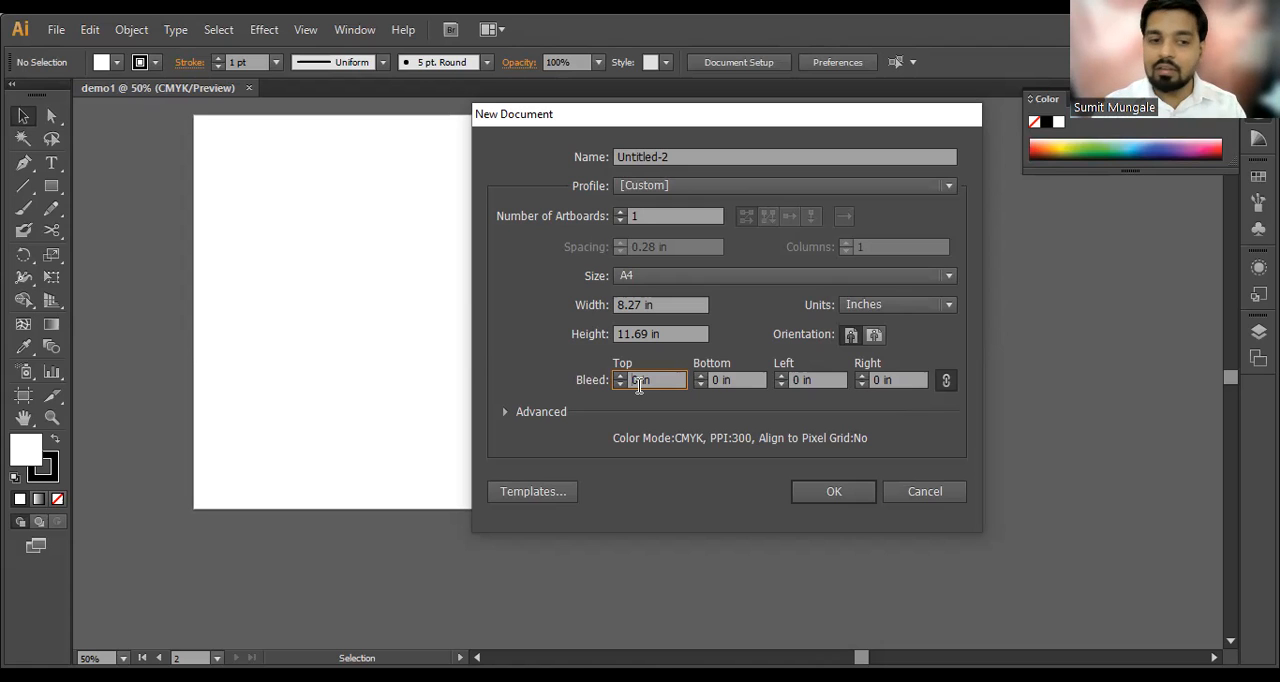
double_click(627, 382)
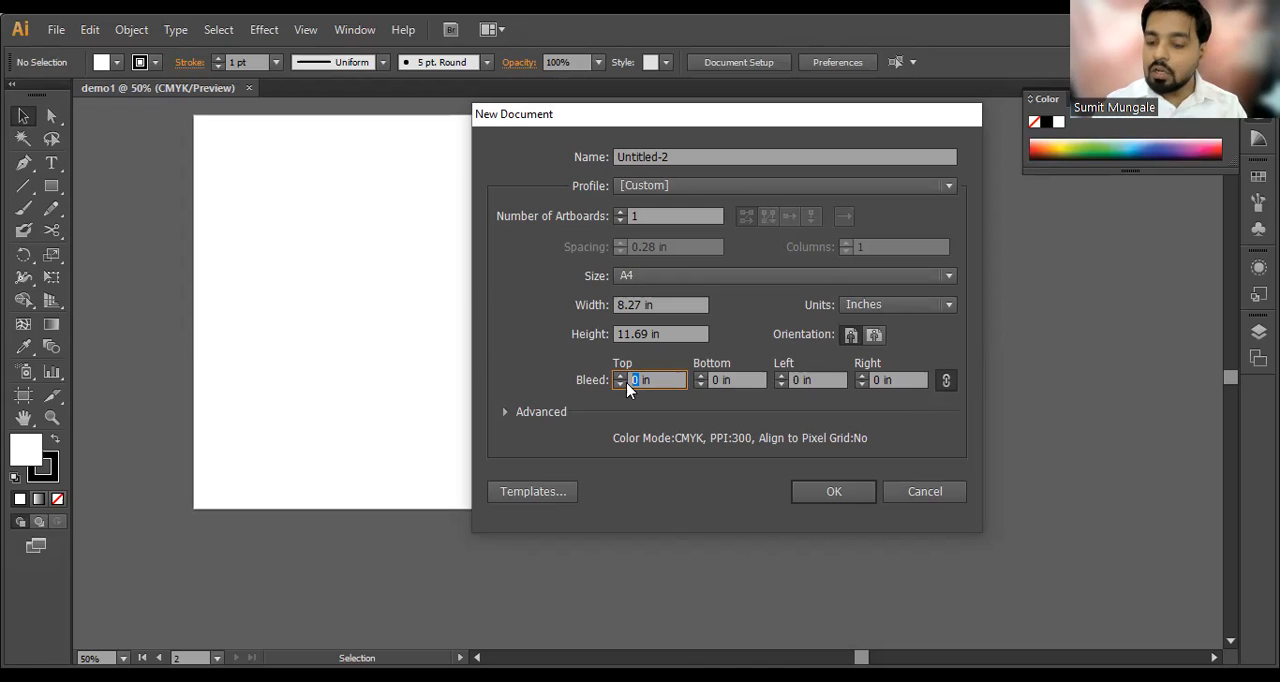
text(0.1)
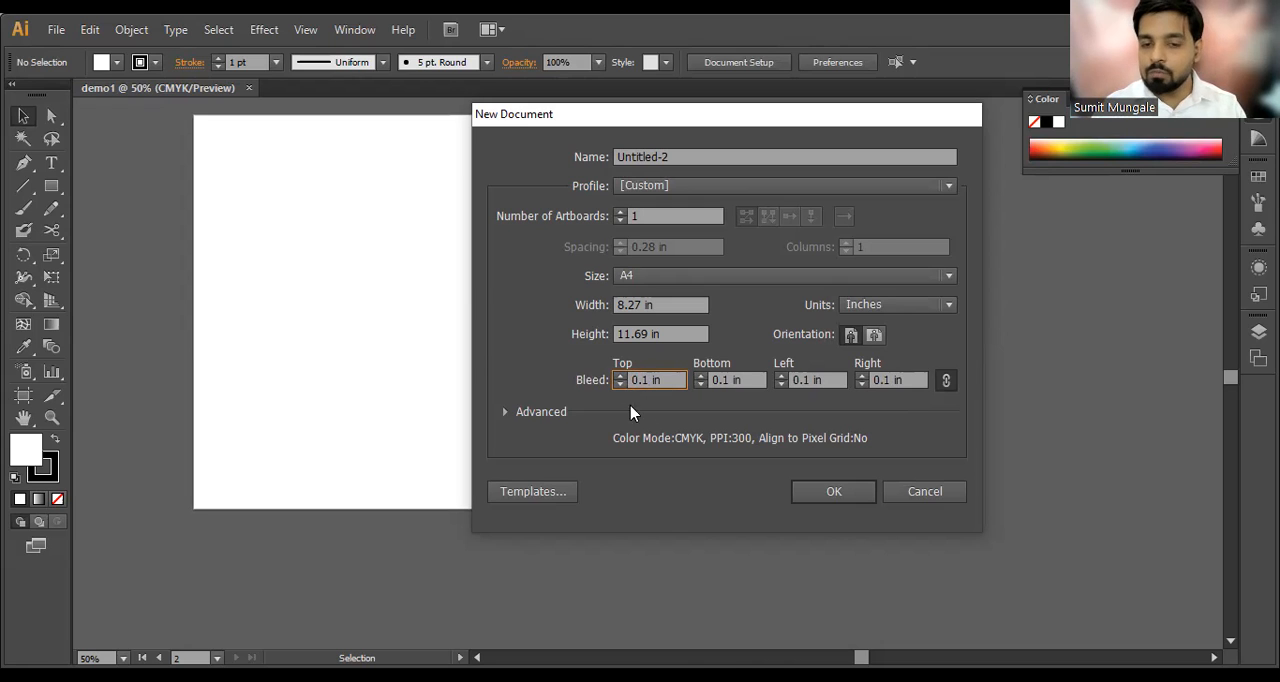
click(842, 494)
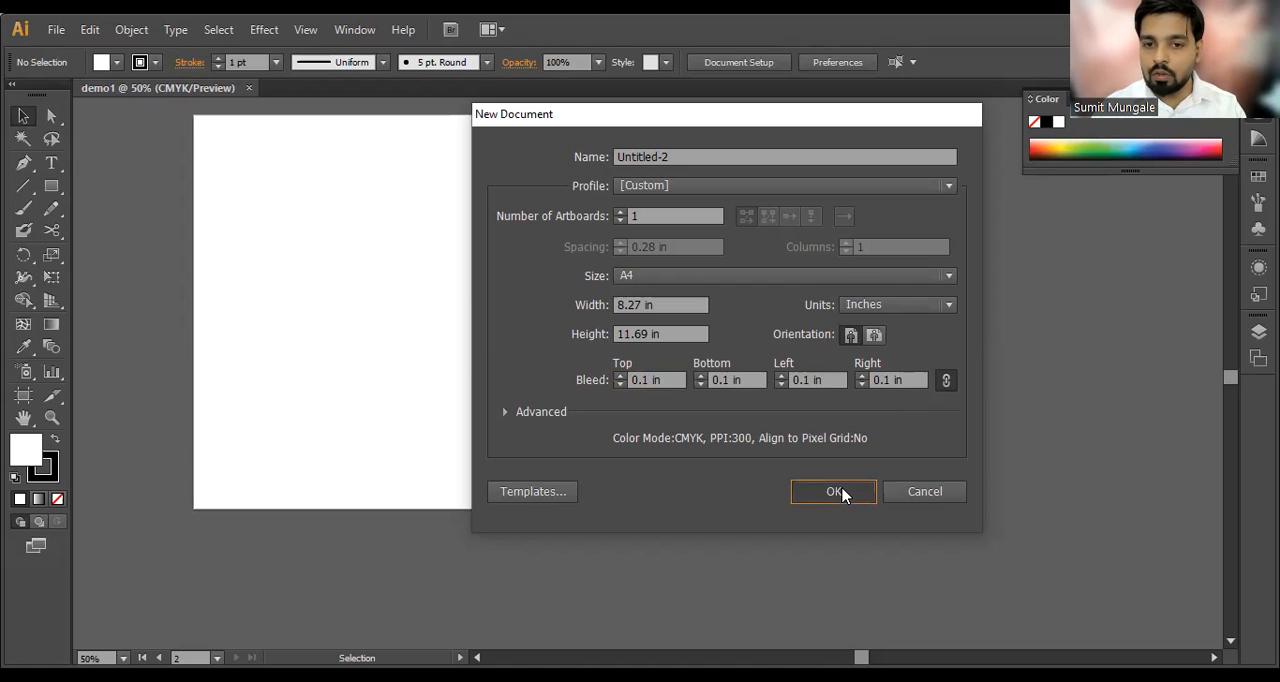
Step: Annotate the artboard's width with a double-headed arrow and handwrite "design" above it
scroll(452, 183, up, 3)
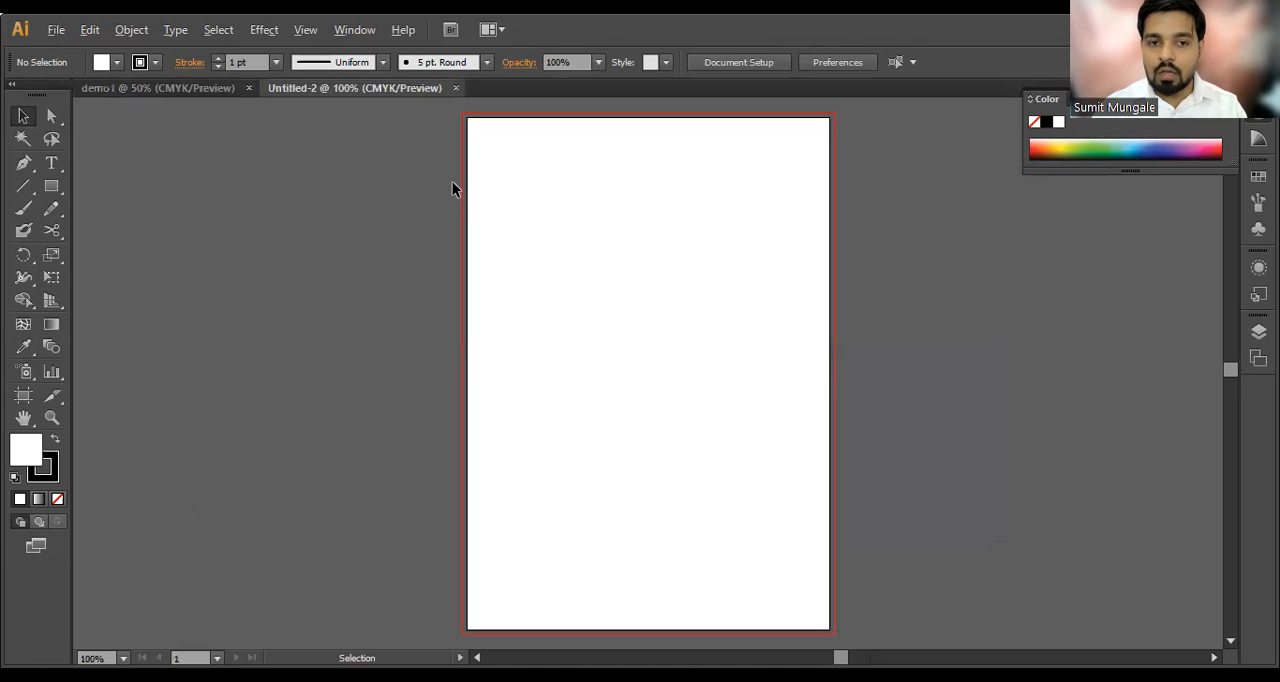
scroll(497, 194, up, 4)
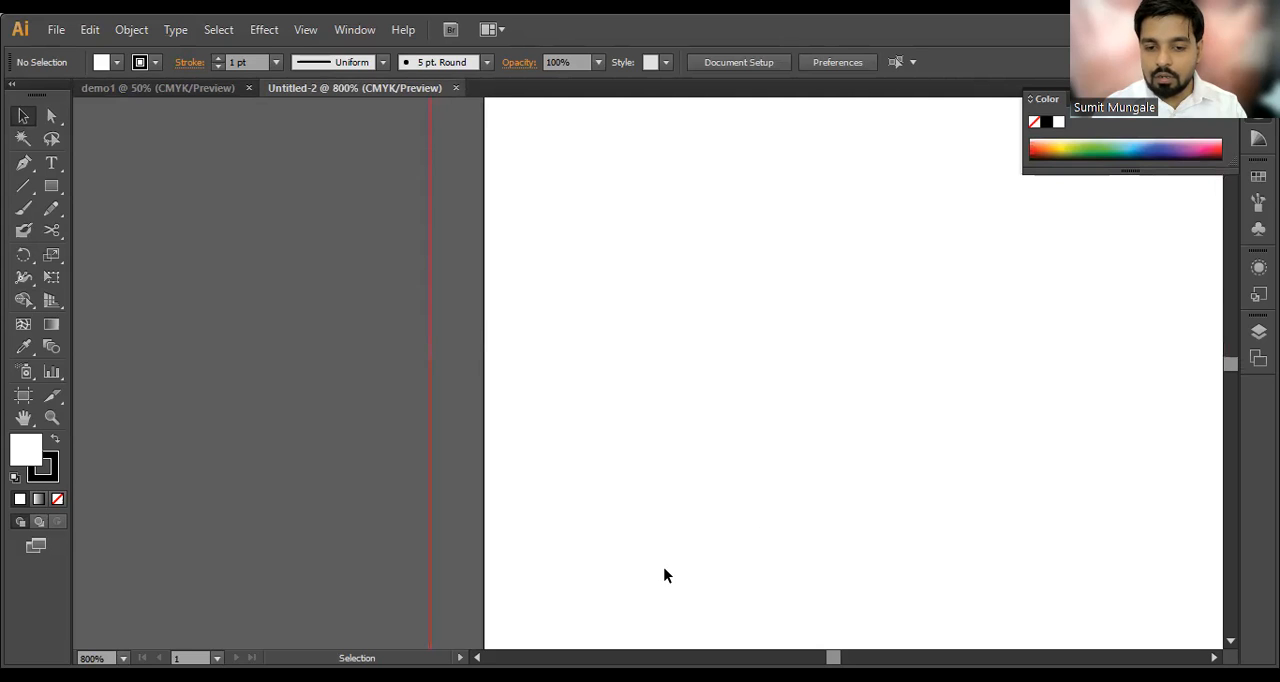
mouse_move(497, 380)
mouse_down()
mouse_move(1209, 425)
mouse_move(1187, 441)
mouse_up()
mouse_move(532, 350)
mouse_down()
mouse_move(506, 365)
mouse_move(526, 397)
mouse_up()
drag(665, 212, 663, 376)
mouse_move(662, 305)
mouse_down()
mouse_move(811, 303)
mouse_move(851, 366)
mouse_move(920, 409)
mouse_move(990, 341)
mouse_move(1107, 342)
mouse_up()
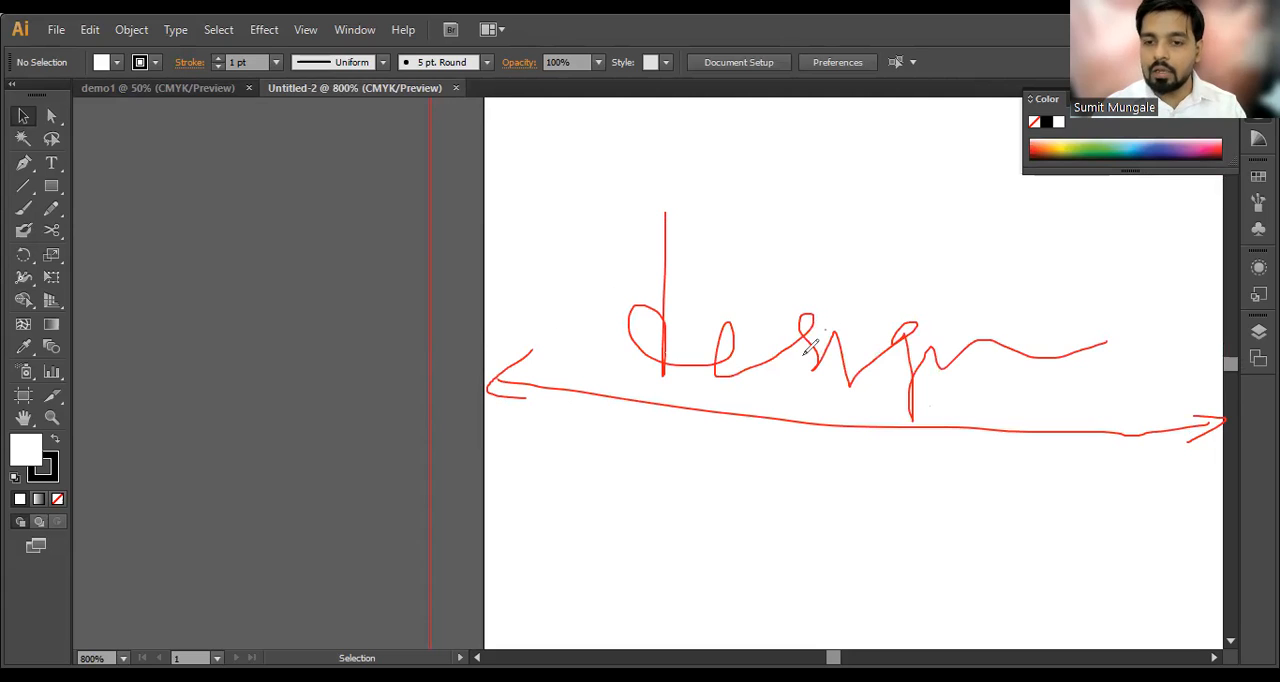
Step: Mark the gap between the artboard edge and the red line with arrows and handwrite "Bleed" beside it
mouse_move(428, 247)
mouse_down()
mouse_move(489, 240)
mouse_move(475, 263)
mouse_move(425, 249)
mouse_move(455, 263)
mouse_move(437, 199)
mouse_move(143, 407)
mouse_move(146, 467)
mouse_move(166, 492)
mouse_move(148, 492)
mouse_move(268, 422)
mouse_up()
mouse_move(246, 376)
mouse_down()
mouse_move(287, 409)
mouse_move(333, 373)
mouse_move(366, 447)
mouse_move(309, 418)
mouse_up()
key(ctrl+z)
key(ctrl+z)
key(ctrl+z)
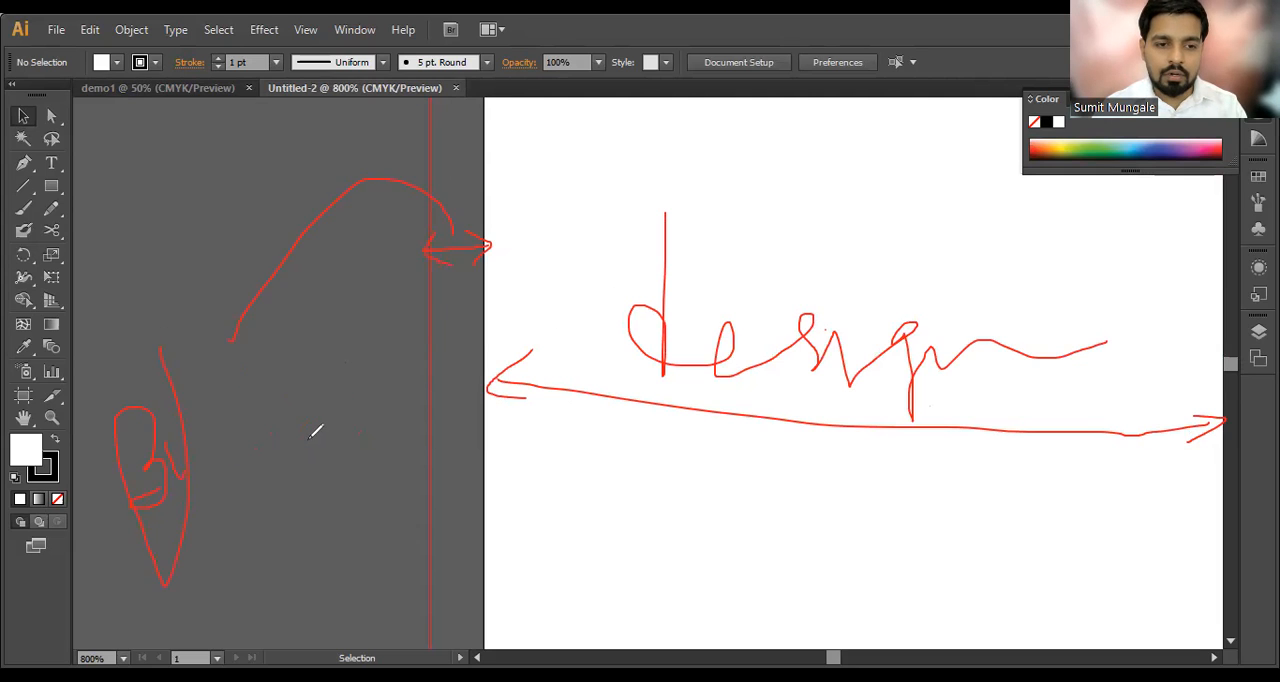
mouse_move(197, 476)
mouse_down()
mouse_move(193, 366)
mouse_move(185, 436)
mouse_move(189, 410)
mouse_move(211, 440)
mouse_move(246, 398)
mouse_move(313, 398)
mouse_up()
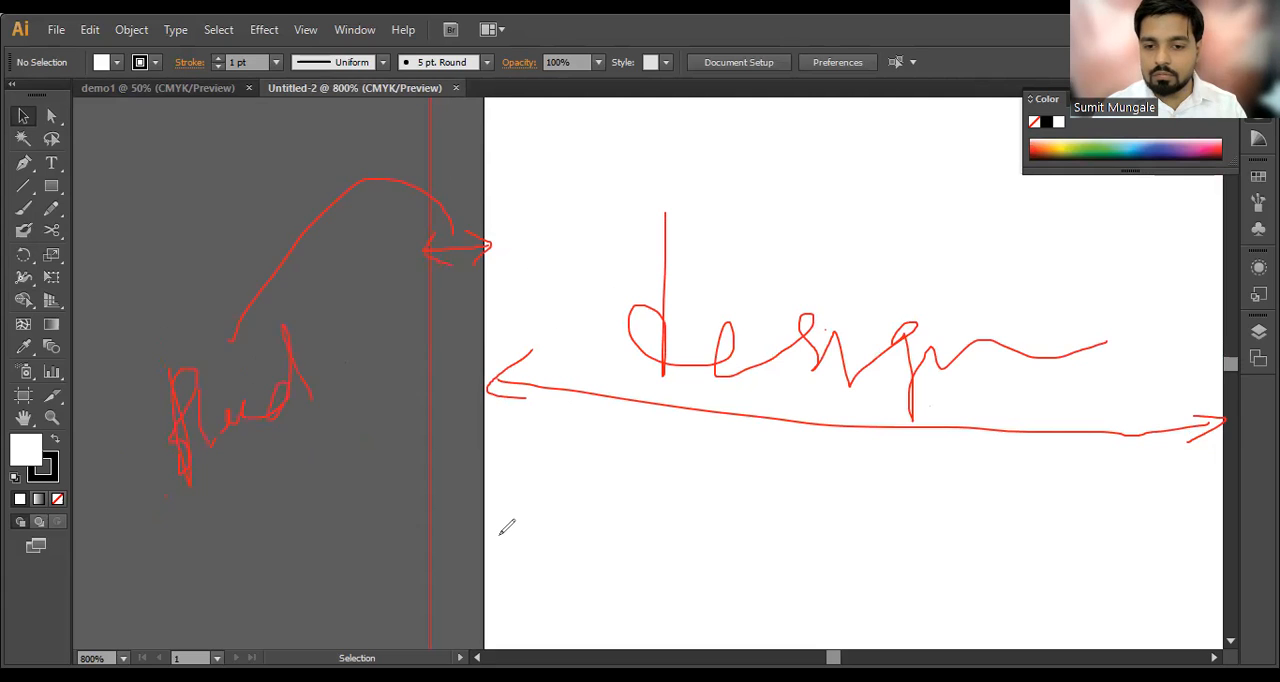
key(ctrl+z)
key(ctrl+z)
mouse_move(106, 491)
mouse_down()
mouse_move(140, 568)
mouse_move(161, 521)
mouse_move(187, 552)
mouse_move(238, 494)
mouse_move(270, 504)
mouse_move(289, 493)
mouse_move(282, 449)
mouse_move(305, 500)
mouse_up()
drag(214, 566, 350, 486)
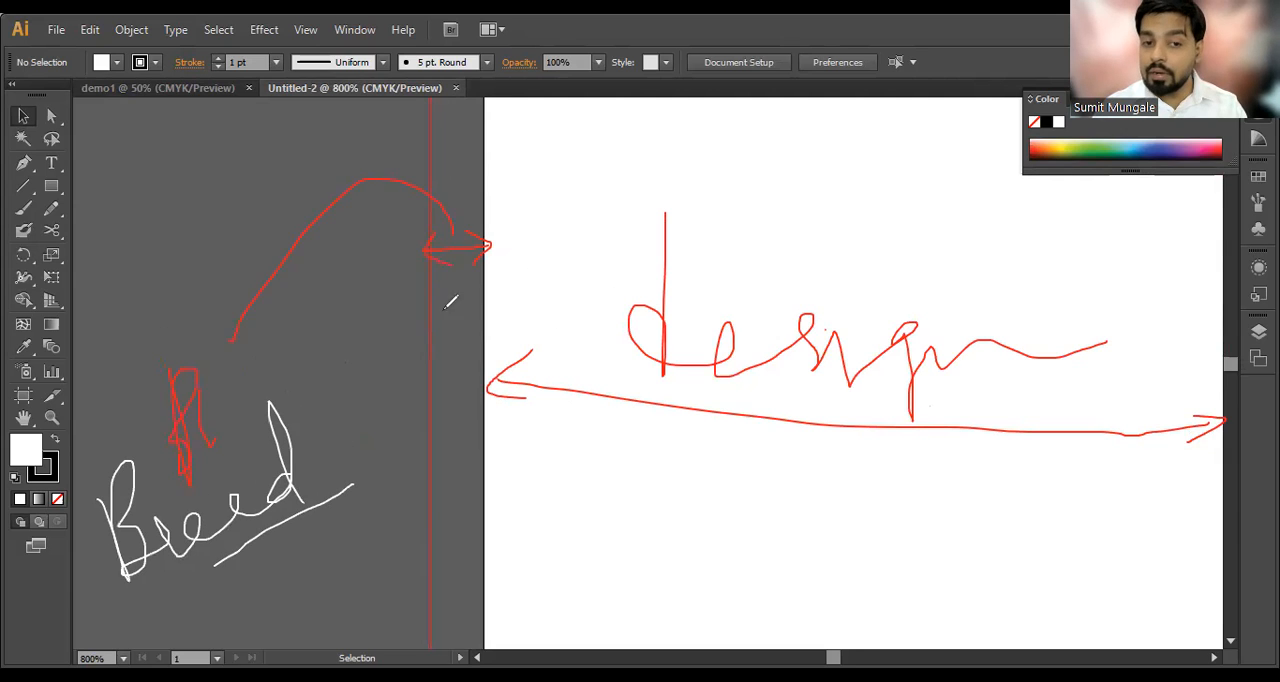
mouse_move(420, 315)
mouse_down()
mouse_move(478, 308)
mouse_move(455, 348)
mouse_up()
mouse_move(442, 298)
mouse_down()
mouse_move(420, 318)
mouse_move(456, 344)
mouse_up()
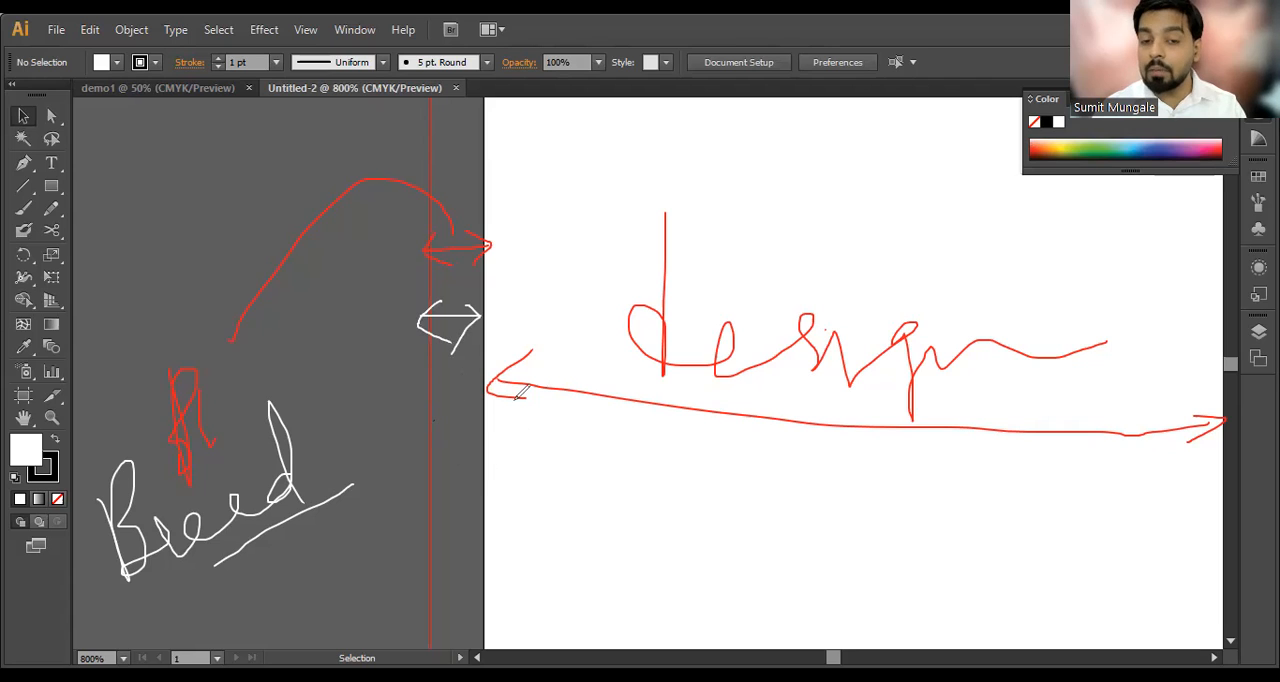
Step: Sketch a small page with lines of text inside an outer border, and clear all annotations from the screen
mouse_move(138, 140)
mouse_down()
mouse_move(254, 132)
mouse_move(145, 140)
mouse_move(125, 317)
mouse_move(279, 311)
mouse_move(268, 135)
mouse_move(243, 131)
mouse_move(129, 162)
mouse_move(249, 160)
mouse_move(268, 308)
mouse_up()
mouse_move(182, 307)
mouse_down()
mouse_move(140, 306)
mouse_move(140, 165)
mouse_move(158, 157)
mouse_move(142, 155)
mouse_move(174, 310)
mouse_up()
mouse_move(146, 176)
mouse_down()
mouse_move(232, 172)
mouse_move(153, 204)
mouse_up()
drag(250, 206, 228, 212)
mouse_move(155, 244)
mouse_down()
mouse_move(240, 240)
mouse_move(224, 258)
mouse_up()
drag(172, 278, 224, 285)
drag(257, 160, 262, 201)
drag(264, 205, 261, 228)
drag(241, 153, 177, 153)
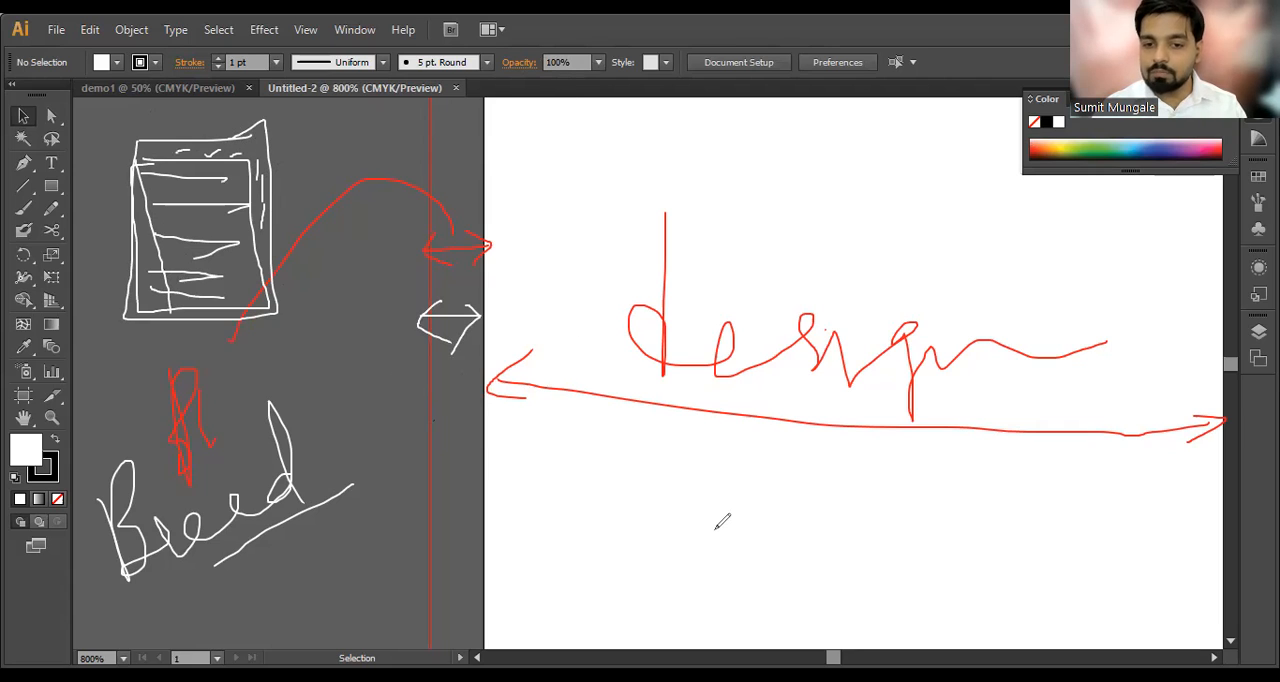
key(ctrl+a)
key(Delete)
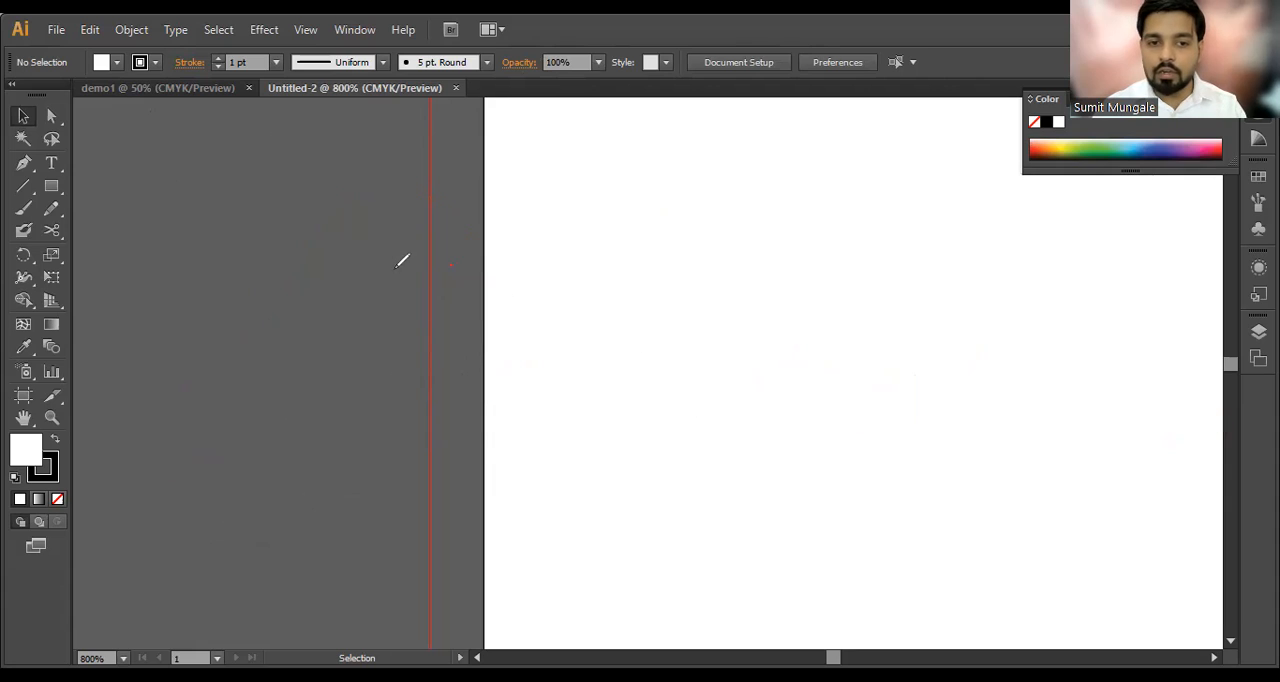
Step: Examine the red bleed line around the edges of the Untitled-2 artboard
scroll(540, 281, down, 7)
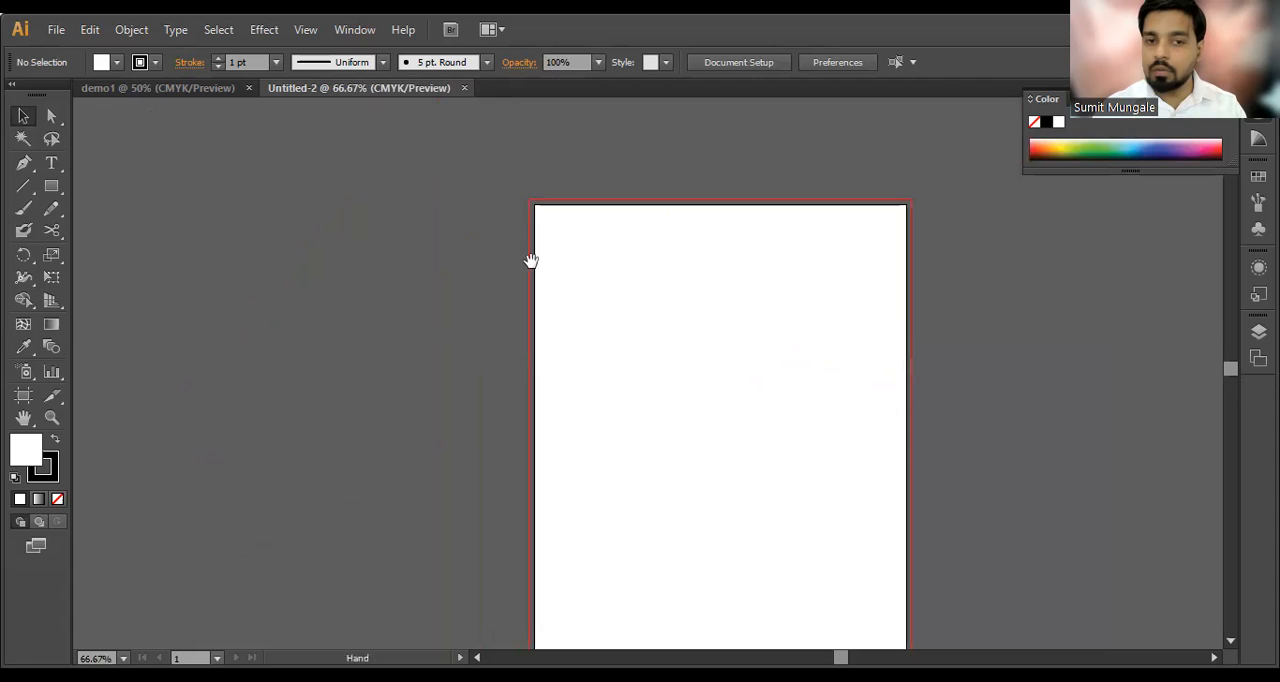
scroll(597, 300, up, 1)
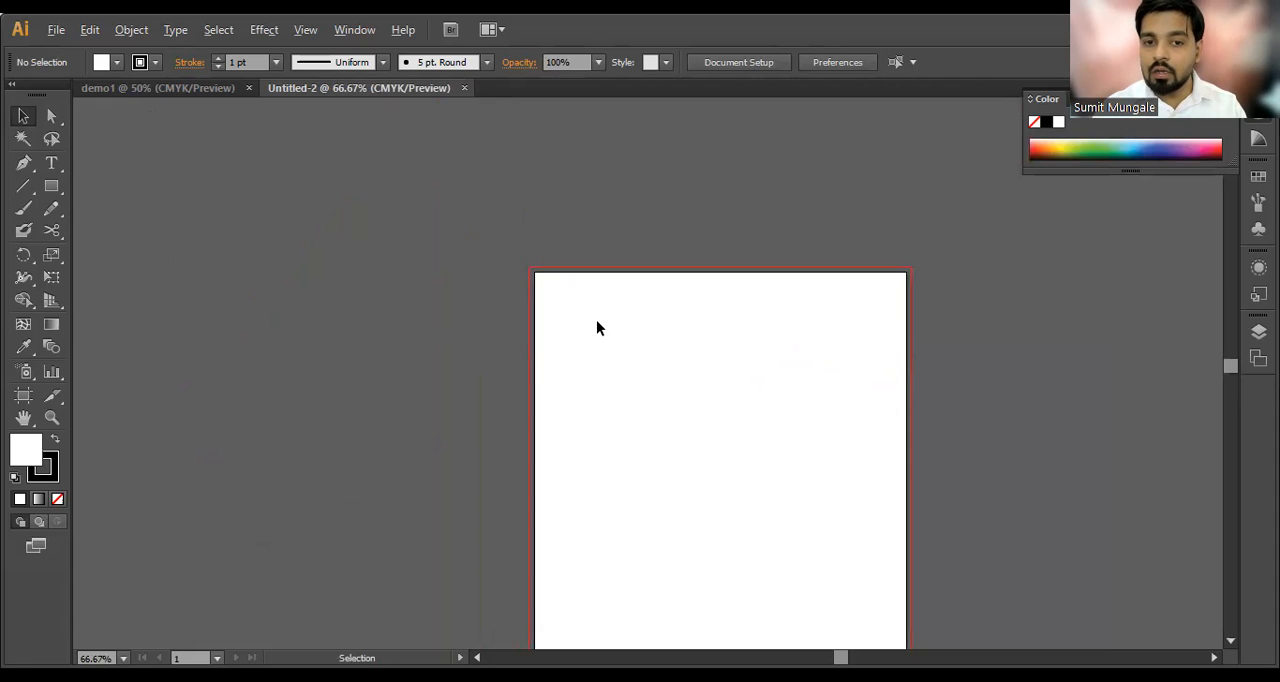
scroll(597, 322, up, 2)
drag(630, 350, 389, 247)
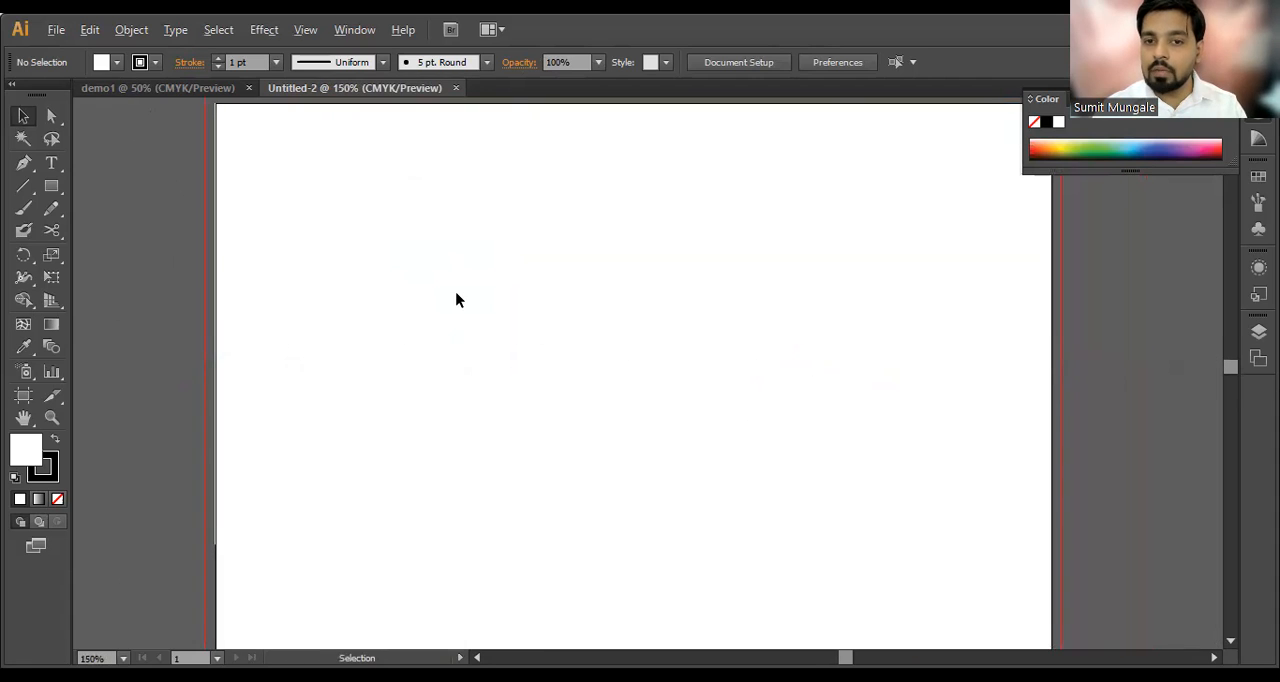
scroll(456, 299, down, 1)
key(alt)
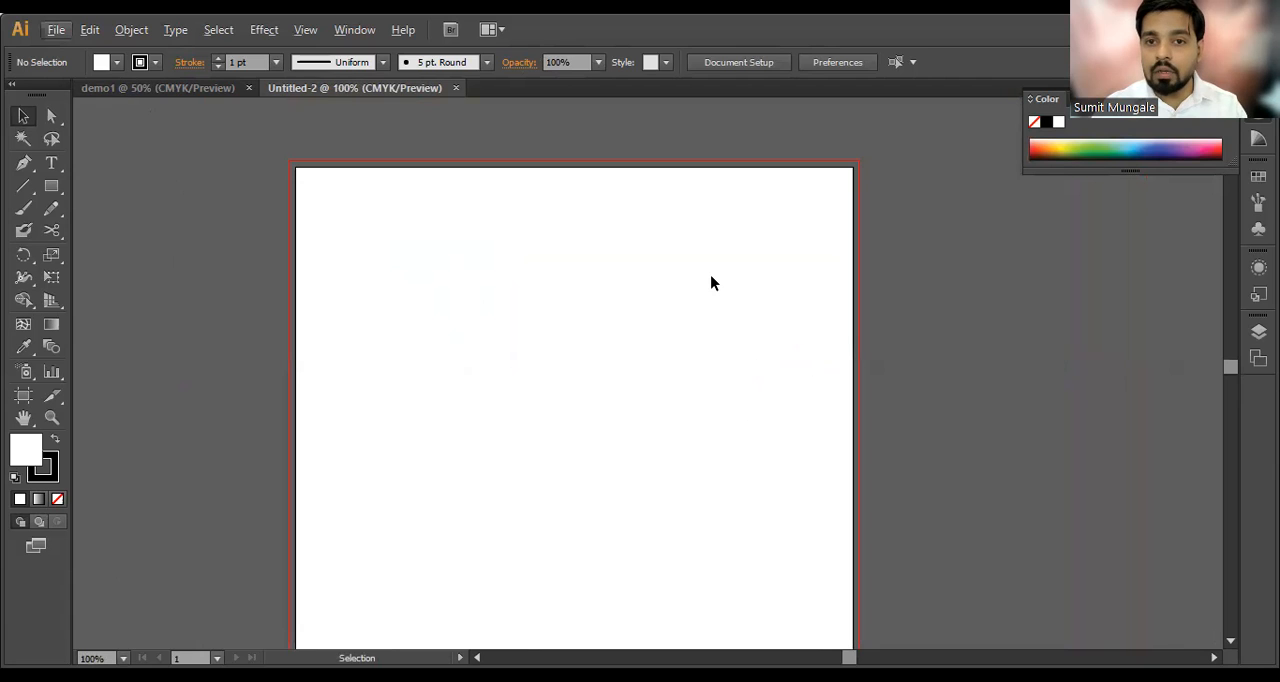
scroll(849, 175, up, 5)
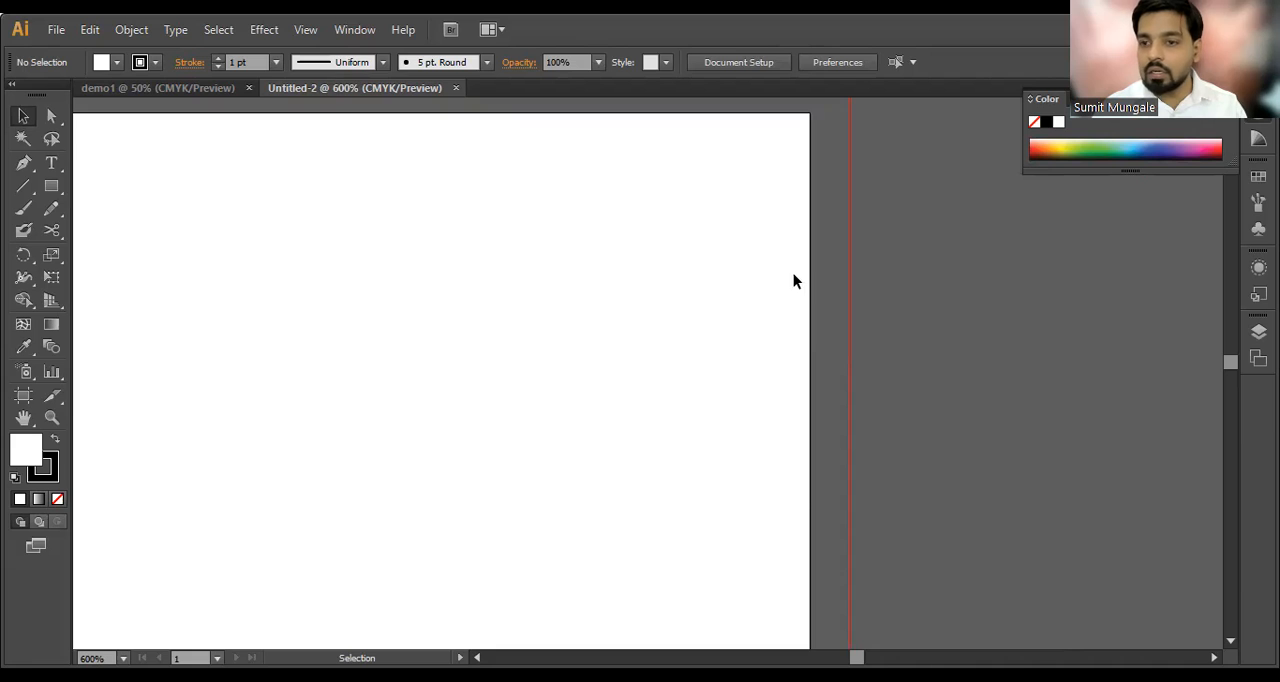
scroll(794, 274, down, 6)
key(space)
drag(628, 360, 660, 197)
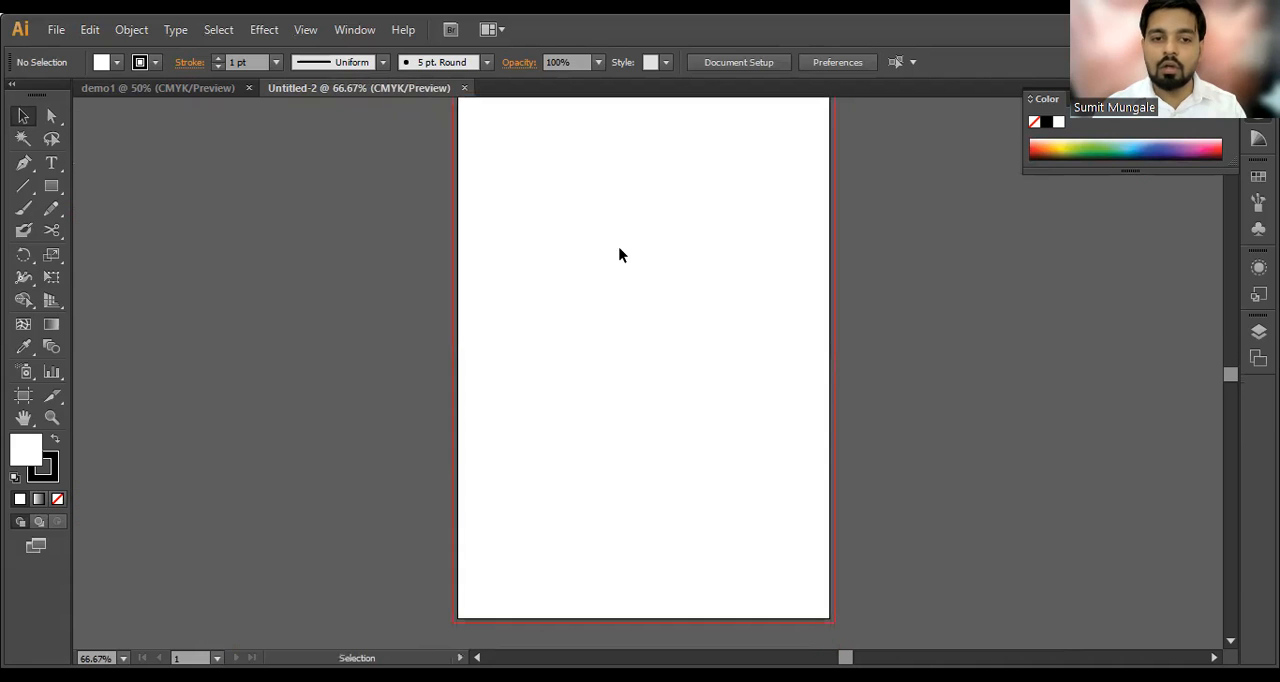
Step: Switch to the demo1 document and inspect the edges of its two artboards for comparison
click(163, 90)
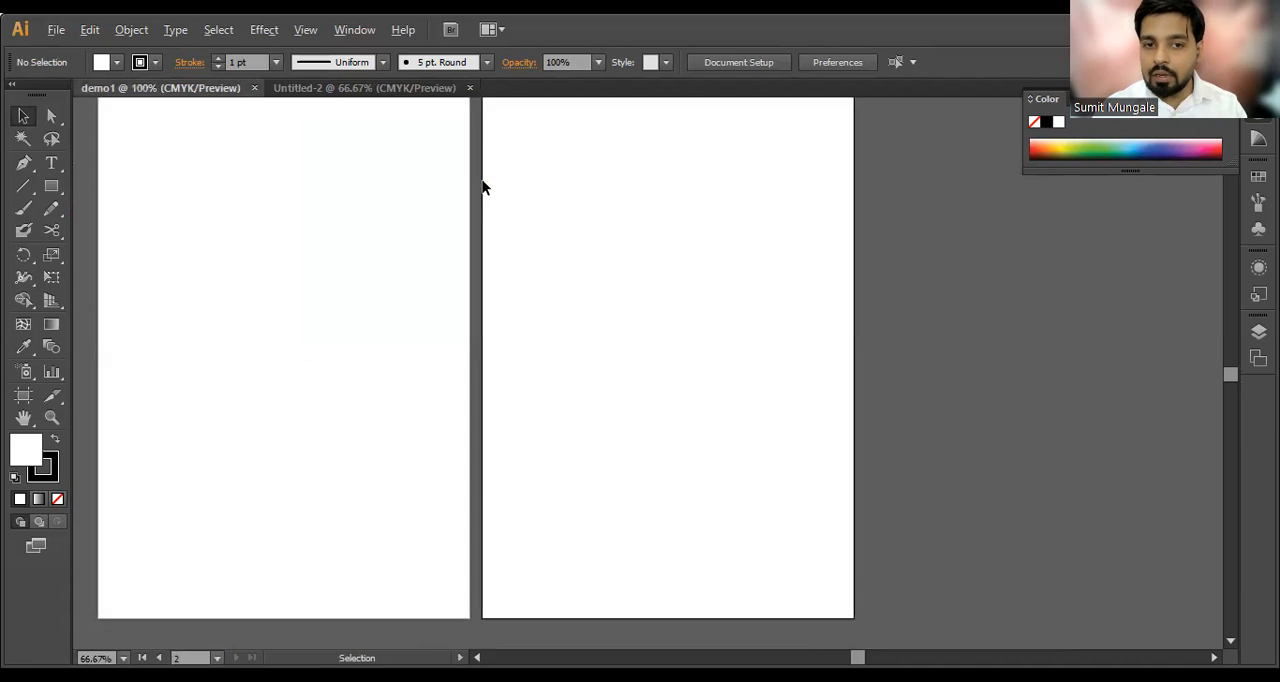
scroll(482, 187, up, 1)
key(space)
drag(406, 234, 817, 409)
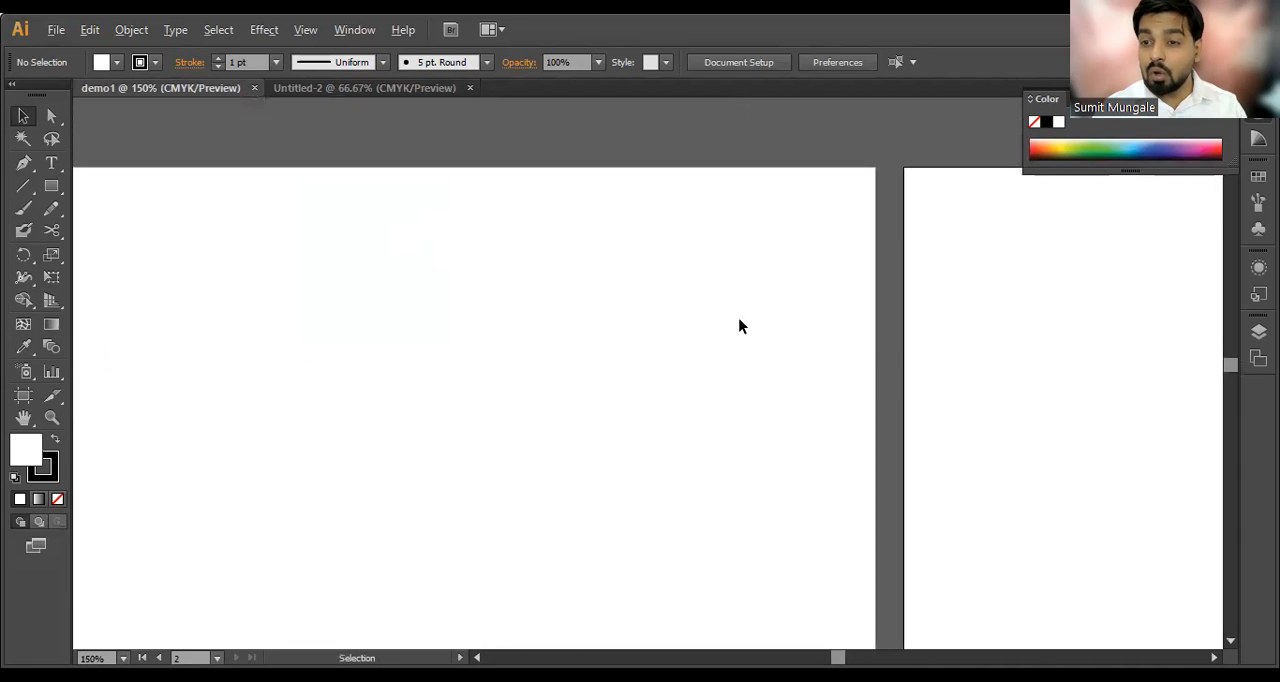
scroll(740, 326, down, 2)
scroll(843, 272, up, 3)
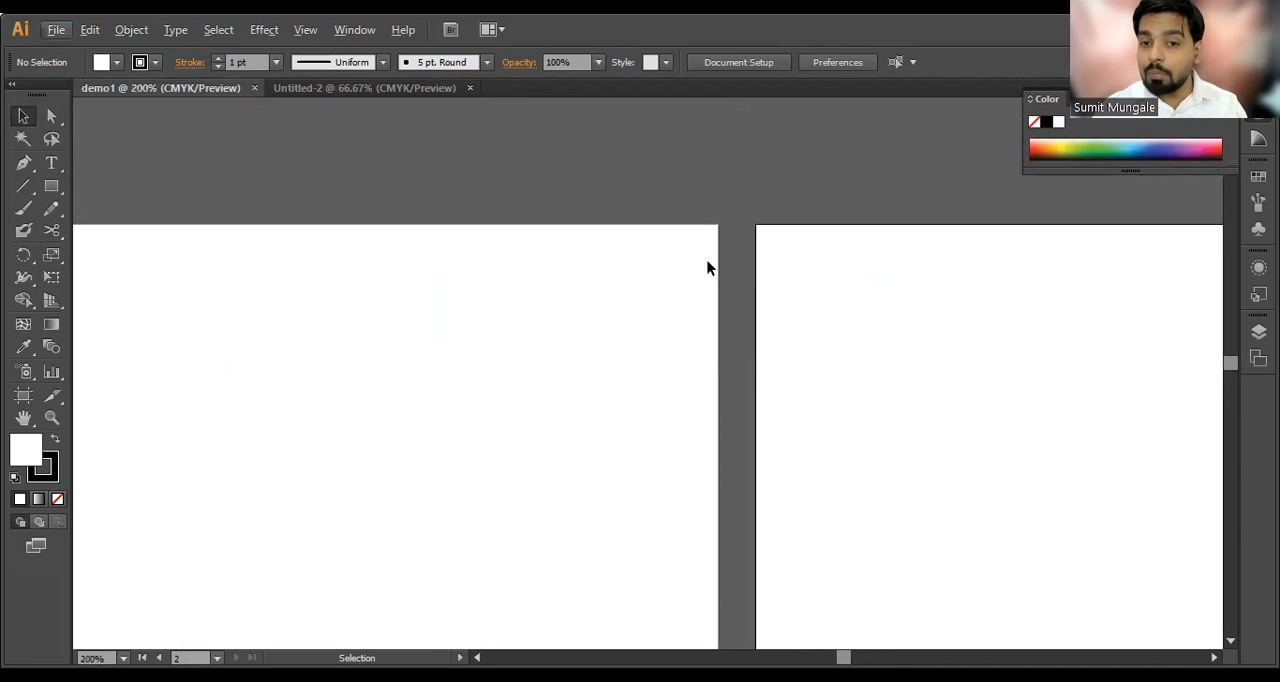
Step: Draw a rectangle at the upper-right corner of the first artboard and swap fill and stroke to make it black
click(51, 163)
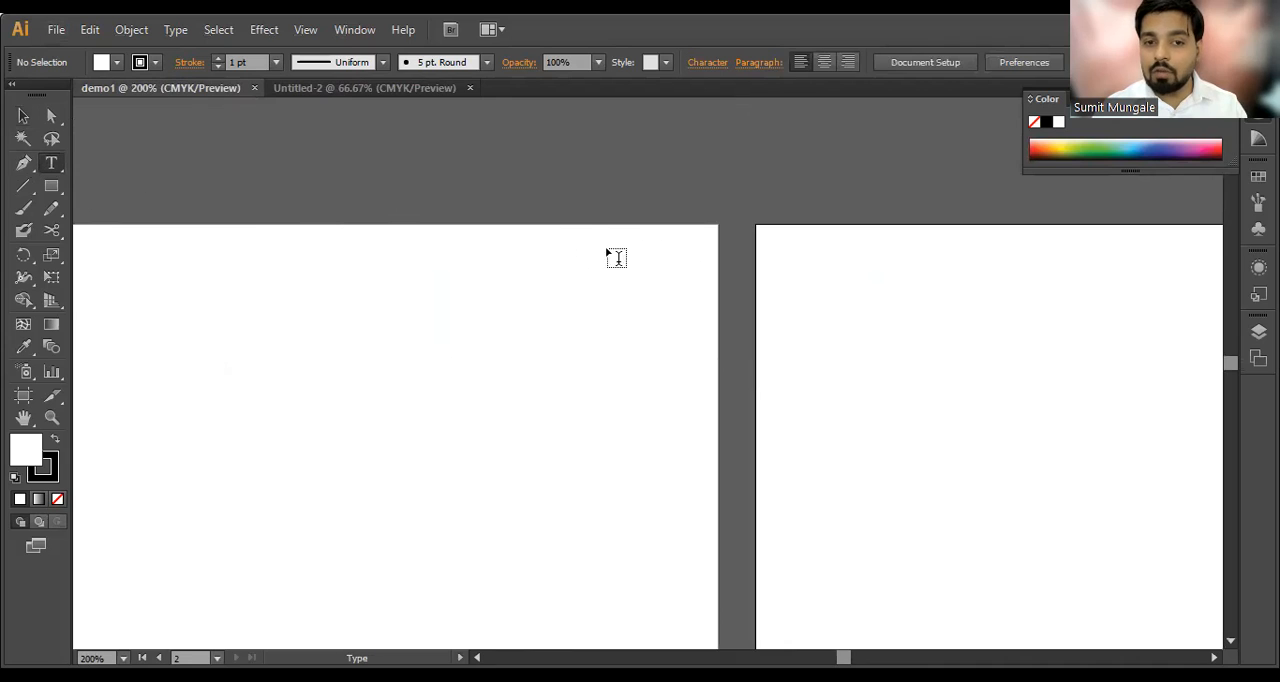
click(51, 186)
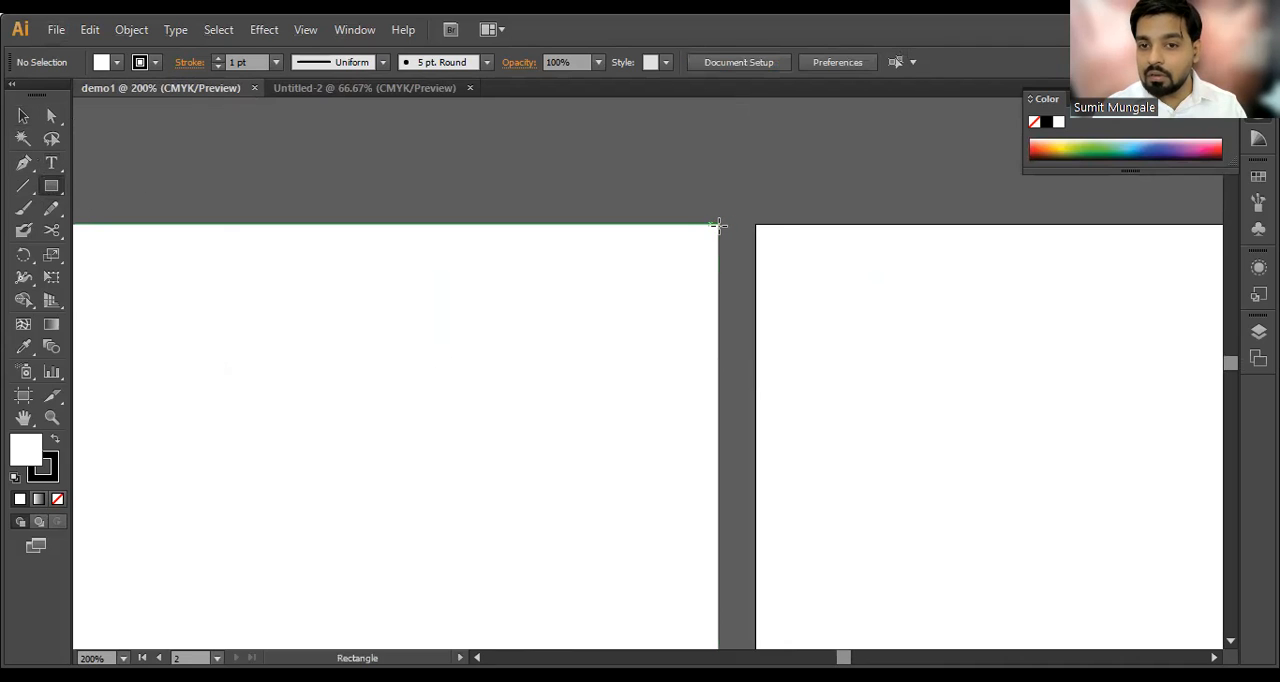
drag(718, 224, 469, 410)
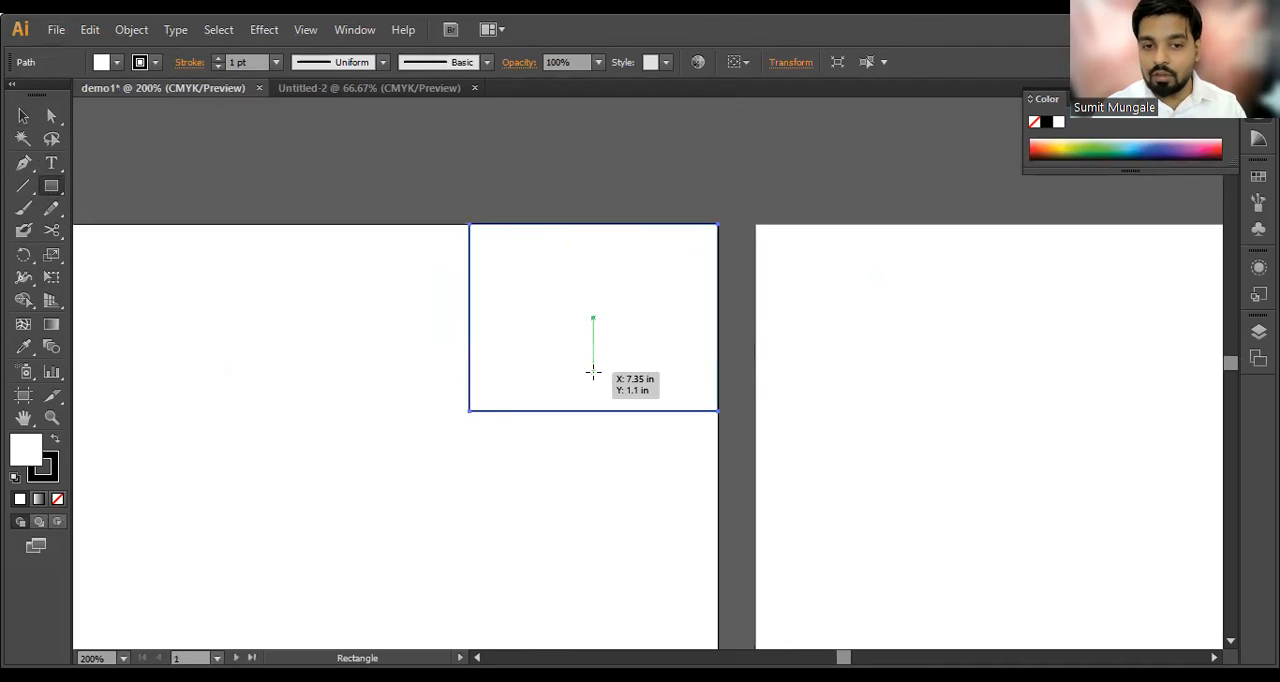
key(shift+x)
key(v)
click(729, 213)
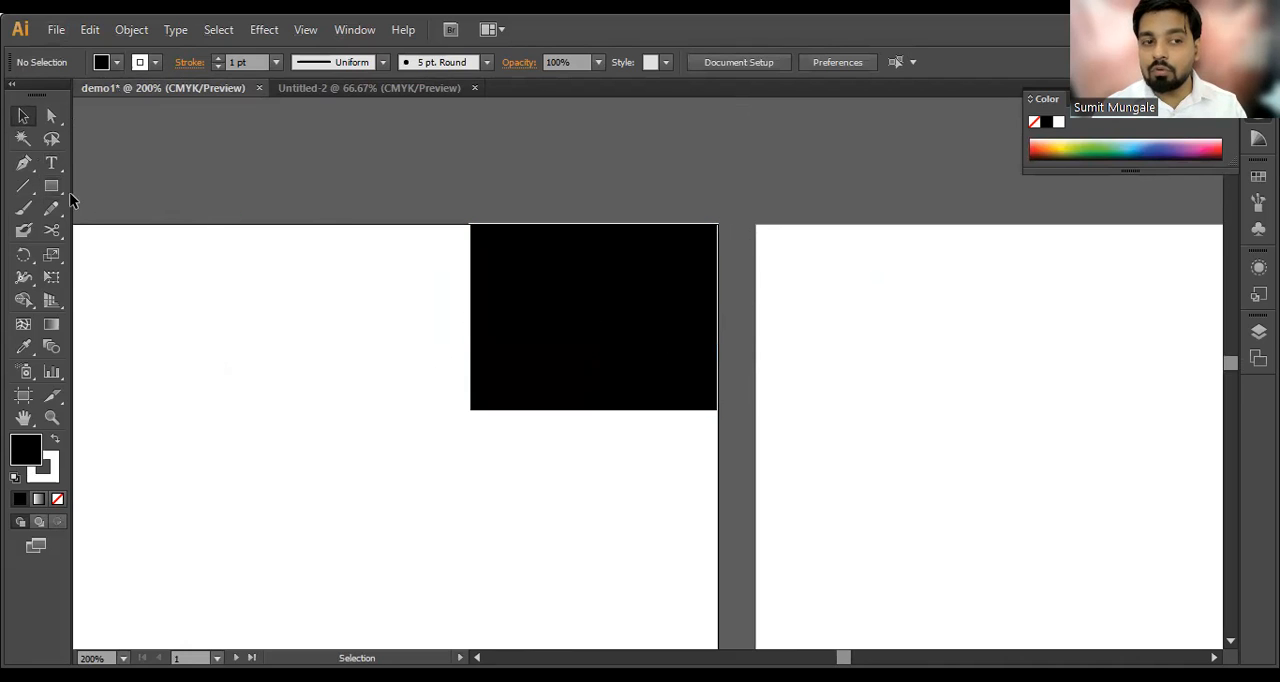
Step: Draw a vertical white line across the black rectangle and move it closer to the artboard's right edge
click(23, 186)
drag(681, 125, 722, 507)
key(v)
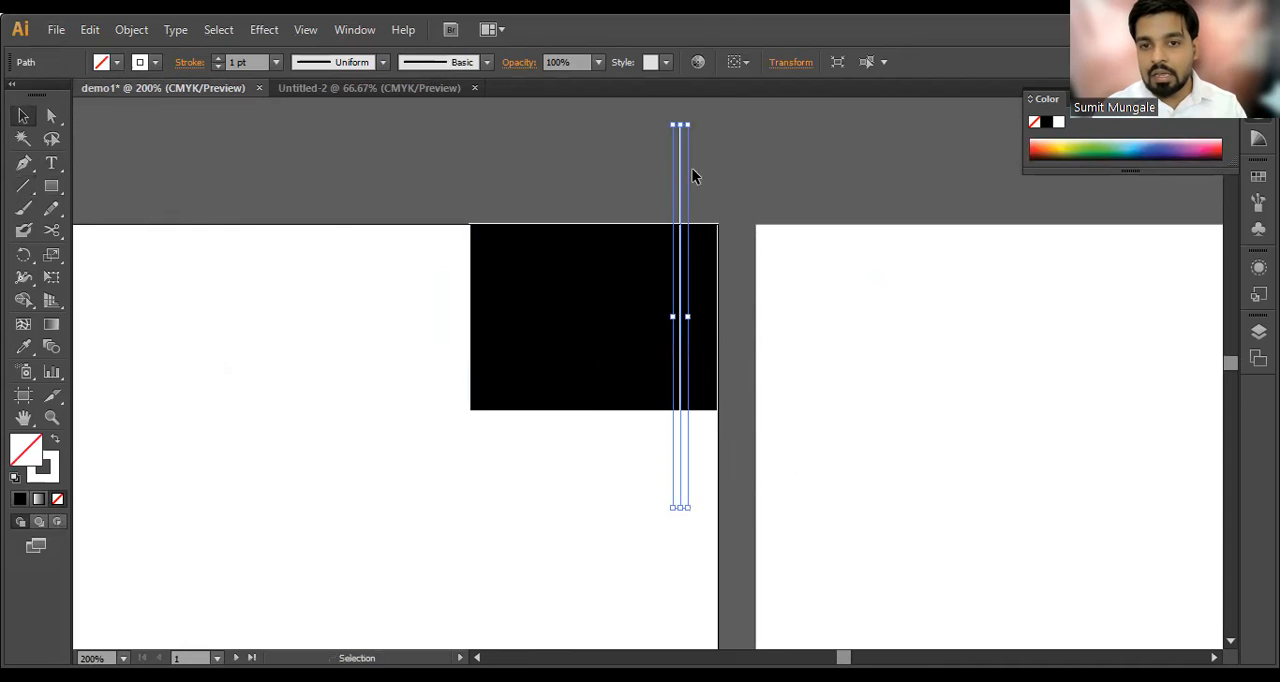
drag(680, 171, 701, 177)
click(744, 198)
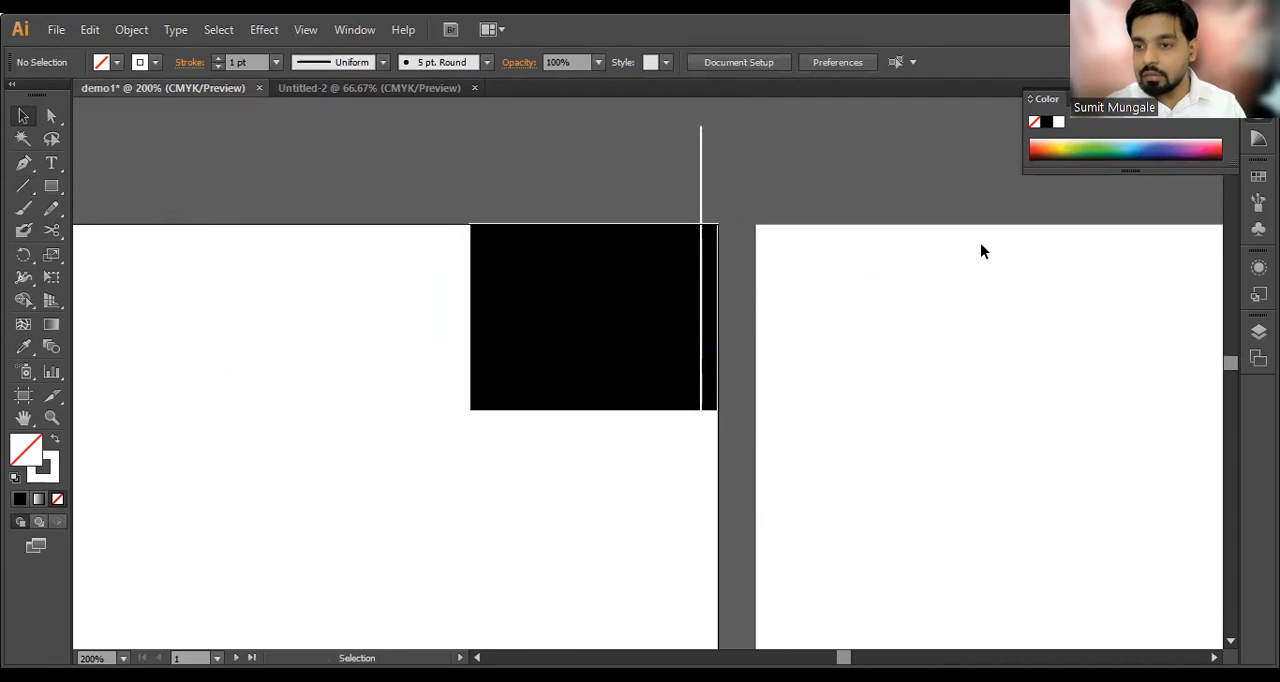
Step: Delete the vertical white line and the black rectangle from the first artboard
click(701, 179)
key(Delete)
click(683, 288)
key(Delete)
Step: Draw a large black rectangle on the first artboard, inset from the page edges with a wider gap below
key(ctrl+minus)
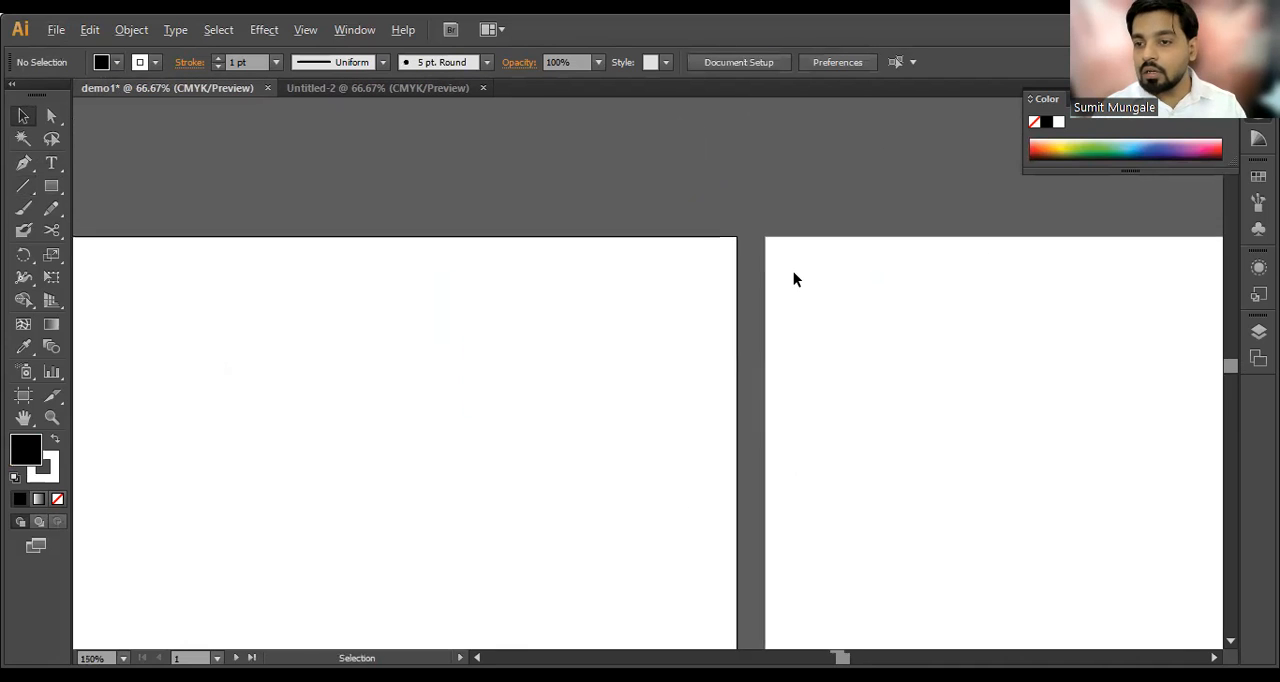
scroll(793, 272, down, 6)
scroll(789, 315, up, 4)
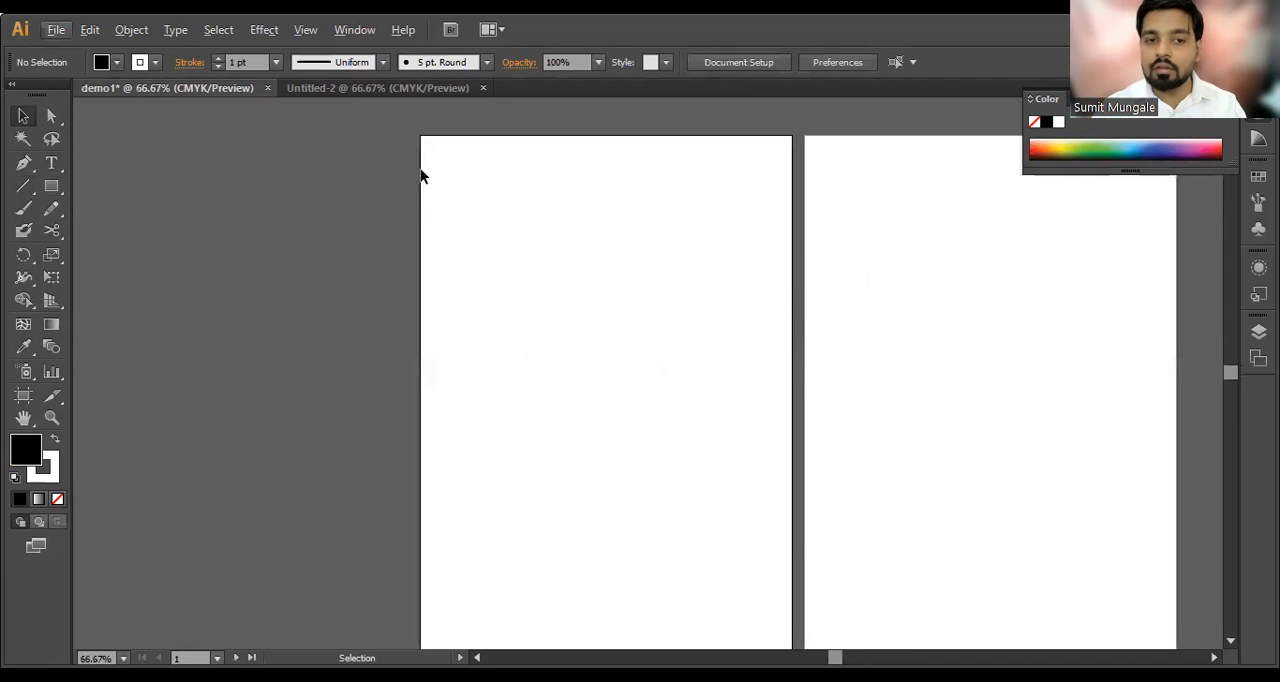
scroll(420, 176, down, 1)
click(51, 186)
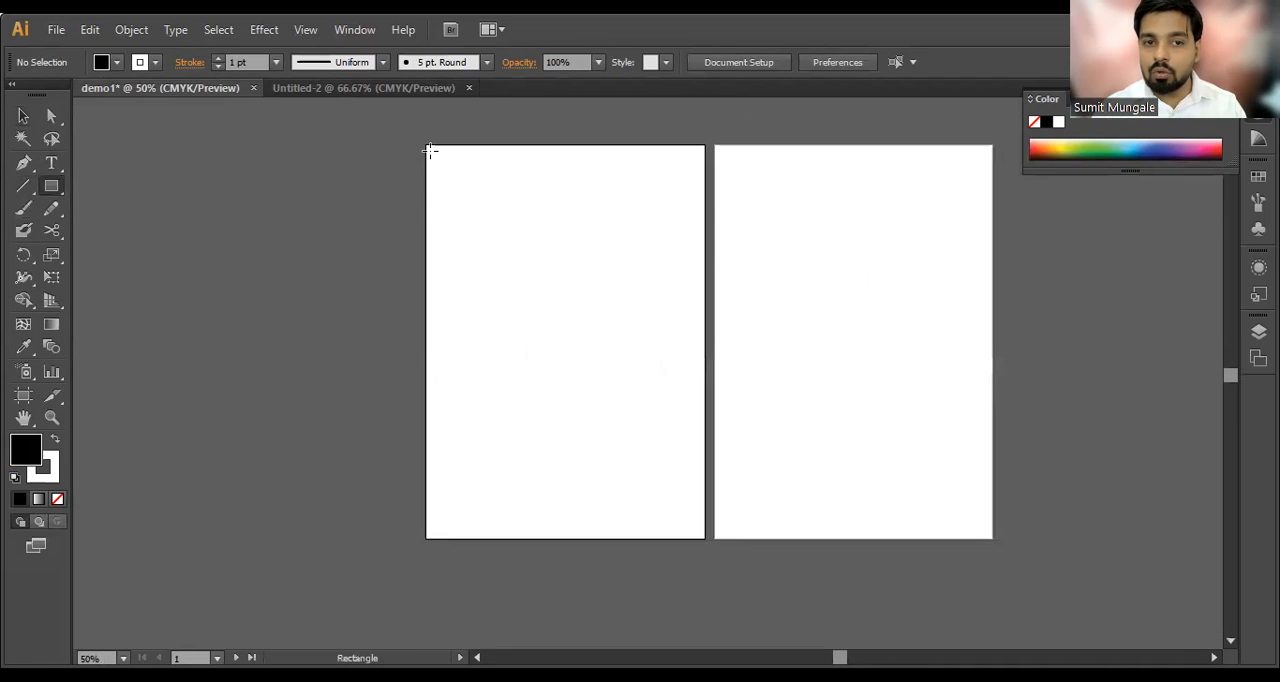
drag(437, 152, 697, 490)
key(v)
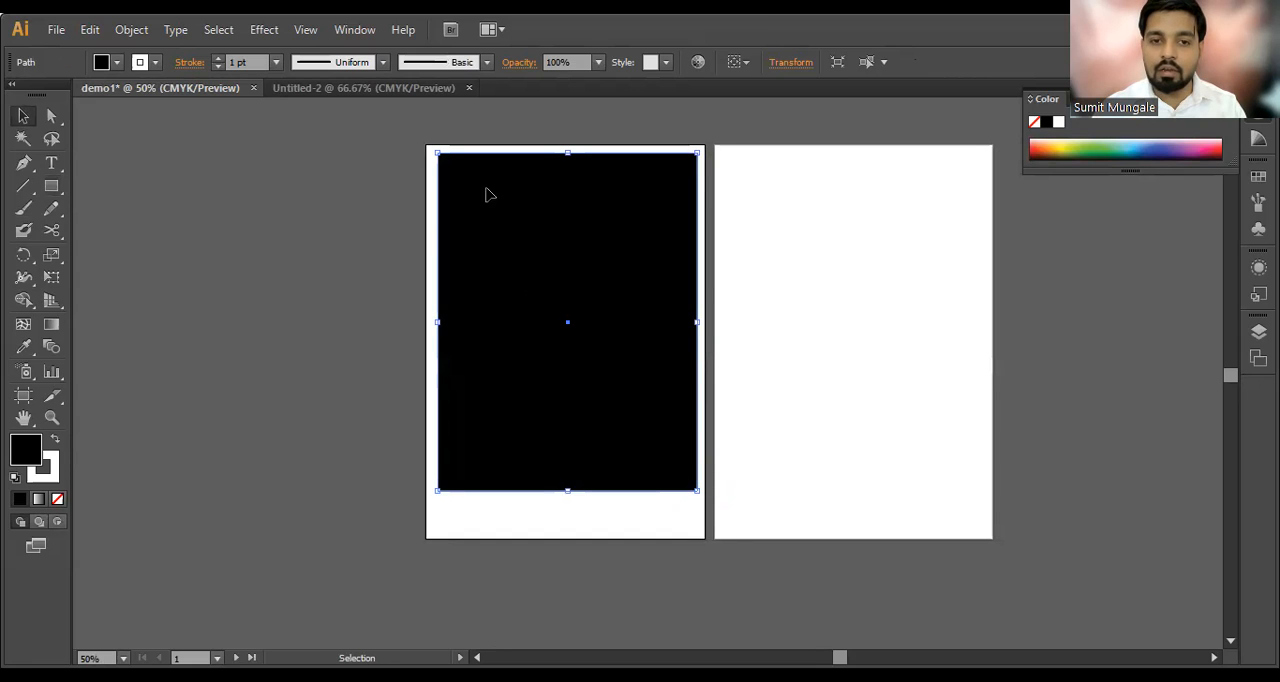
Step: Examine the margins between the black rectangle and the edges of the first artboard
scroll(482, 188, up, 1)
scroll(480, 185, up, 1)
drag(651, 149, 640, 231)
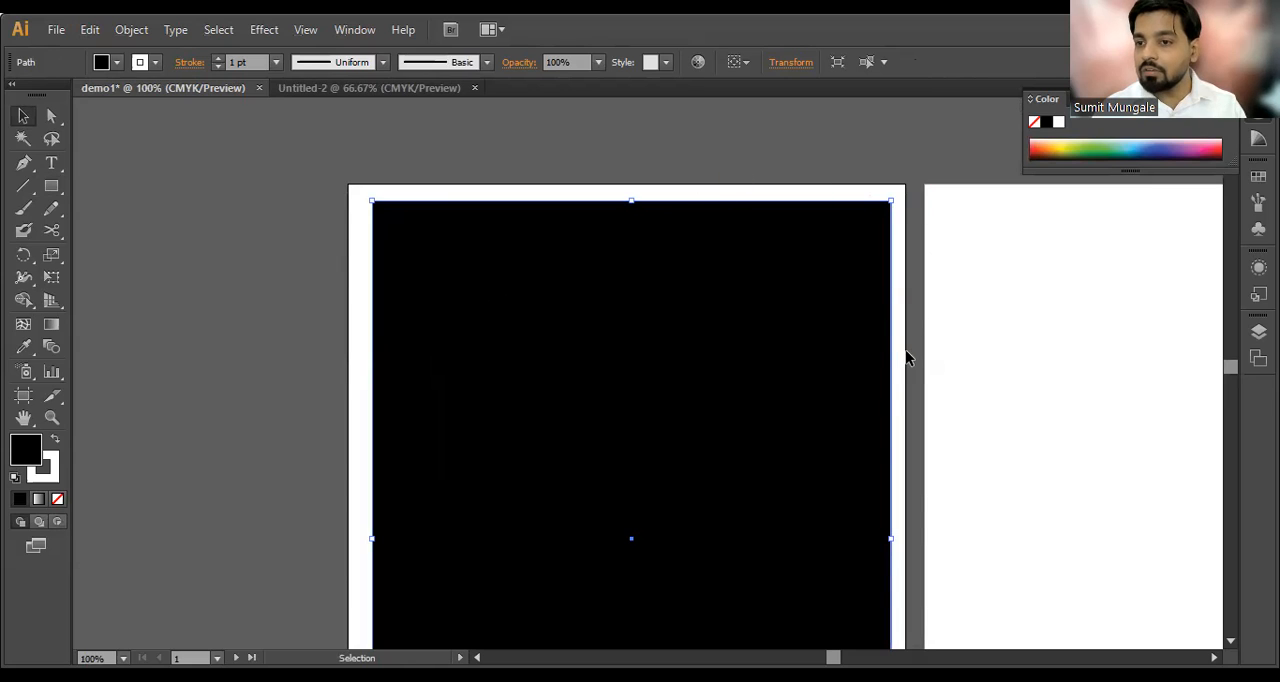
scroll(894, 305, down, 2)
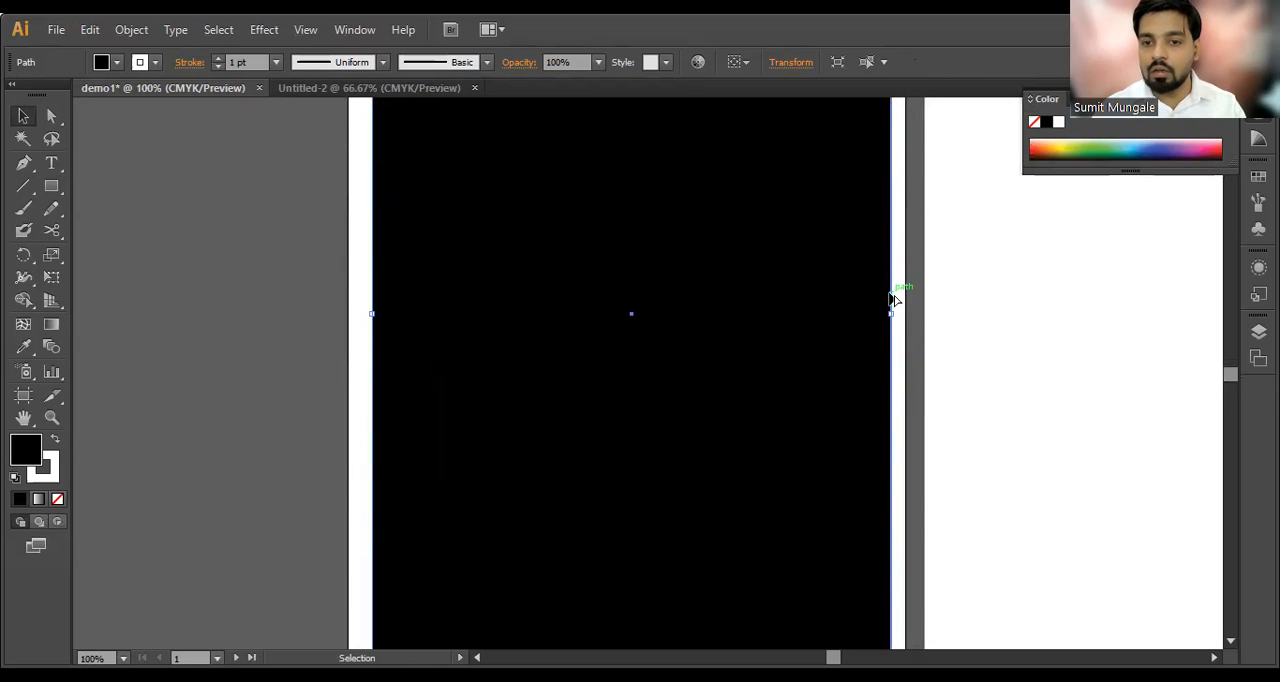
Step: Delete the large black rectangle from the first artboard and make the second artboard active
scroll(862, 309, down, 4)
key(Delete)
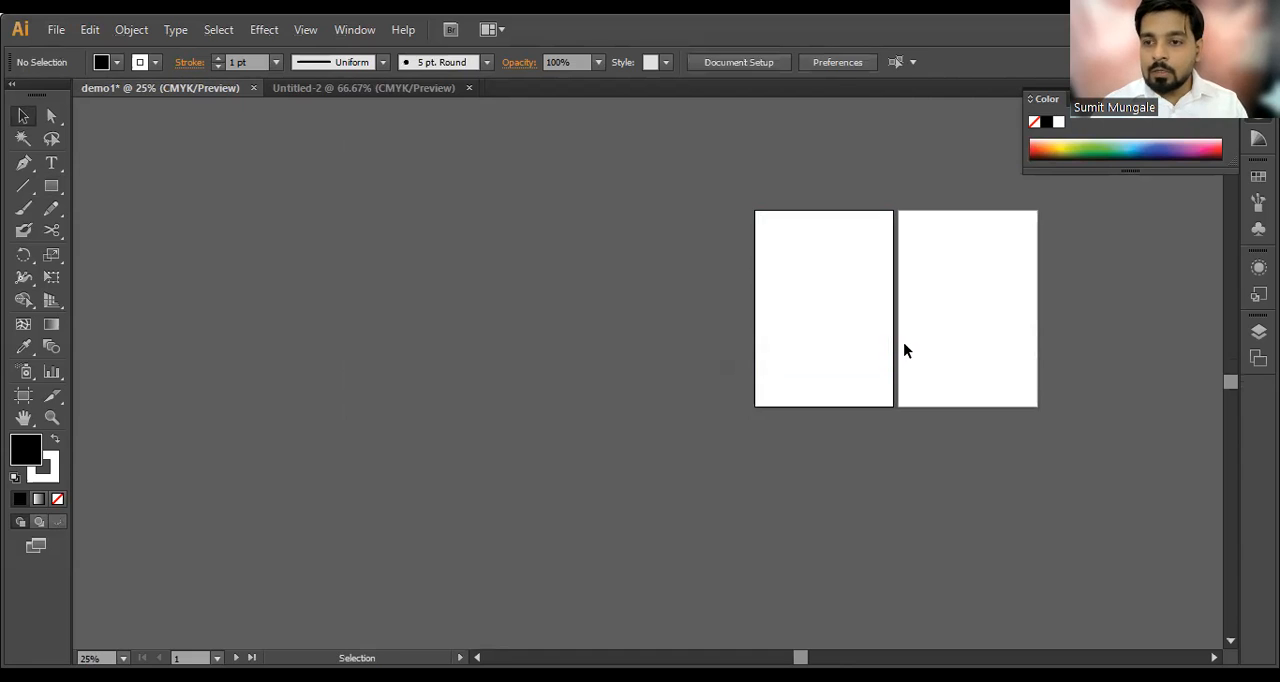
scroll(793, 304, up, 1)
drag(874, 303, 632, 307)
click(630, 308)
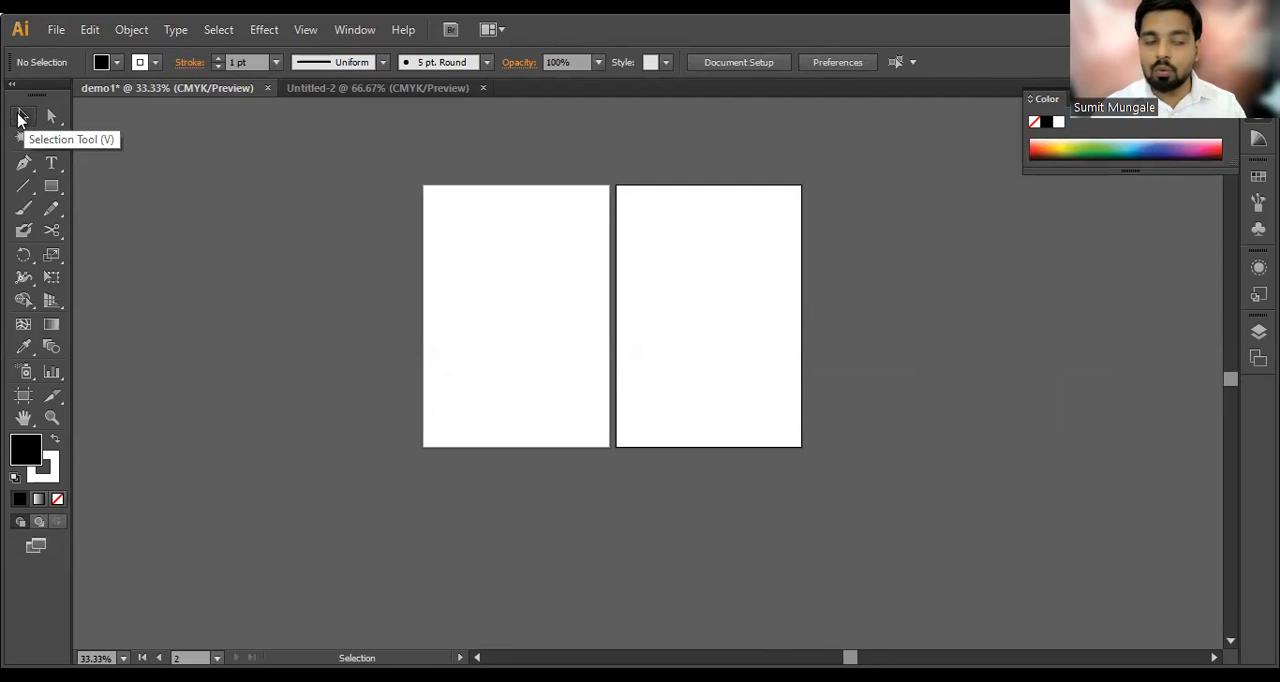
key(alt)
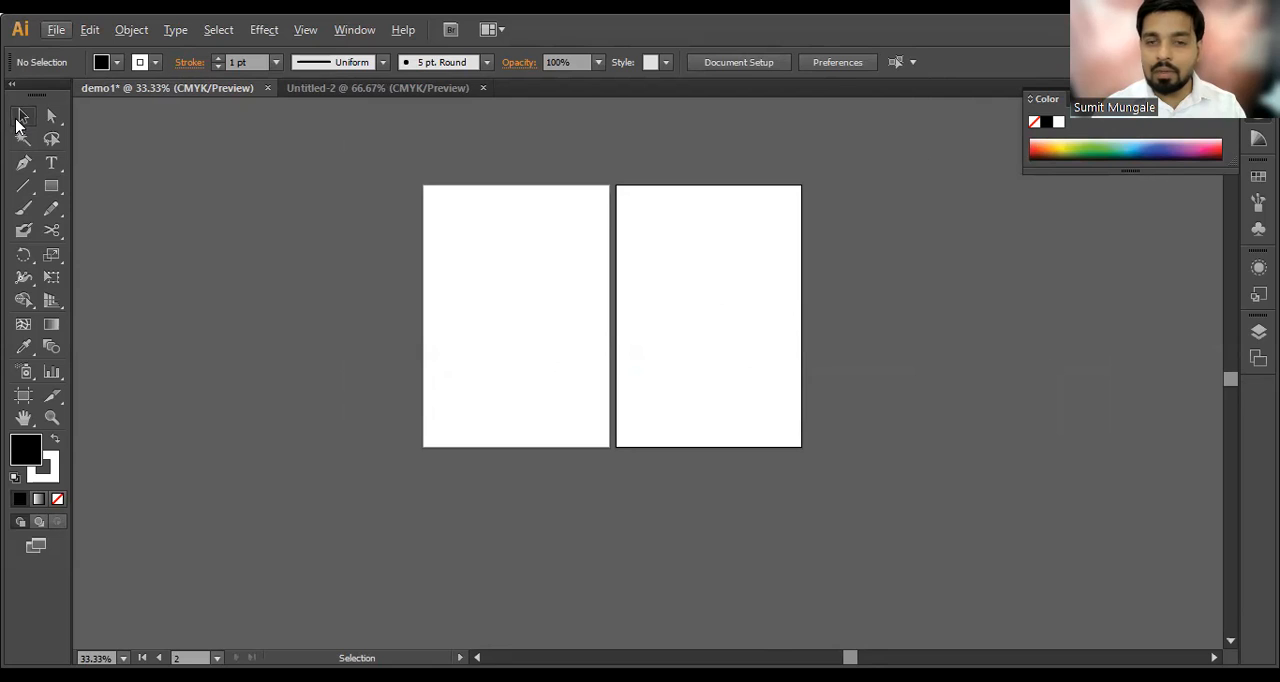
Step: Examine the tools grouped with the Rectangle Tool, and switch to Photoshop to compare its shape tool group
click(51, 187)
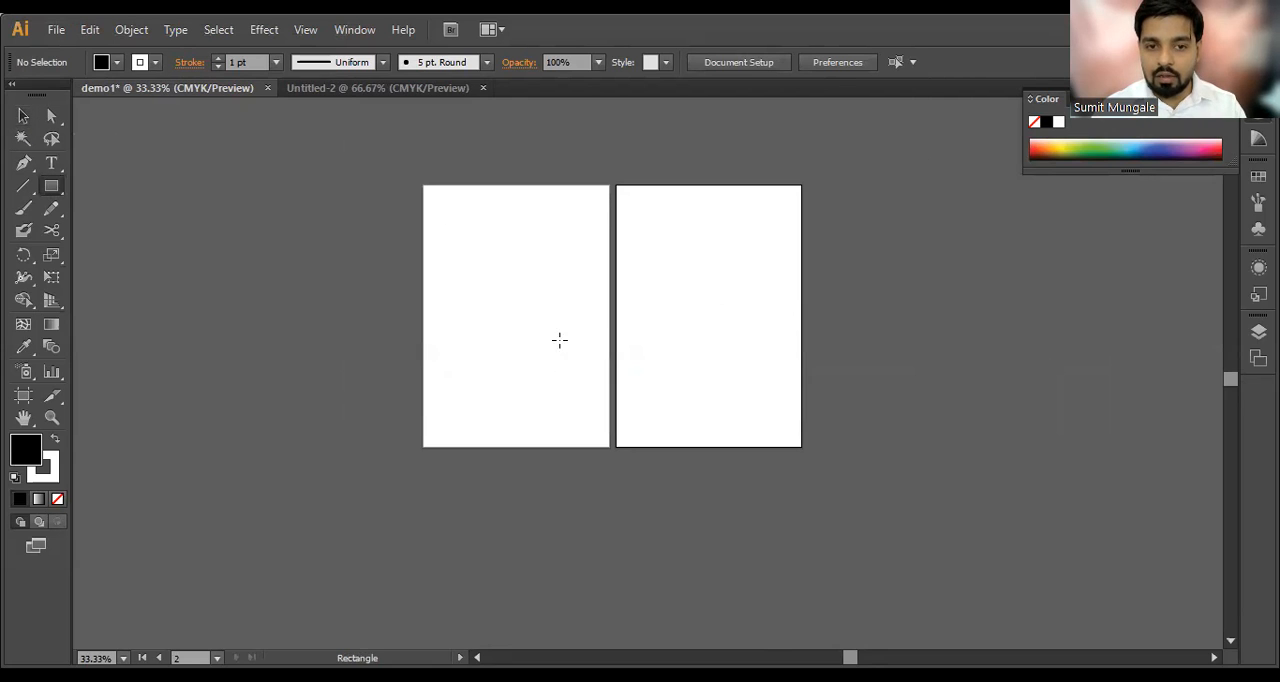
click(55, 190)
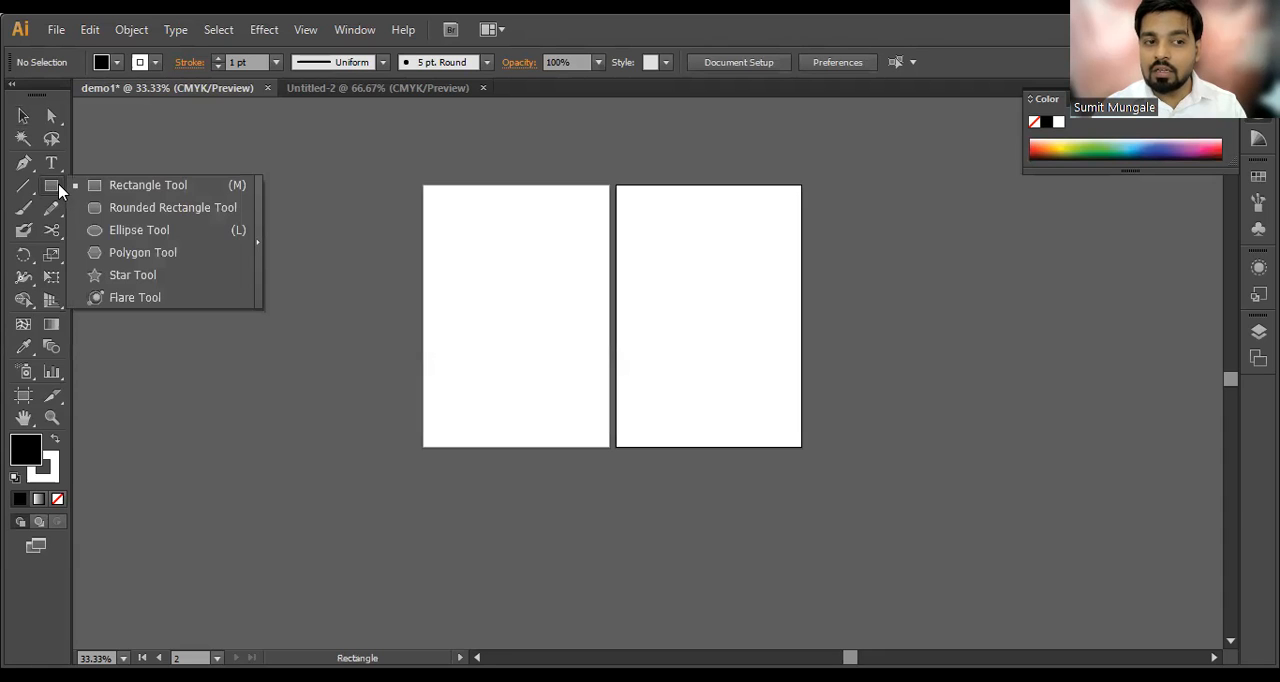
click(113, 190)
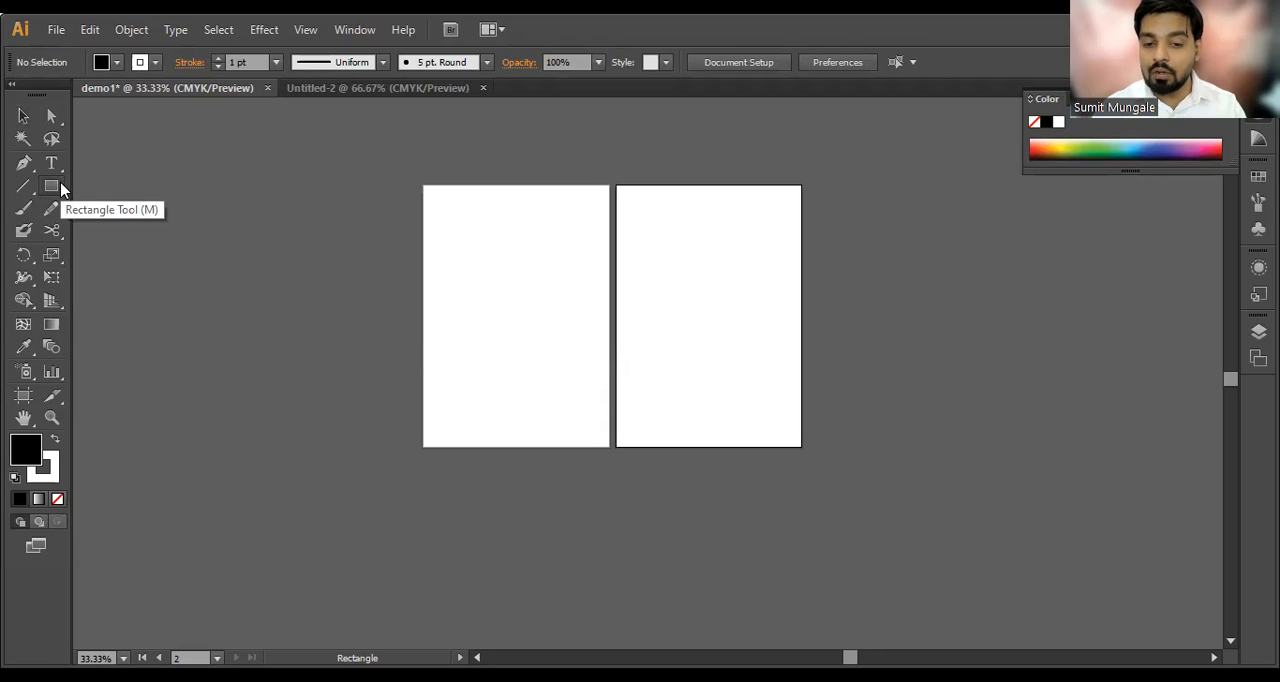
click(61, 190)
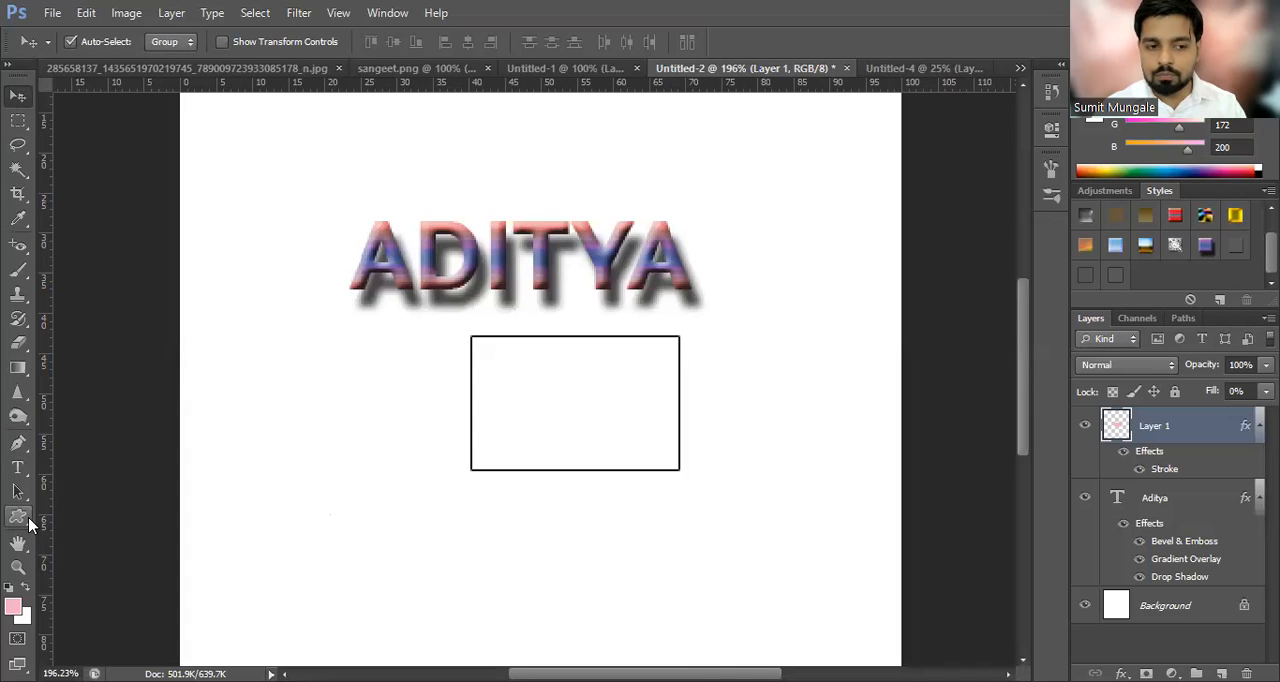
right_click(18, 516)
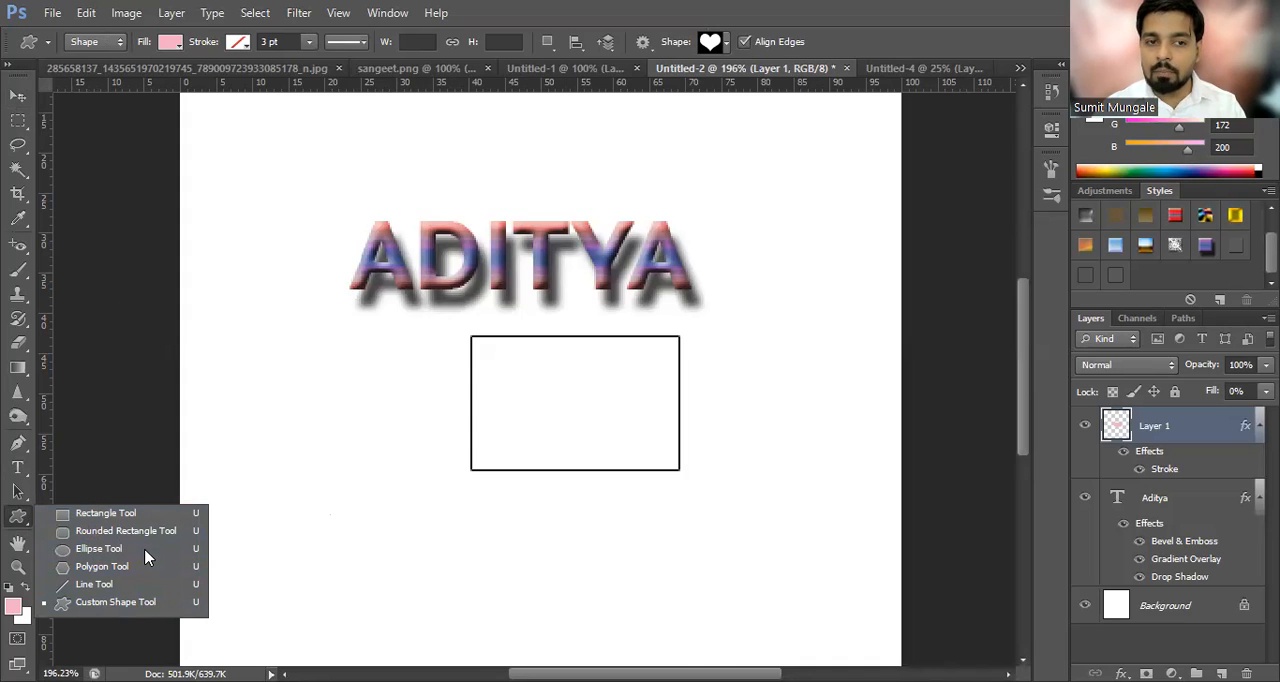
key(Escape)
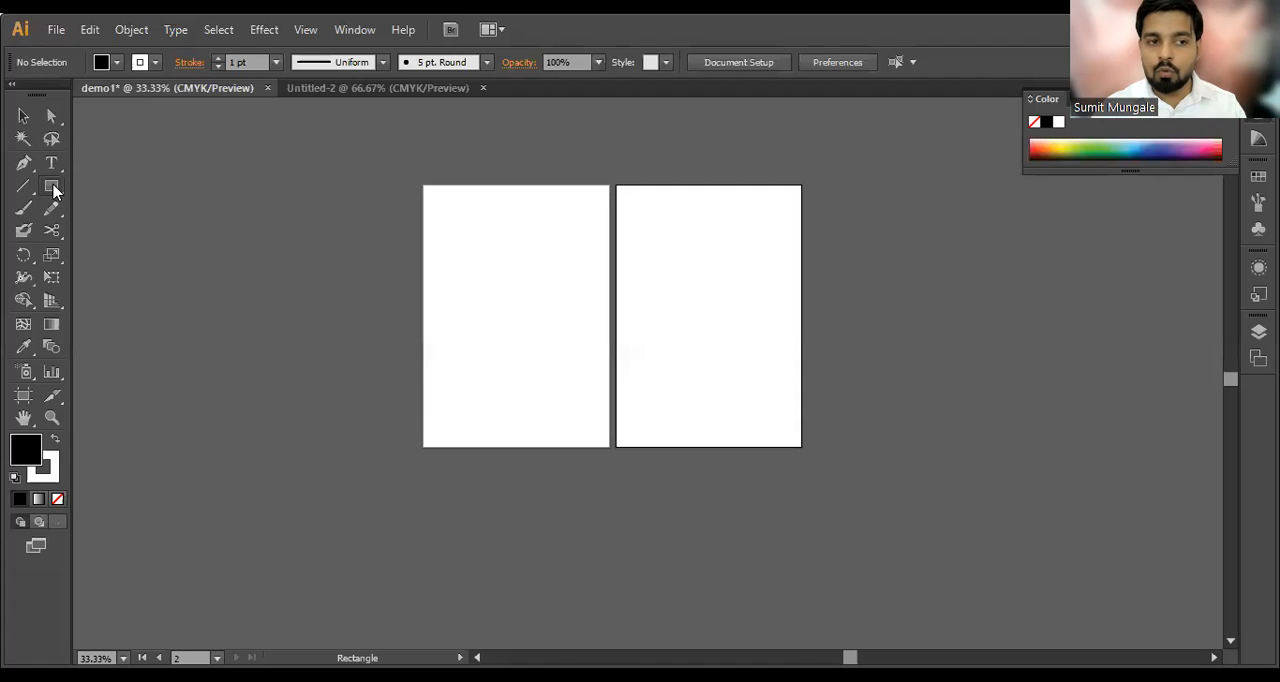
Step: Switch back to Illustrator and draw a black, roughly square shape in the upper half of the first artboard with the Rectangle Tool
drag(51, 185, 104, 190)
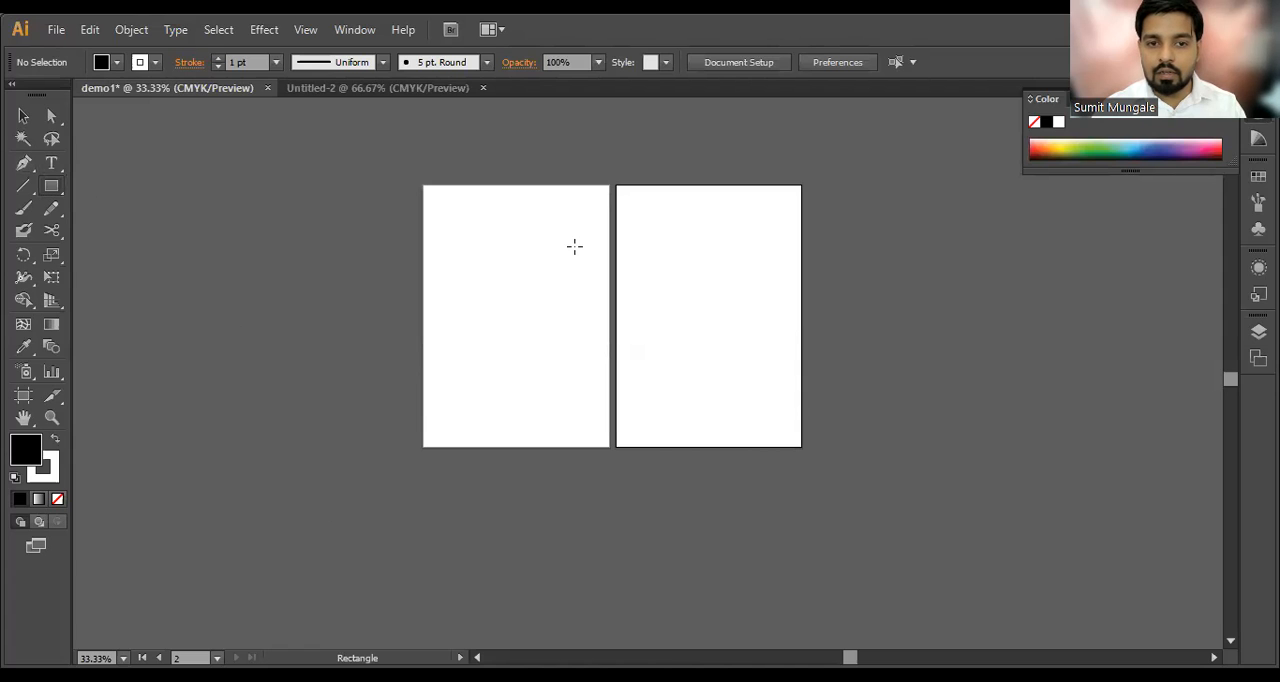
drag(457, 219, 564, 329)
scroll(486, 243, up, 3)
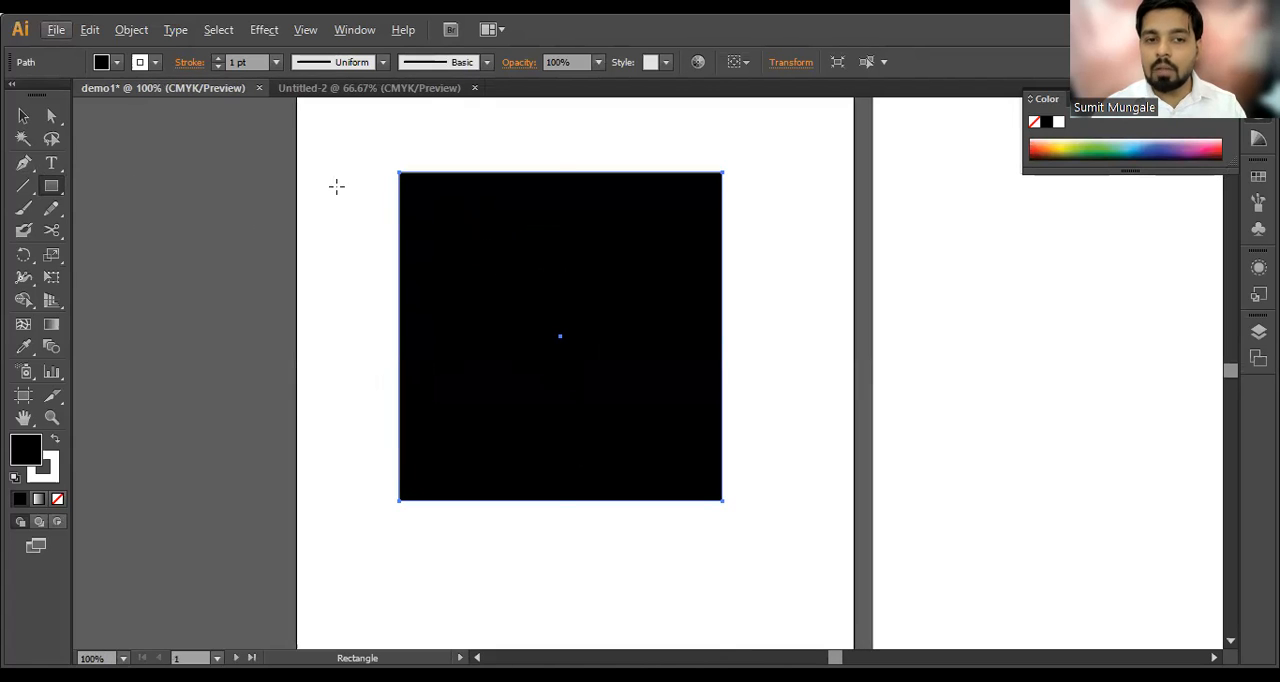
Step: Try moving the black square onto the second artboard and widening it to the right, and undo these changes
click(24, 117)
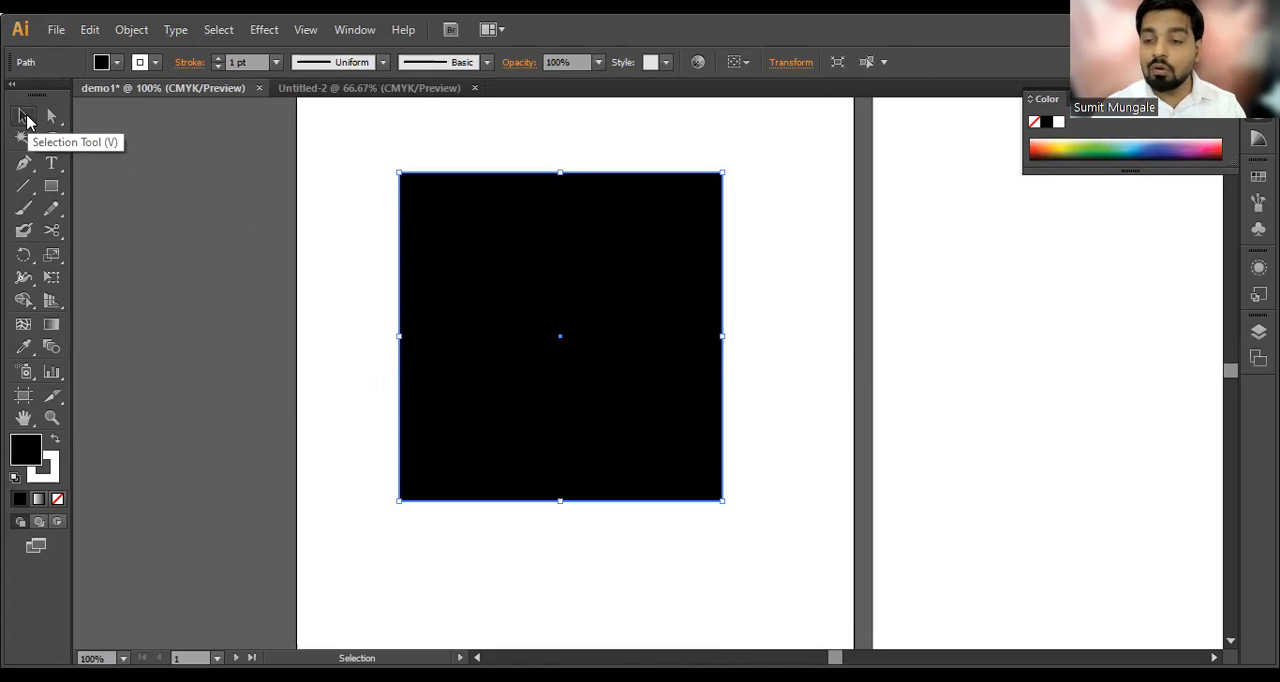
drag(573, 277, 932, 294)
scroll(537, 277, down, 2)
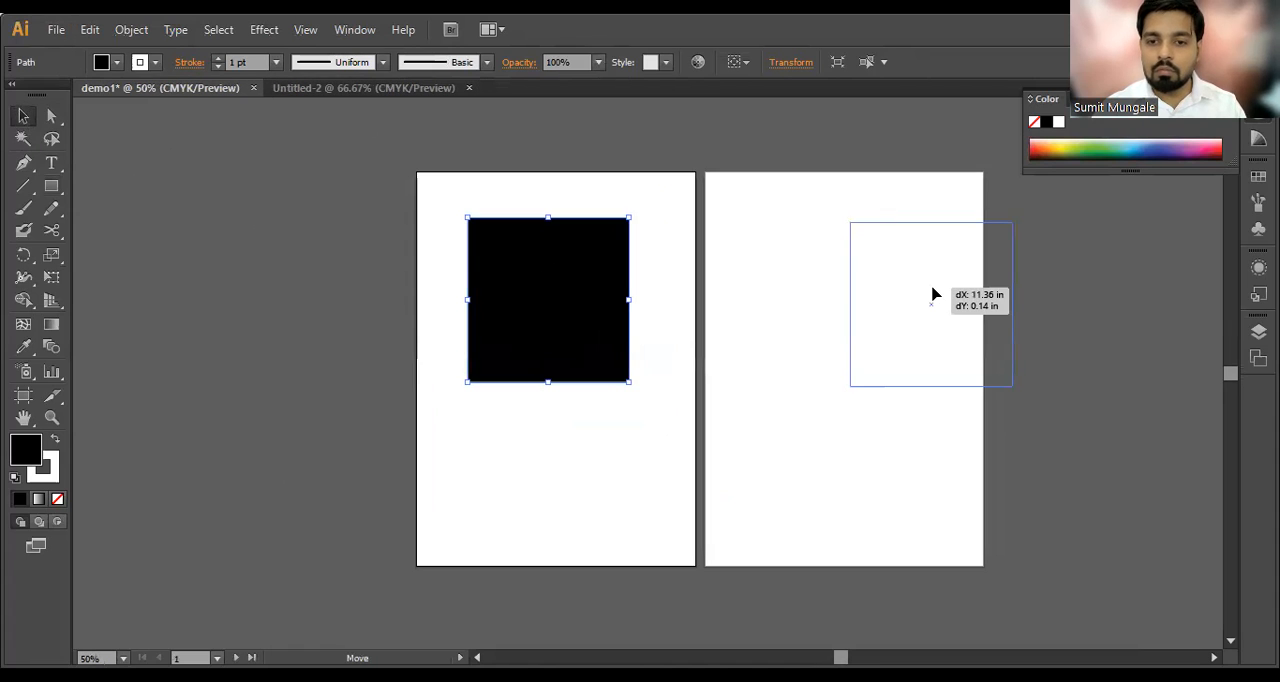
key(ctrl+z)
drag(629, 299, 843, 299)
drag(755, 319, 826, 319)
key(ctrl+z)
key(ctrl+z)
Step: Move the black square across the gap between both artboards, and place it near the first artboard's upper-left corner
mouse_move(586, 326)
mouse_down()
mouse_move(914, 329)
mouse_move(553, 328)
mouse_move(571, 326)
mouse_move(571, 286)
mouse_move(574, 494)
mouse_move(717, 489)
mouse_move(726, 403)
mouse_move(705, 335)
mouse_up()
drag(707, 321, 706, 279)
drag(706, 278, 734, 463)
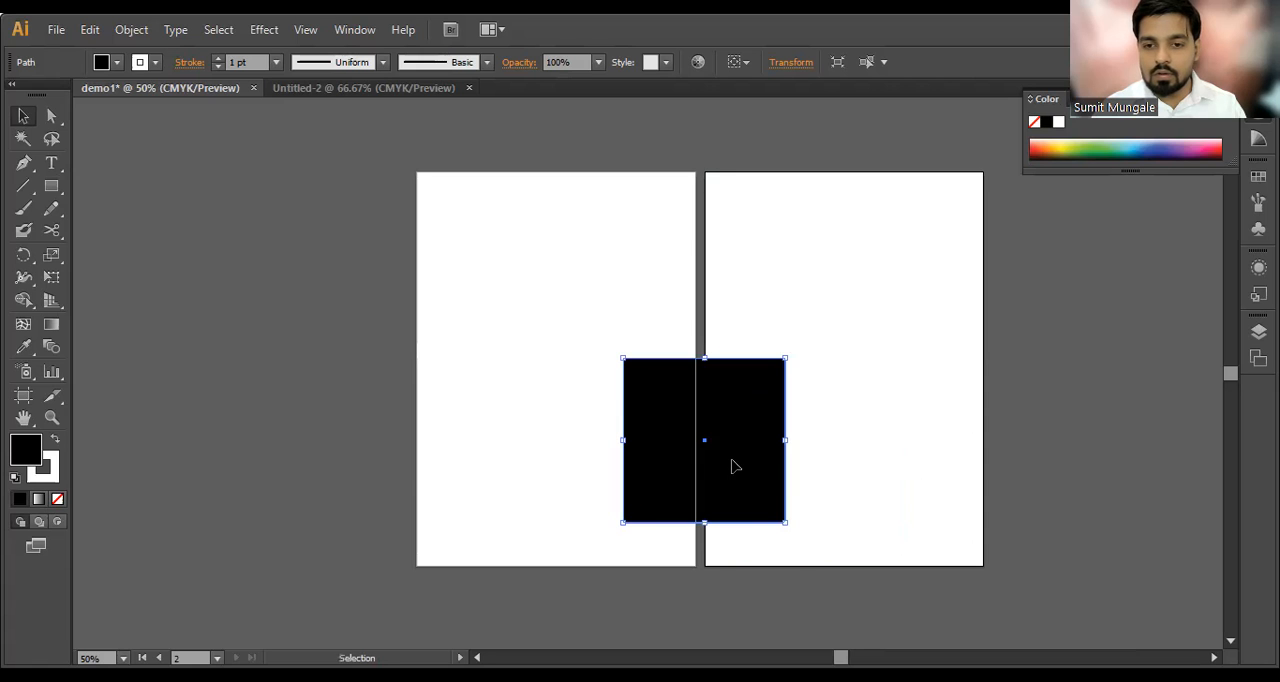
drag(669, 405, 478, 235)
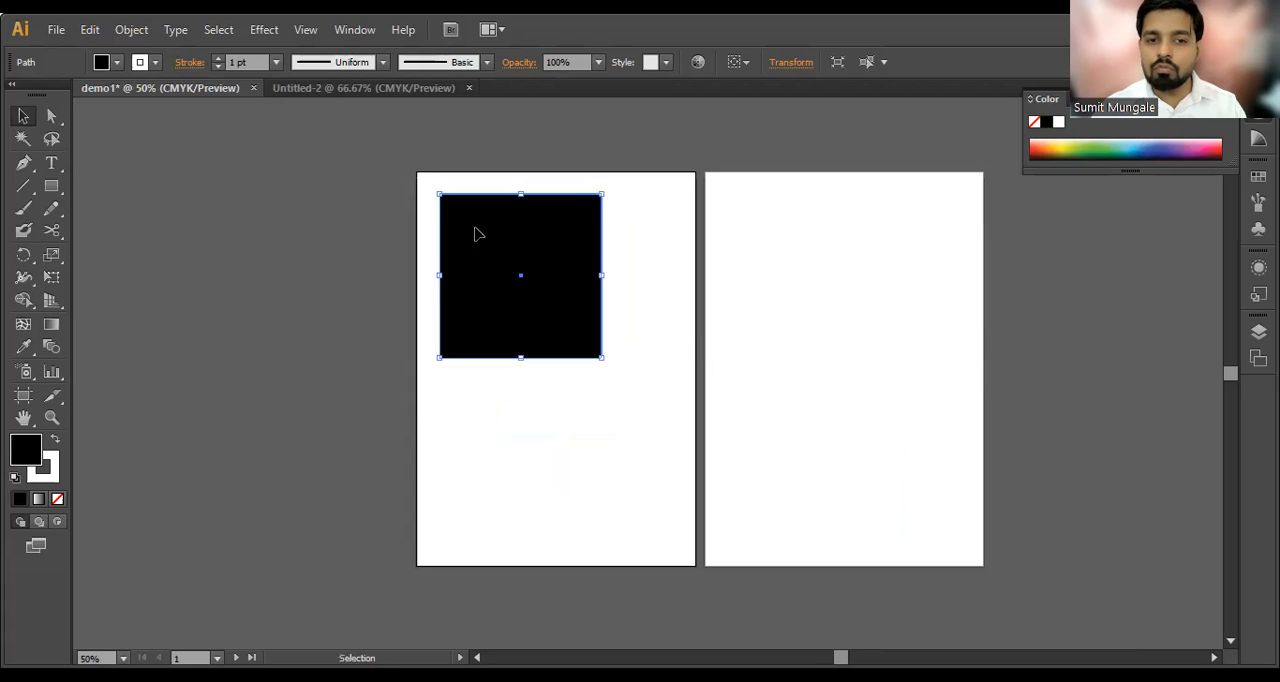
Step: Shrink the black square from its lower-right corner into a small rectangle about twice as wide as tall, and deselect it
scroll(475, 229, up, 1)
scroll(475, 229, up, 1)
drag(733, 491, 540, 231)
click(548, 270)
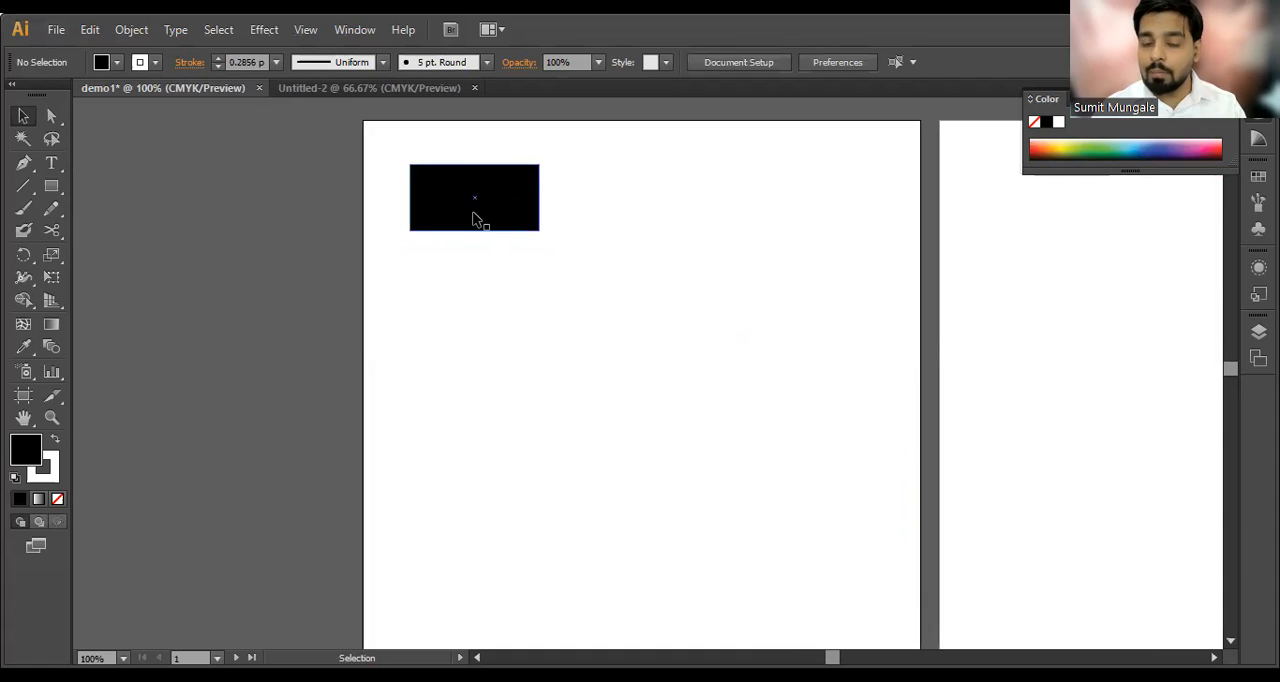
Step: Duplicate the small black rectangle into a grid of three rows and three columns on the first artboard
drag(455, 216, 617, 309)
drag(594, 302, 450, 302)
drag(450, 302, 457, 394)
drag(457, 394, 786, 391)
click(800, 468)
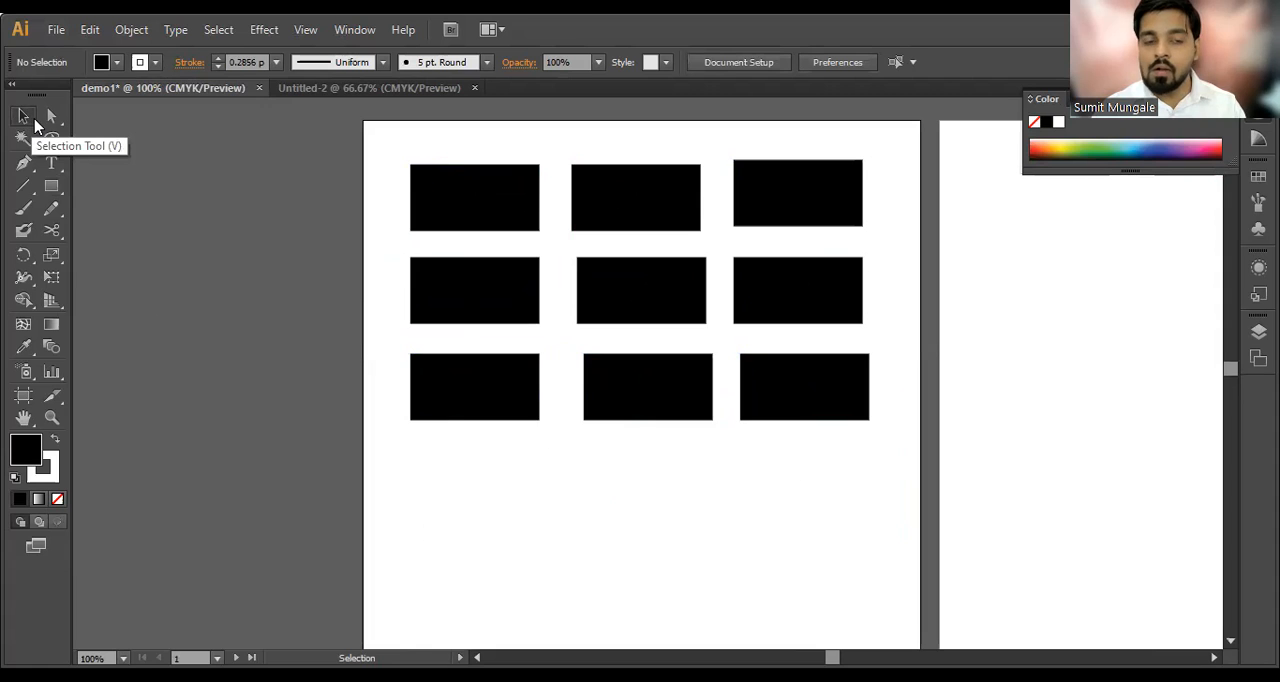
Step: Delete all nine rectangles and draw one larger black rectangle near the first artboard's upper-left corner
drag(419, 149, 946, 477)
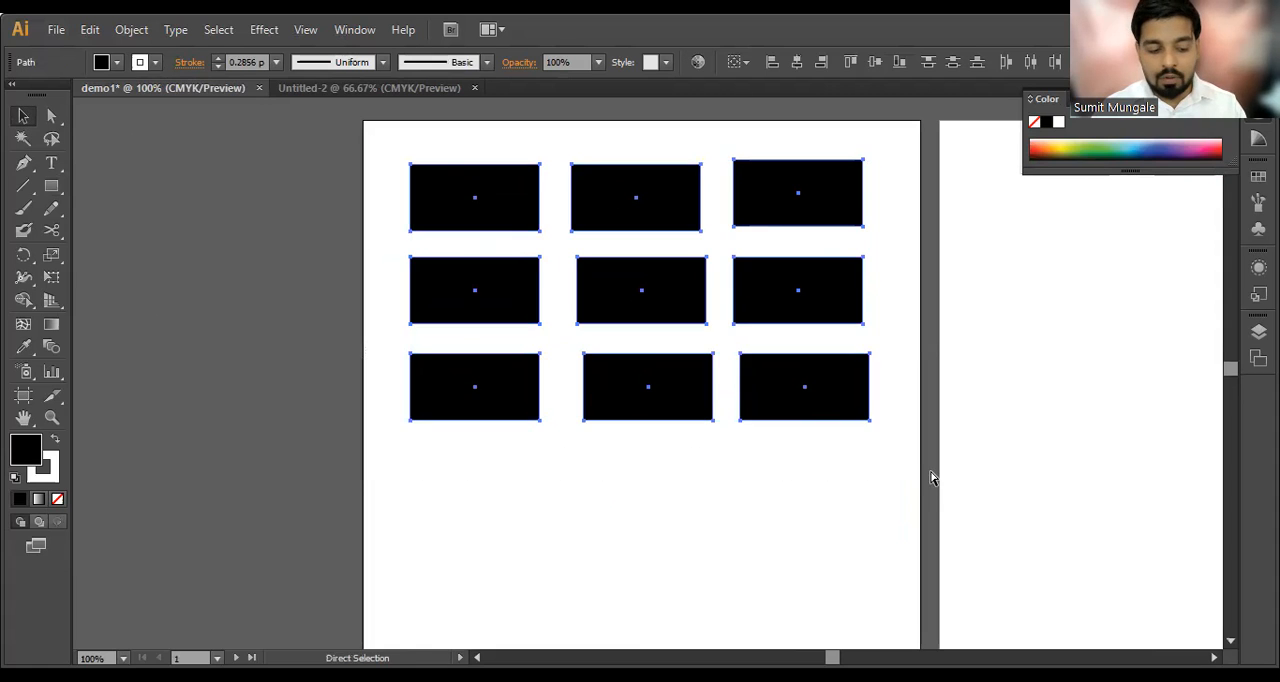
key(Delete)
click(51, 115)
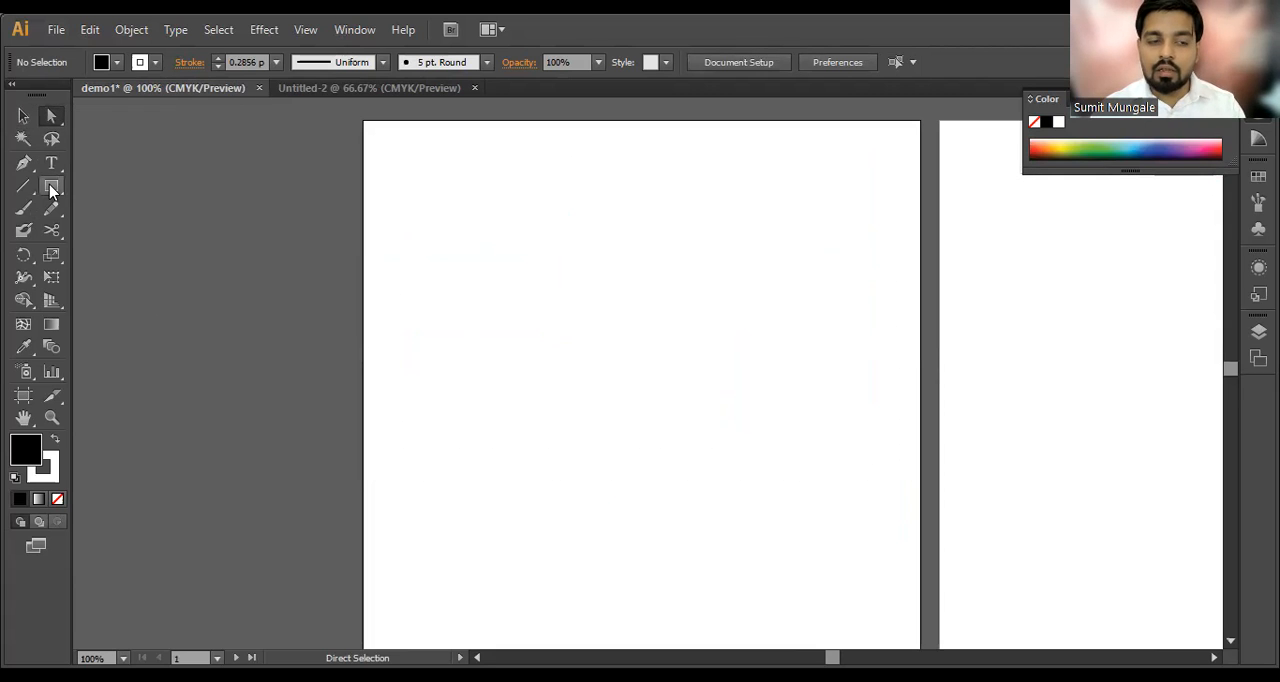
drag(420, 157, 655, 350)
Step: View the tools grouped with the Direct Selection Tool and choose the Direct Selection Tool
click(52, 117)
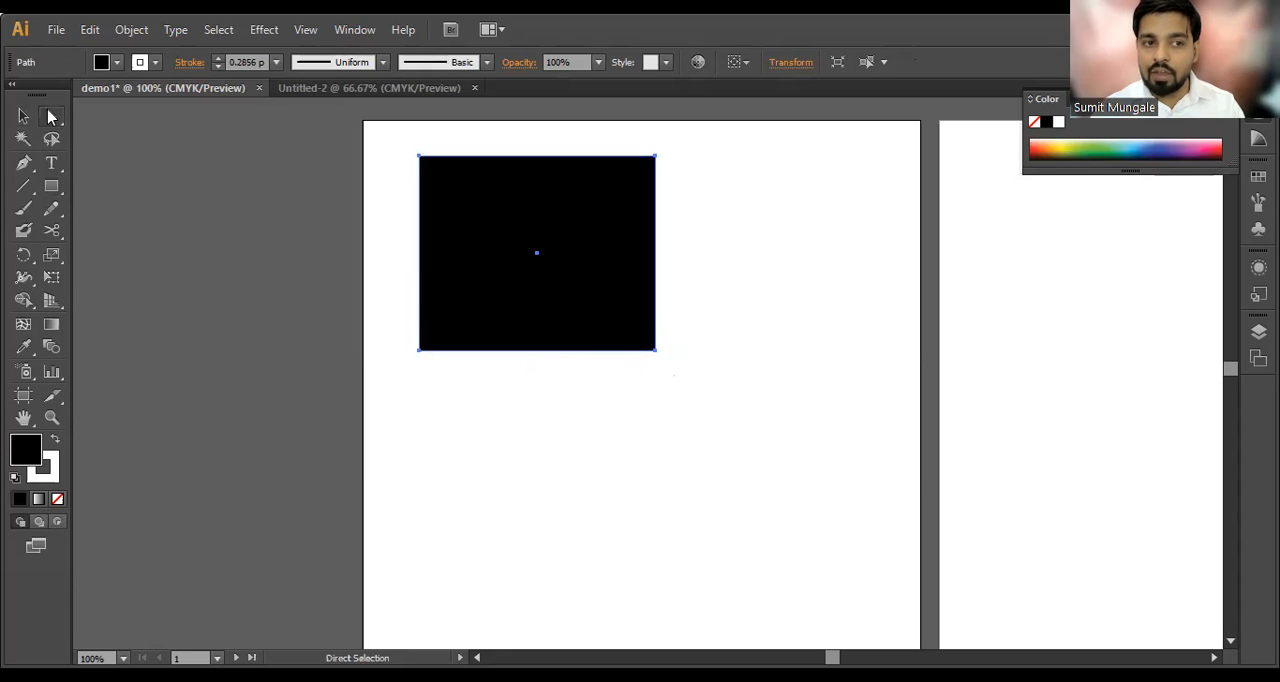
drag(52, 117, 130, 123)
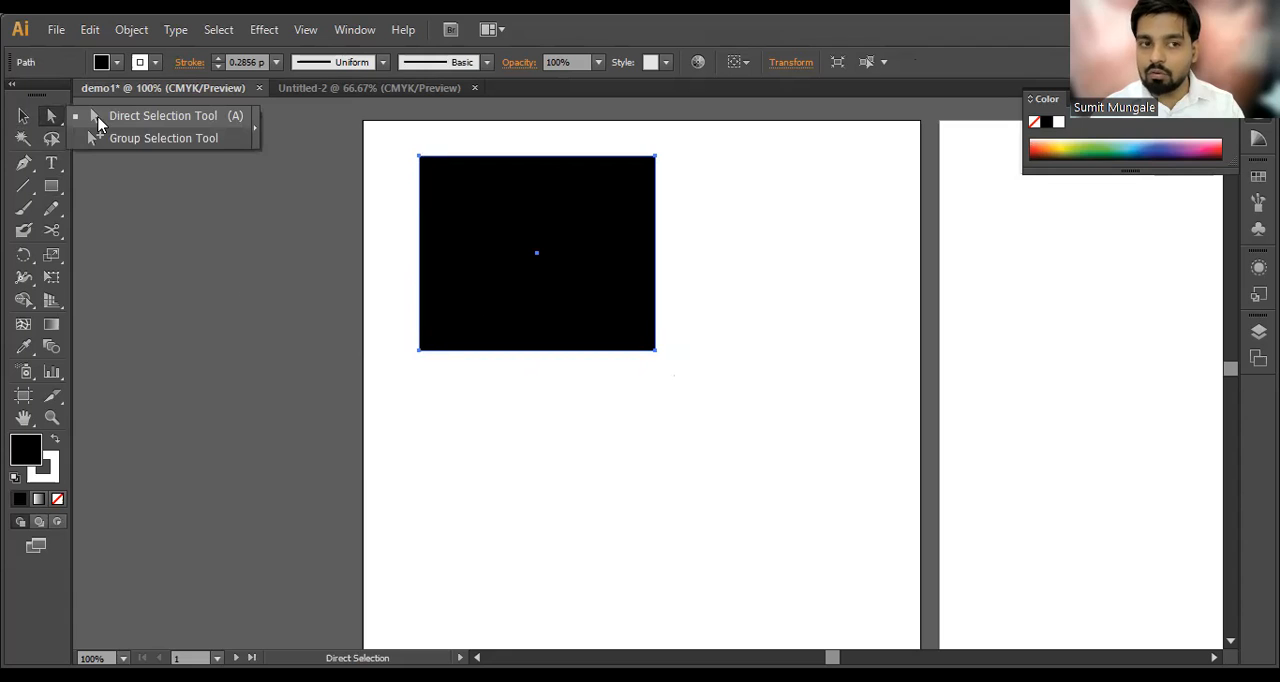
click(97, 124)
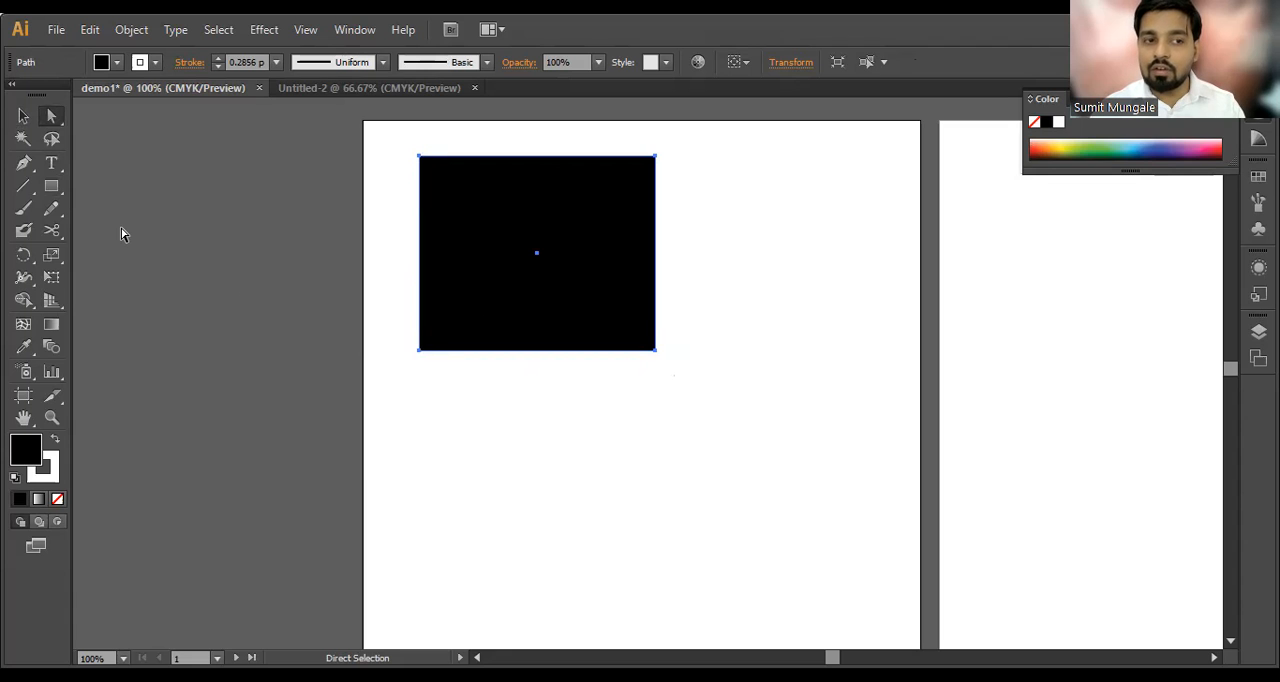
click(55, 123)
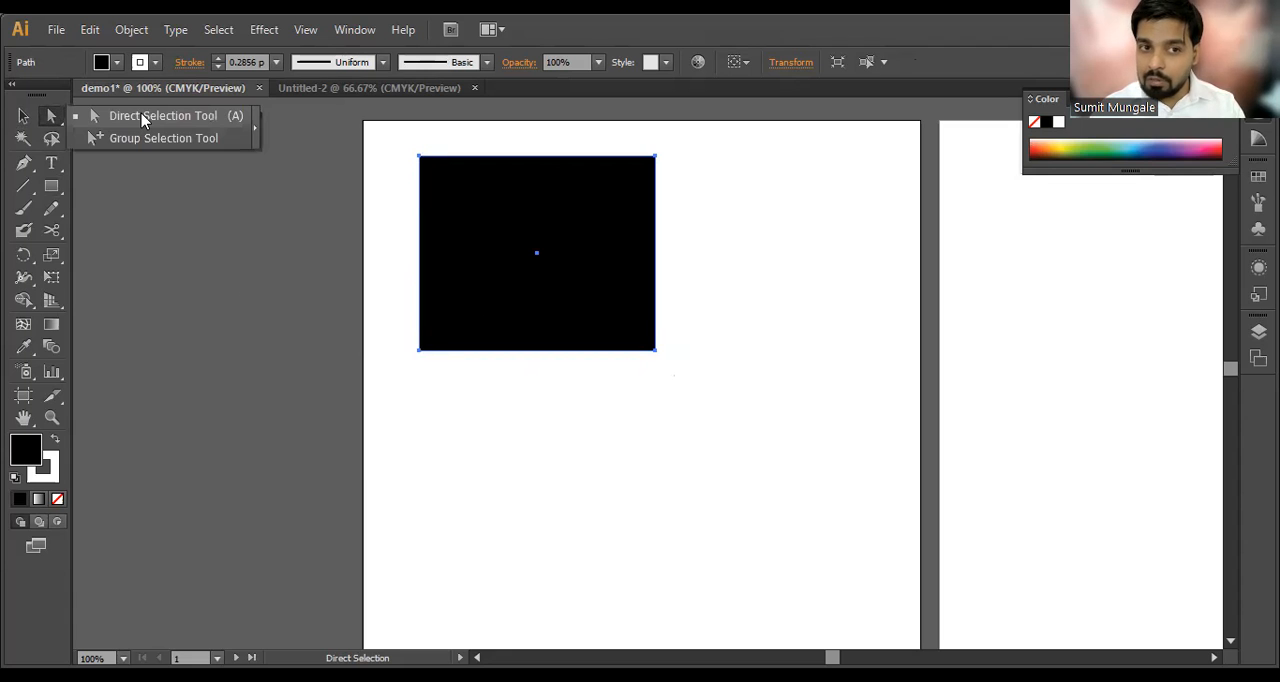
click(197, 118)
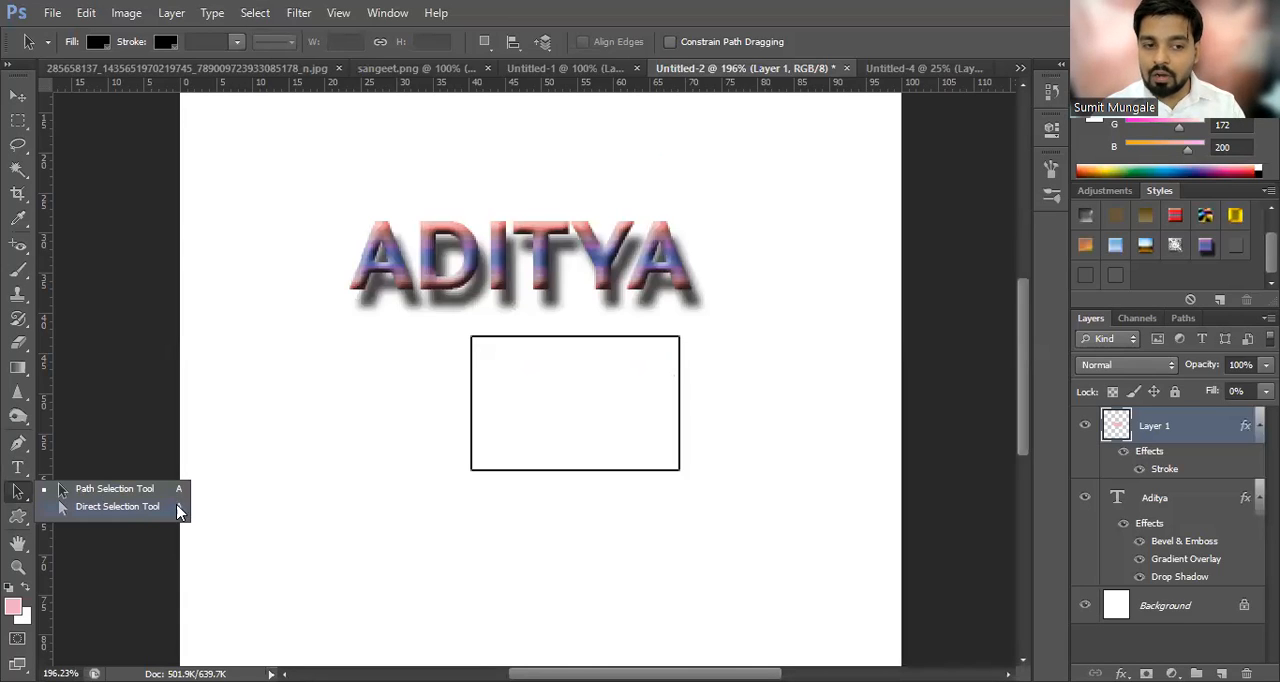
Step: Switch to Photoshop and try to reshape the outlined rectangle by its upper-left corner with the Direct Selection Tool
click(123, 513)
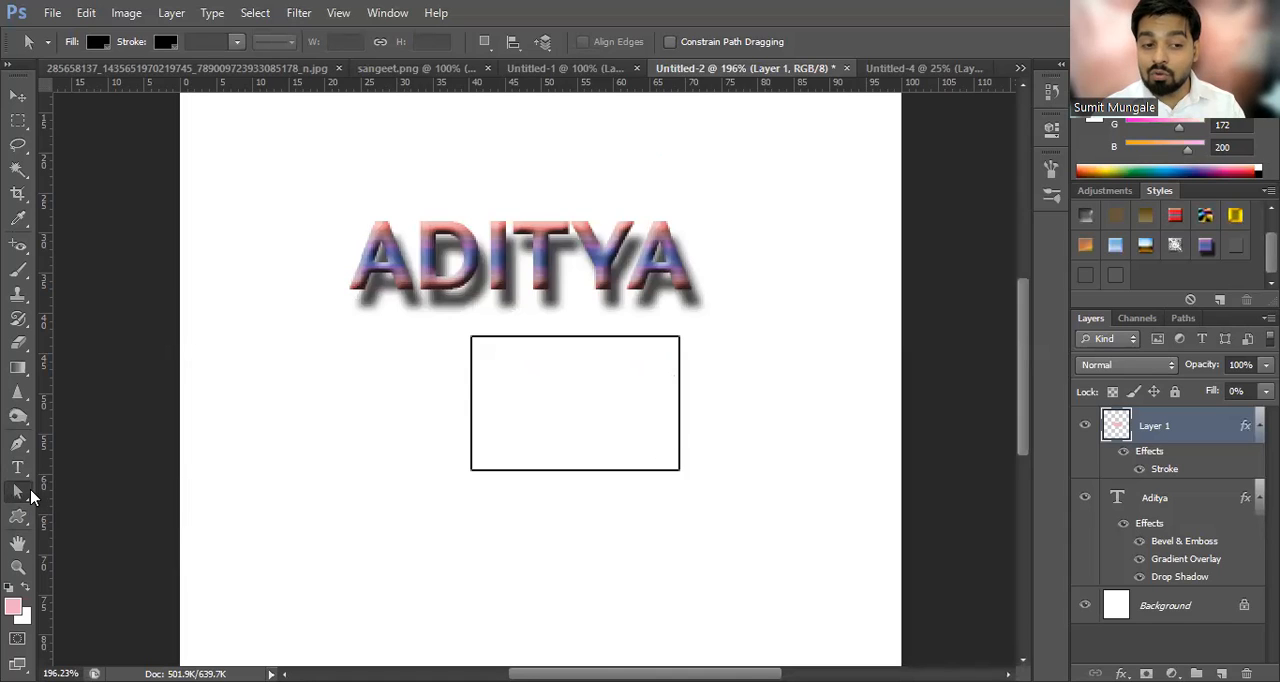
right_click(14, 487)
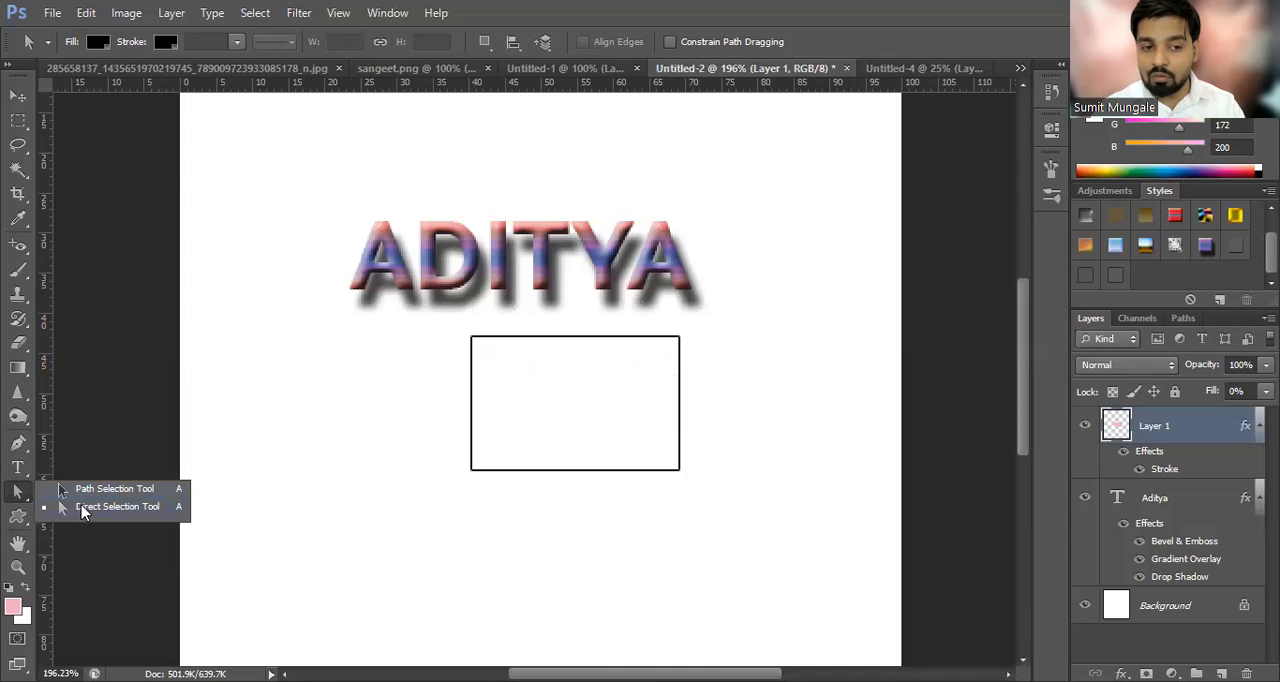
click(681, 502)
drag(459, 397, 492, 398)
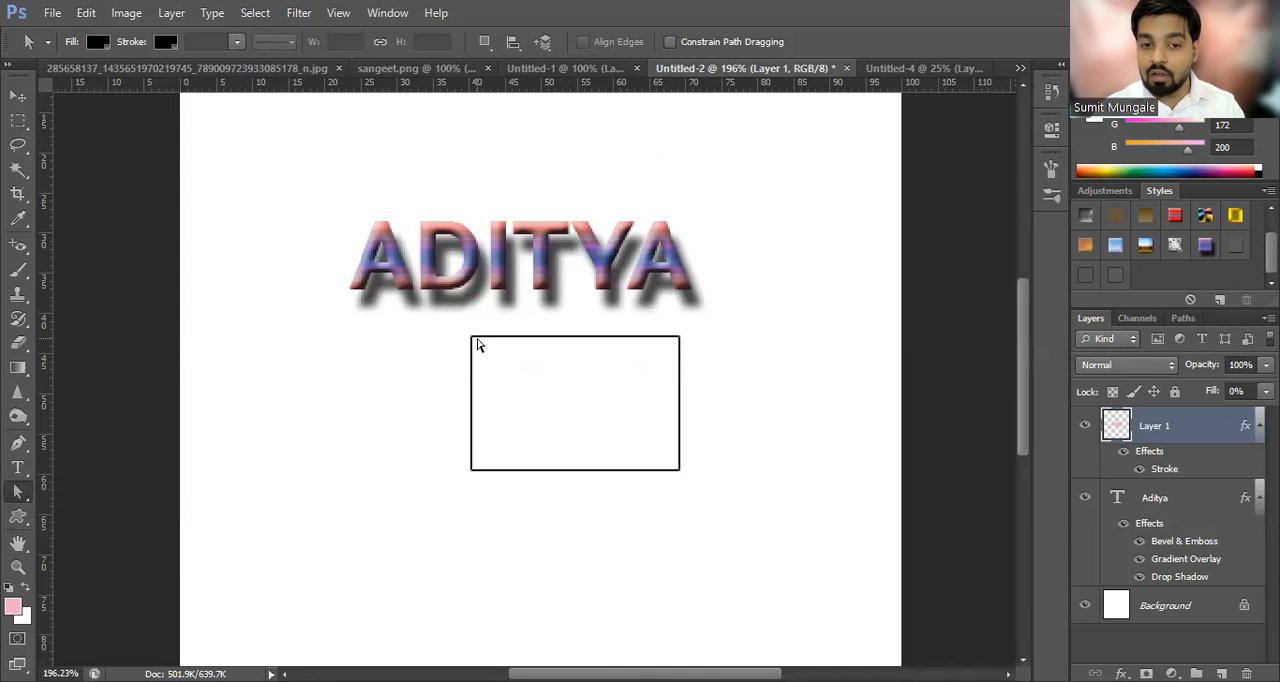
drag(470, 338, 411, 347)
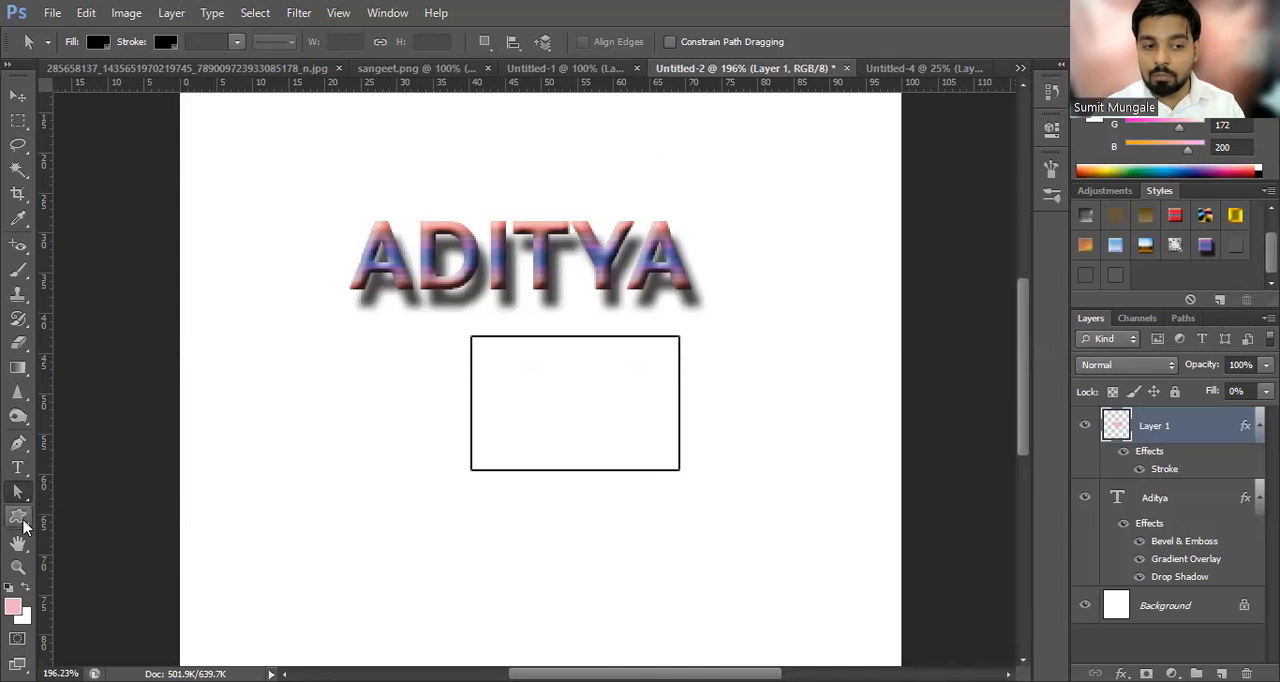
Step: Draw a closed triangular path with the Pen tool to the left of the outlined rectangle
click(18, 516)
right_click(18, 516)
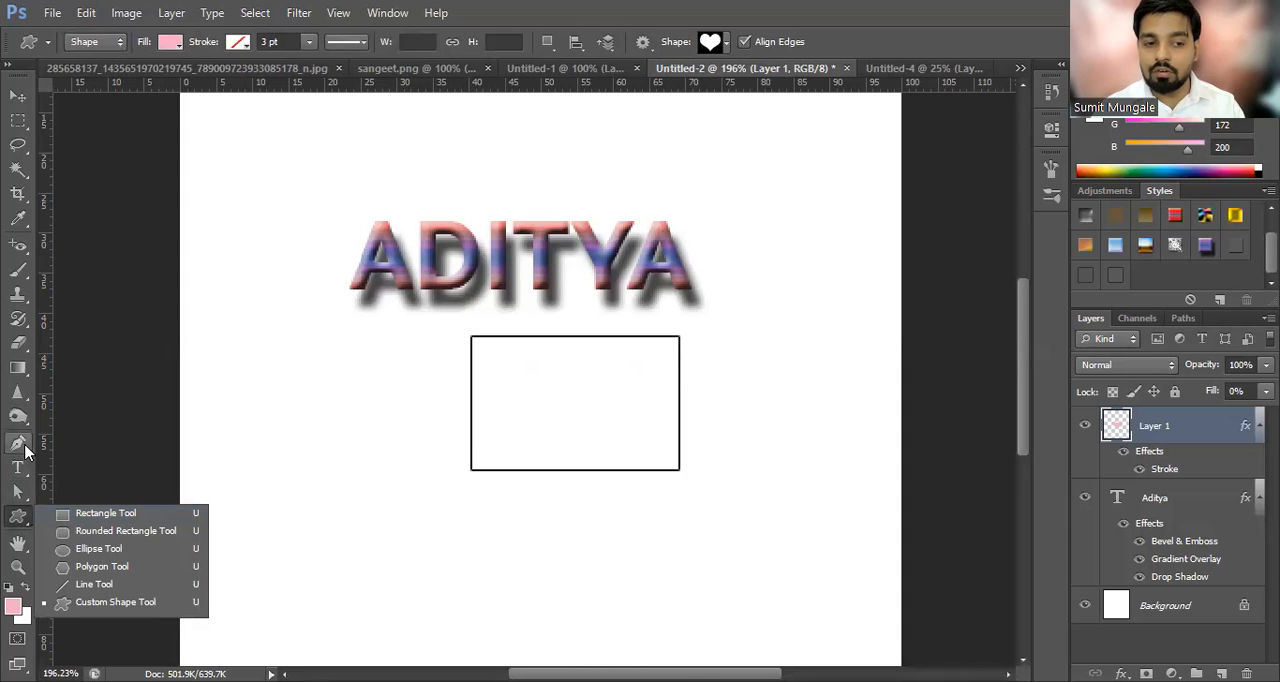
click(18, 443)
click(363, 354)
click(224, 434)
click(436, 466)
click(364, 356)
Step: Reshape the triangular path with the Direct Selection Tool by moving its left anchor down and right and its top anchor up and left
click(21, 495)
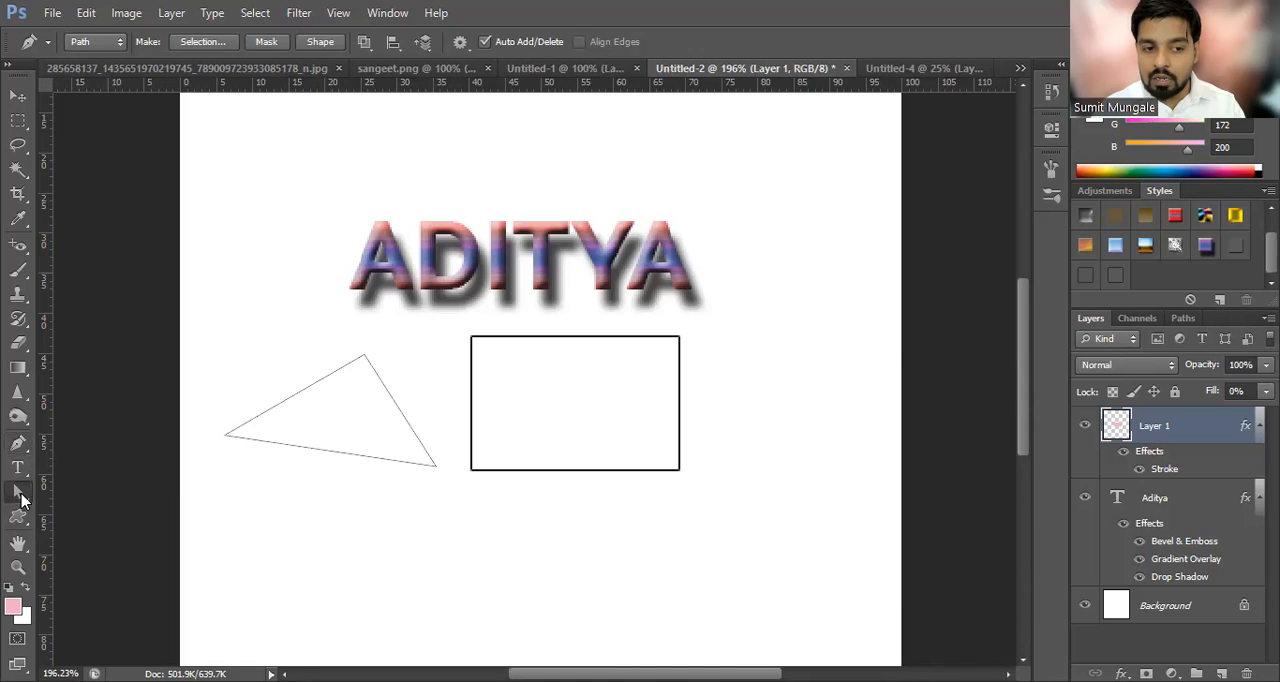
right_click(23, 499)
click(117, 507)
drag(206, 395, 268, 484)
drag(223, 438, 243, 461)
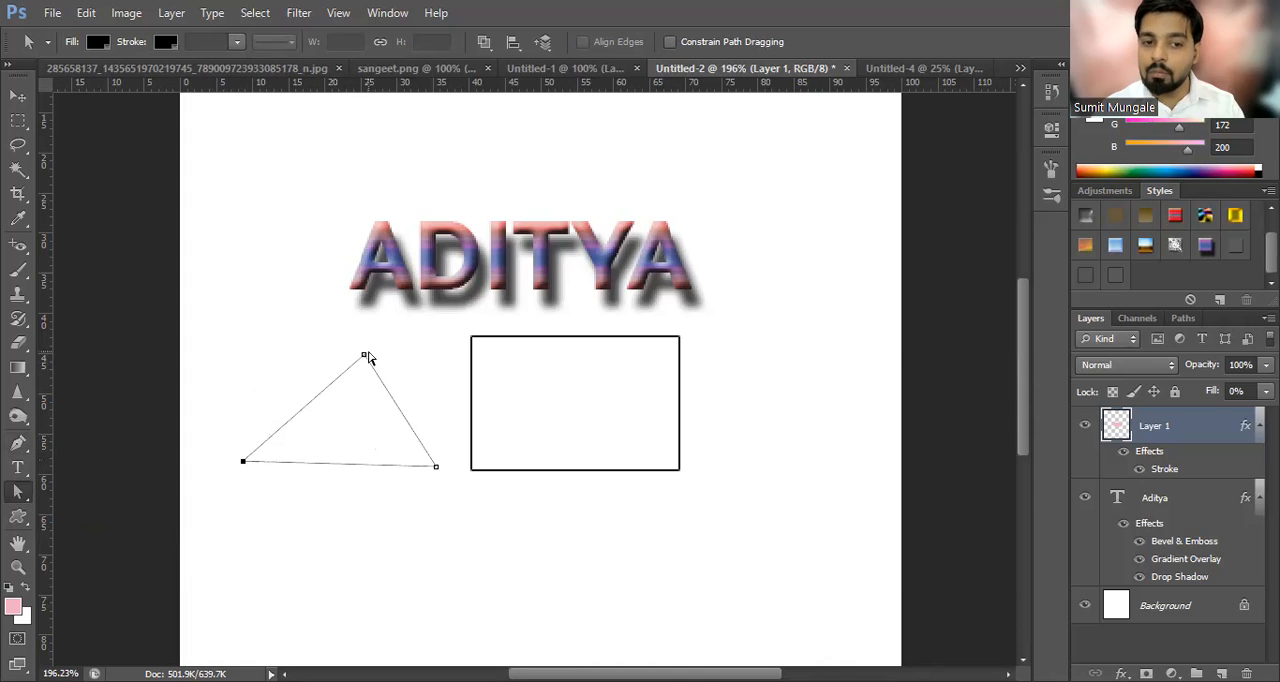
mouse_move(364, 356)
mouse_down()
mouse_move(335, 338)
mouse_move(348, 342)
mouse_up()
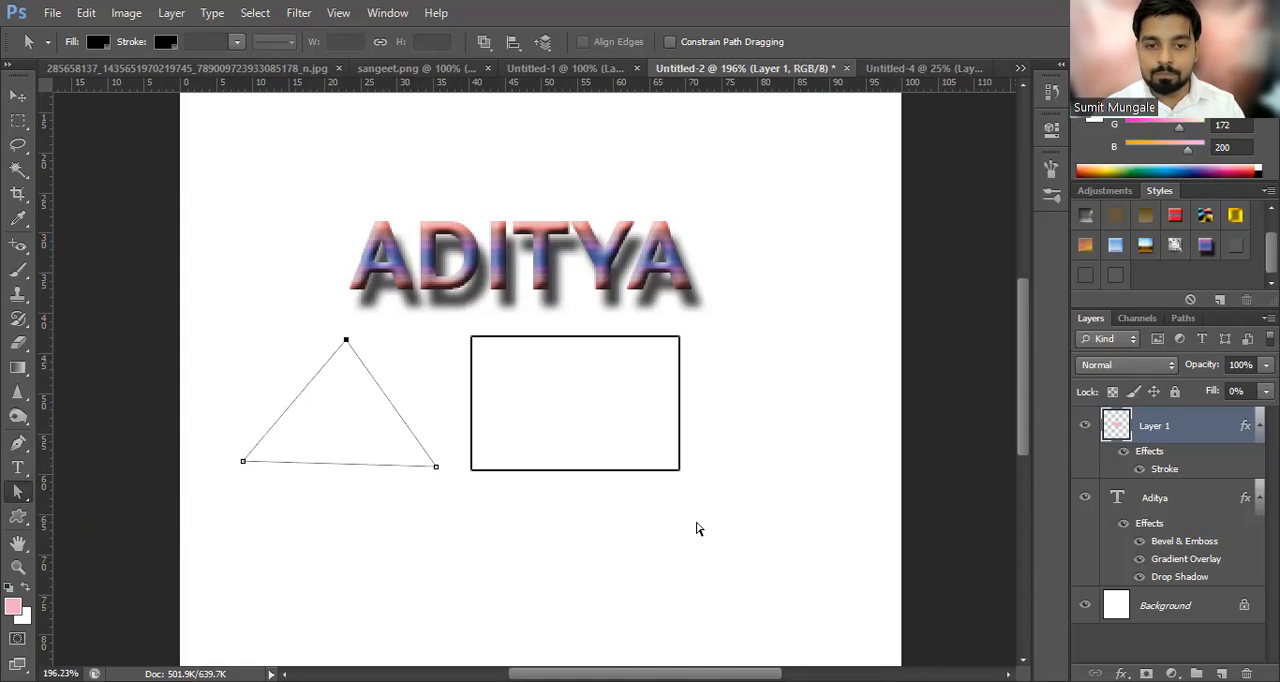
Step: Switch back to Illustrator and move the black rectangle down and right on the first artboard with the Direct Selection Tool
drag(591, 232, 660, 278)
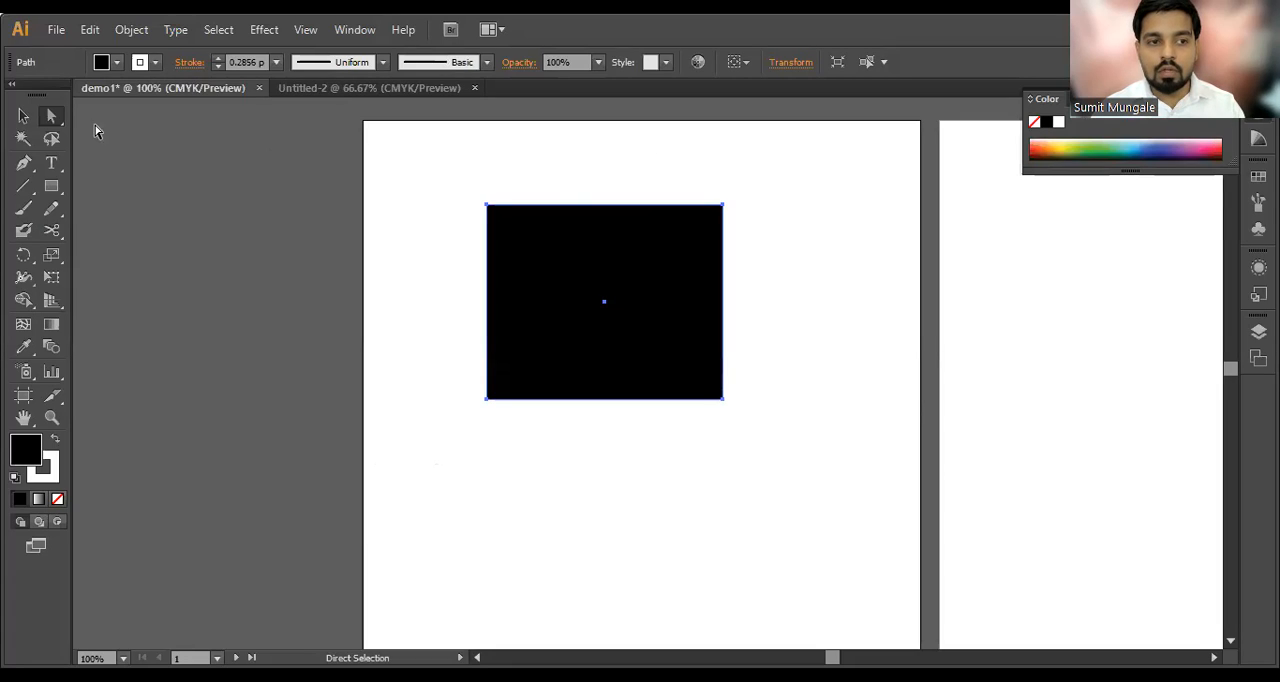
drag(54, 120, 237, 116)
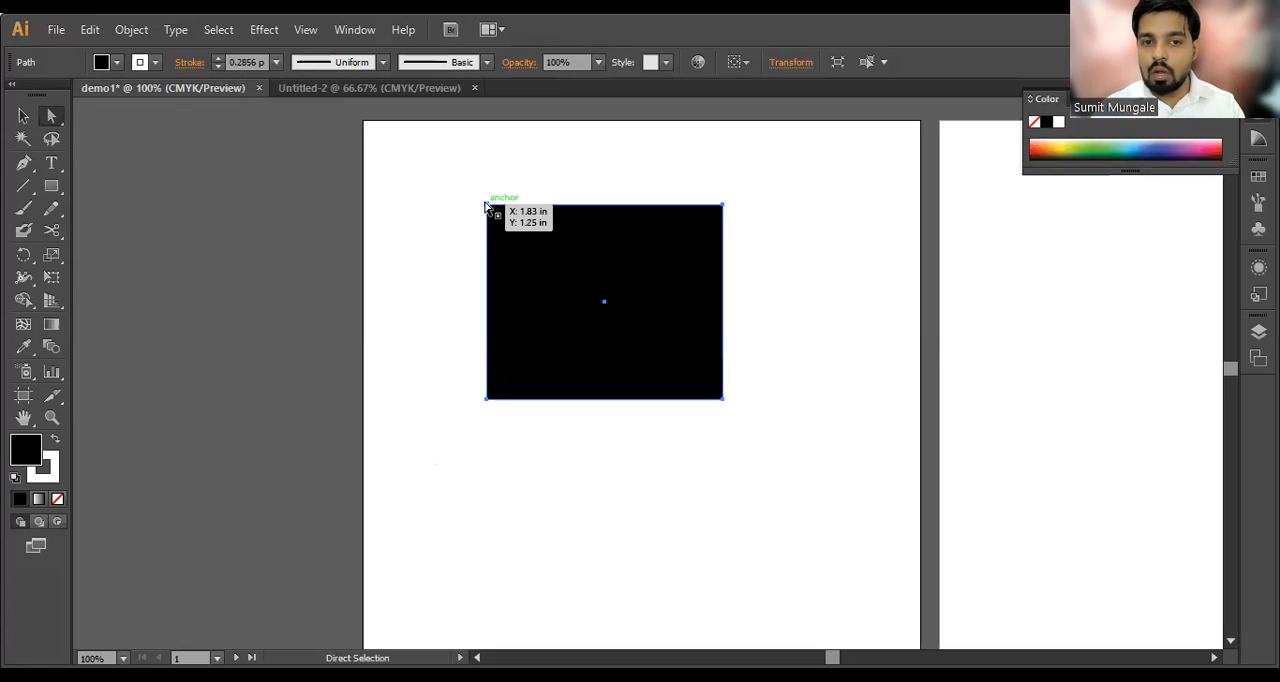
Step: Try pulling the black rectangle's top-right corner past its lower-left side with the Direct Selection Tool, and undo the change
click(488, 205)
drag(729, 208, 258, 509)
key(ctrl+z)
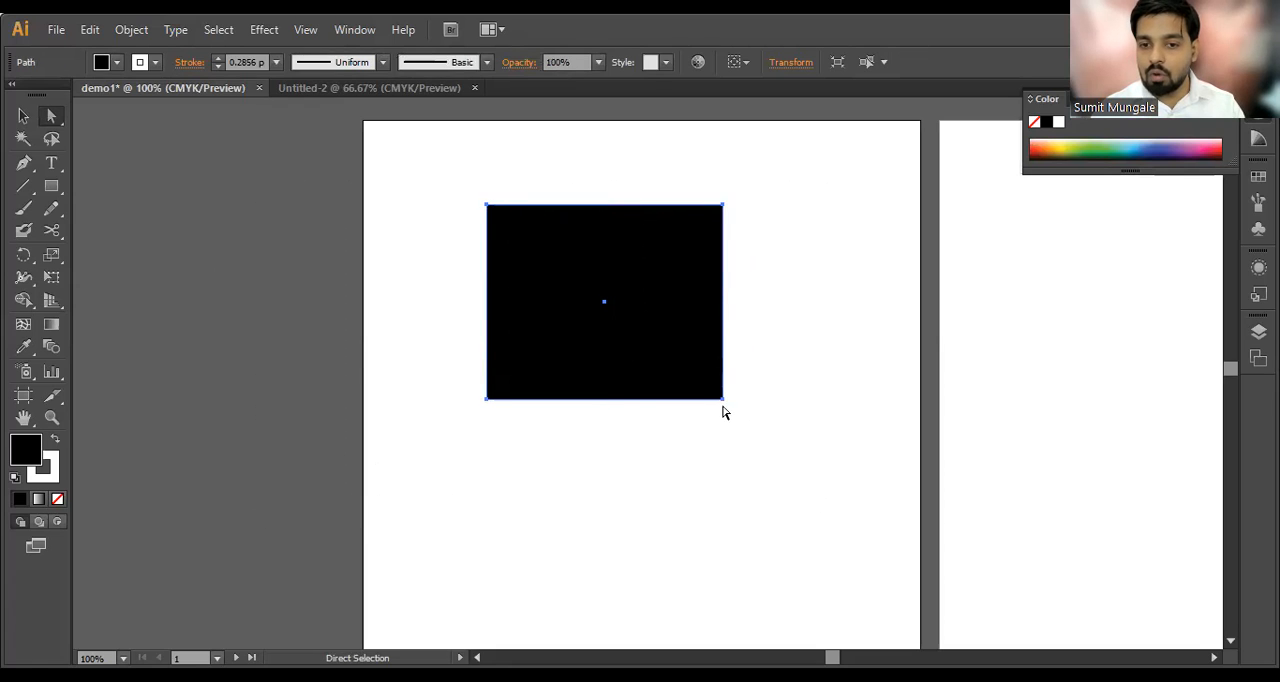
Step: Reshape the black rectangle with the Direct Selection Tool by moving its lower-right corner outward and both left corners inward
drag(724, 398, 814, 433)
click(704, 356)
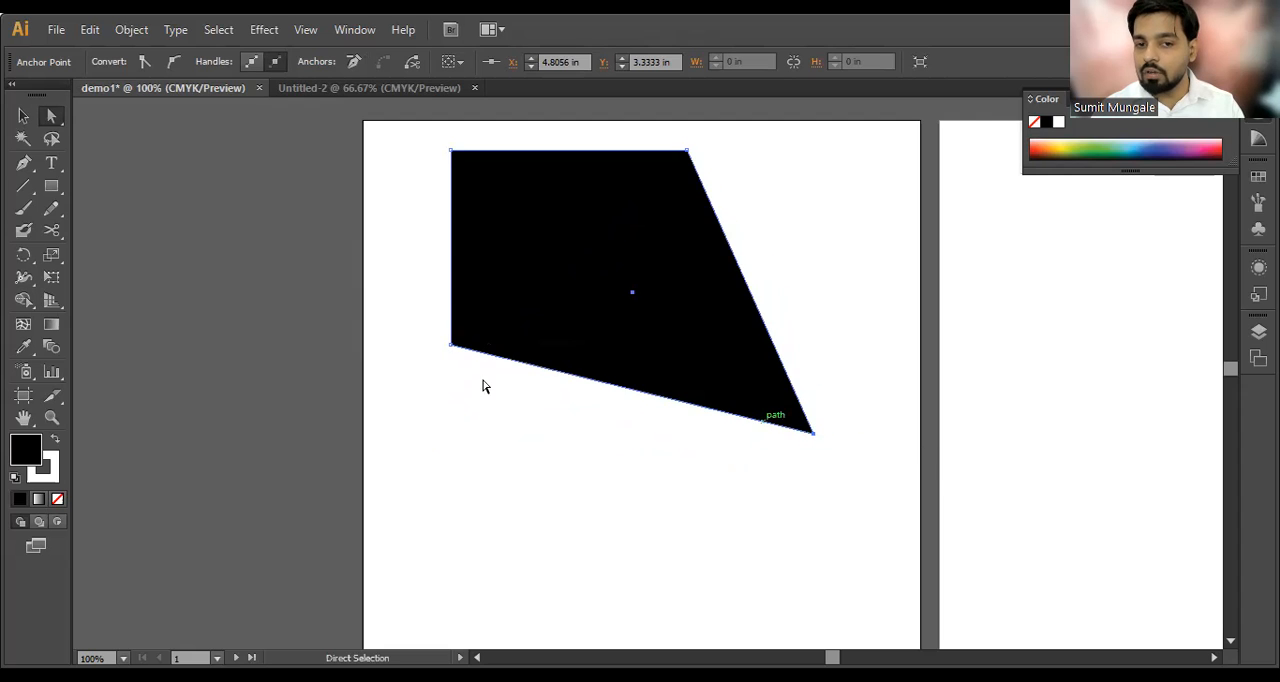
drag(452, 348, 537, 289)
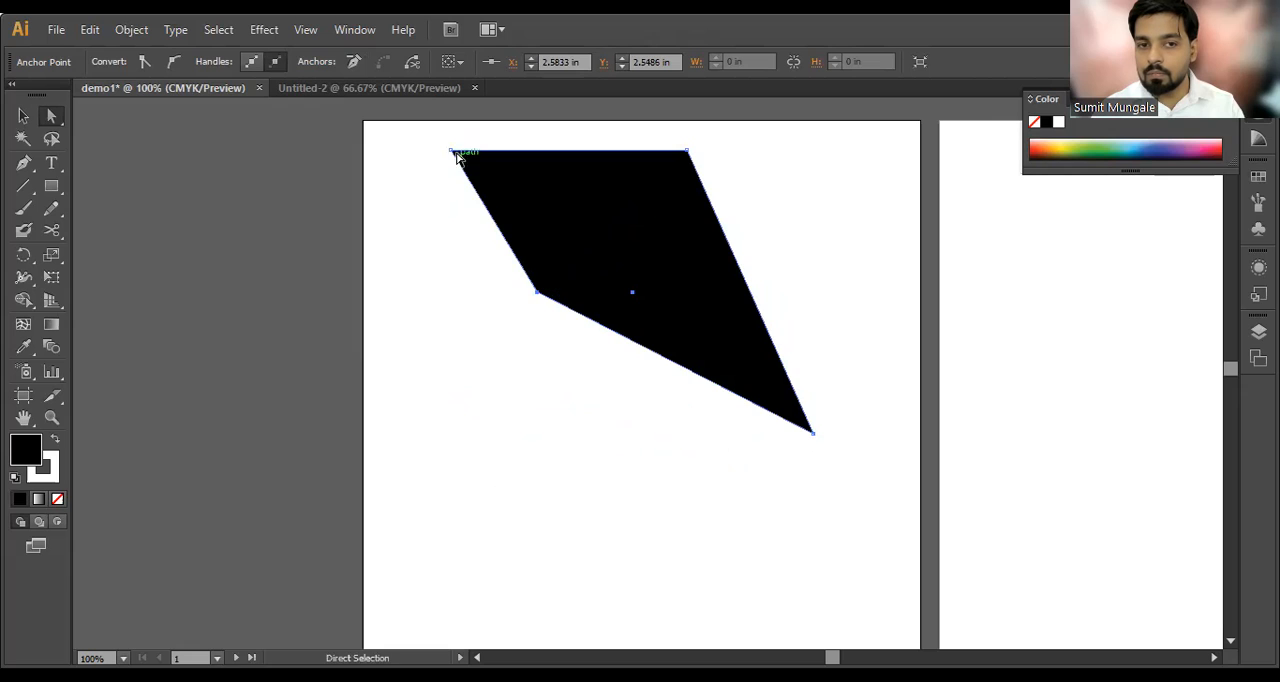
drag(455, 153, 557, 168)
click(486, 364)
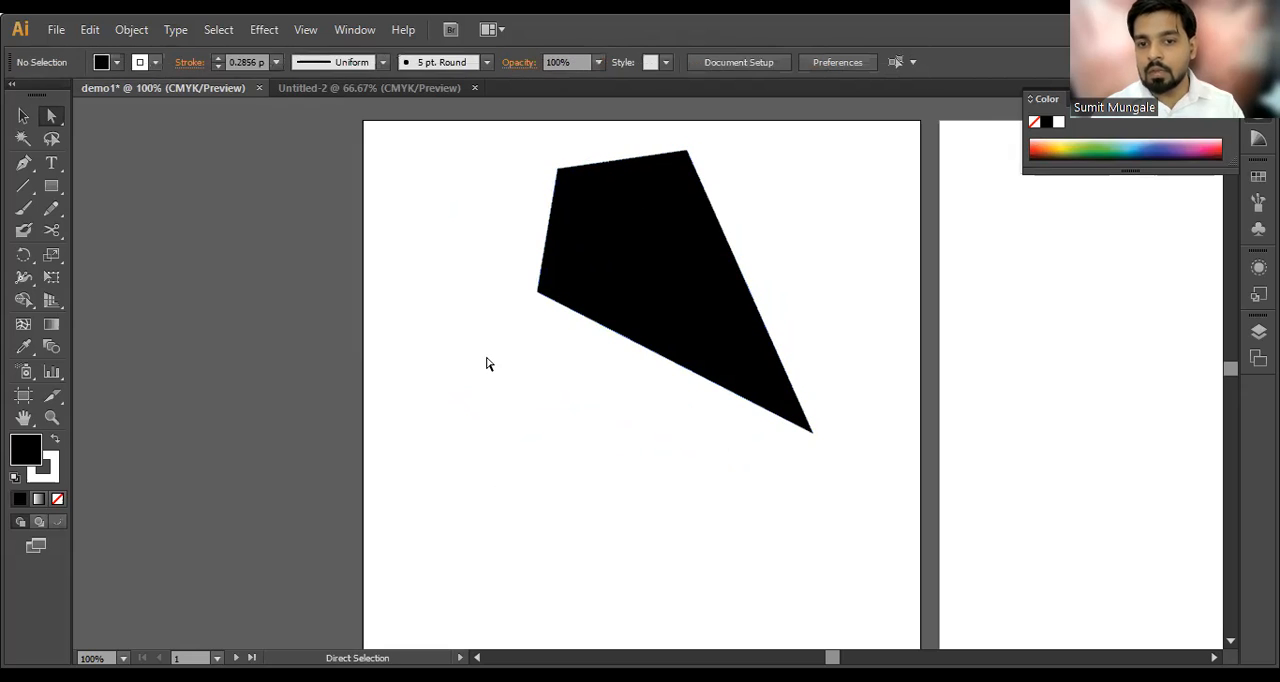
Step: Duplicate the reshaped black quadrilateral once to its left and once to its right, overlapping the original
drag(851, 206, 562, 340)
key(alt)
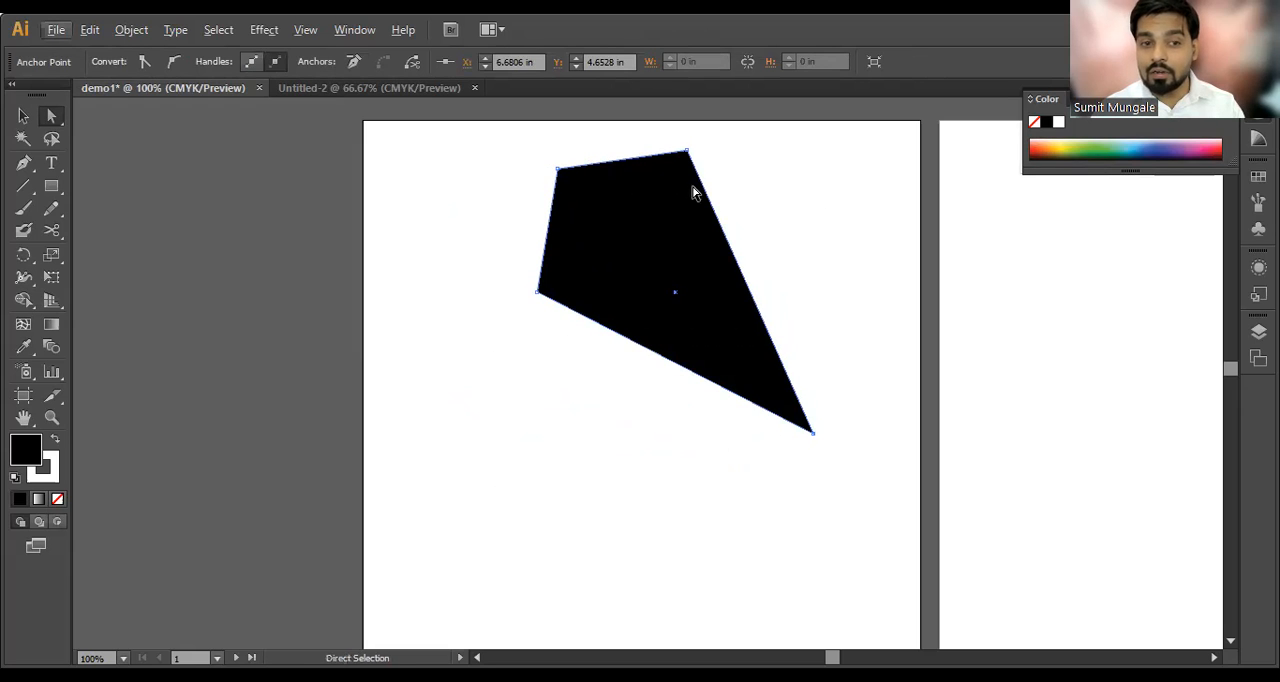
drag(652, 246, 542, 299)
click(445, 420)
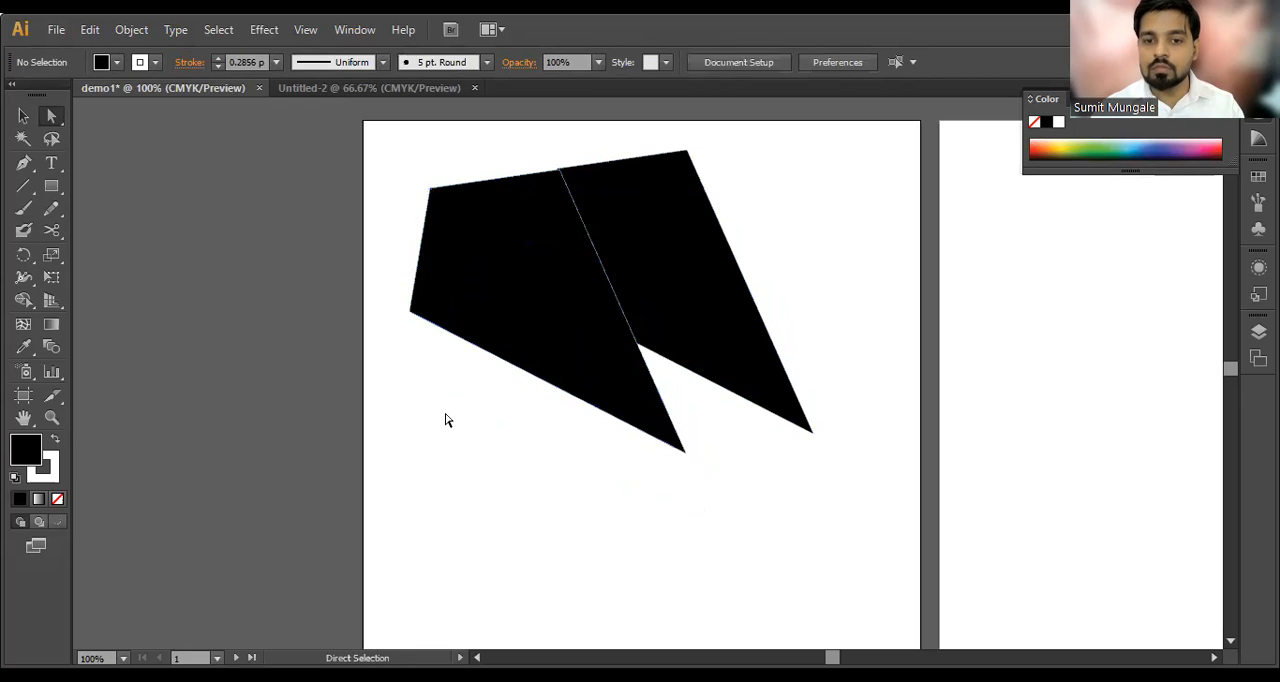
drag(523, 346, 777, 301)
click(731, 412)
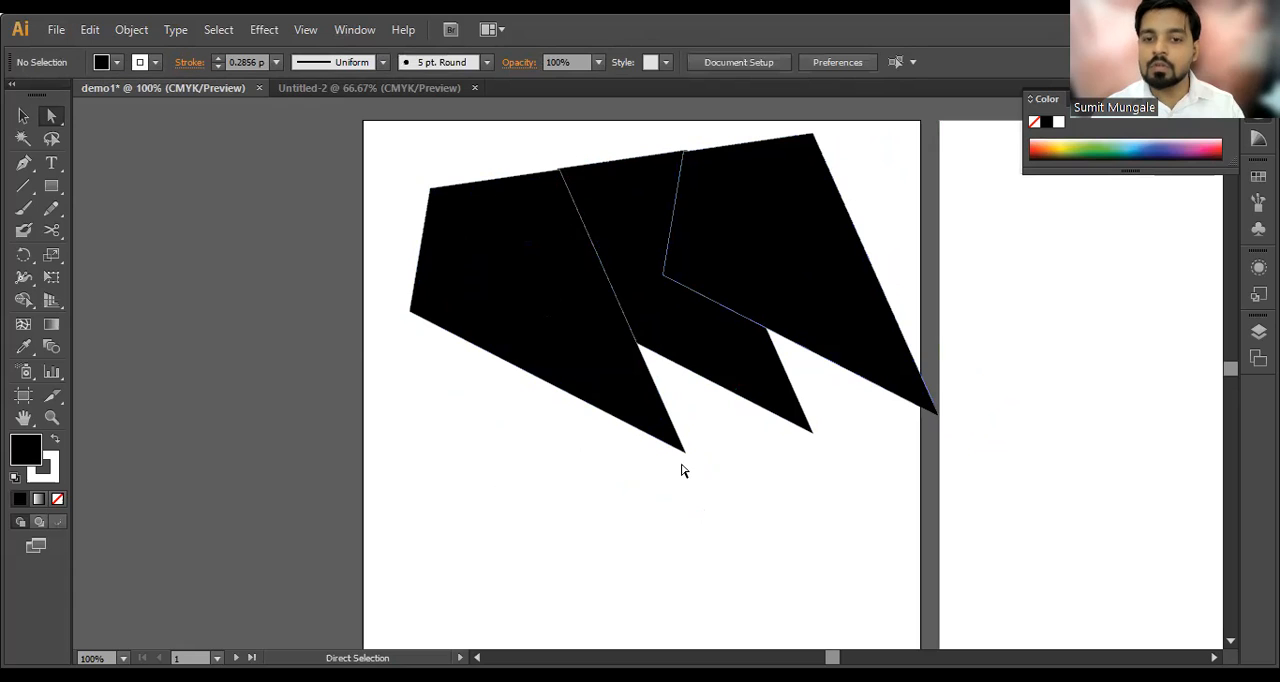
Step: Try cutting the marquee-selected parts of the three overlapping shapes with the Direct Selection Tool, and undo the cut
drag(474, 418, 940, 240)
key(ctrl+x)
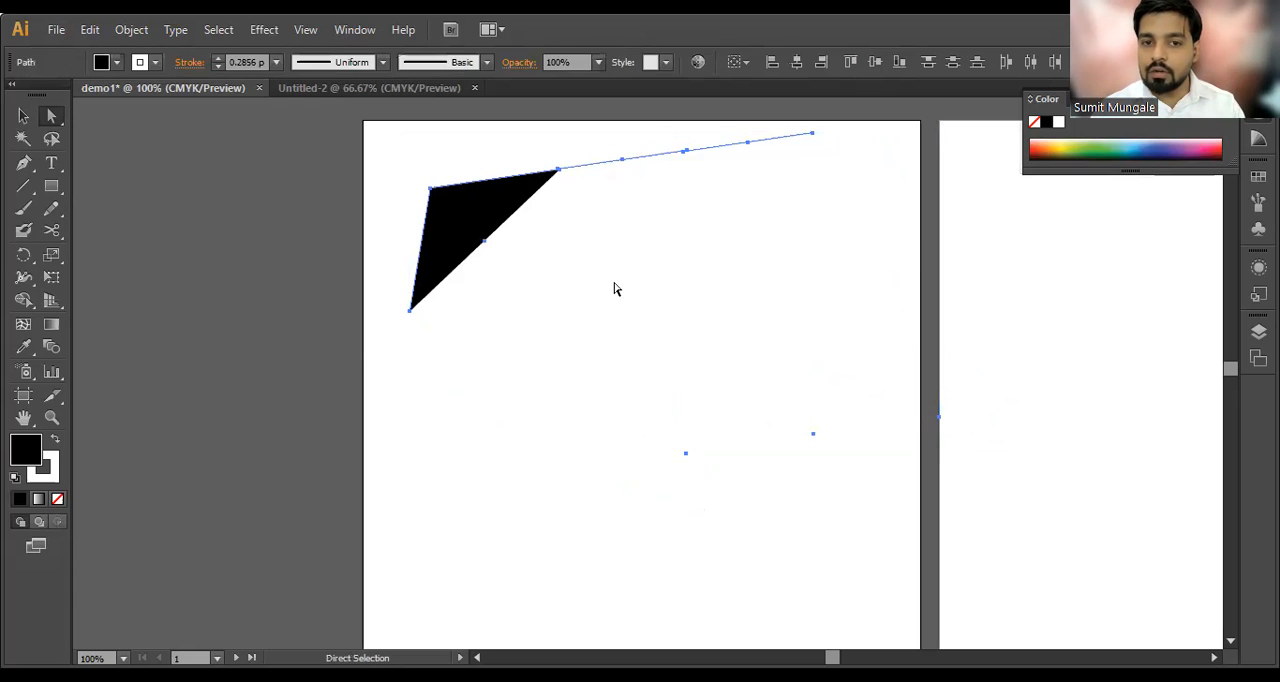
key(ctrl+z)
click(489, 414)
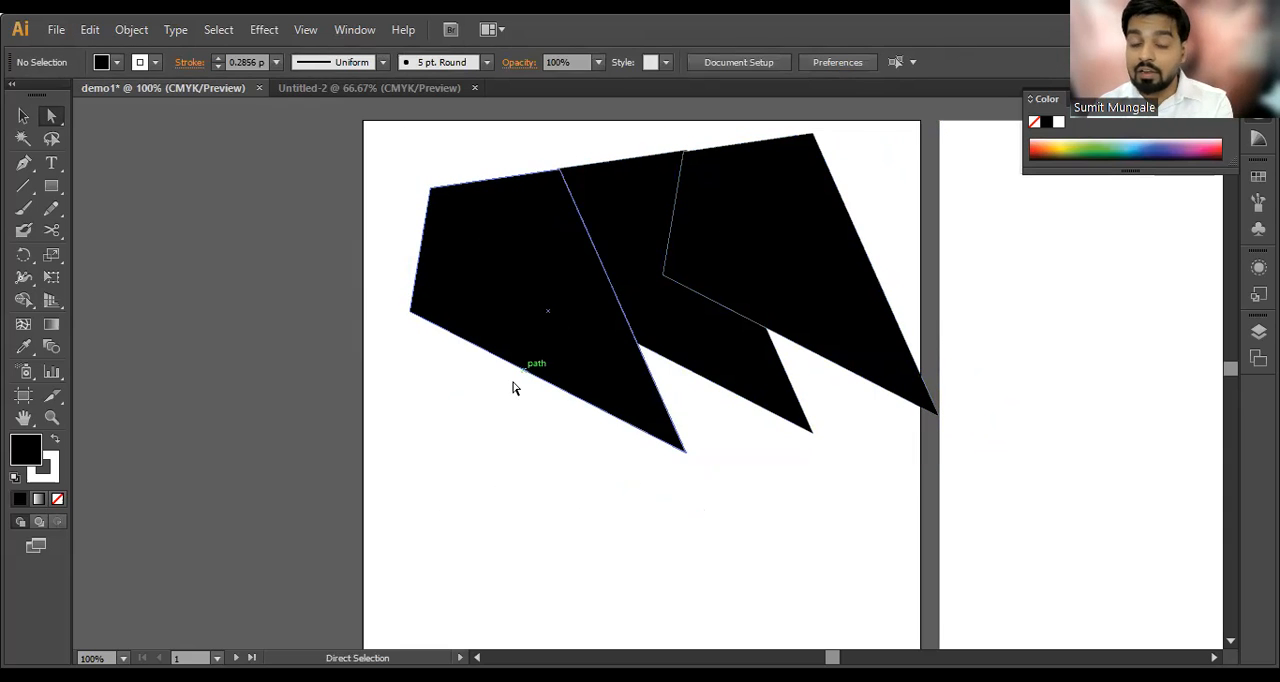
Step: Move the left shape's lower-left anchor down and the other two shapes' bottom tips down and left
drag(57, 123, 93, 118)
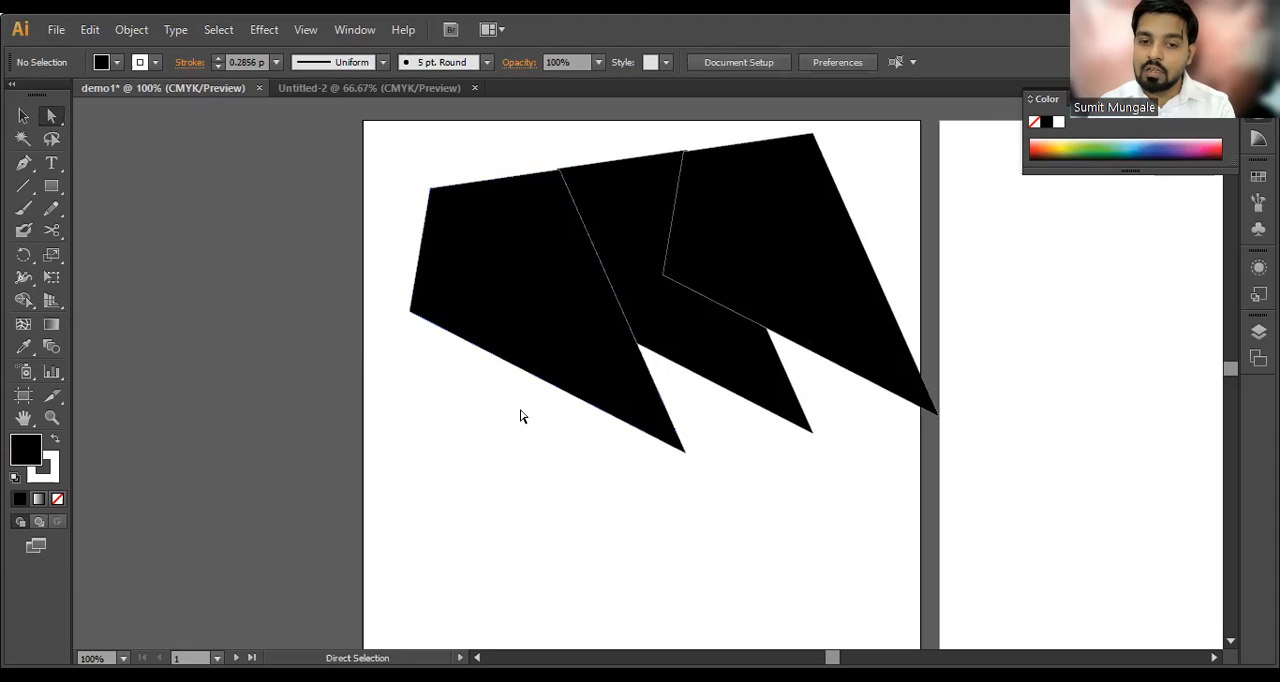
drag(411, 313, 404, 408)
drag(812, 432, 768, 513)
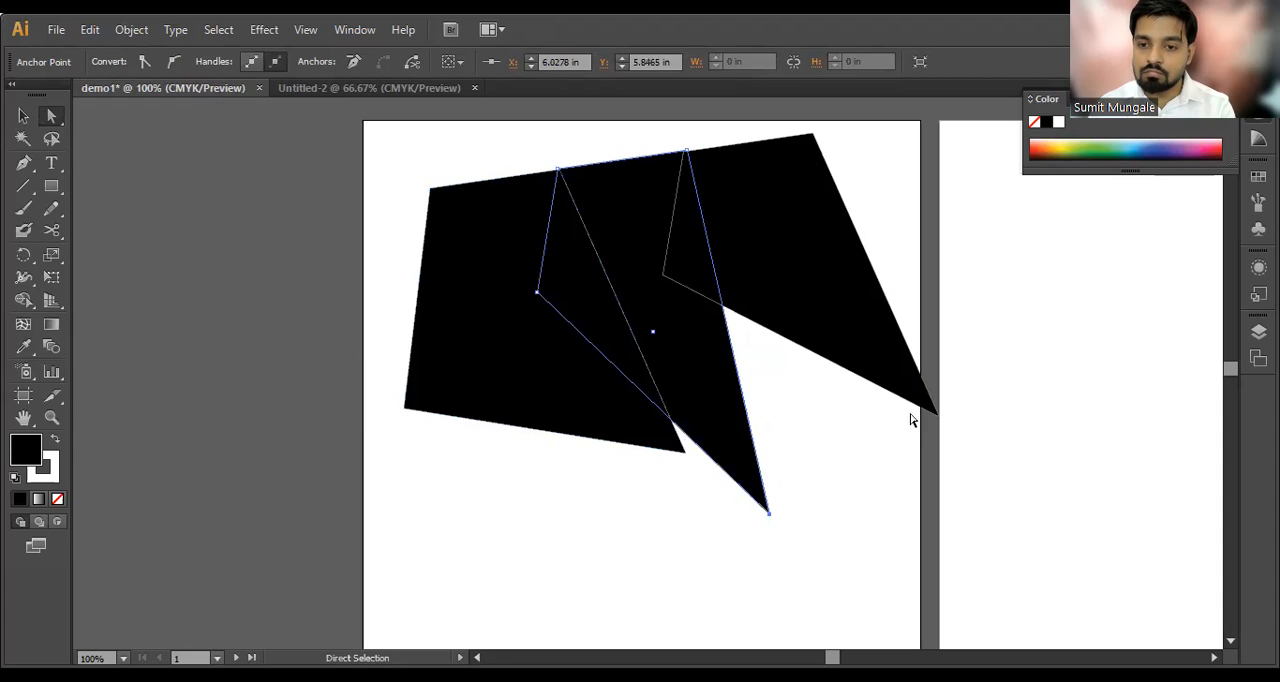
click(930, 411)
drag(932, 414, 825, 494)
key(ctrl+z)
click(870, 430)
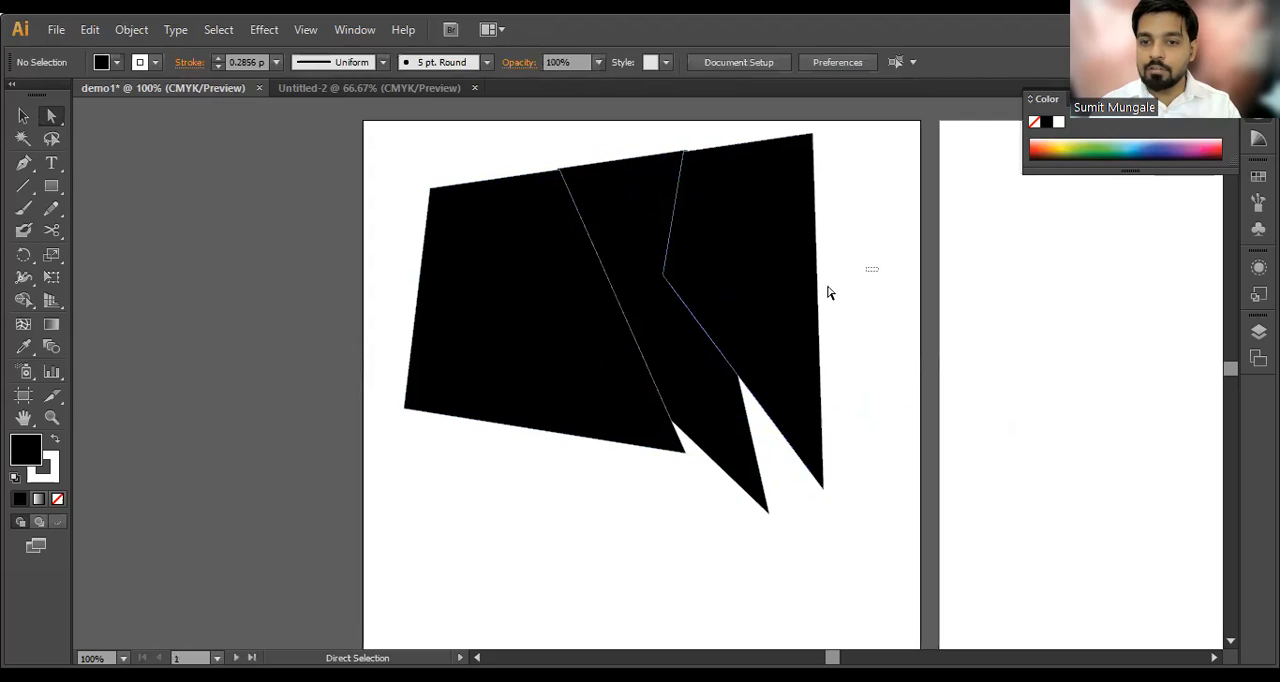
Step: Try cutting a marquee selection across the three reshaped pieces, and undo the cut
drag(829, 289, 519, 428)
key(ctrl+x)
key(ctrl+z)
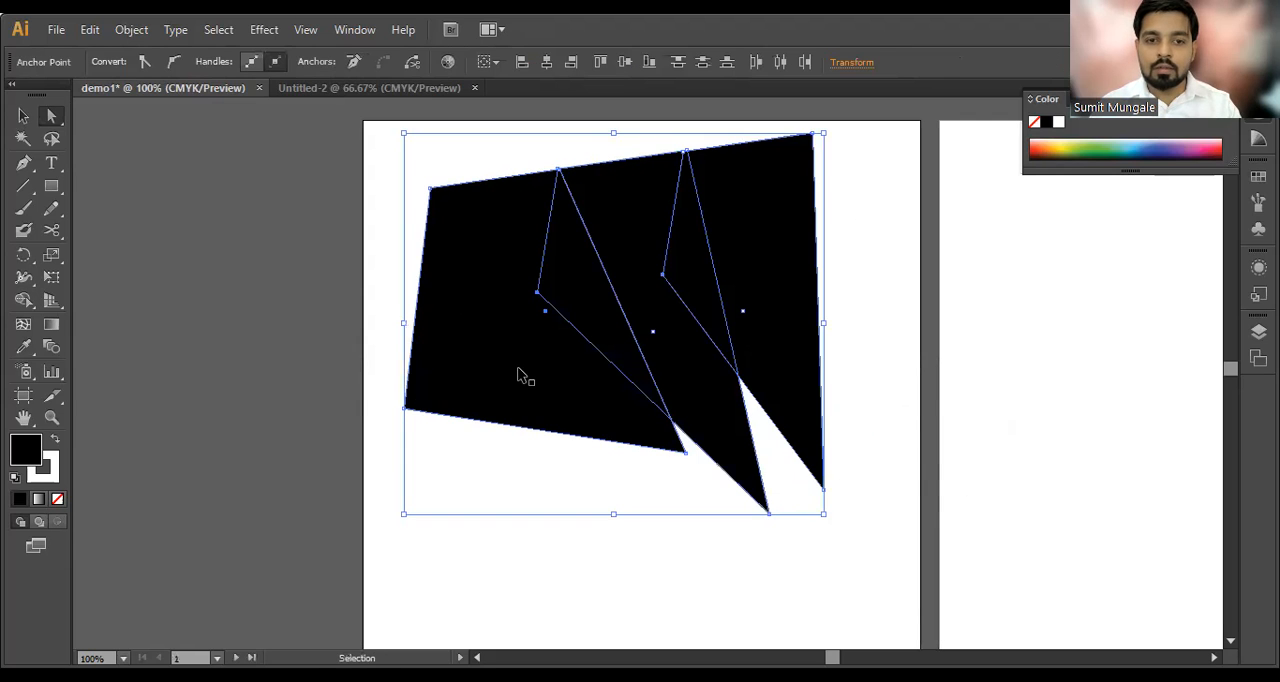
Step: Clear the first artboard by selecting and cutting all three shapes and their leftover anchor points
drag(380, 170, 916, 502)
key(ctrl+x)
drag(444, 139, 866, 508)
key(ctrl+x)
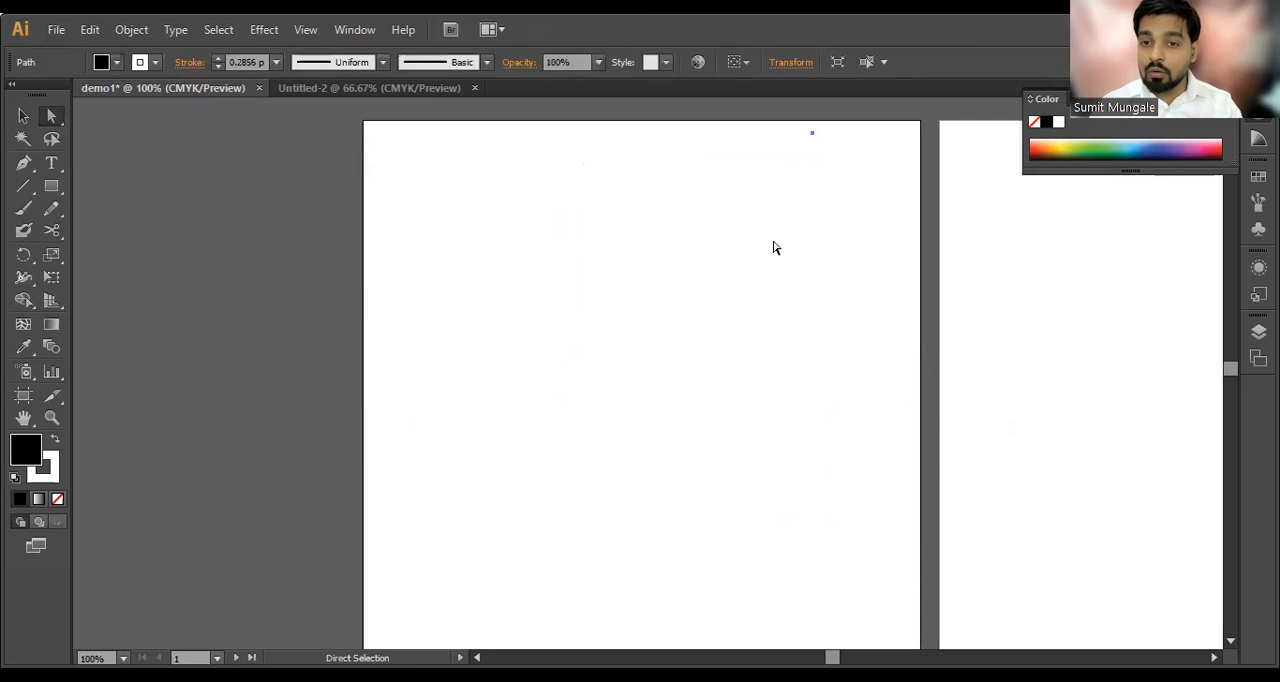
drag(635, 107, 823, 543)
key(ctrl+x)
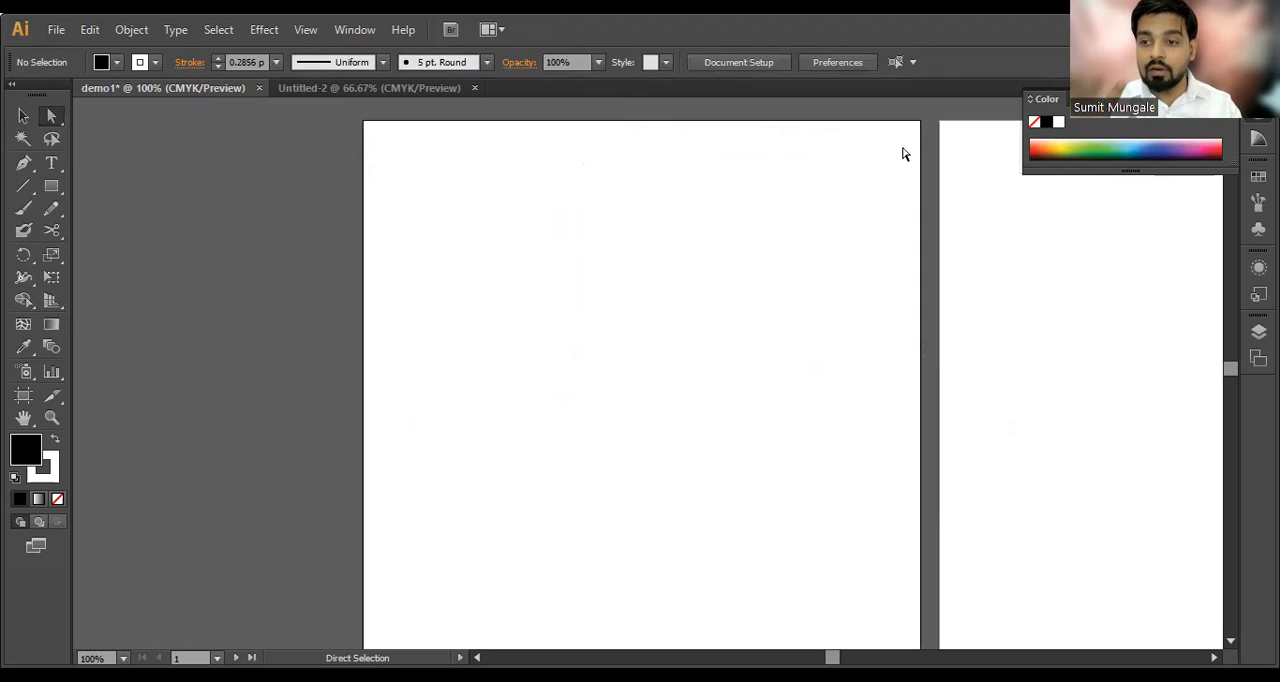
Step: Activate the Selection Tool, float the Color panel over the first artboard, and toggle it off and on
click(22, 117)
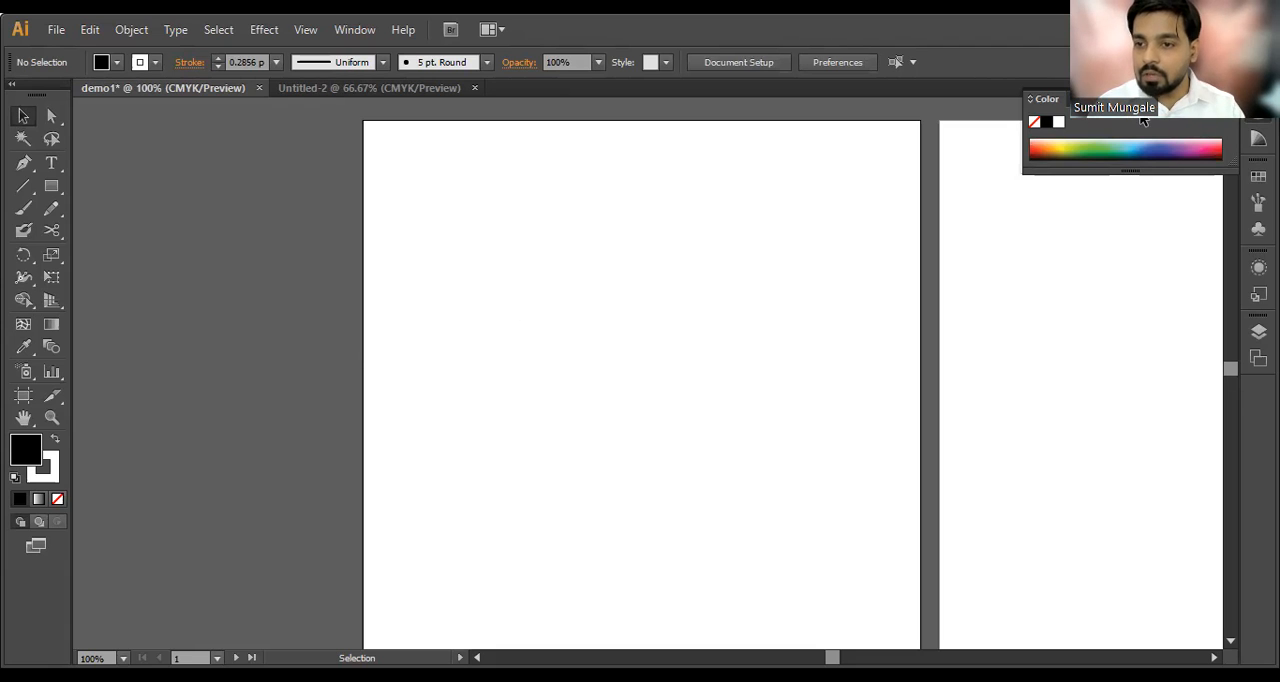
drag(1142, 101, 733, 168)
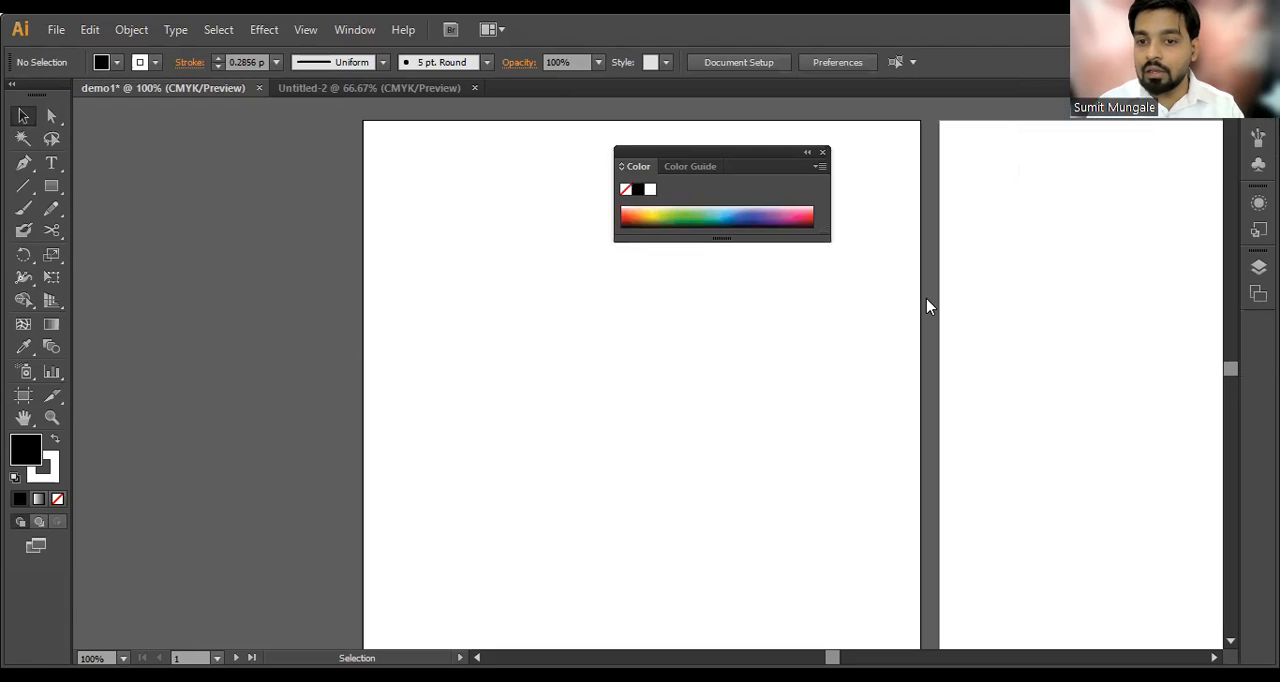
click(1038, 187)
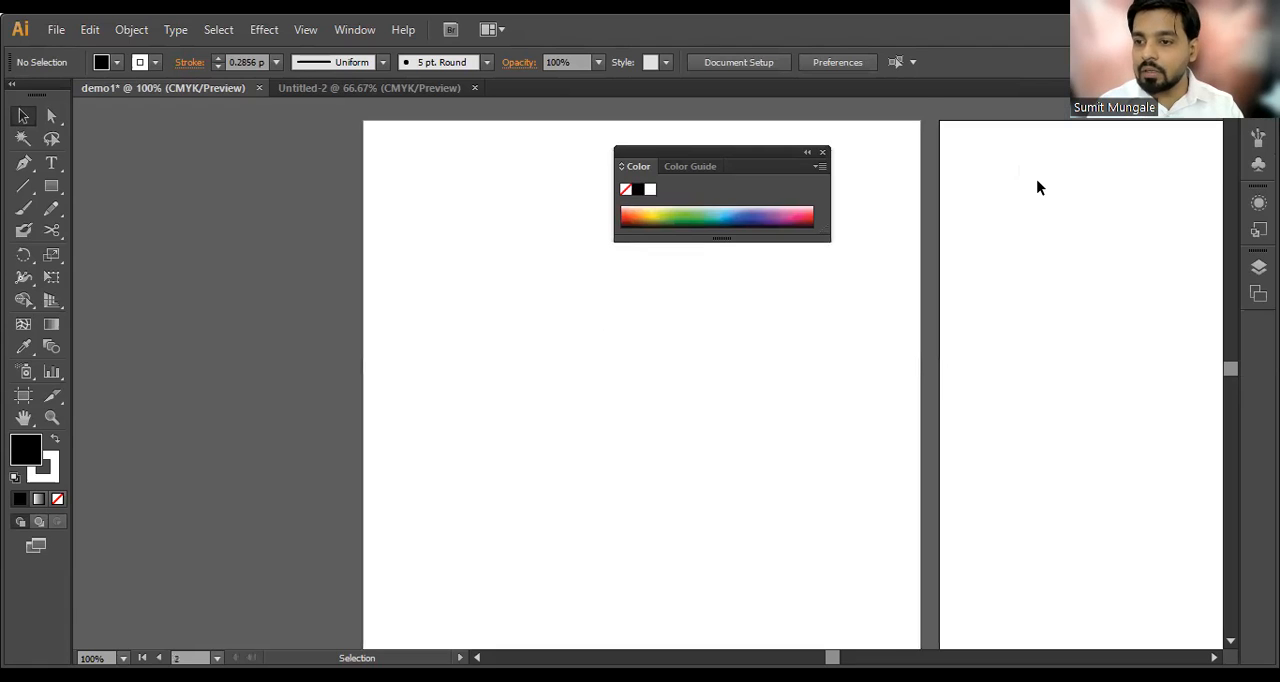
key(F6)
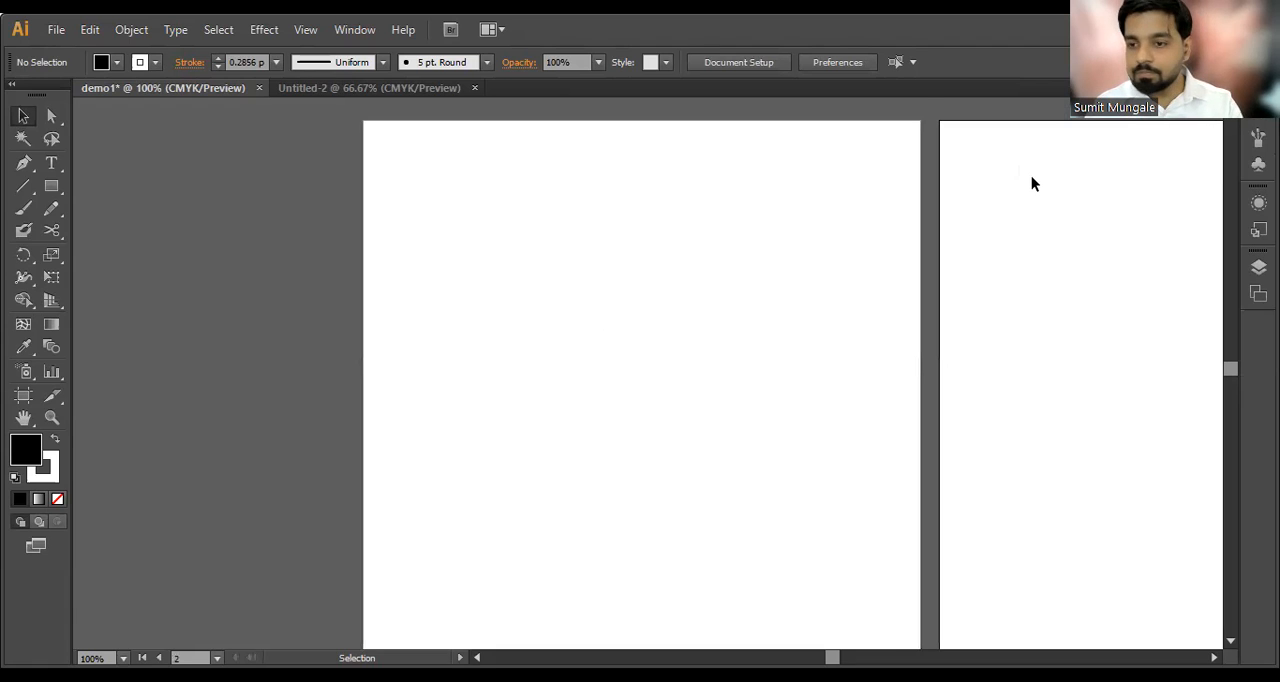
key(F6)
Step: Show the Layers panel, close the Color panel, and float Layers over the second artboard
key(F7)
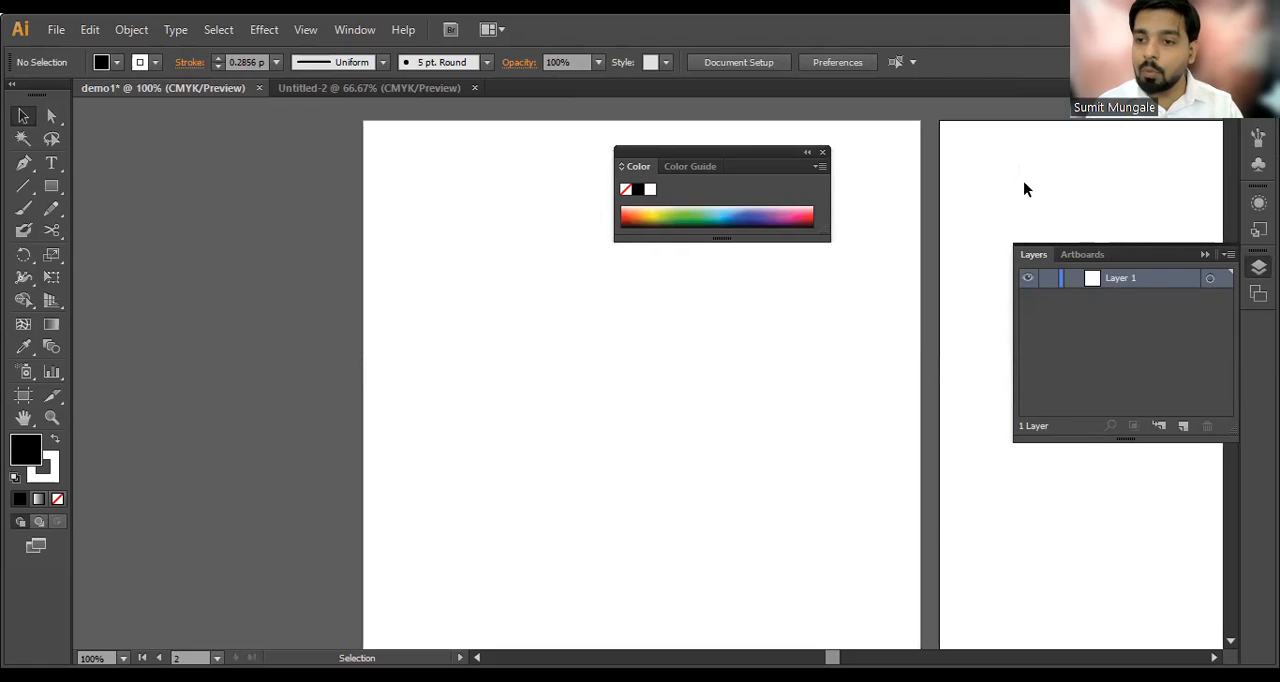
click(821, 153)
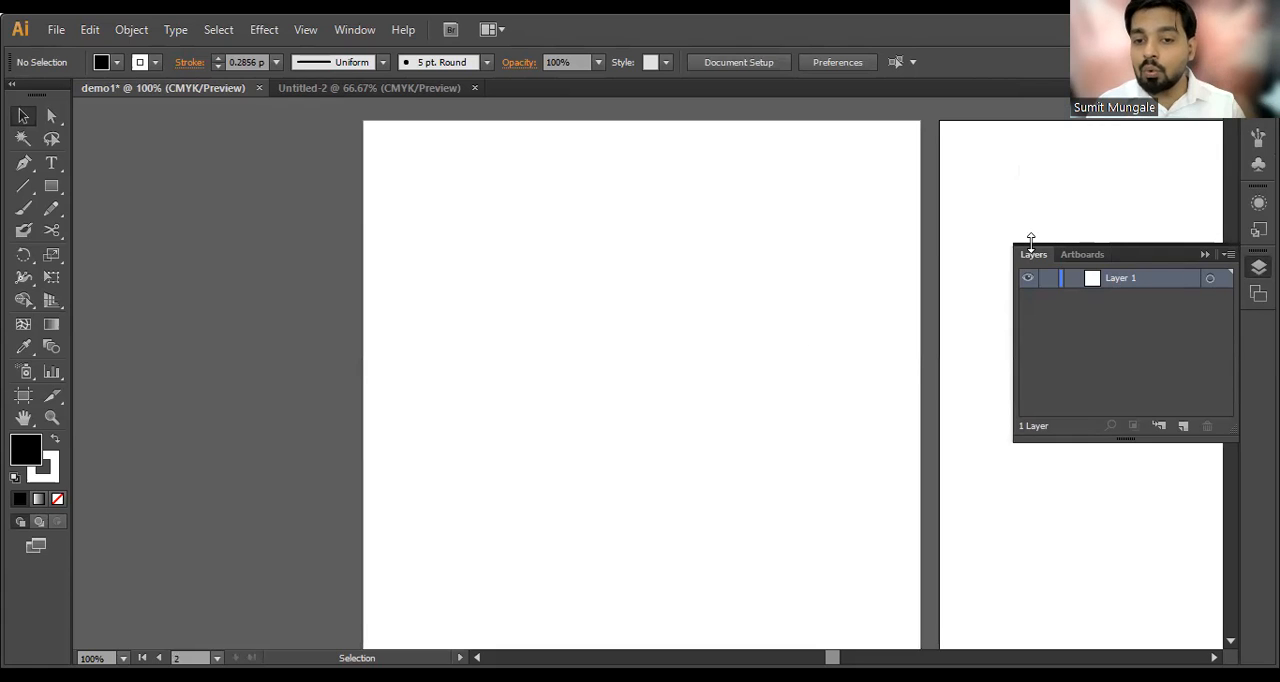
drag(1132, 258, 1008, 172)
key(F7)
key(F7)
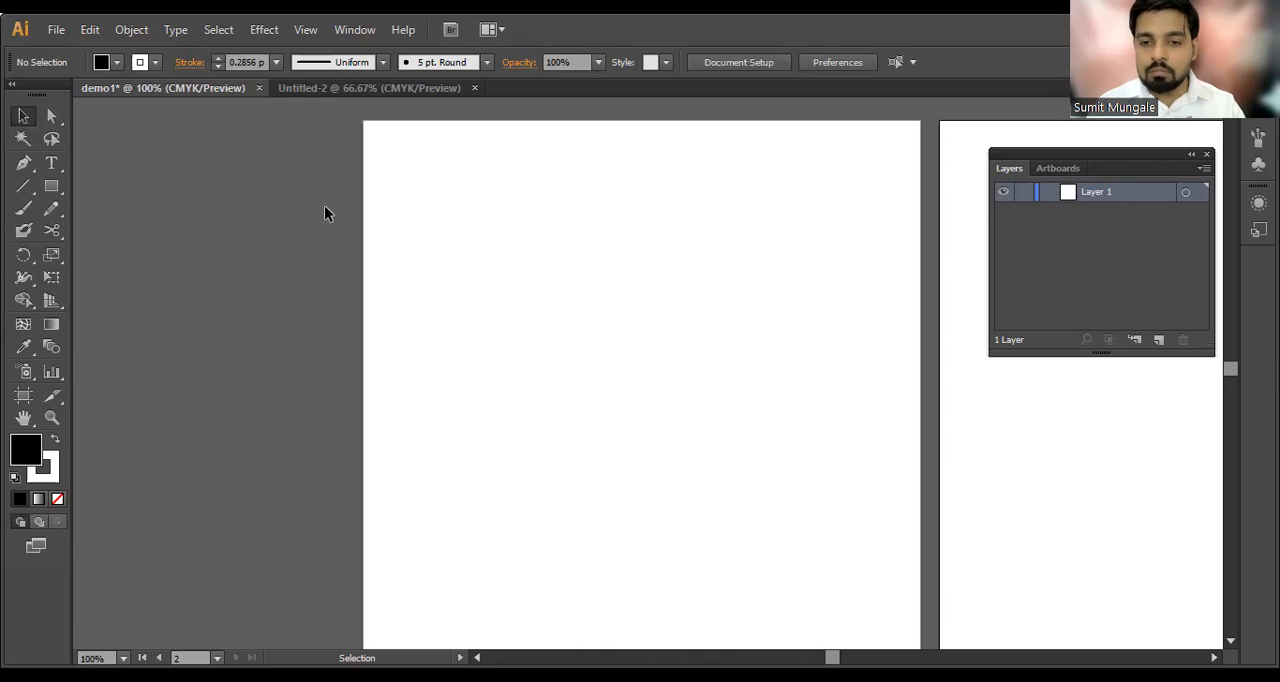
Step: Draw a black rectangle at the first artboard's upper left and place two copies below it and one to its right
click(51, 186)
mouse_move(420, 150)
mouse_down()
mouse_move(491, 229)
mouse_move(537, 232)
mouse_up()
key(v)
drag(482, 194, 631, 210)
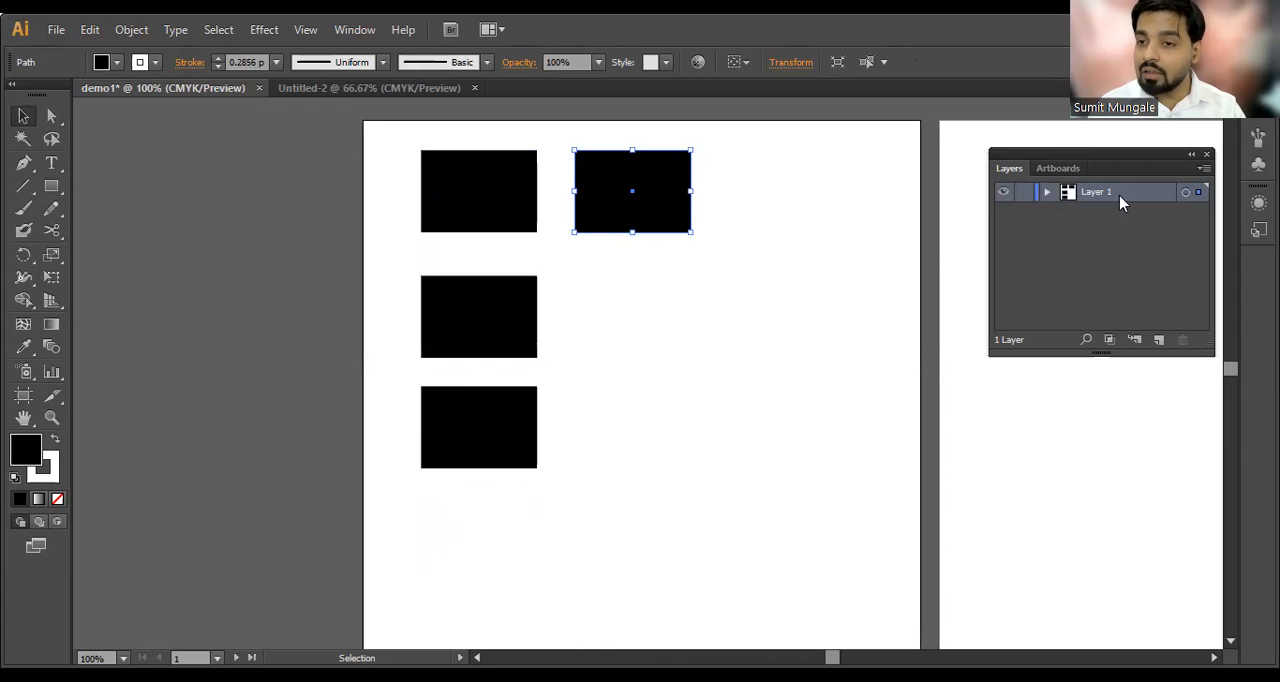
Step: Expand Layer 1 and duplicate the right-hand rectangle downward twice to complete two columns of three rectangles
click(1047, 191)
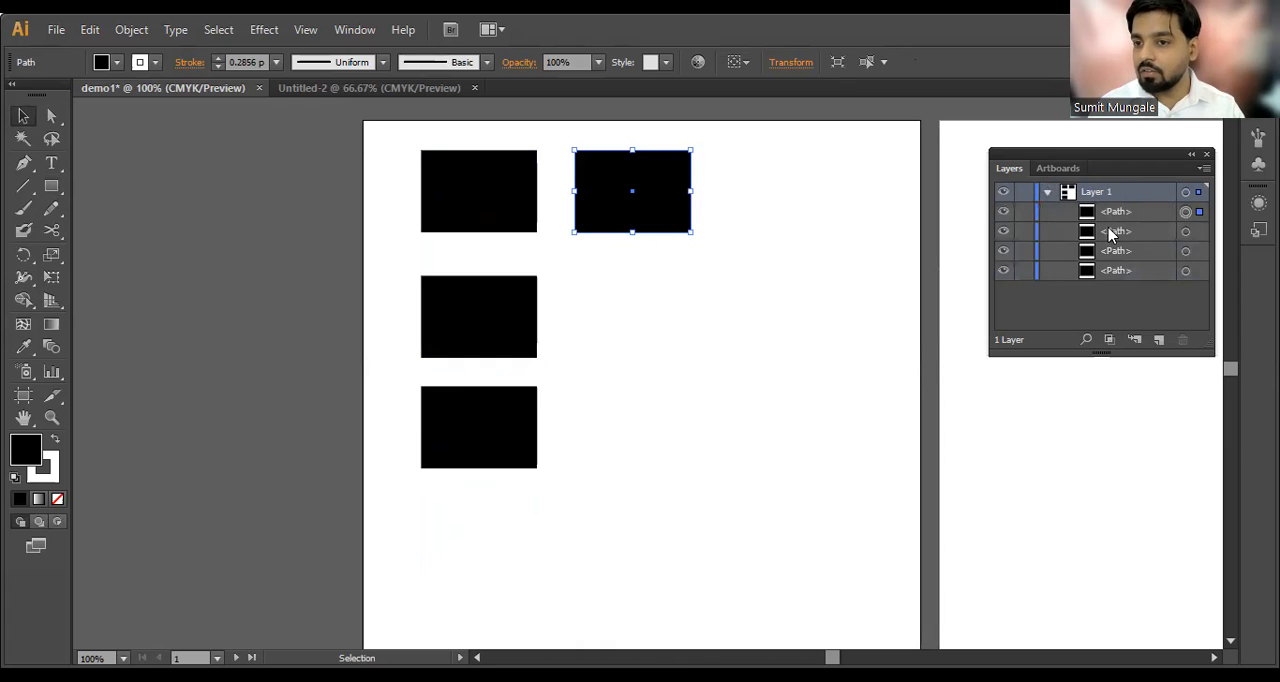
drag(640, 213, 638, 342)
drag(637, 342, 637, 456)
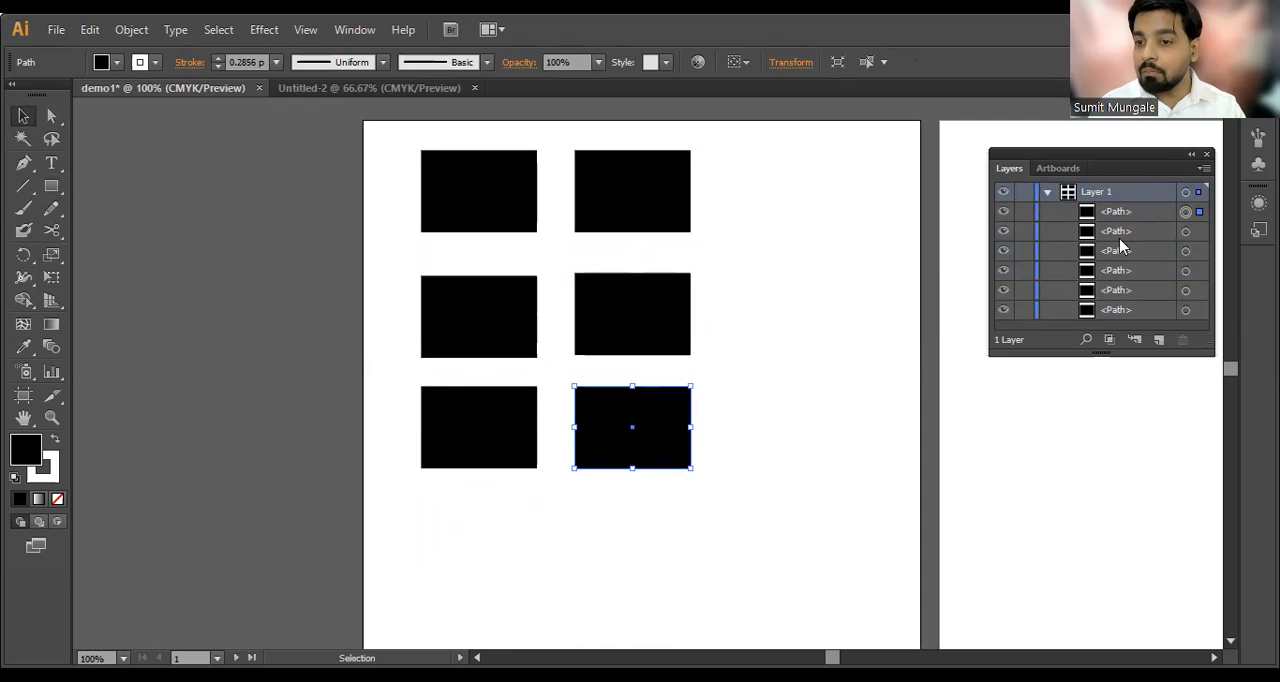
Step: Select the upper-left rectangle and examine its available fill and stroke swatches
click(474, 191)
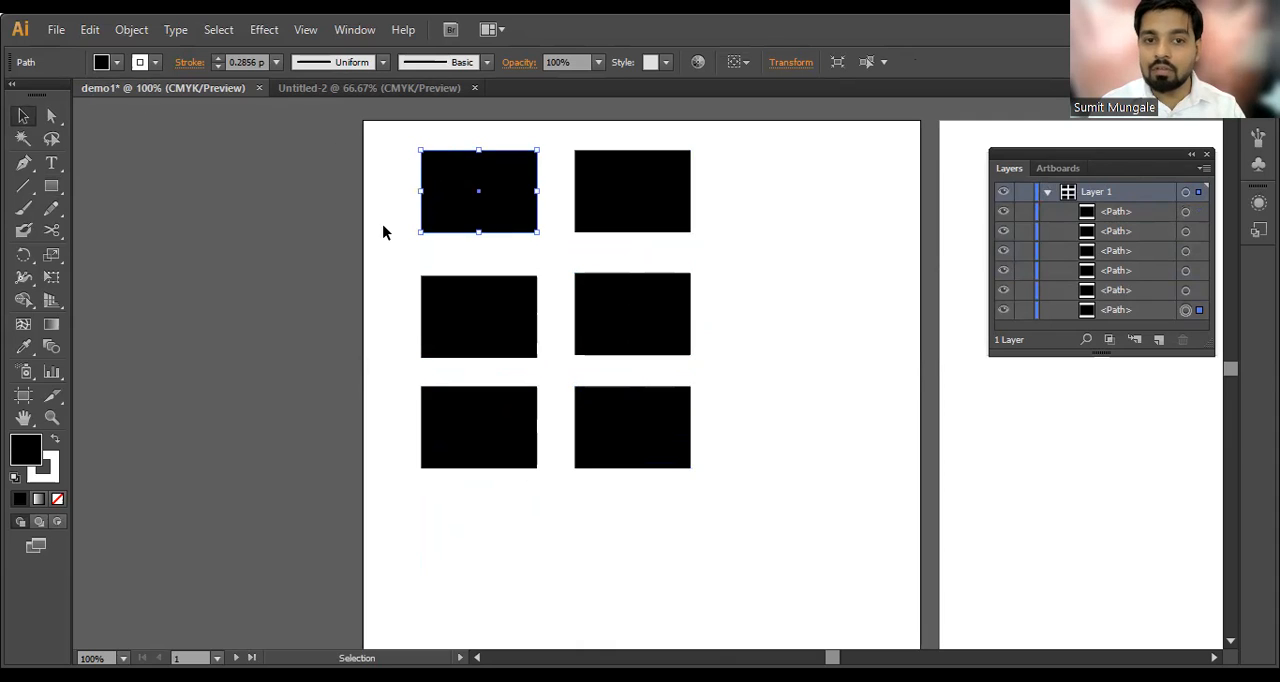
click(288, 192)
click(472, 192)
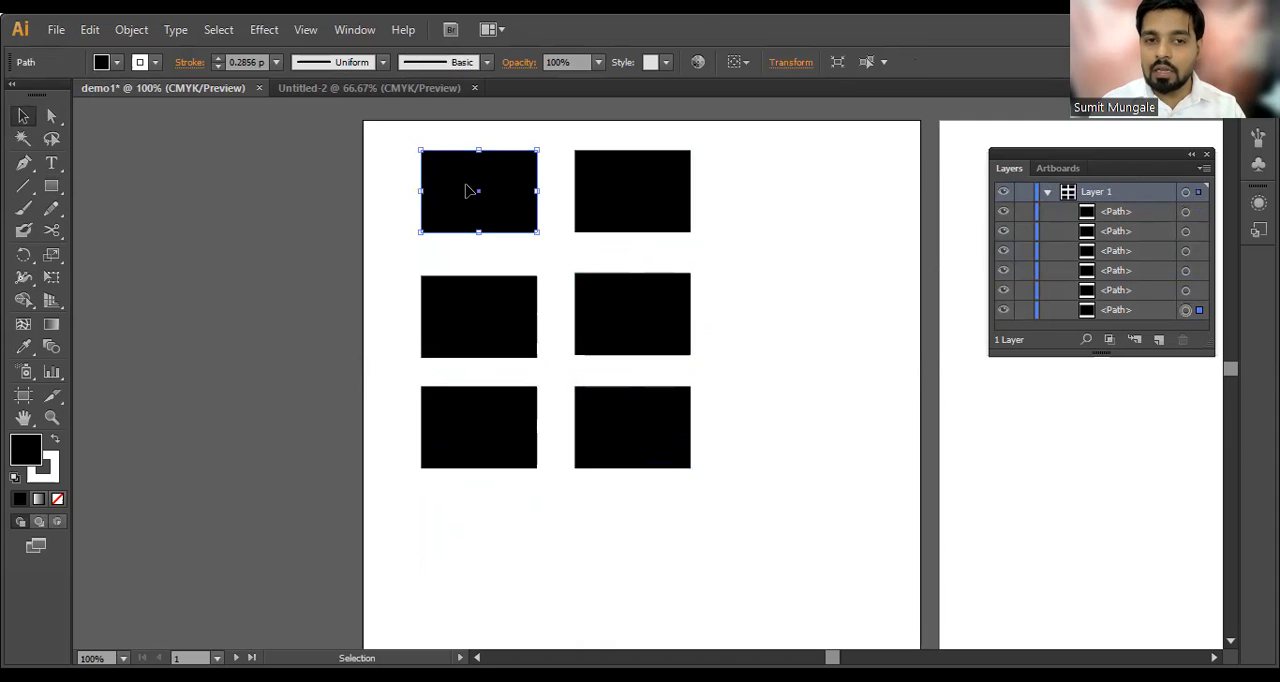
click(101, 64)
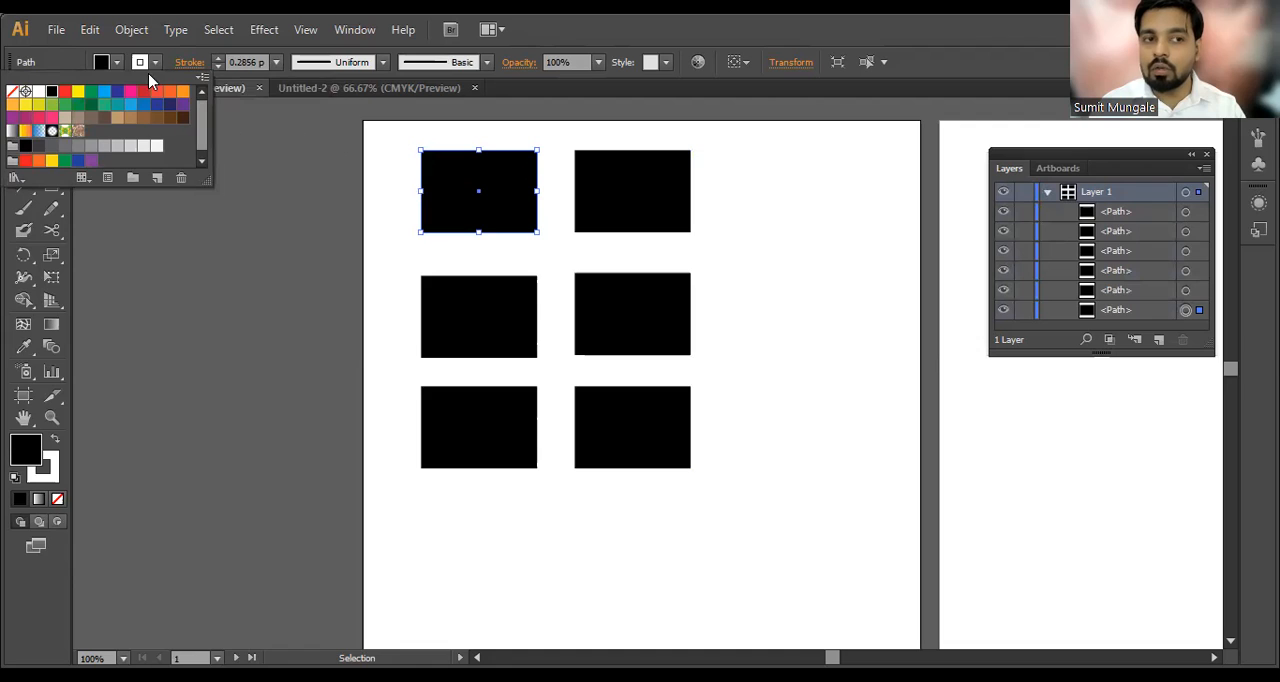
click(142, 64)
click(142, 64)
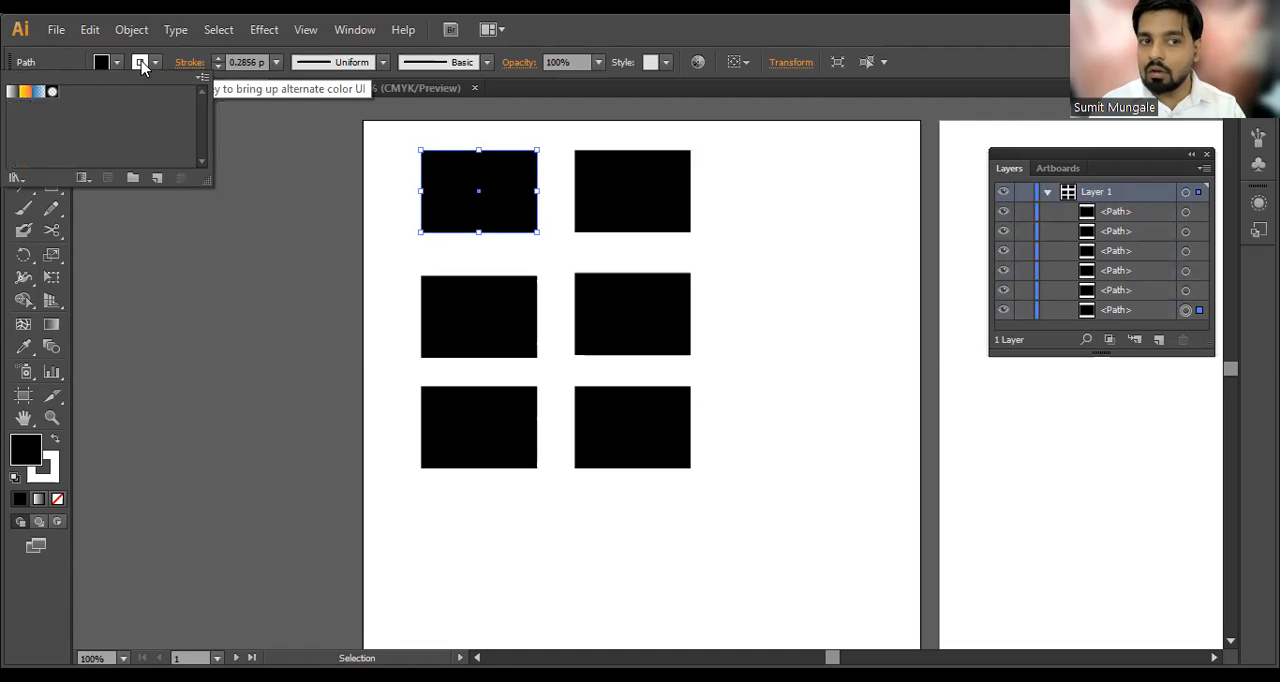
click(142, 64)
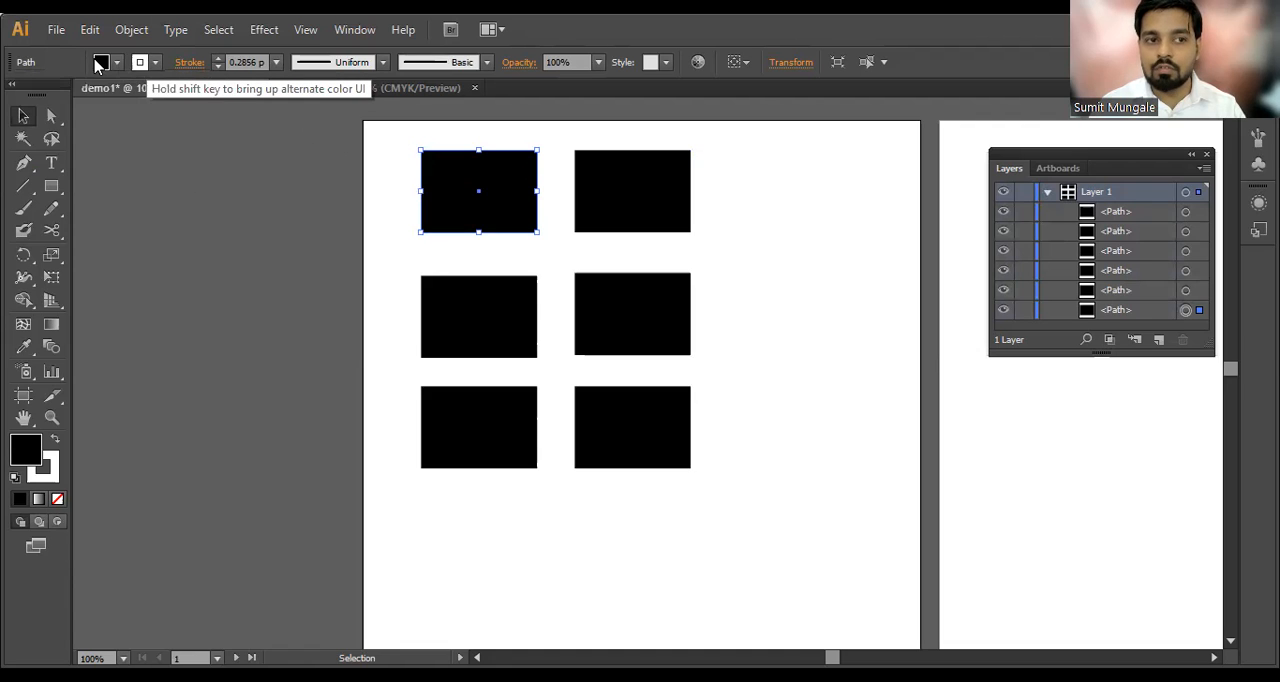
Step: Fill the upper-left rectangle with the red swatch
click(101, 62)
click(60, 92)
click(251, 213)
Step: Try changing the red rectangle's fill to black (000000) with the Color Picker, and undo the change
click(495, 198)
click(141, 63)
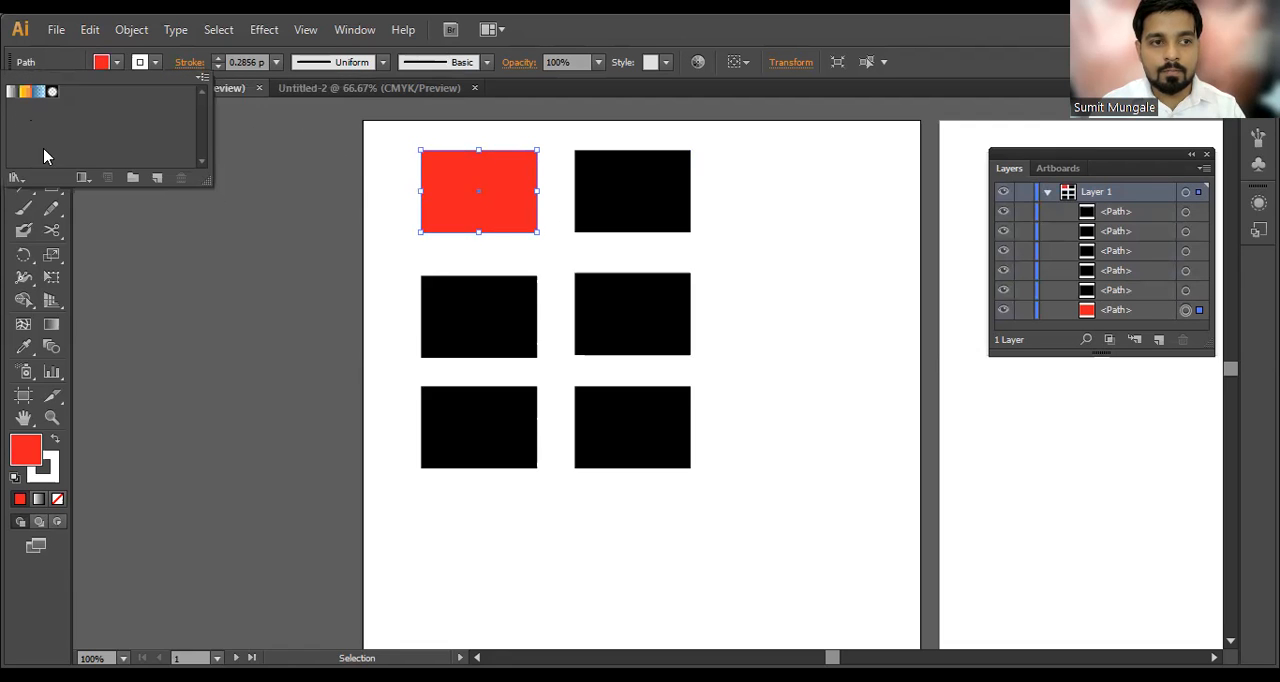
double_click(26, 450)
drag(987, 462, 998, 480)
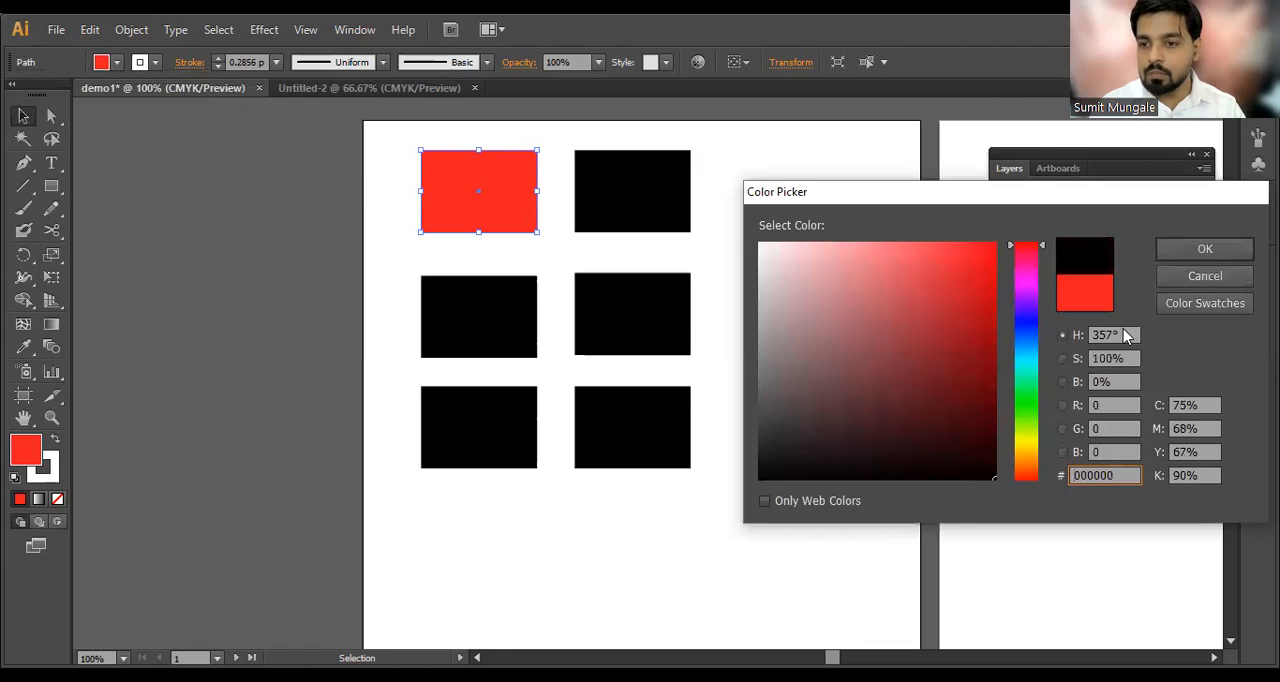
click(1195, 252)
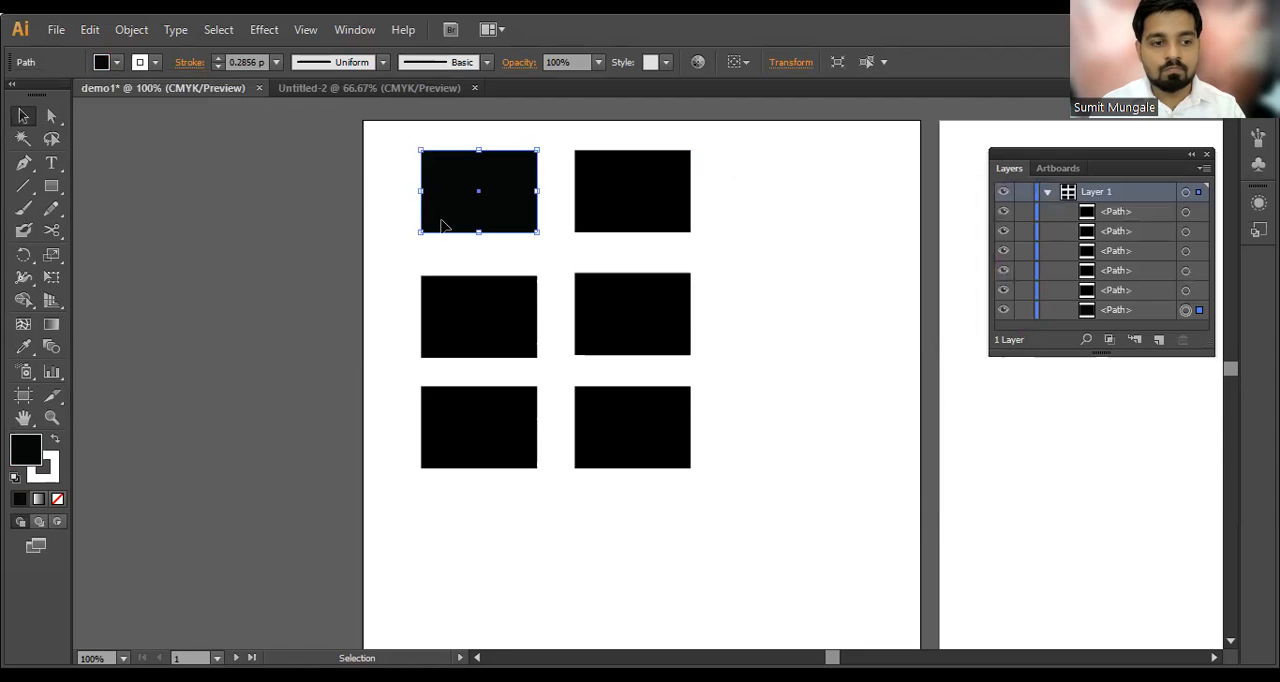
key(ctrl+z)
Step: Reselect the red rectangle and set its stroke color to black
click(291, 365)
click(440, 222)
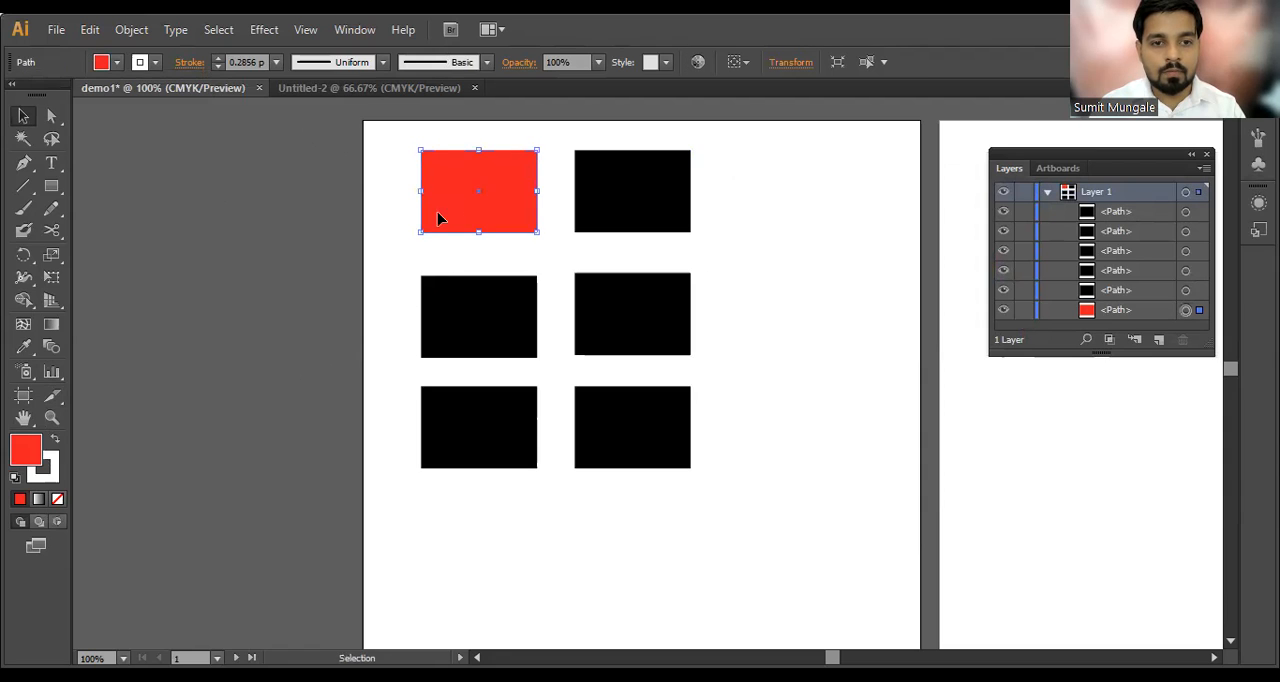
click(48, 480)
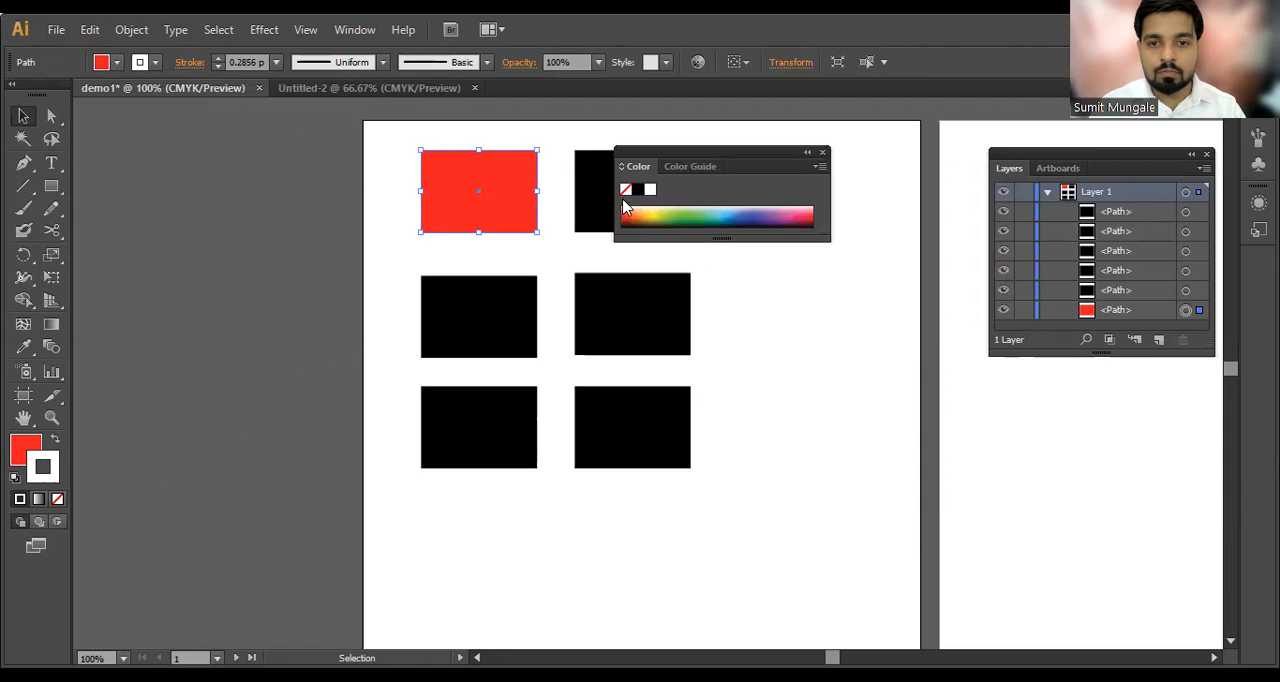
click(638, 190)
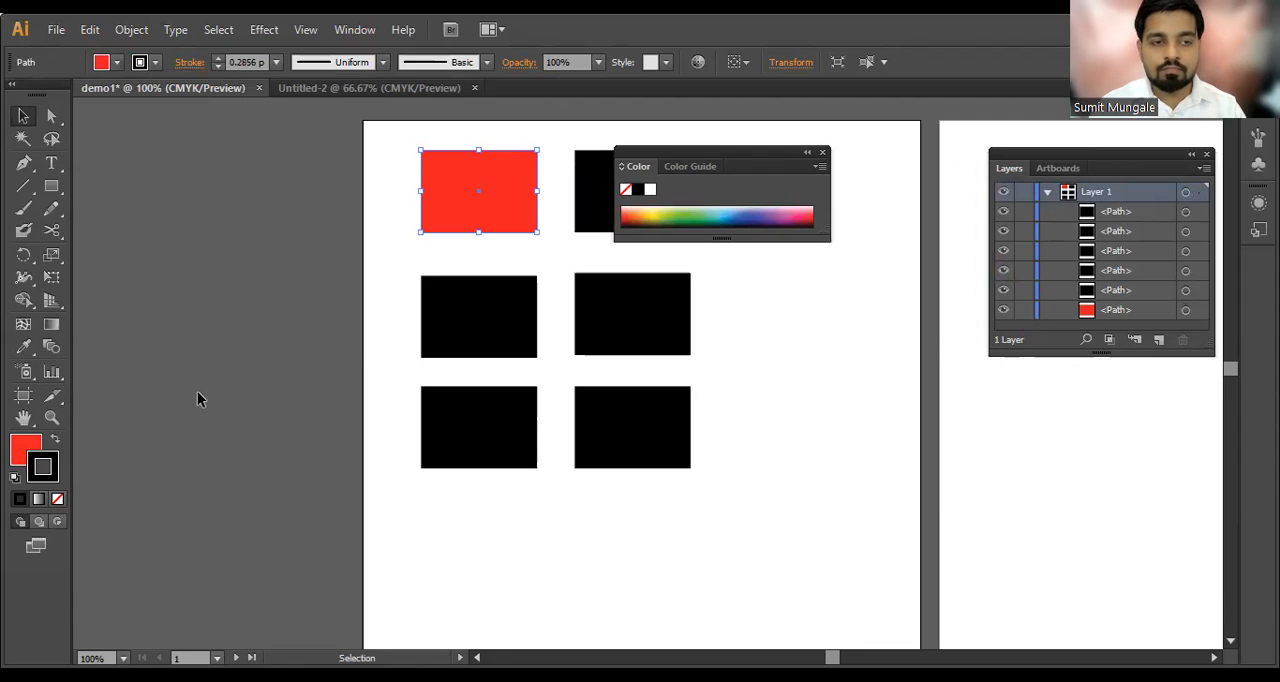
Step: Set the red rectangle's stroke weight to 9 pt and close the floating Color panel
click(197, 399)
click(257, 62)
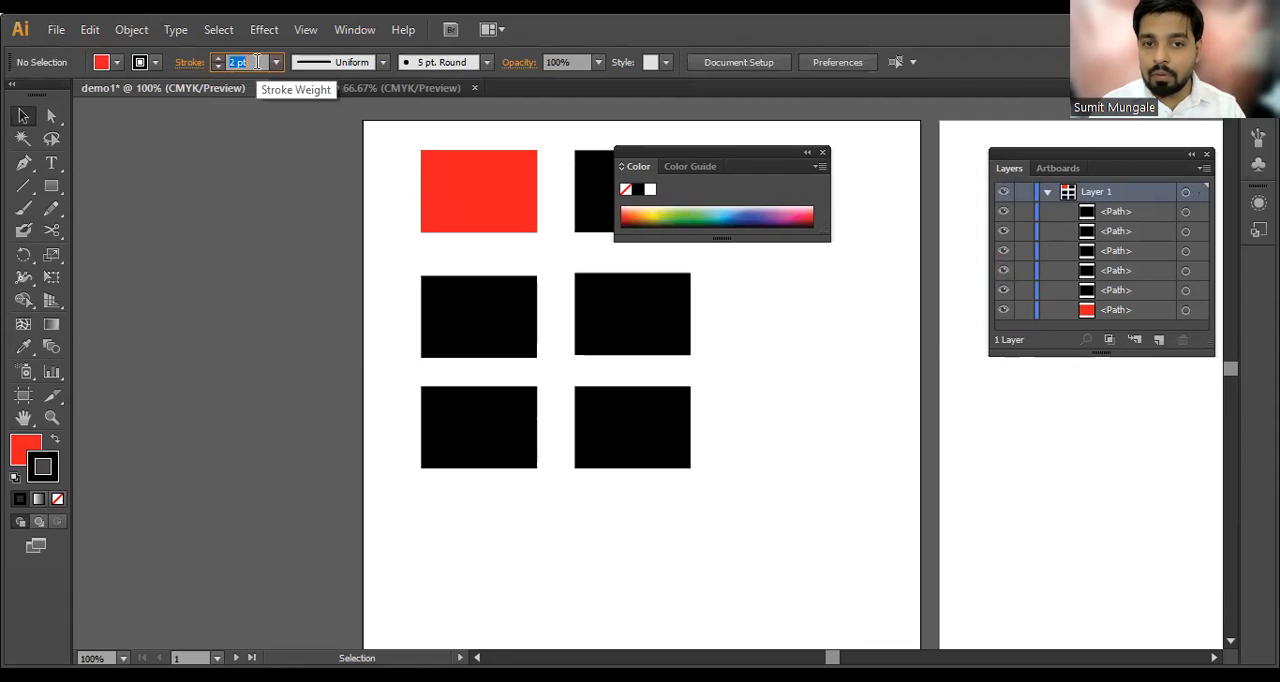
click(462, 204)
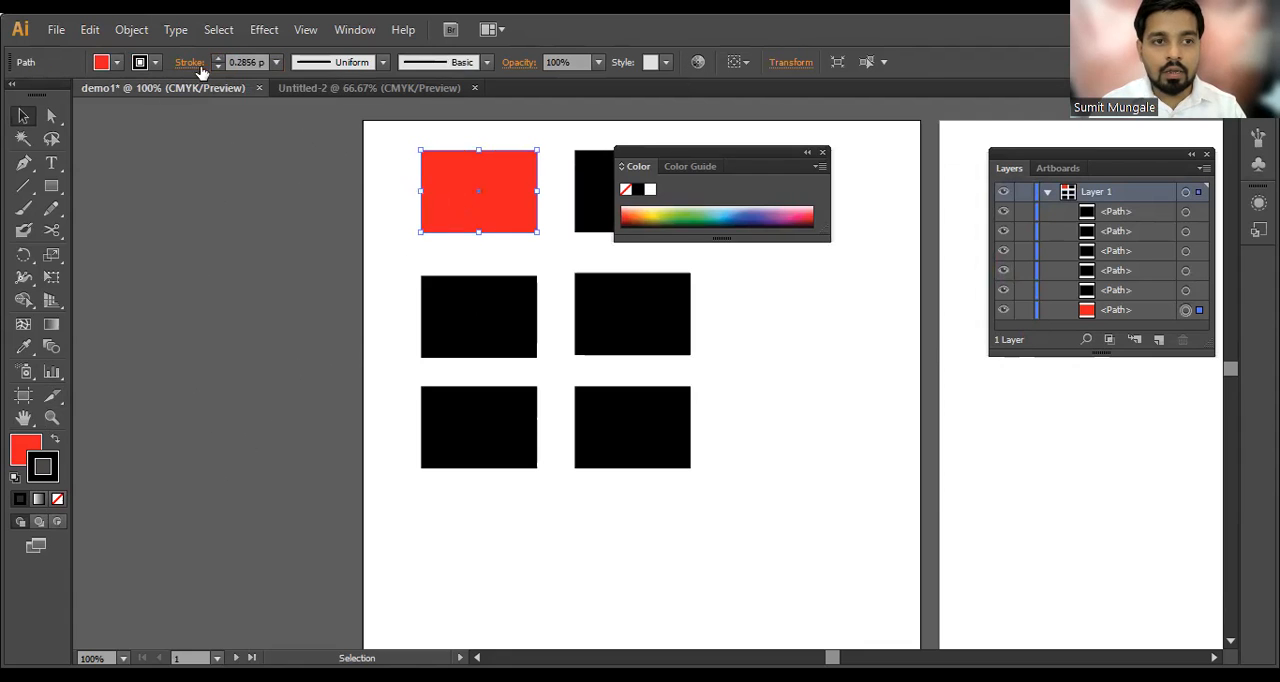
scroll(241, 65, up, 9)
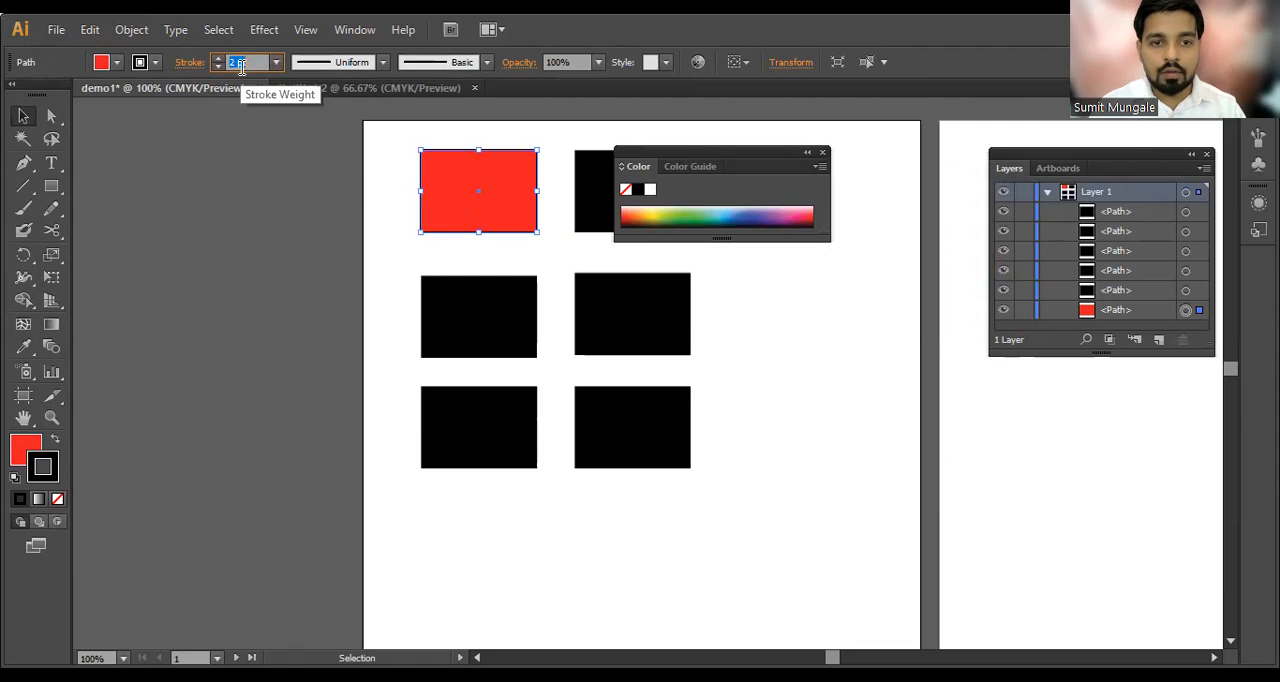
click(822, 152)
click(589, 251)
Step: Fill the black rectangle below the red one with the yellow swatch
click(460, 300)
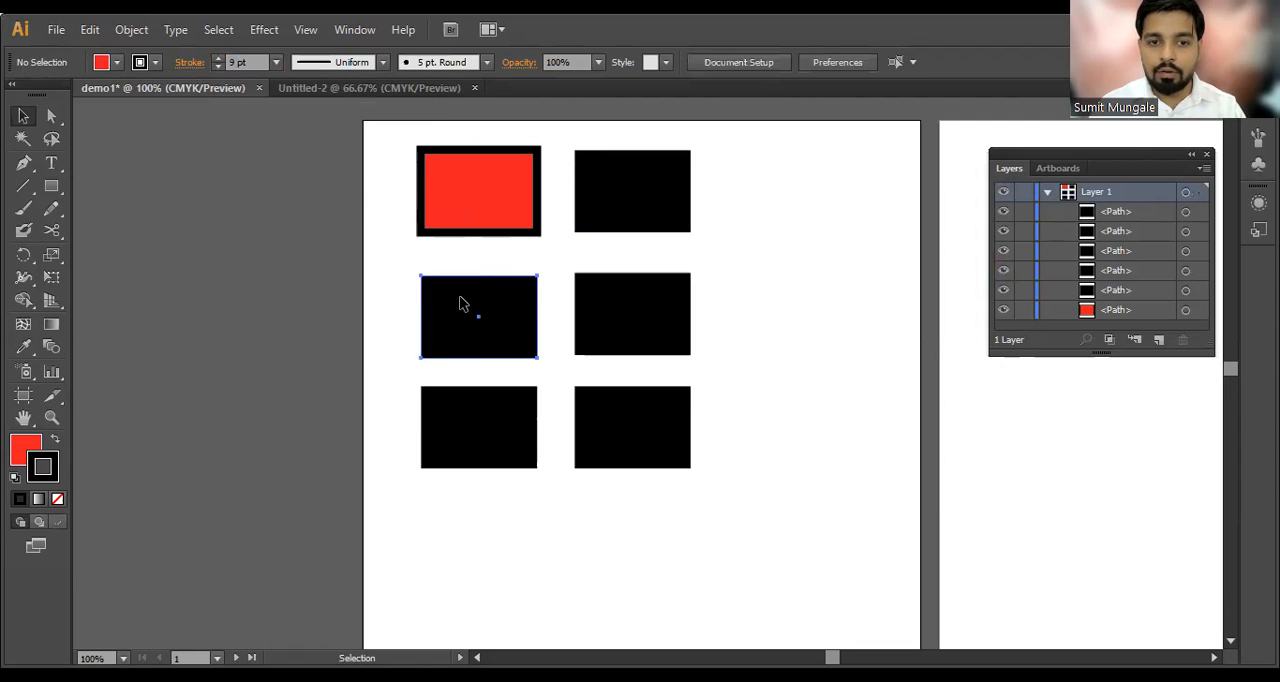
click(462, 303)
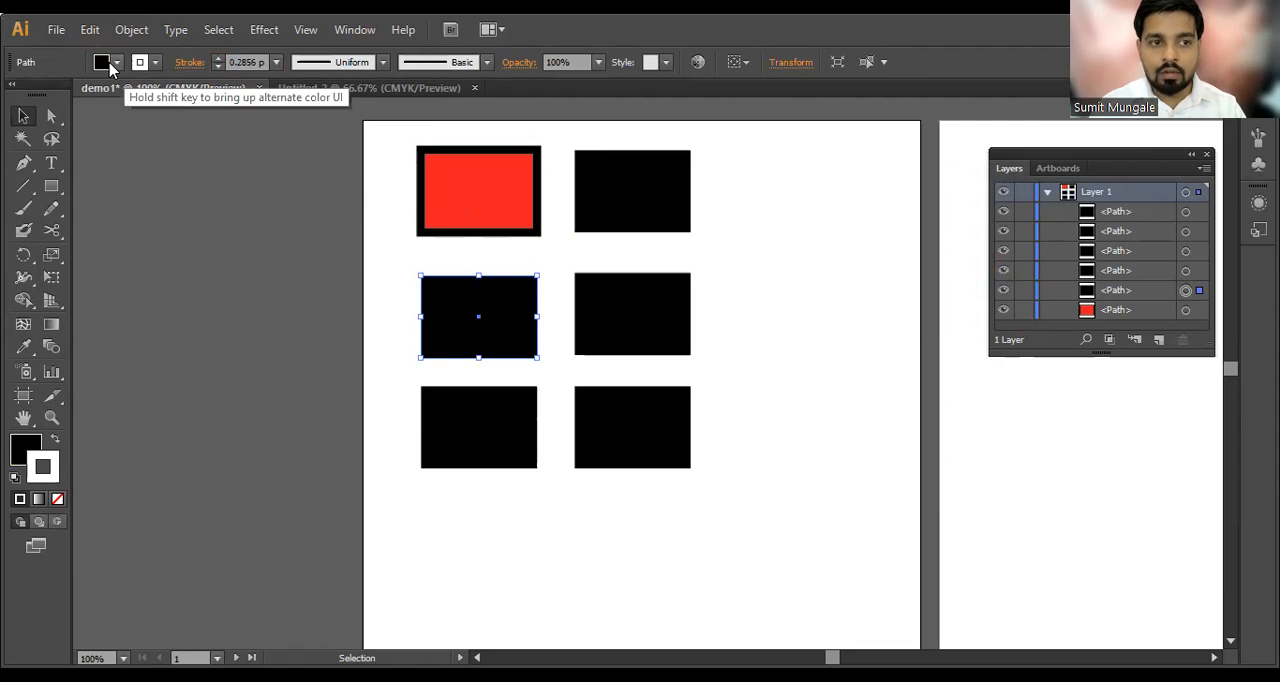
click(111, 66)
click(77, 94)
click(373, 350)
click(424, 336)
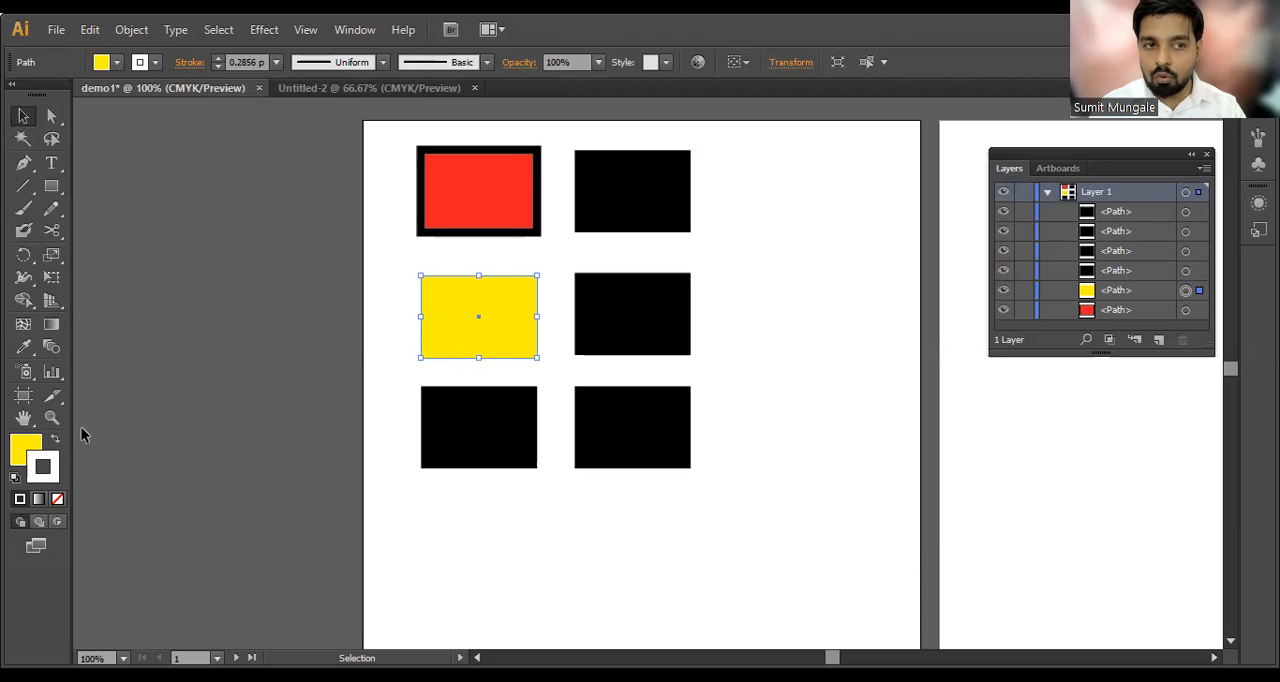
Step: Set the yellow rectangle's stroke color to red (fc0013) with the Color Picker
click(140, 63)
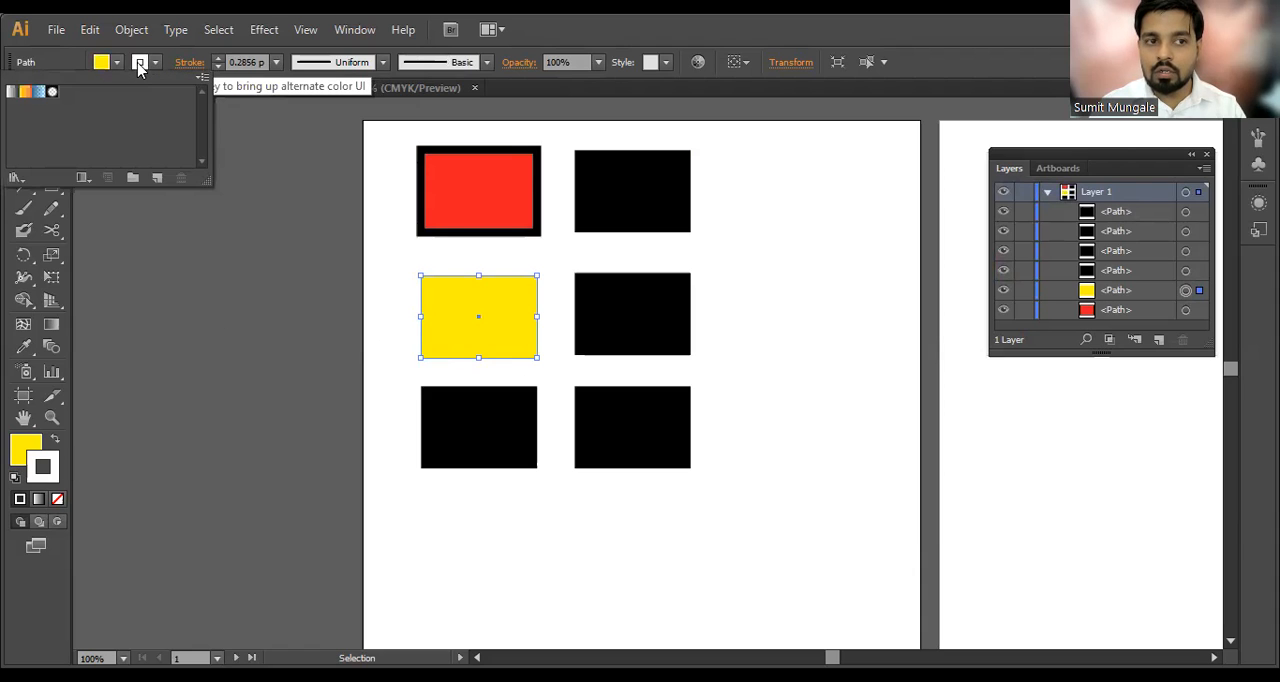
click(140, 65)
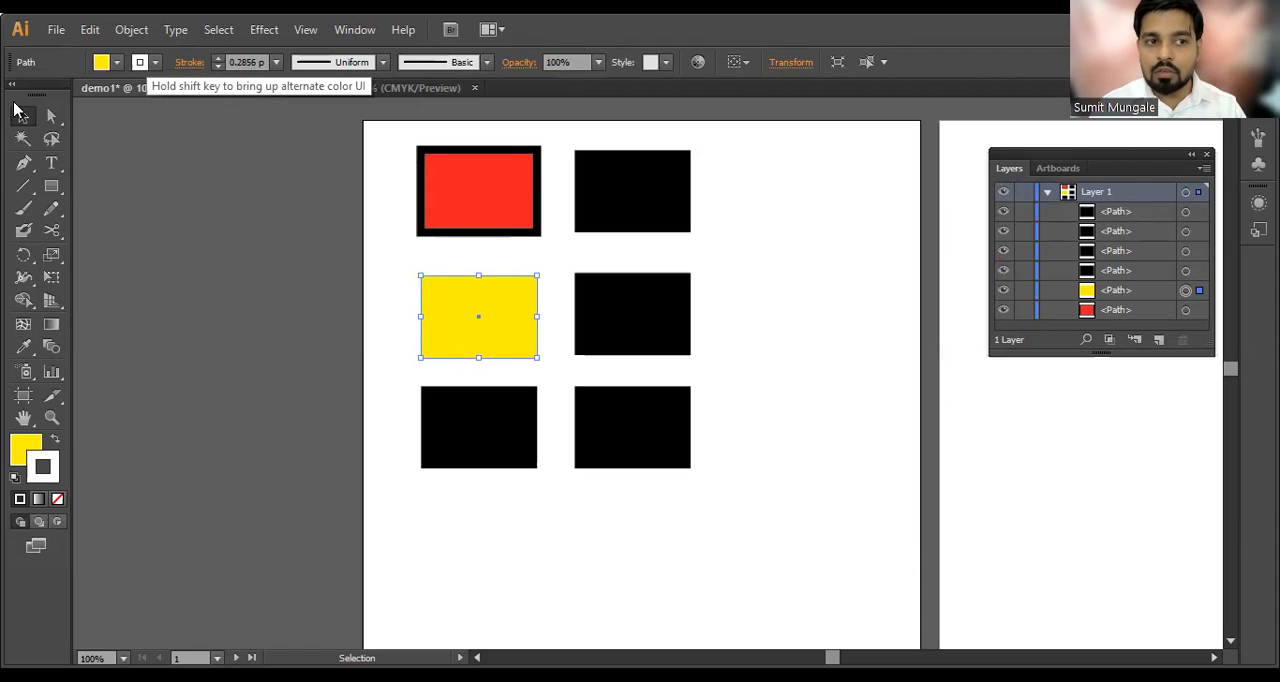
click(140, 65)
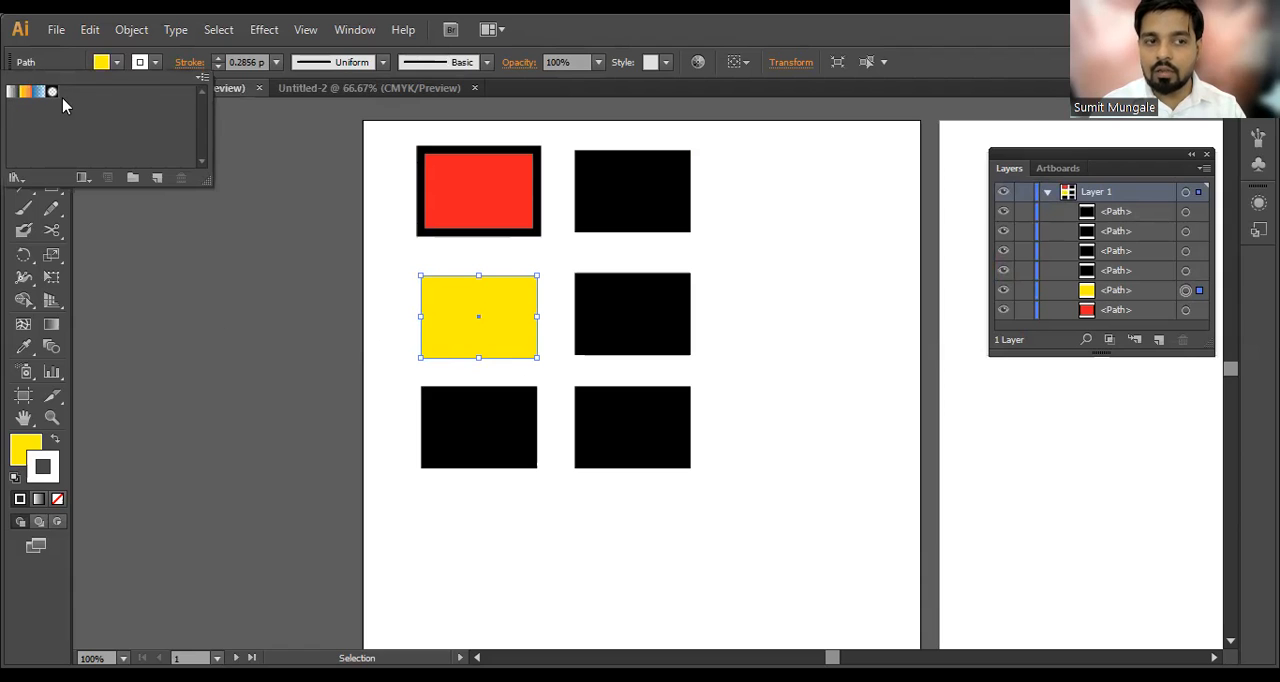
click(140, 65)
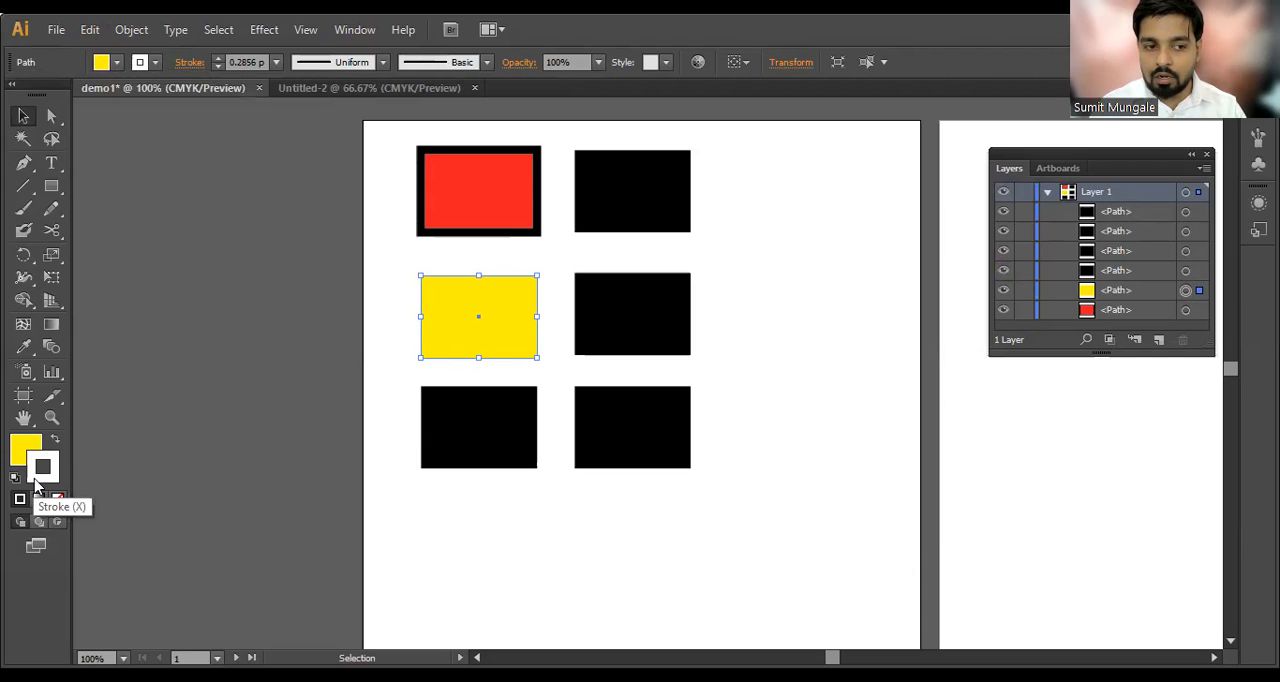
double_click(43, 467)
drag(946, 296, 1010, 244)
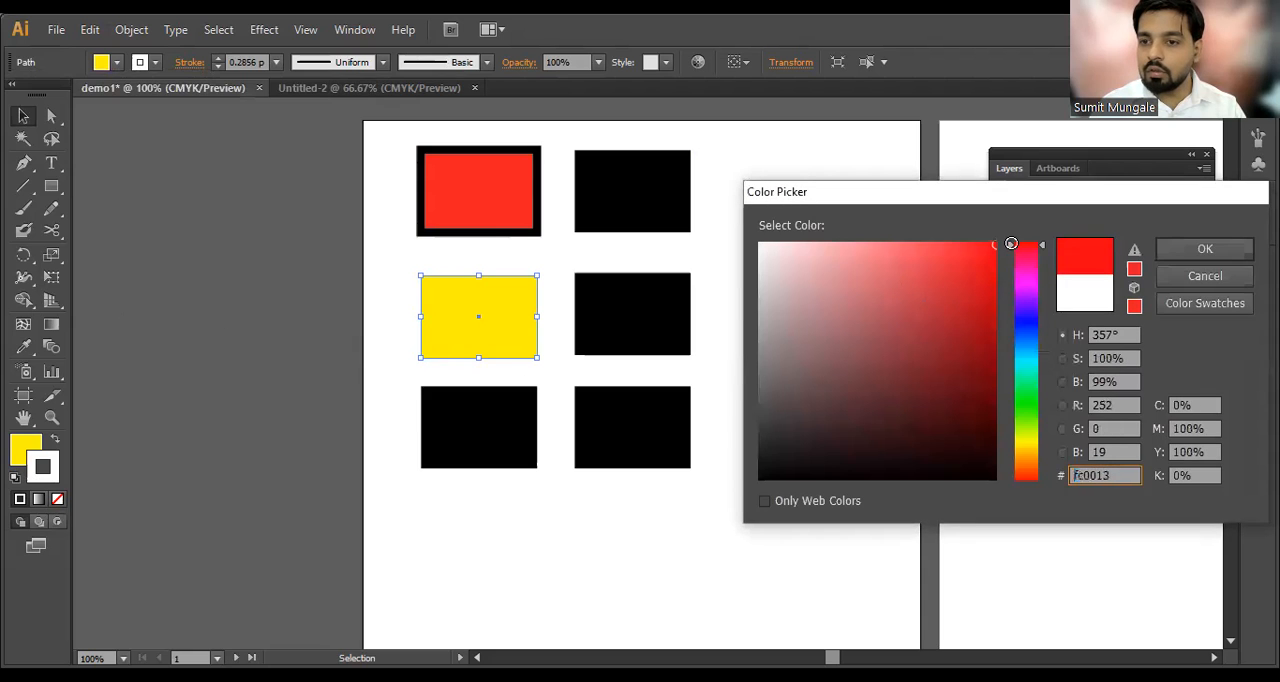
click(1201, 251)
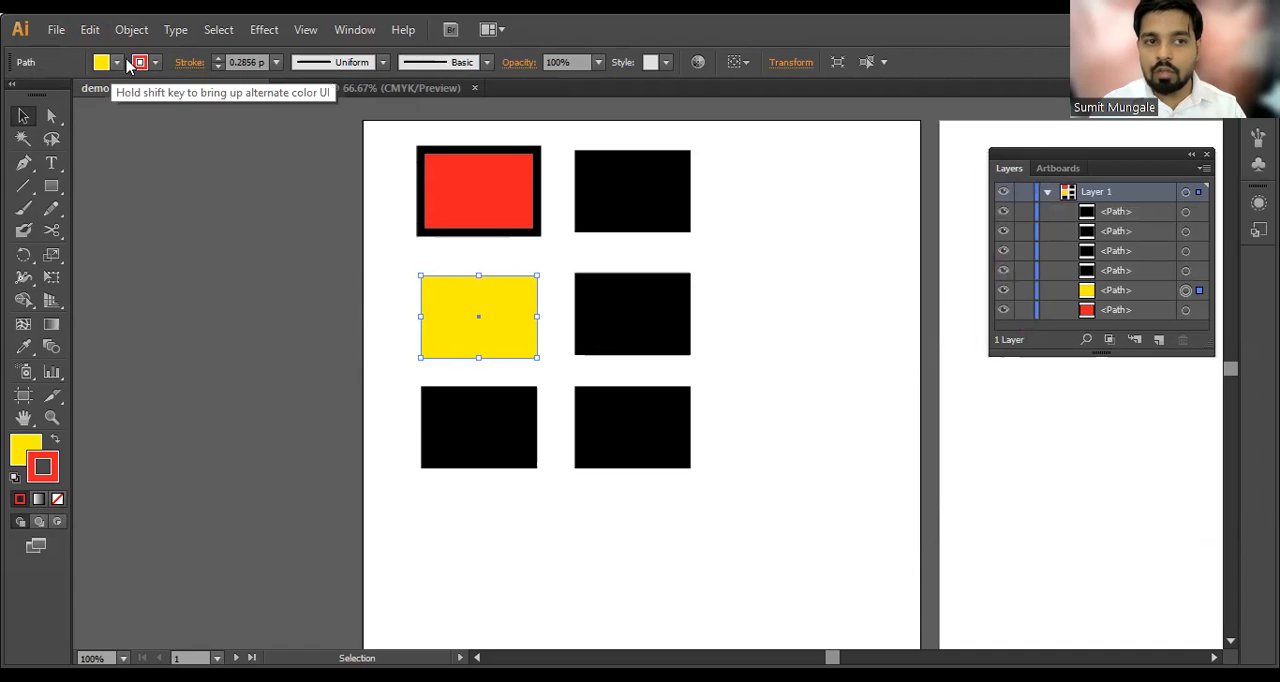
Step: Set the yellow rectangle's stroke weight to 8 pt and deselect it
click(246, 64)
scroll(244, 66, up, 8)
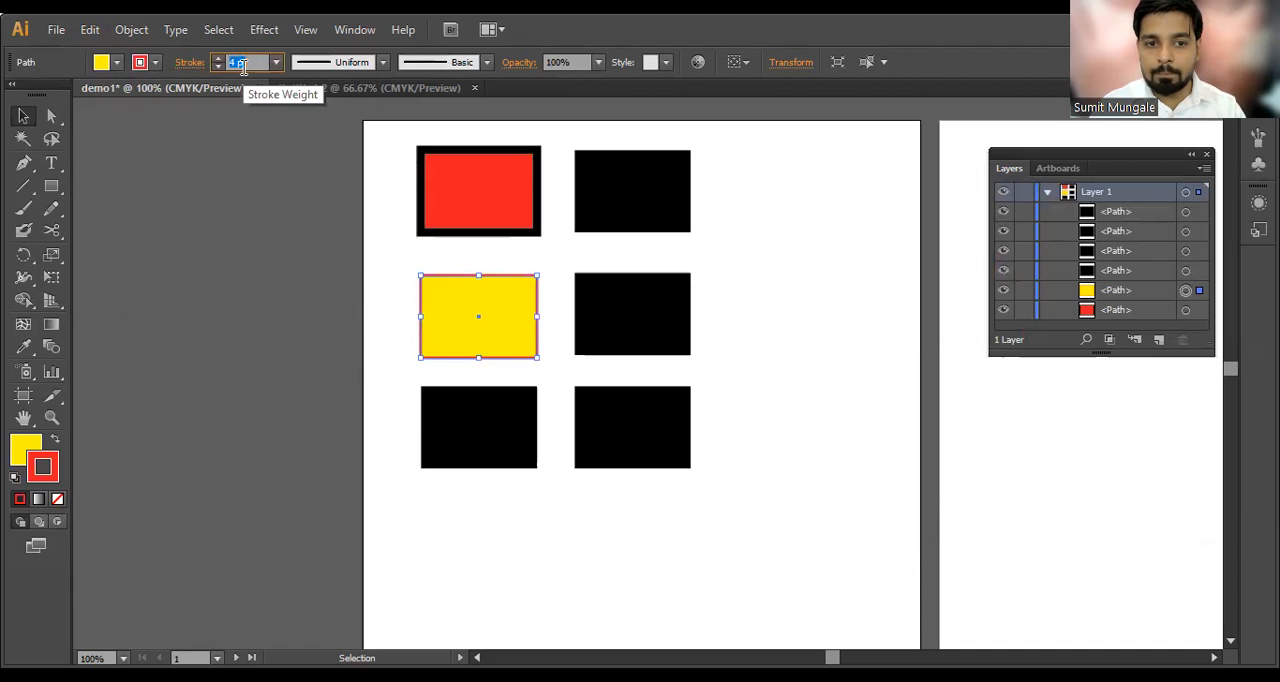
click(222, 270)
Step: Copy the red fill and black stroke from the upper-left rectangle to the lower-right rectangle with the Eyedropper
click(625, 434)
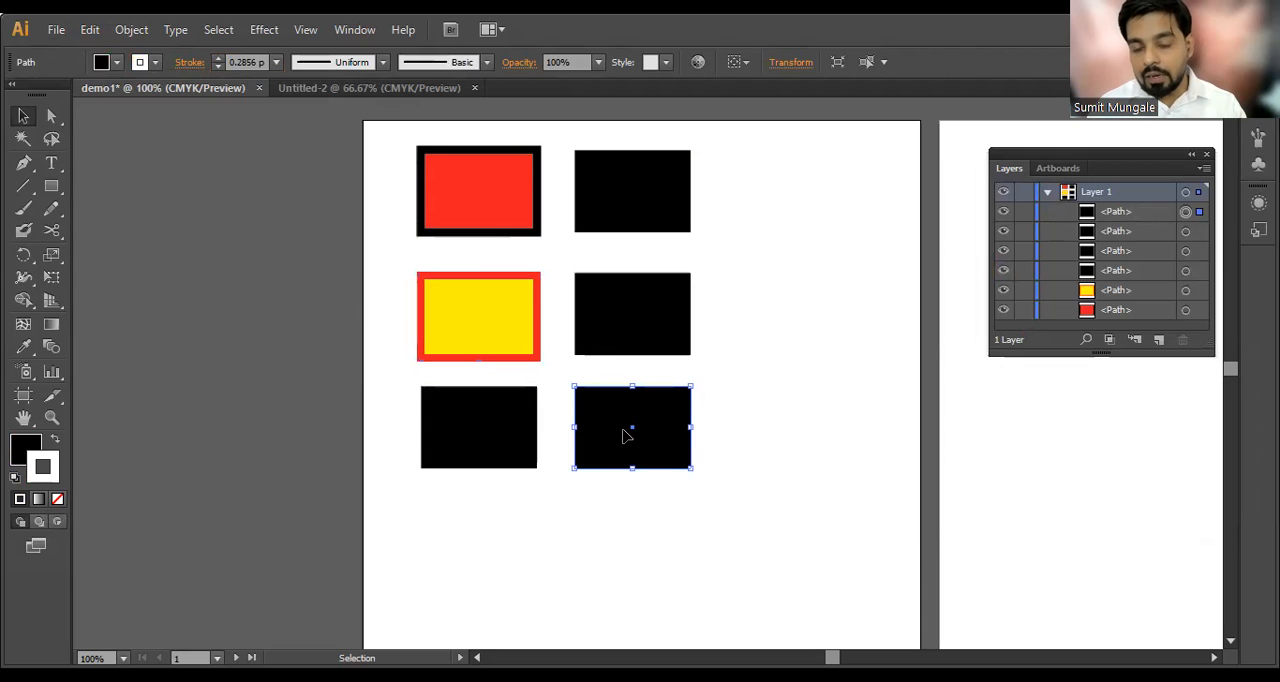
click(447, 203)
click(460, 320)
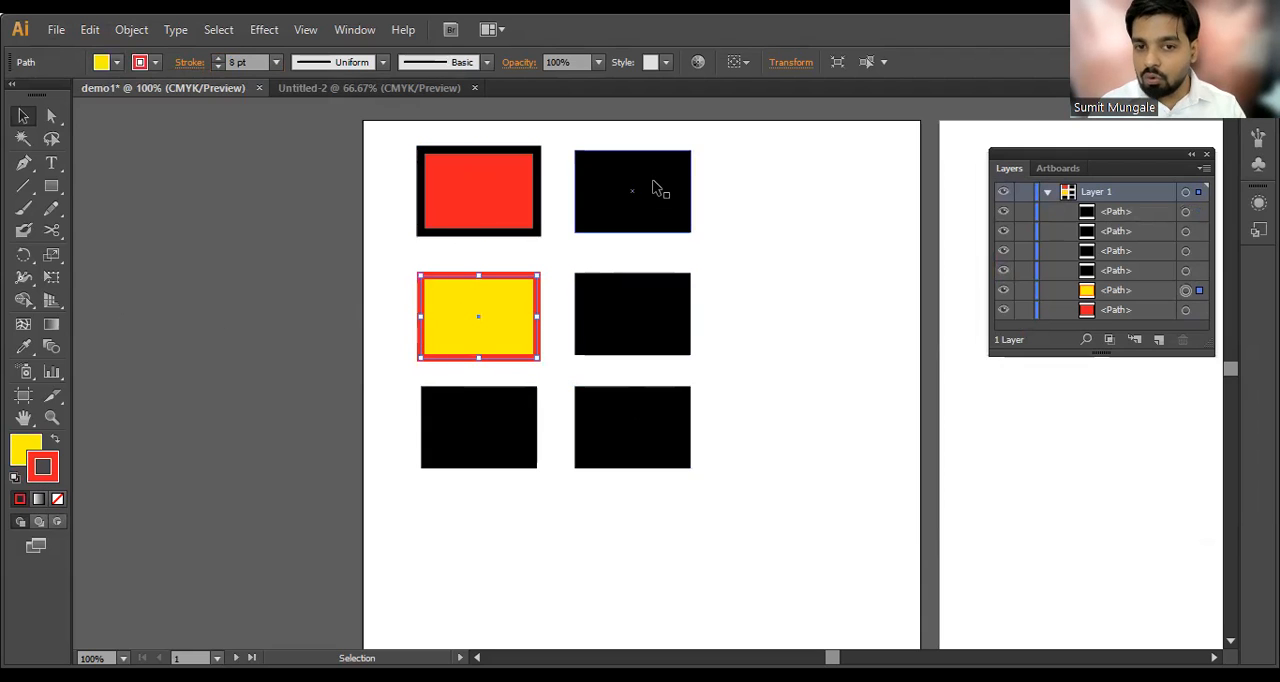
click(610, 449)
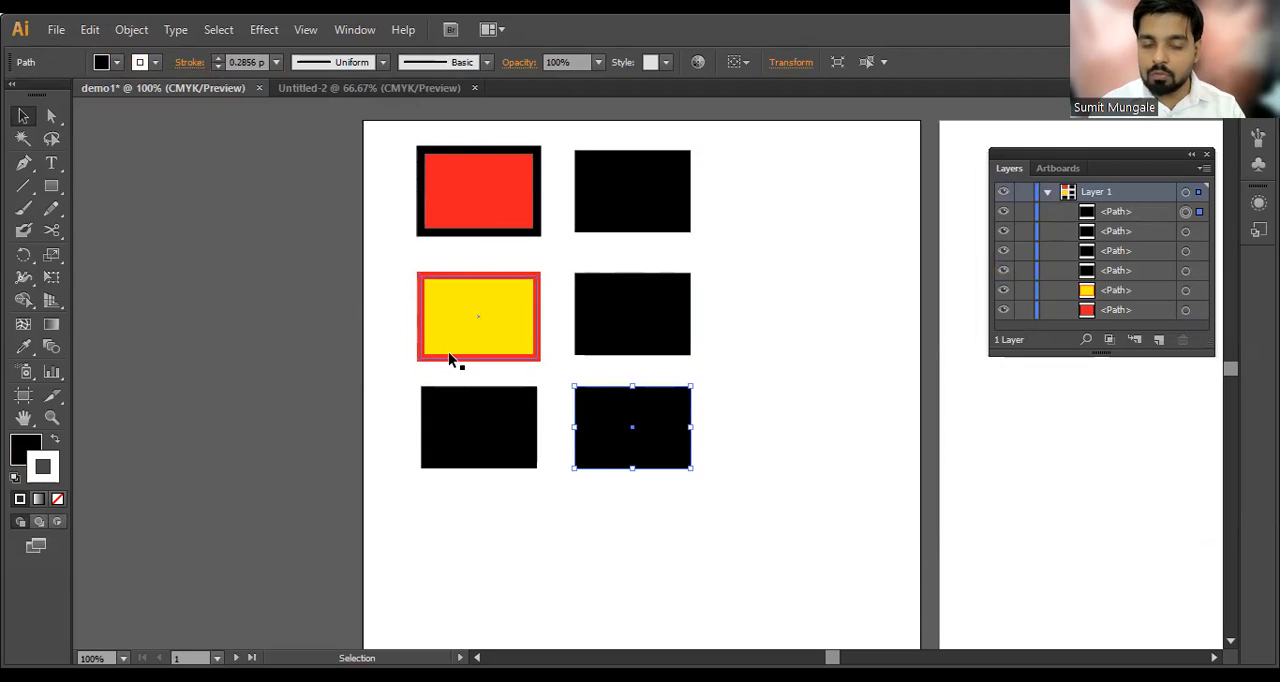
drag(744, 424, 613, 538)
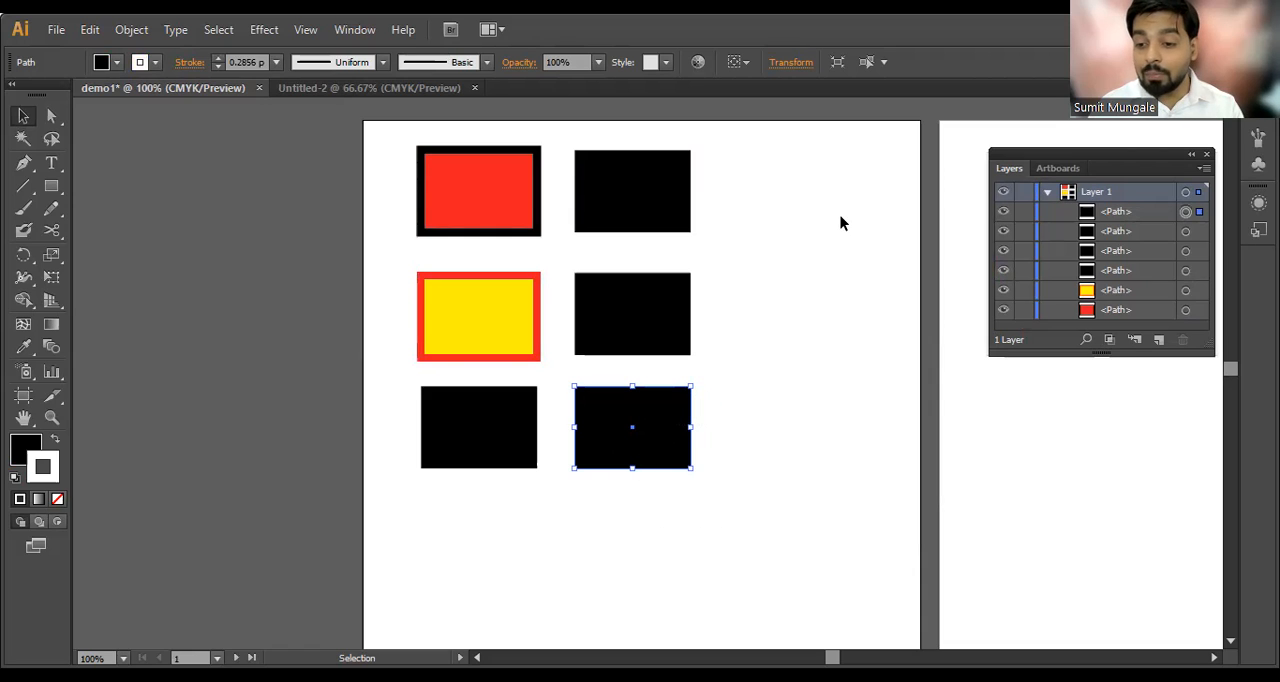
key(i)
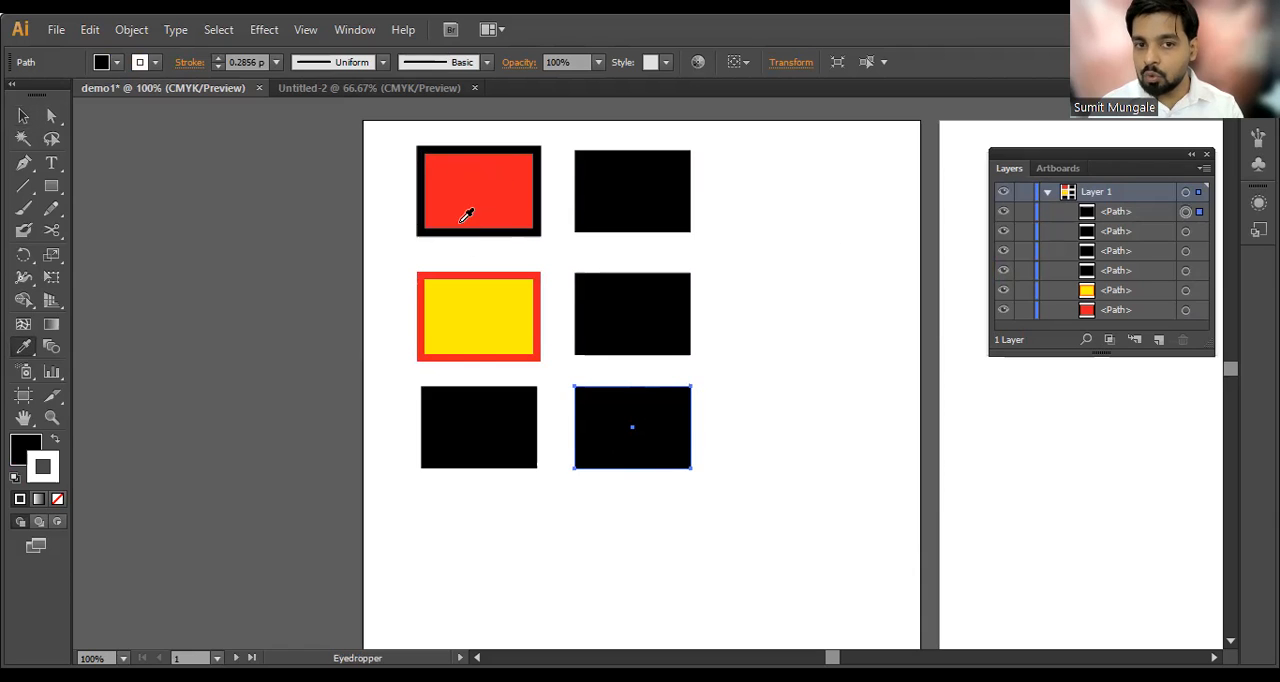
click(468, 189)
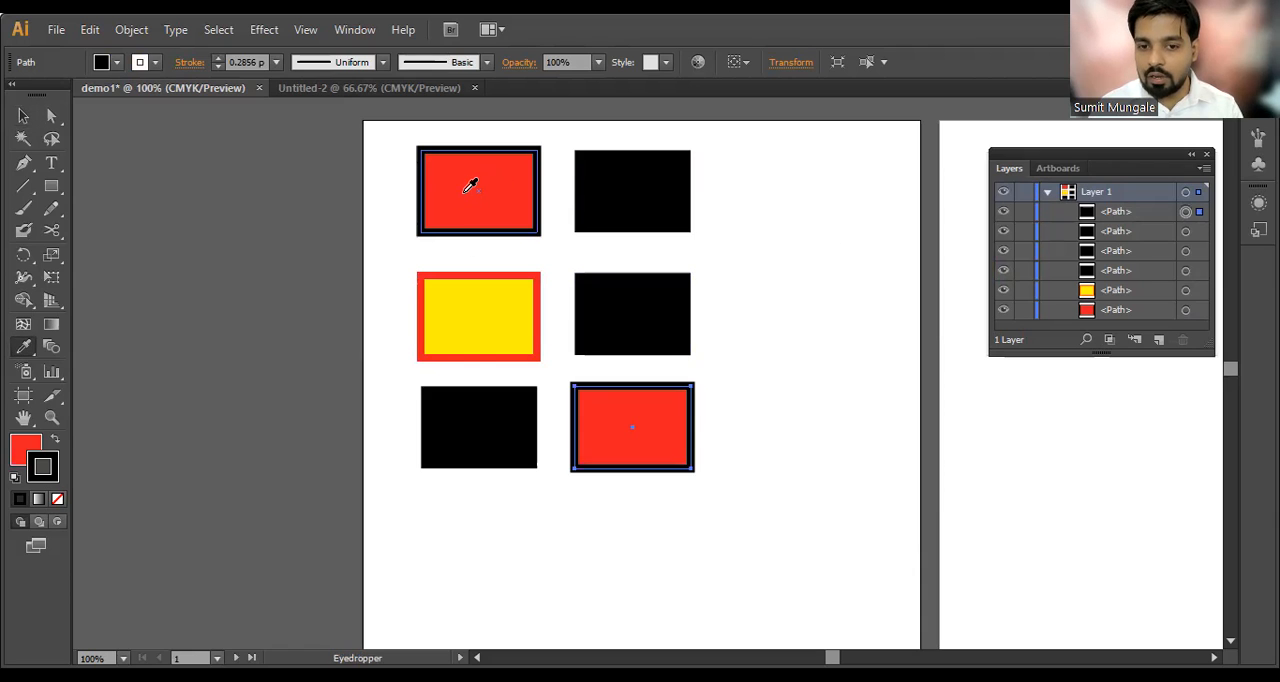
key(v)
click(820, 320)
Step: Copy the yellow fill and red stroke to the upper-right black rectangle with the Eyedropper
click(609, 183)
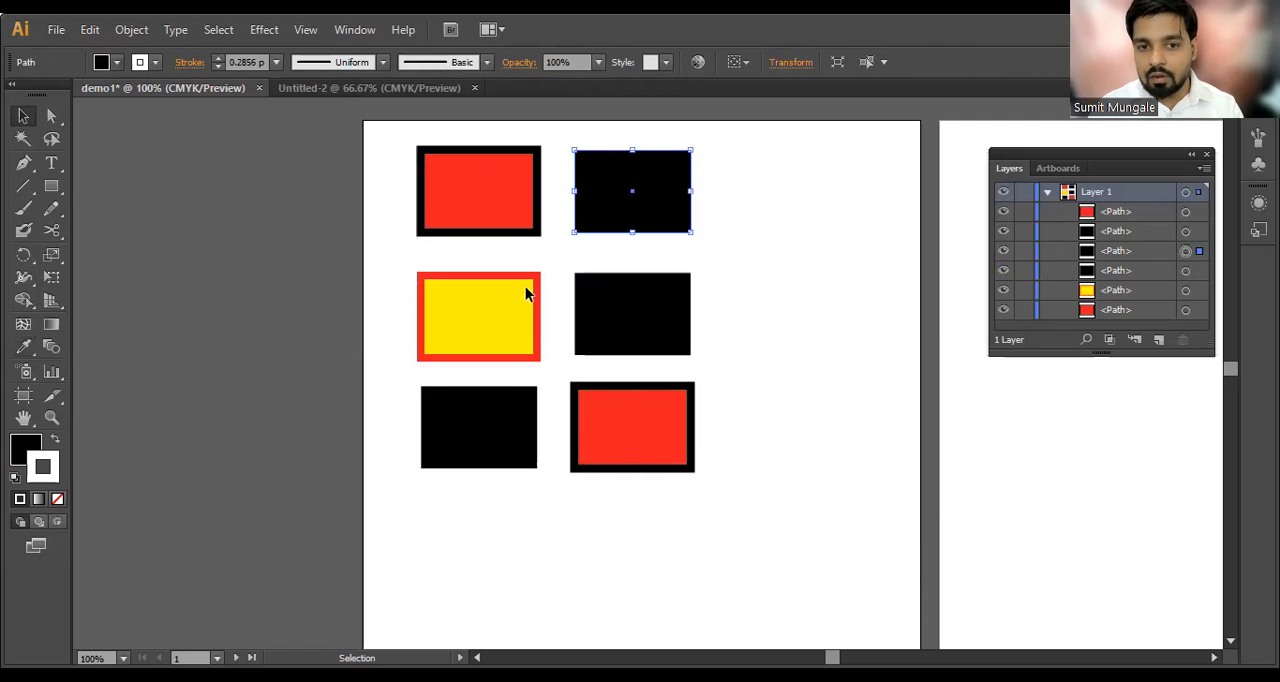
key(i)
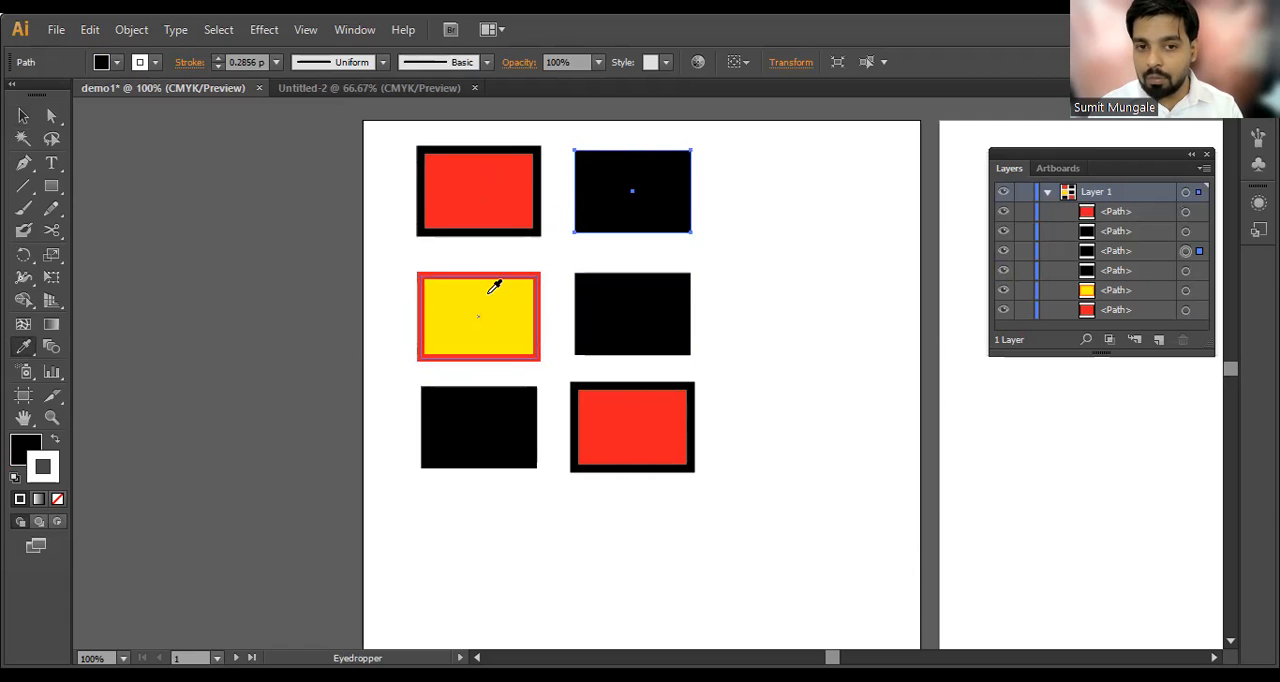
click(453, 328)
key(v)
Step: Fill the lower-left black rectangle with the magenta-pink swatch and keep it selected
click(463, 432)
key(i)
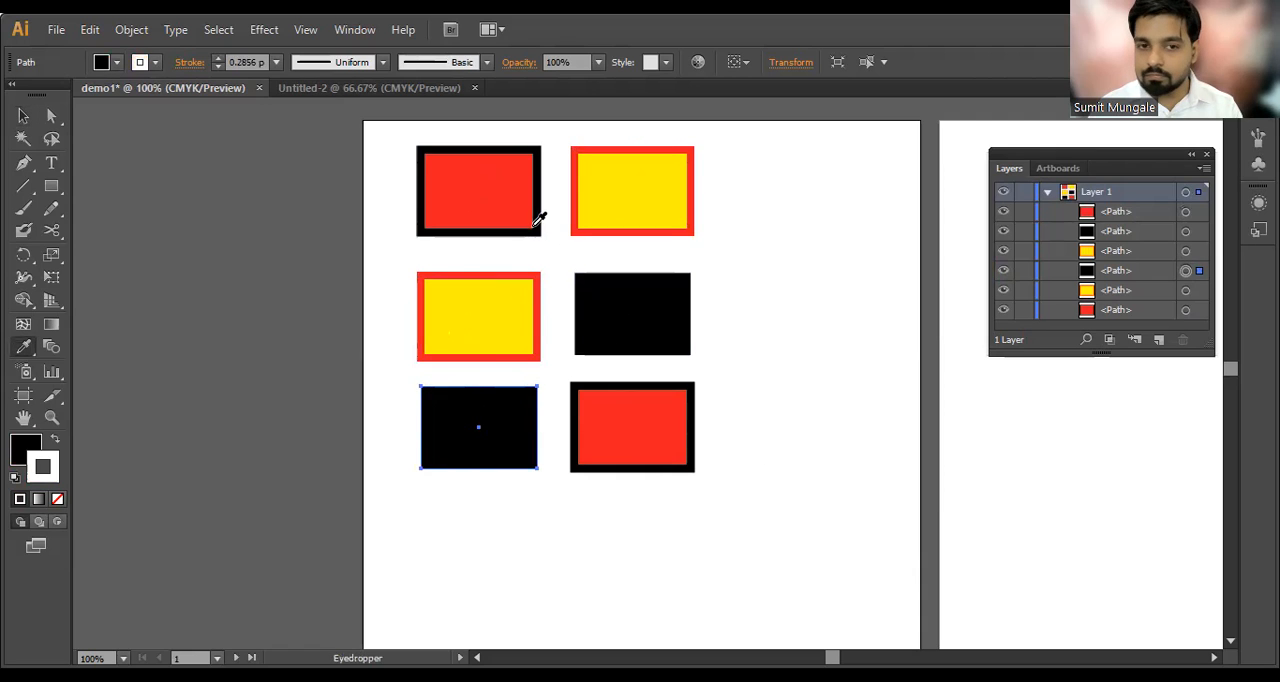
key(v)
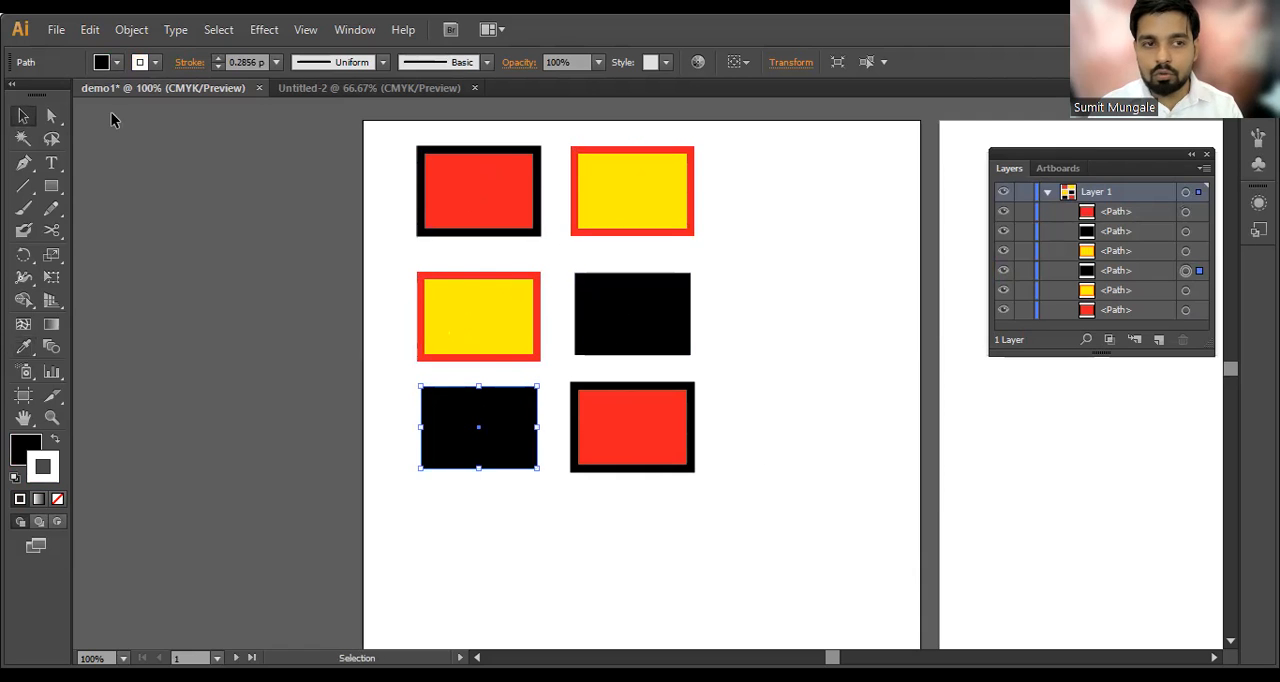
click(103, 63)
click(130, 91)
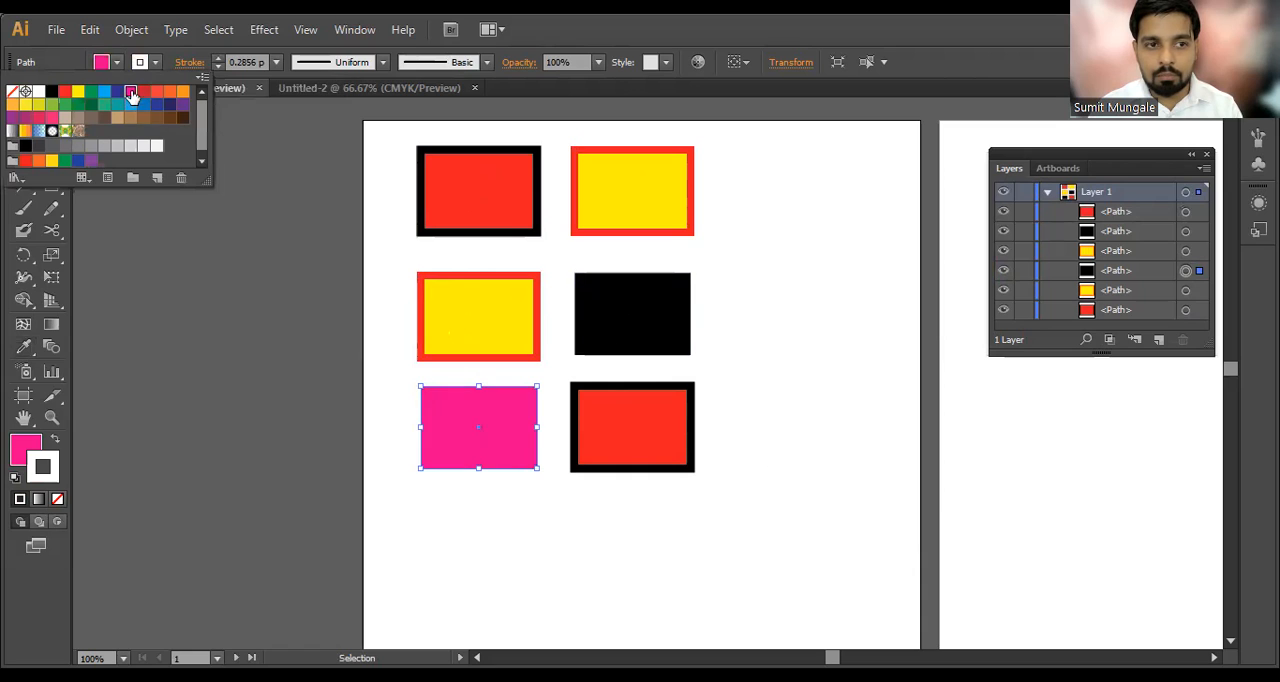
click(495, 529)
click(480, 448)
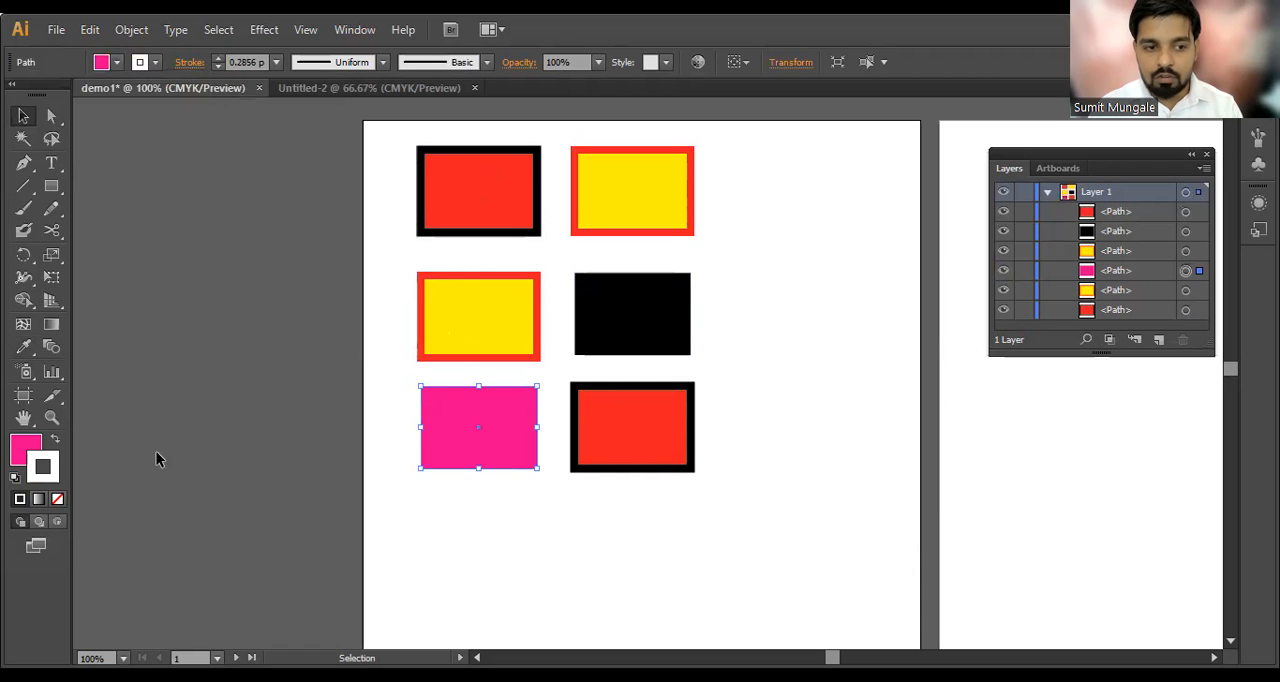
Step: Set the pink rectangle's stroke color to blue (3100ff) with the Color Picker
double_click(55, 482)
click(982, 372)
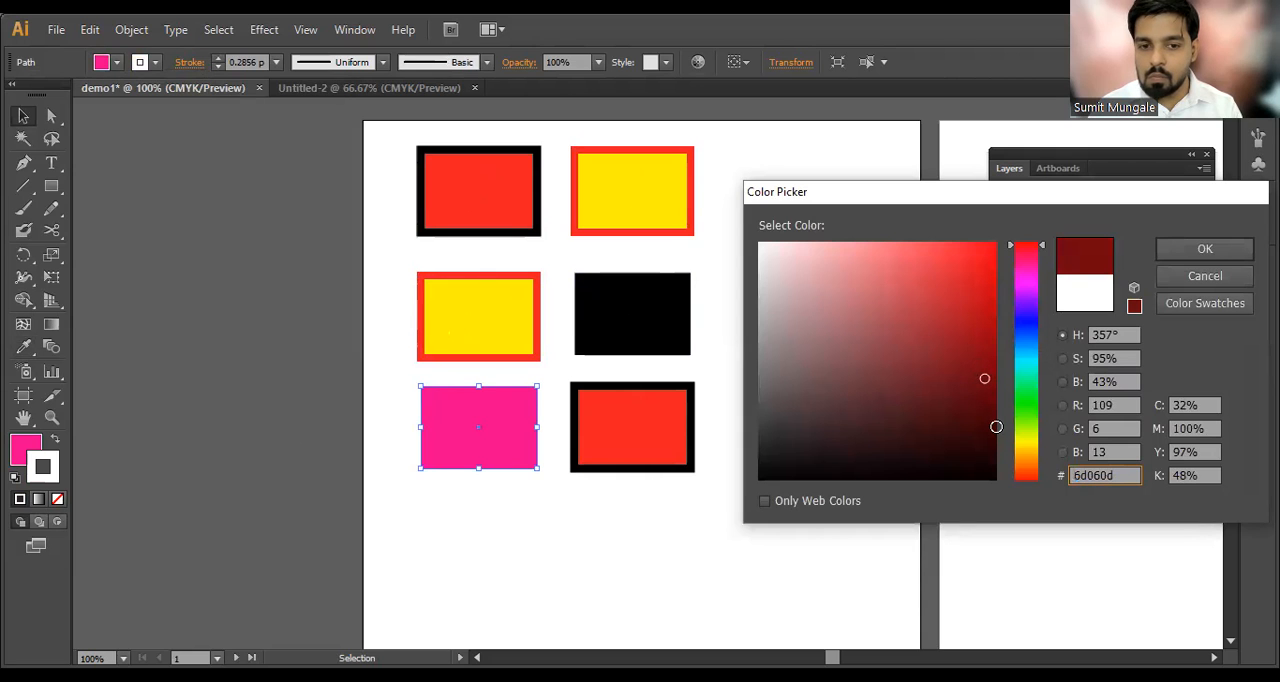
drag(1029, 428, 1015, 313)
drag(981, 251, 997, 240)
click(1217, 248)
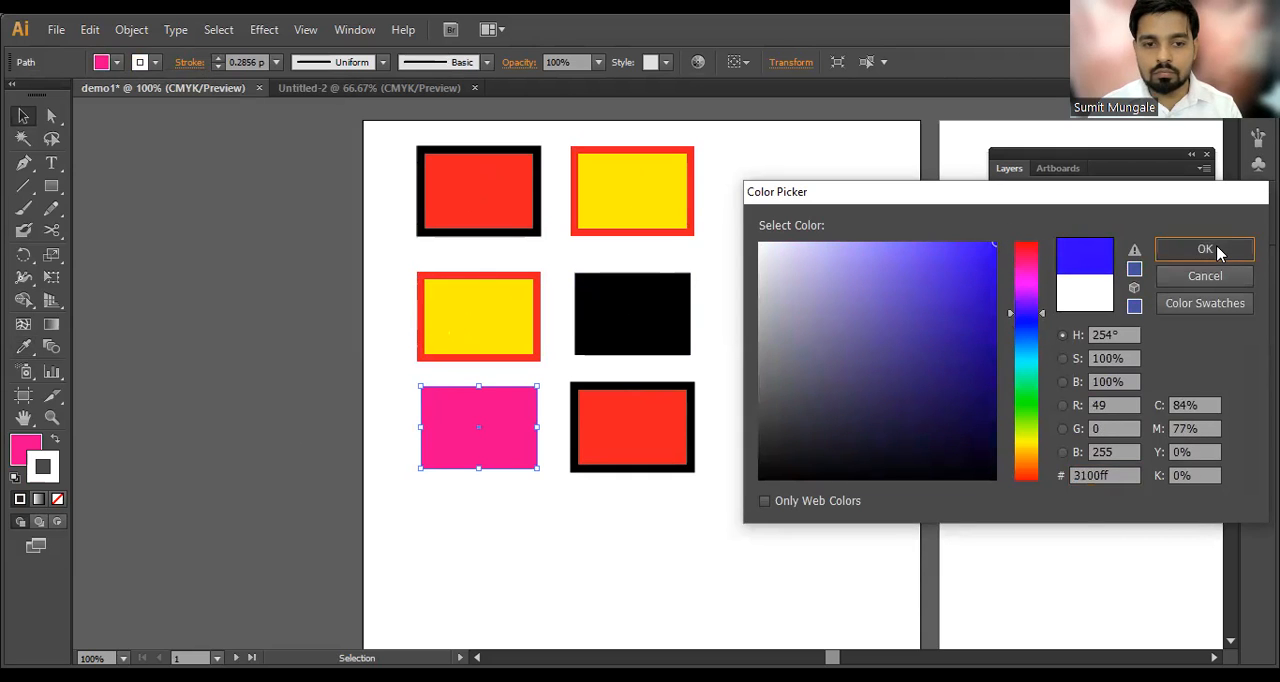
Step: Set the pink rectangle's stroke weight to 8 pt and deselect it
double_click(250, 62)
text(6)
key(Return)
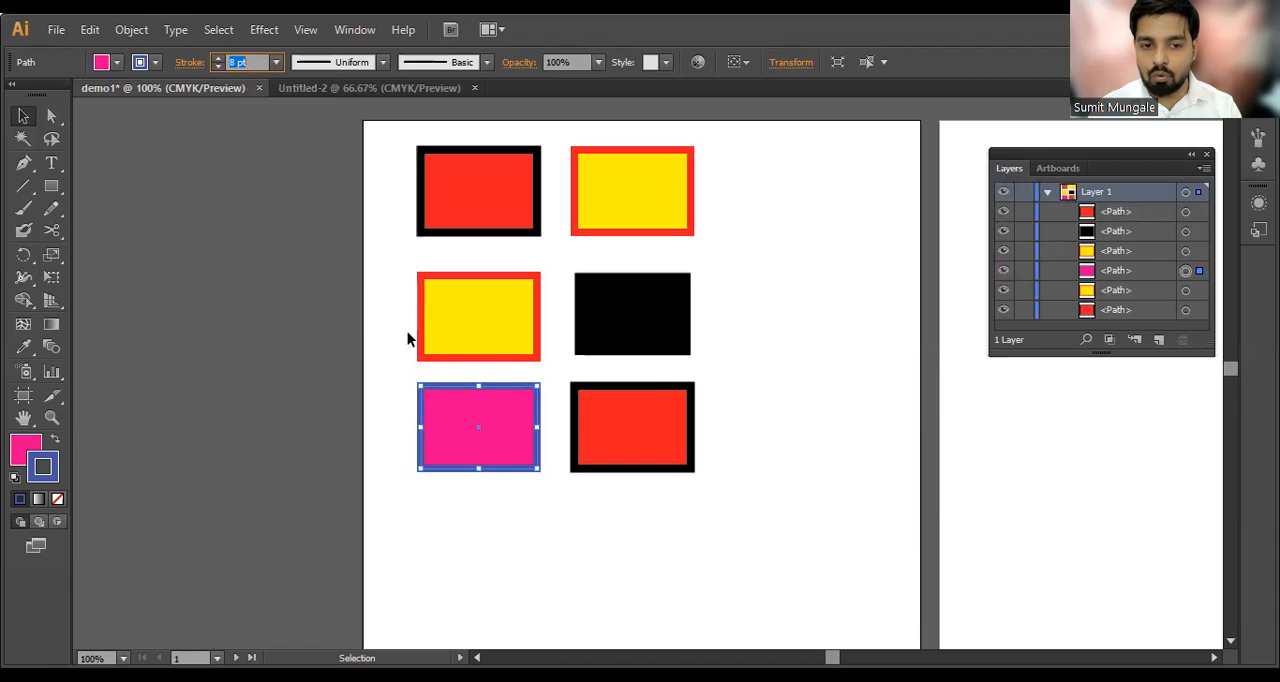
click(780, 400)
Step: Copy the pink fill and blue stroke to the remaining black rectangle with the Eyedropper
click(646, 318)
key(i)
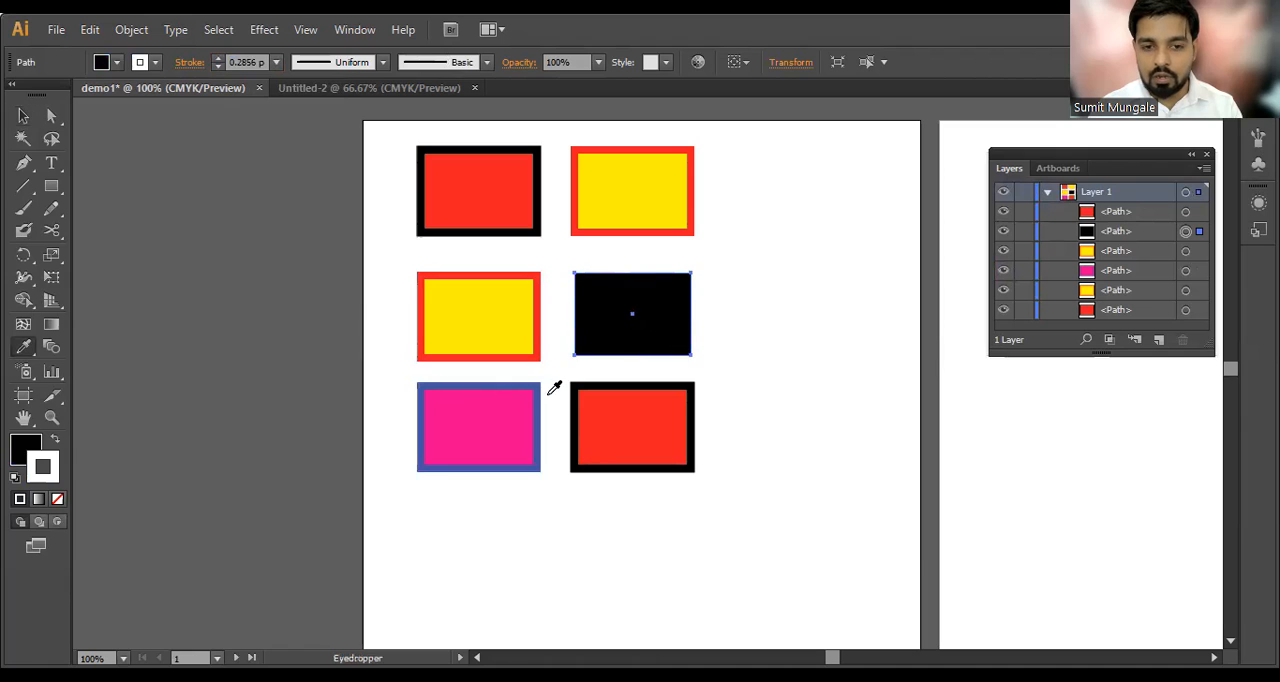
click(477, 420)
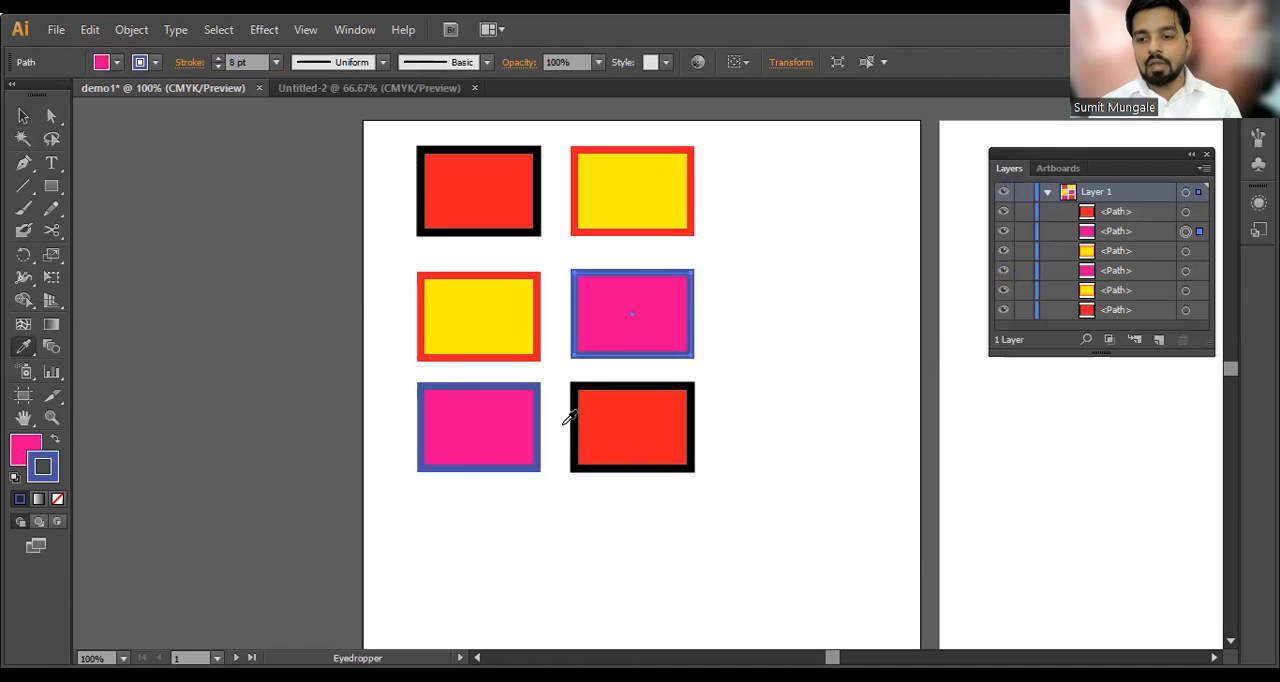
key(v)
click(759, 308)
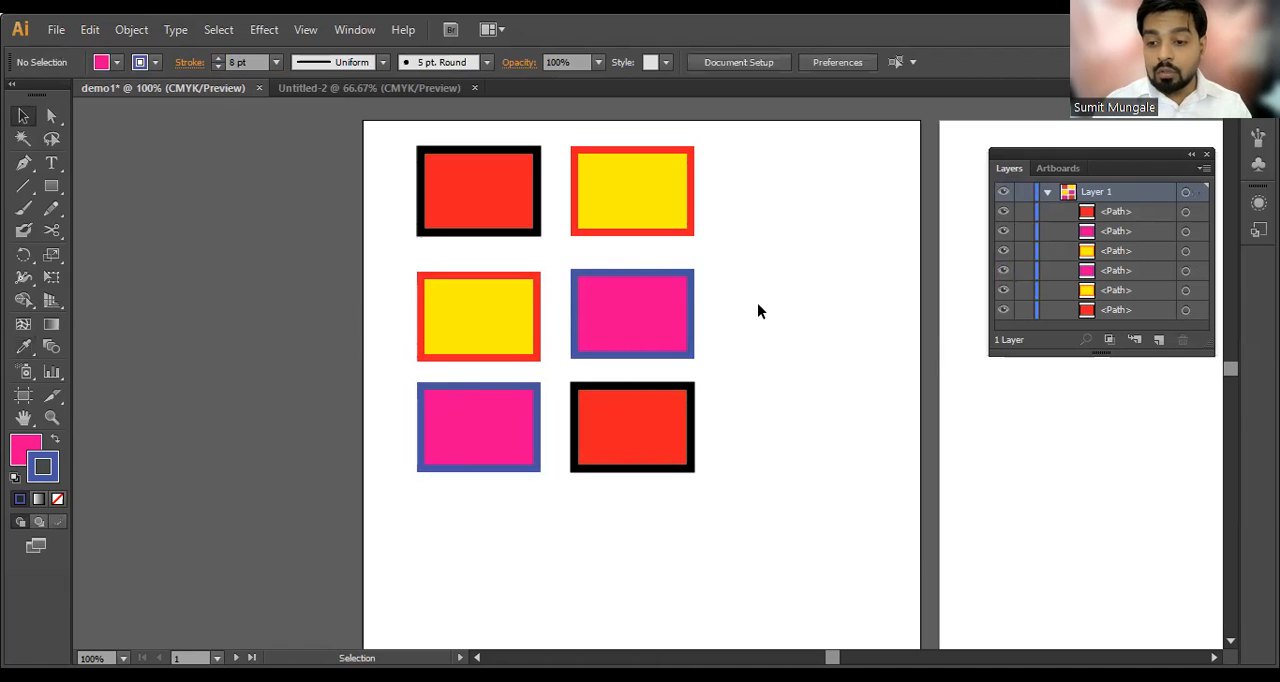
Step: Collapse and re-expand Layer 1, and enlarge the Layers panel downward
scroll(757, 303, down, 1)
scroll(757, 303, down, 2)
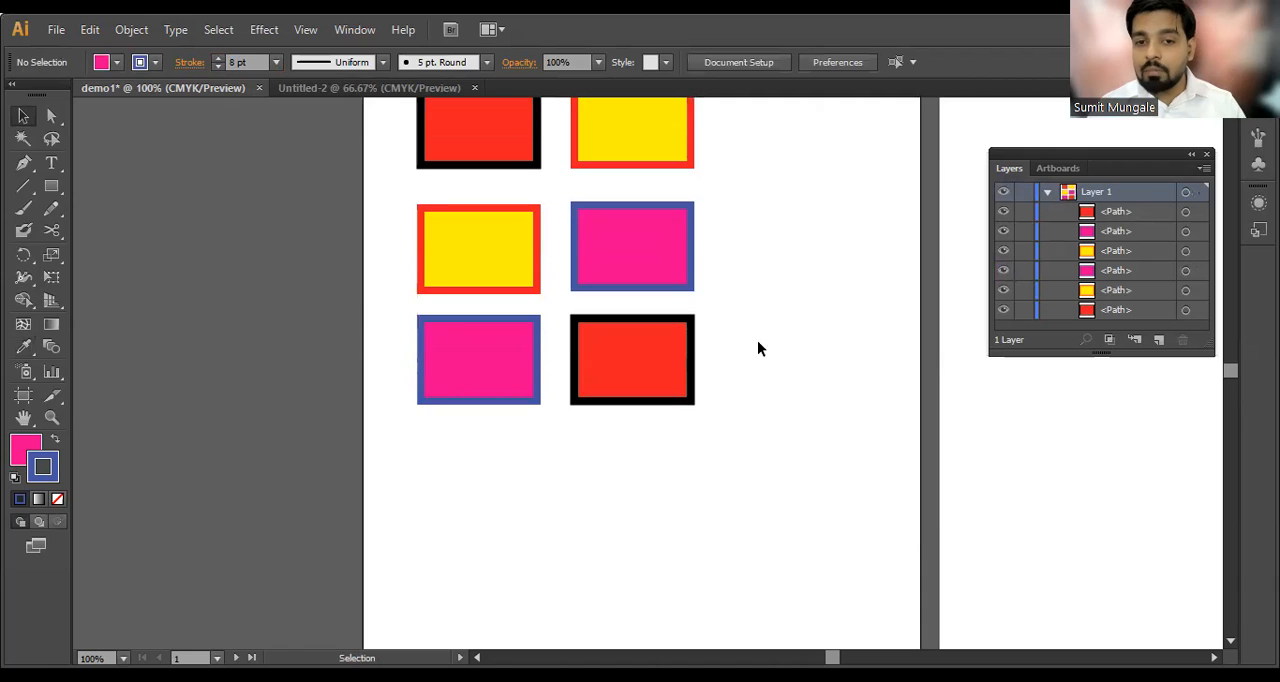
click(1046, 191)
key(space)
drag(781, 265, 733, 325)
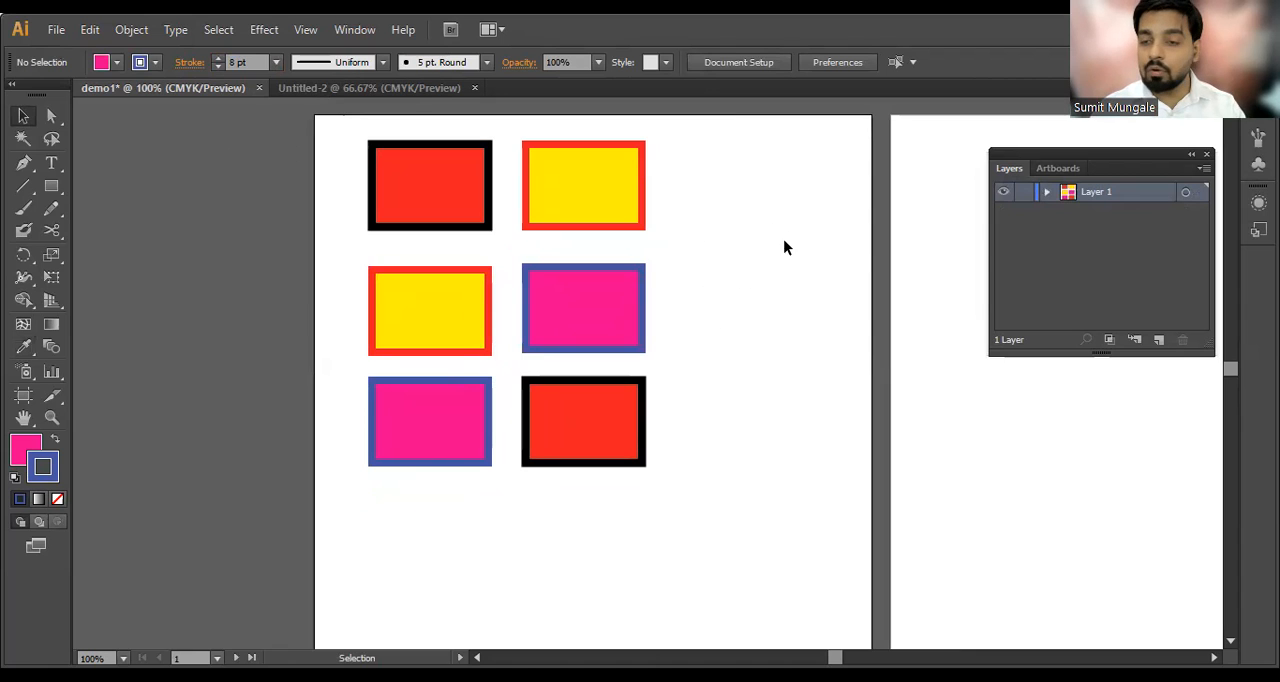
click(1046, 192)
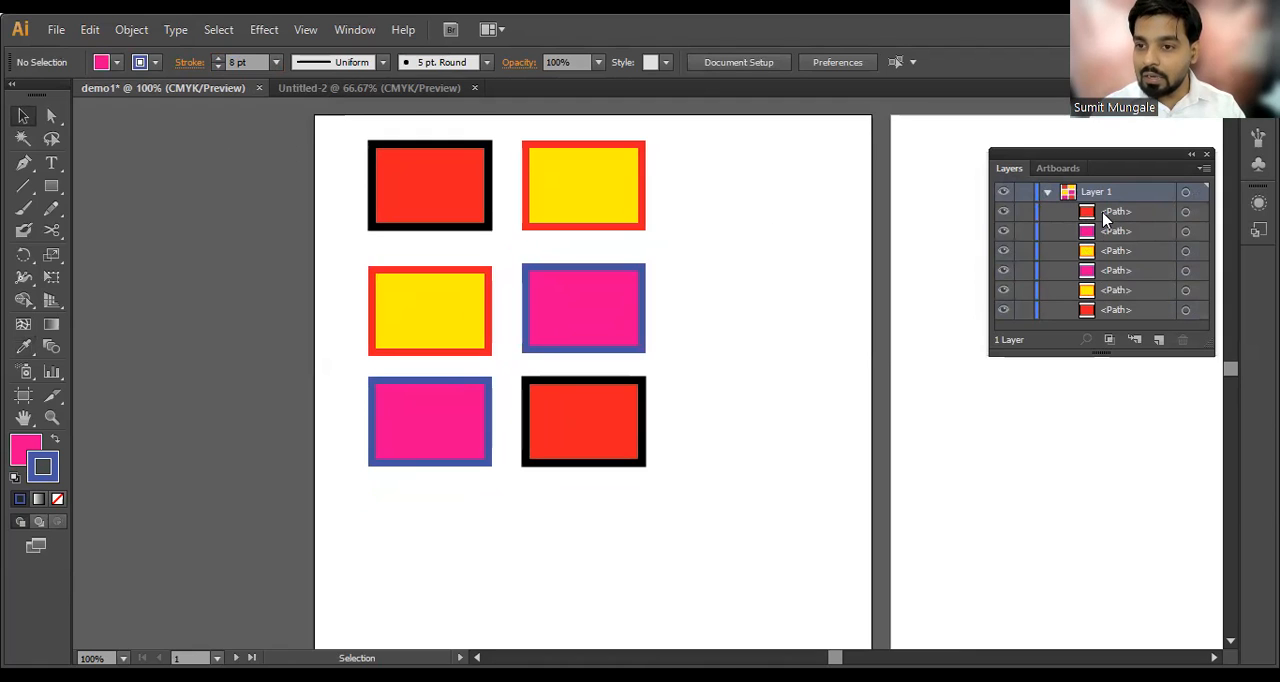
drag(1083, 353, 1102, 565)
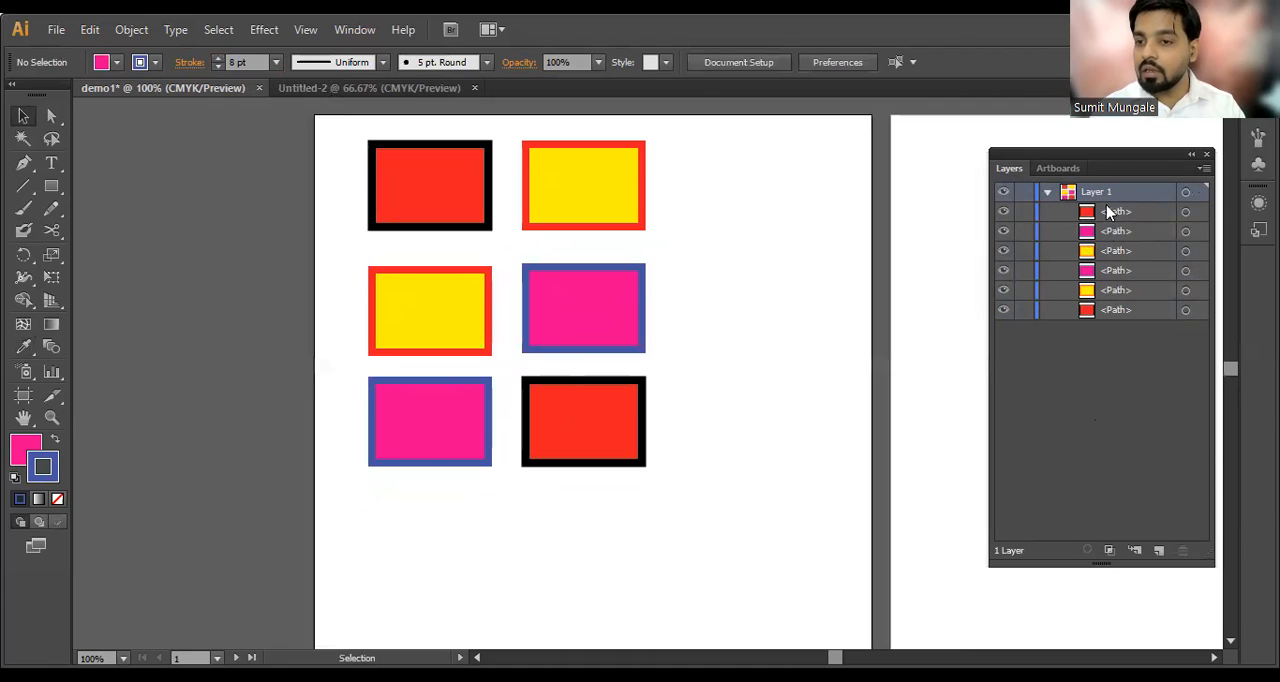
Step: Look through the individual path entries listed under Layer 1
click(1104, 278)
click(1059, 204)
click(1108, 316)
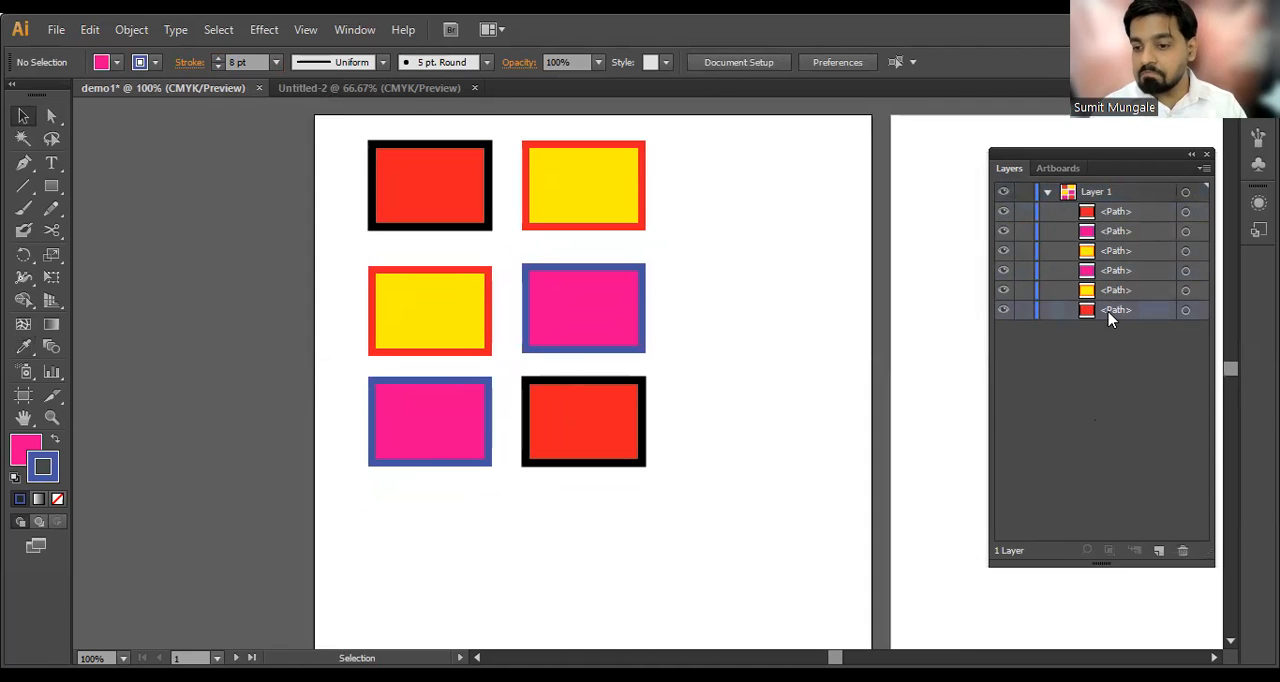
click(1066, 214)
Step: Try moving the selected rectangles sideways on the artboard, undo each move, and clear the selection
drag(670, 165, 401, 462)
drag(370, 414, 507, 401)
key(ctrl+z)
drag(620, 417, 718, 418)
key(ctrl+z)
click(748, 399)
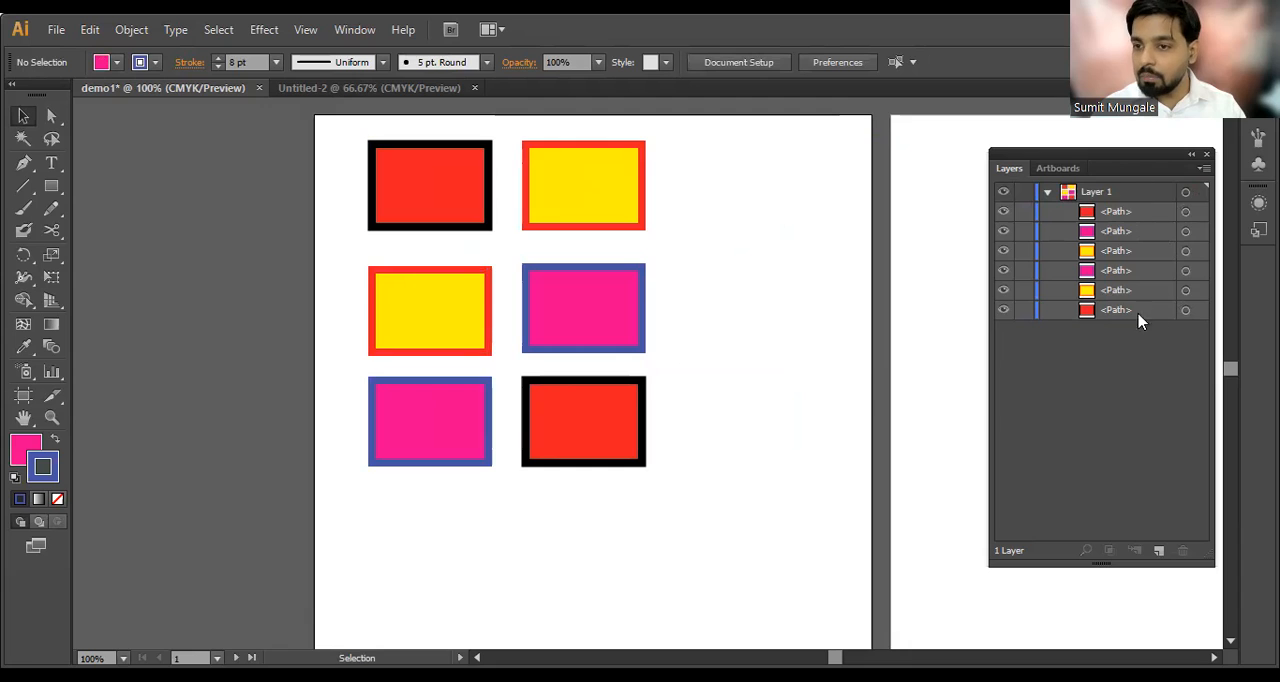
Step: Collapse and re-expand the contents of Layer 1, and make that layer active
click(1048, 193)
click(1048, 193)
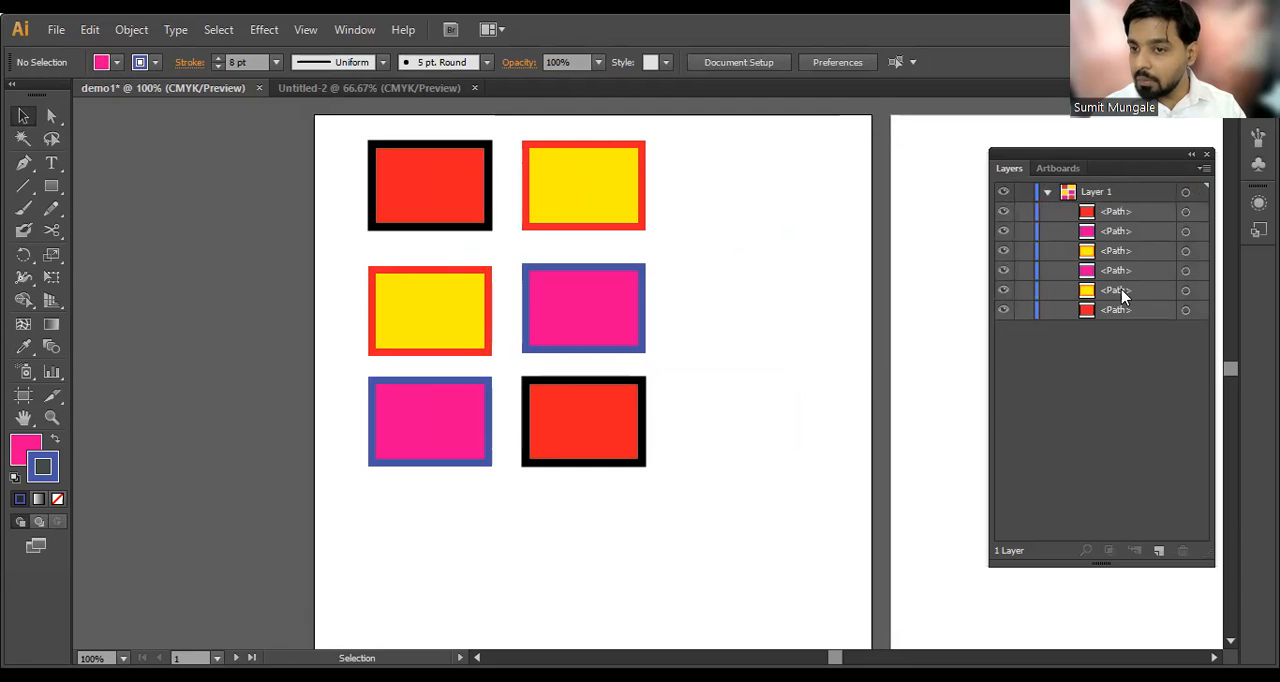
click(1124, 191)
Step: Move each of the six rectangles individually to the right on the first artboard
drag(597, 198, 732, 182)
drag(613, 273, 748, 276)
drag(626, 385, 761, 395)
drag(489, 409, 588, 406)
drag(430, 310, 535, 306)
drag(418, 204, 524, 204)
Step: Scatter the six rectangles one by one to new positions around the artboard
drag(518, 205, 400, 205)
drag(537, 298, 460, 297)
drag(551, 399, 480, 399)
drag(730, 434, 632, 434)
drag(760, 334, 697, 334)
drag(749, 191, 703, 191)
drag(695, 294, 787, 290)
drag(641, 410, 702, 414)
drag(460, 407, 517, 417)
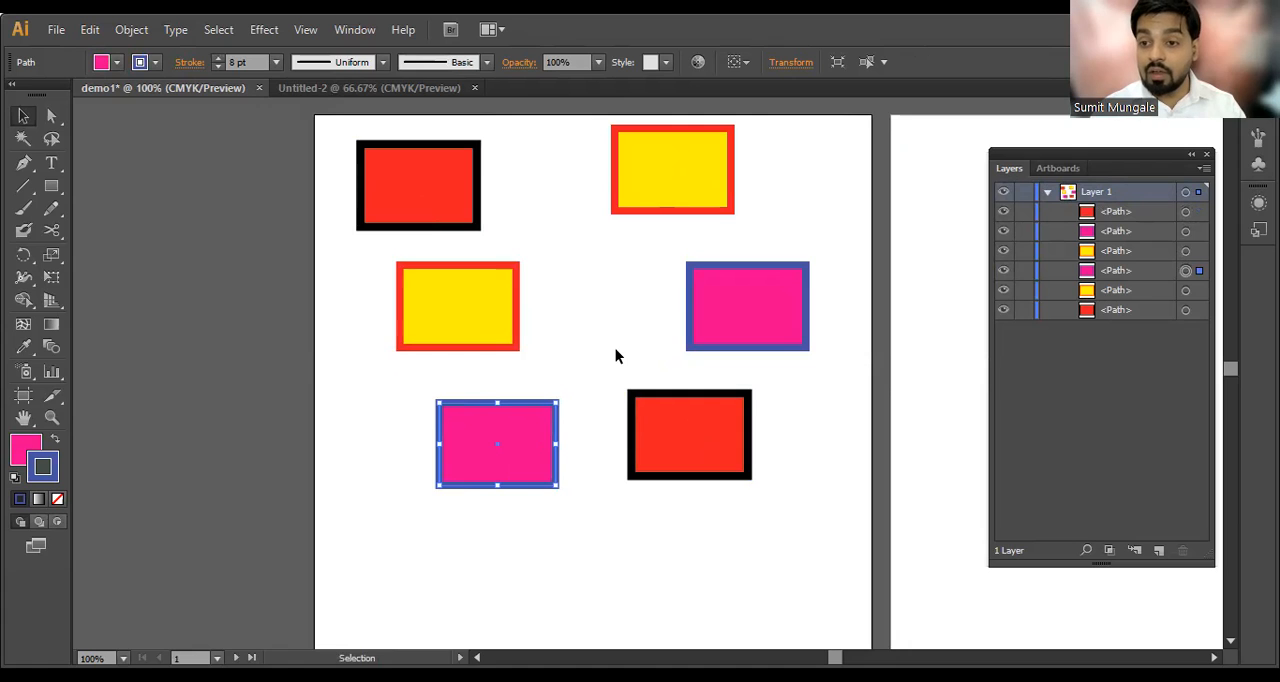
Step: Collapse Layer 1, undo the last round of rectangle moves, and deselect everything
click(1048, 192)
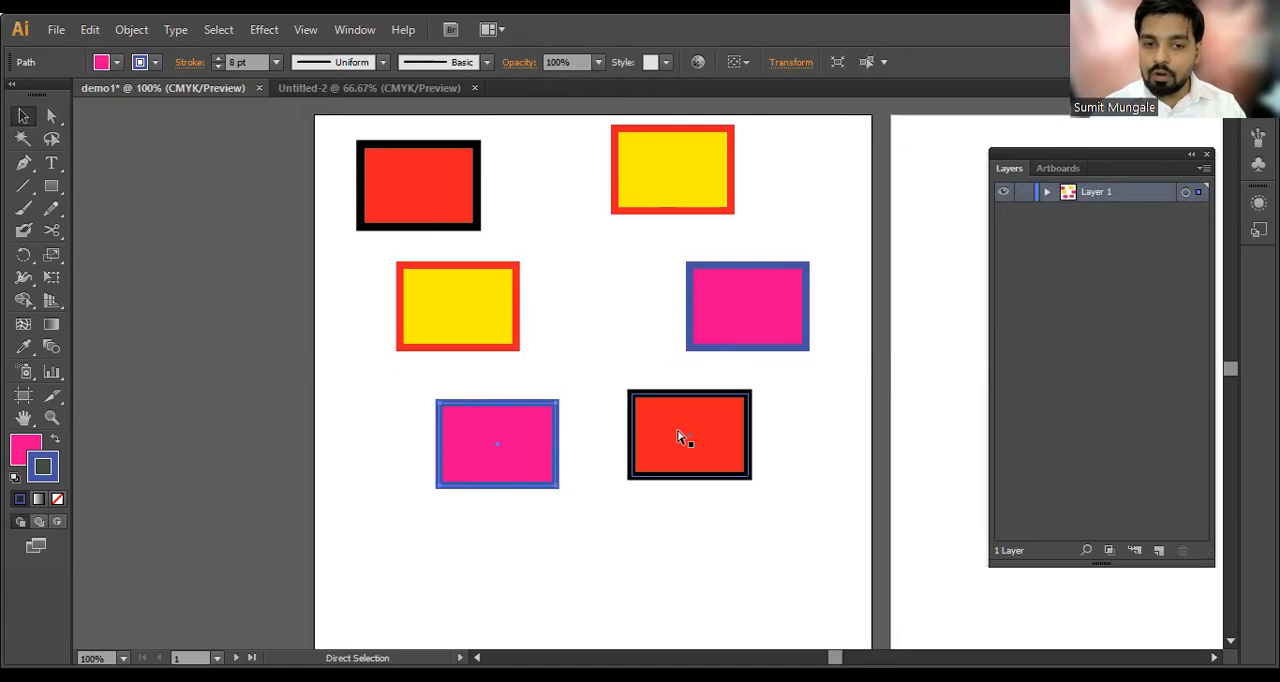
key(ctrl+z)
key(ctrl+z)
key(ctrl+z)
key(ctrl+z)
key(ctrl+shift+z)
key(ctrl+shift+z)
key(ctrl+shift+z)
key(ctrl+shift+z)
key(ctrl+shift+z)
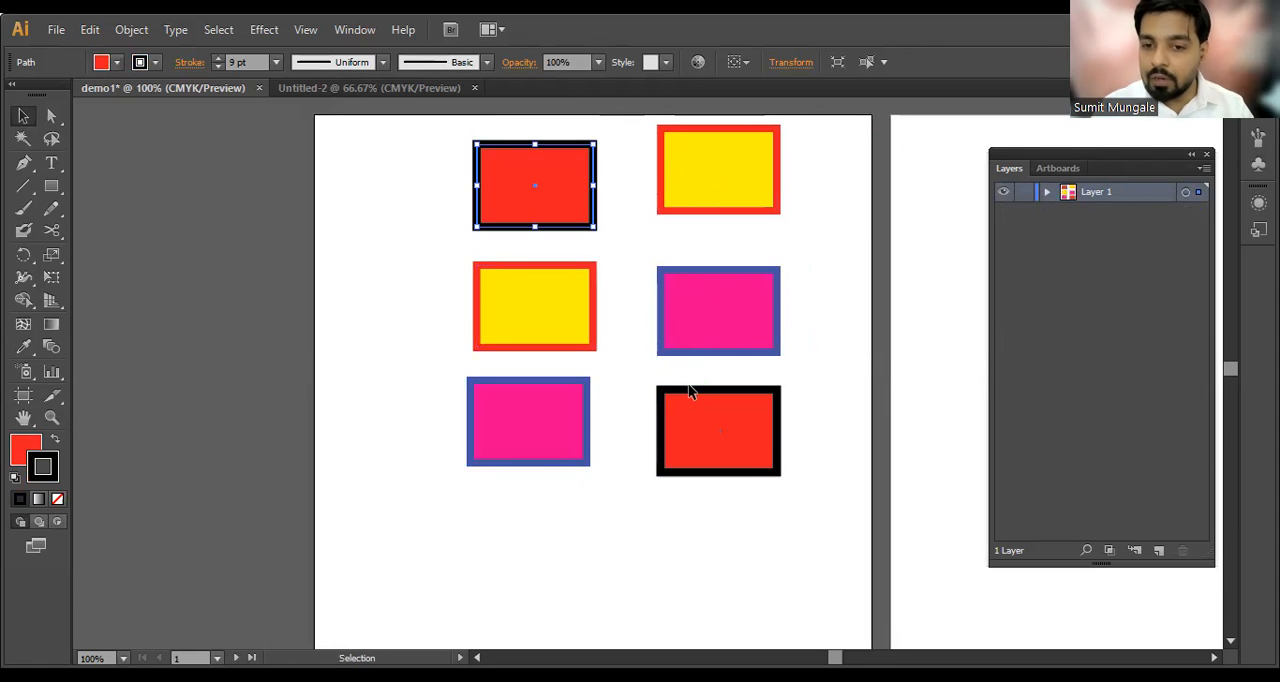
click(828, 339)
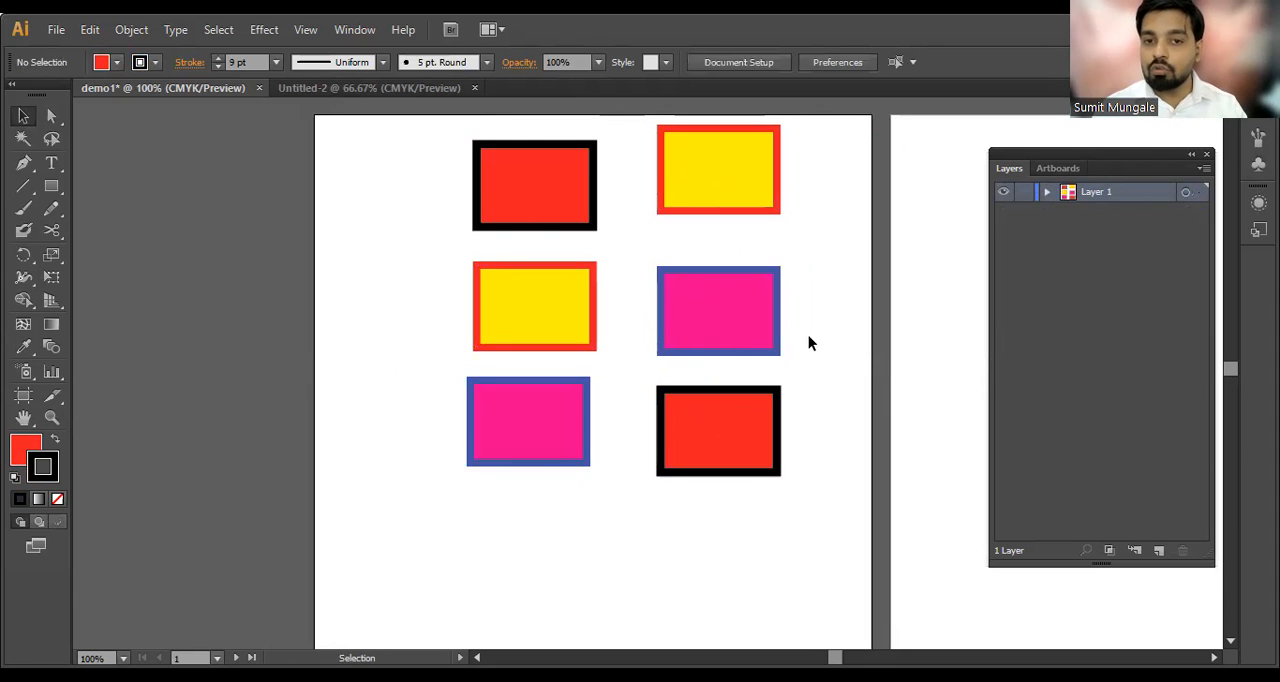
Step: Move the Layers panel higher, add a new layer above Layer 1, and leave the new layer active
key(ctrl+minus)
drag(814, 423, 563, 357)
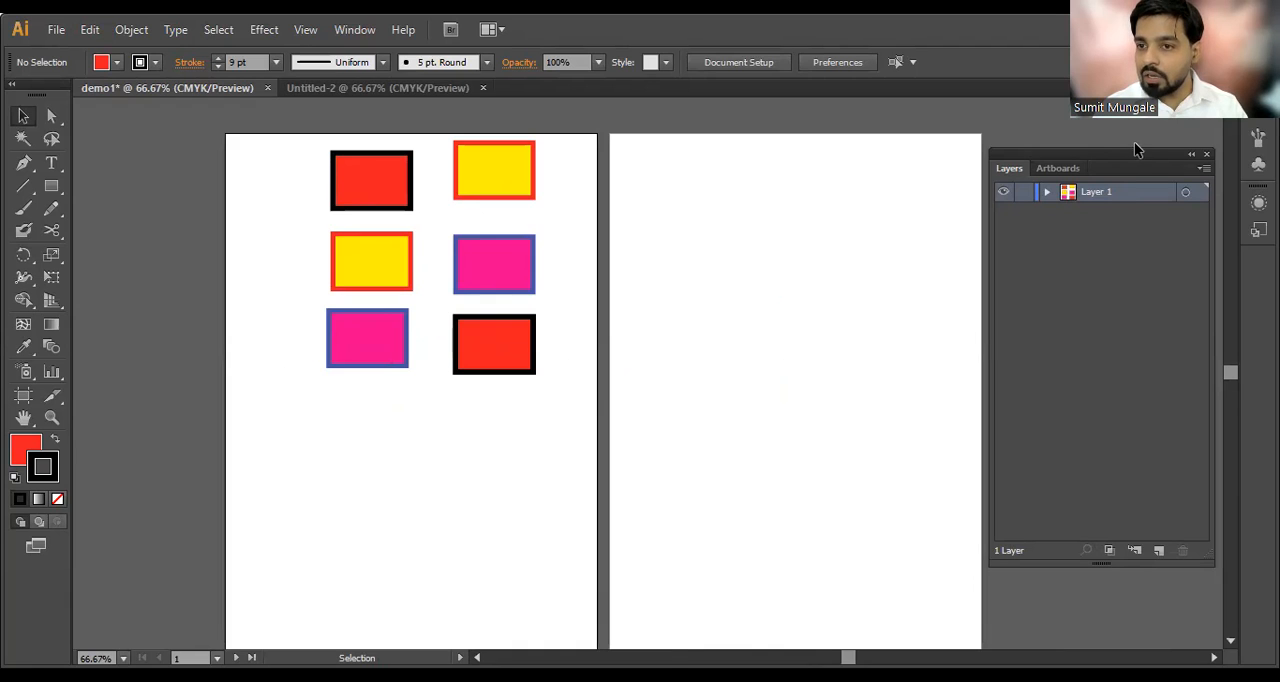
drag(1139, 160, 1150, 116)
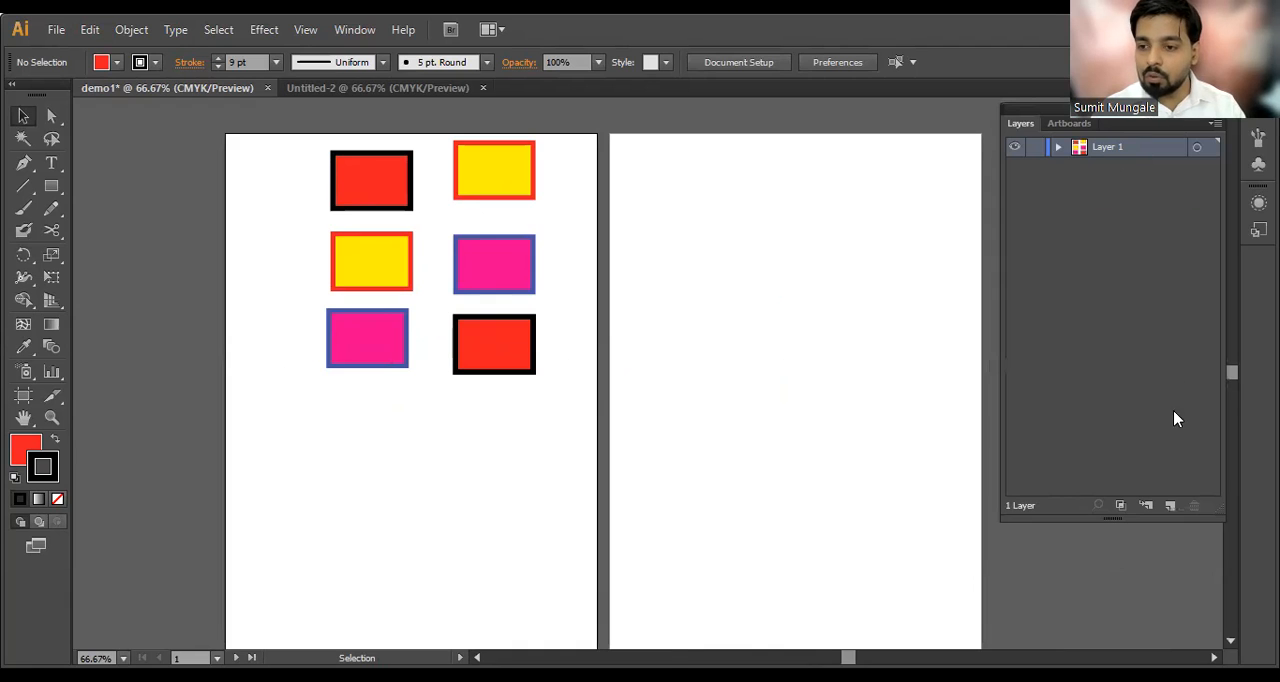
click(1172, 507)
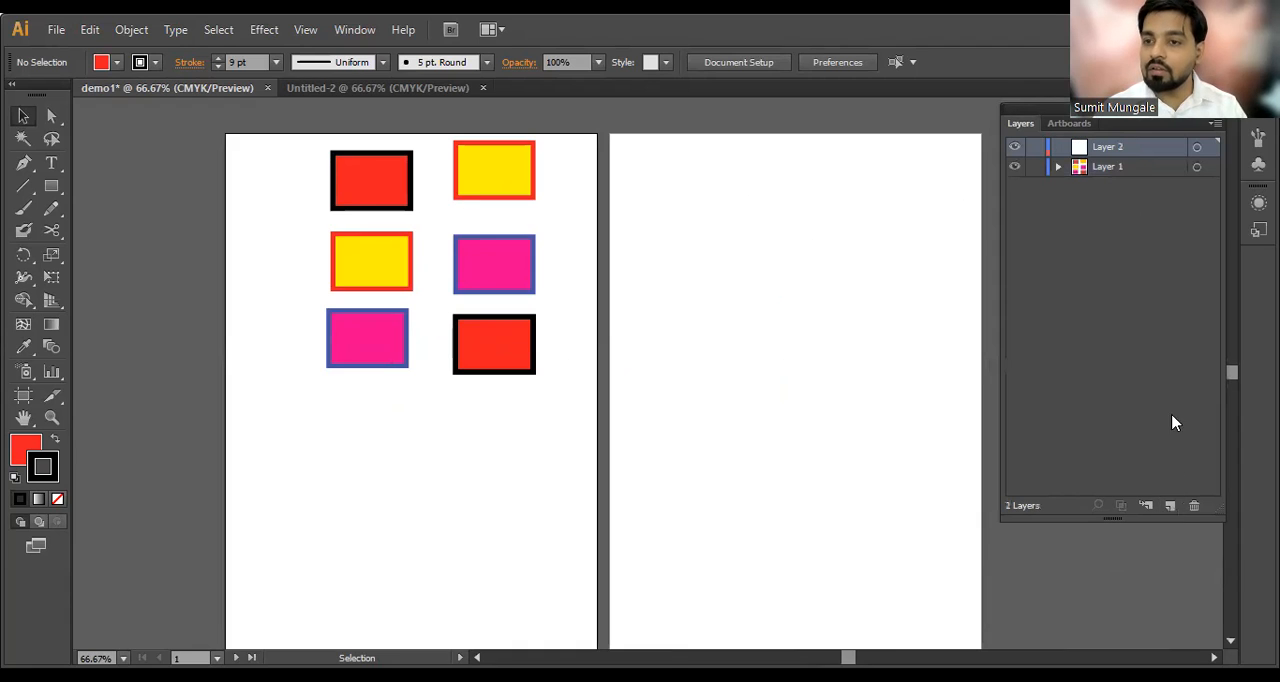
click(1109, 168)
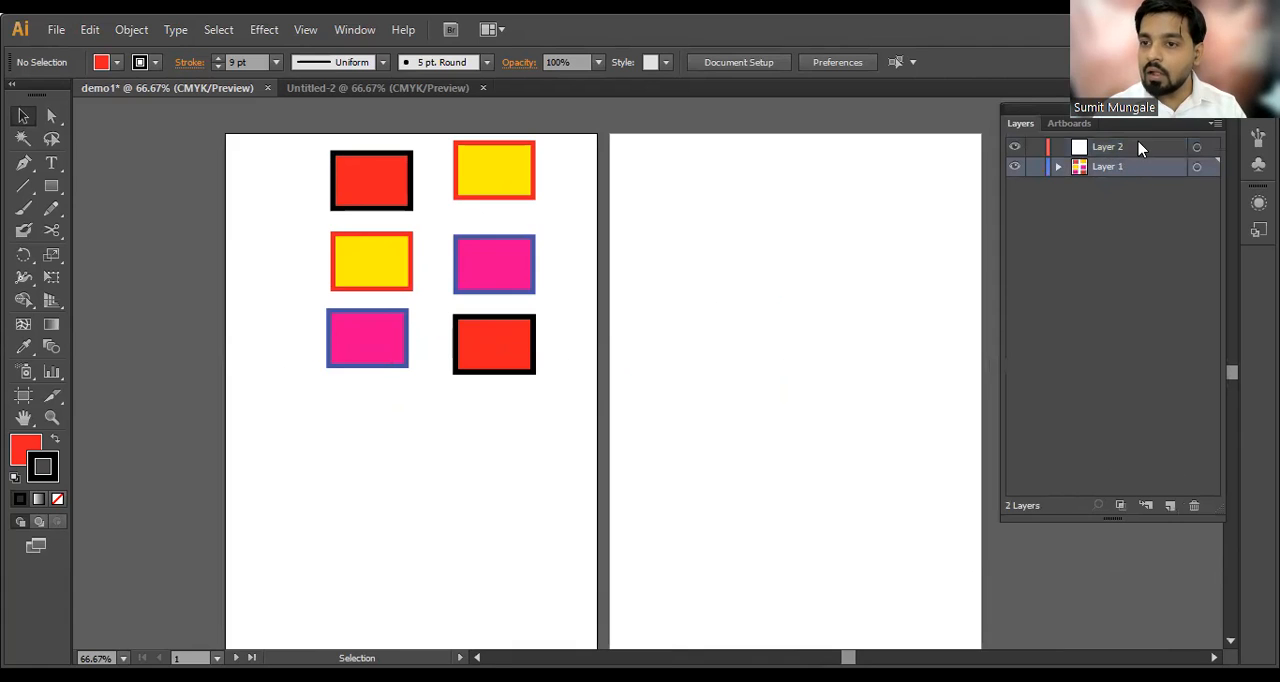
click(1136, 147)
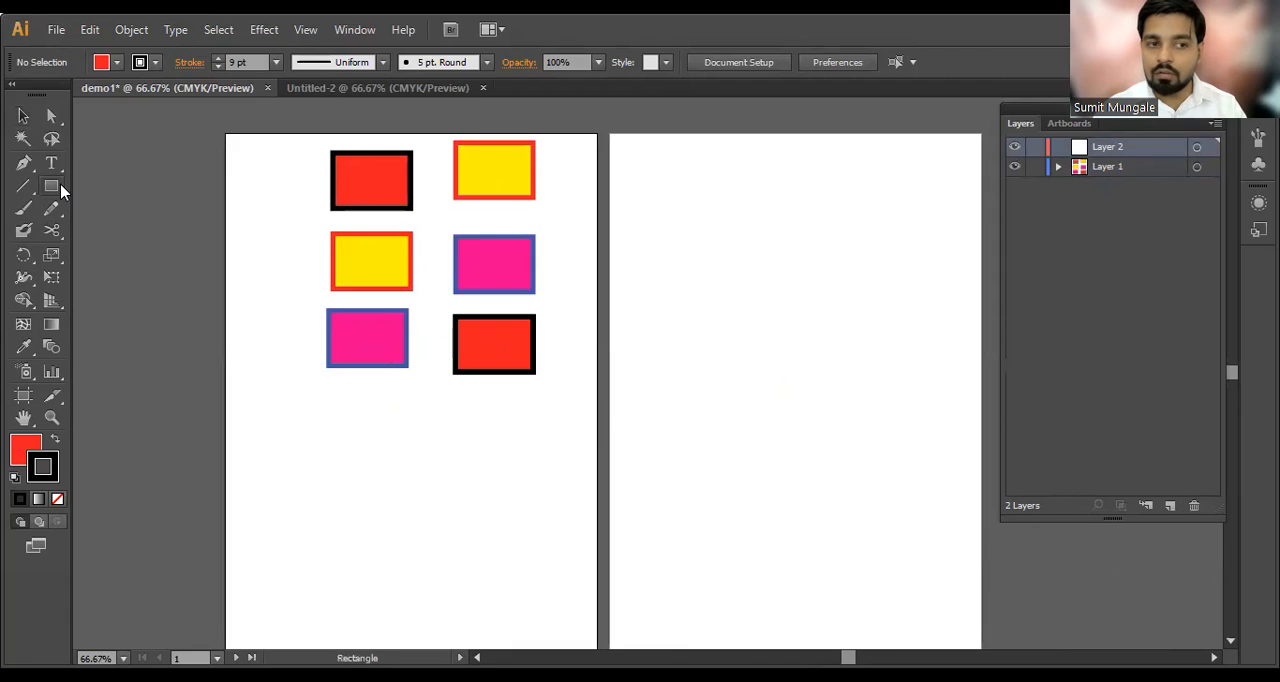
Step: Draw a circle on the second artboard with the Ellipse tool and duplicate it into three rows of two circles
drag(51, 186, 104, 234)
drag(636, 153, 790, 306)
key(v)
drag(792, 316, 677, 306)
drag(682, 205, 682, 205)
Step: Copy the rectangles' yellow fill and red stroke to the upper-right and lower-right circles with the Eyedropper
click(812, 198)
key(i)
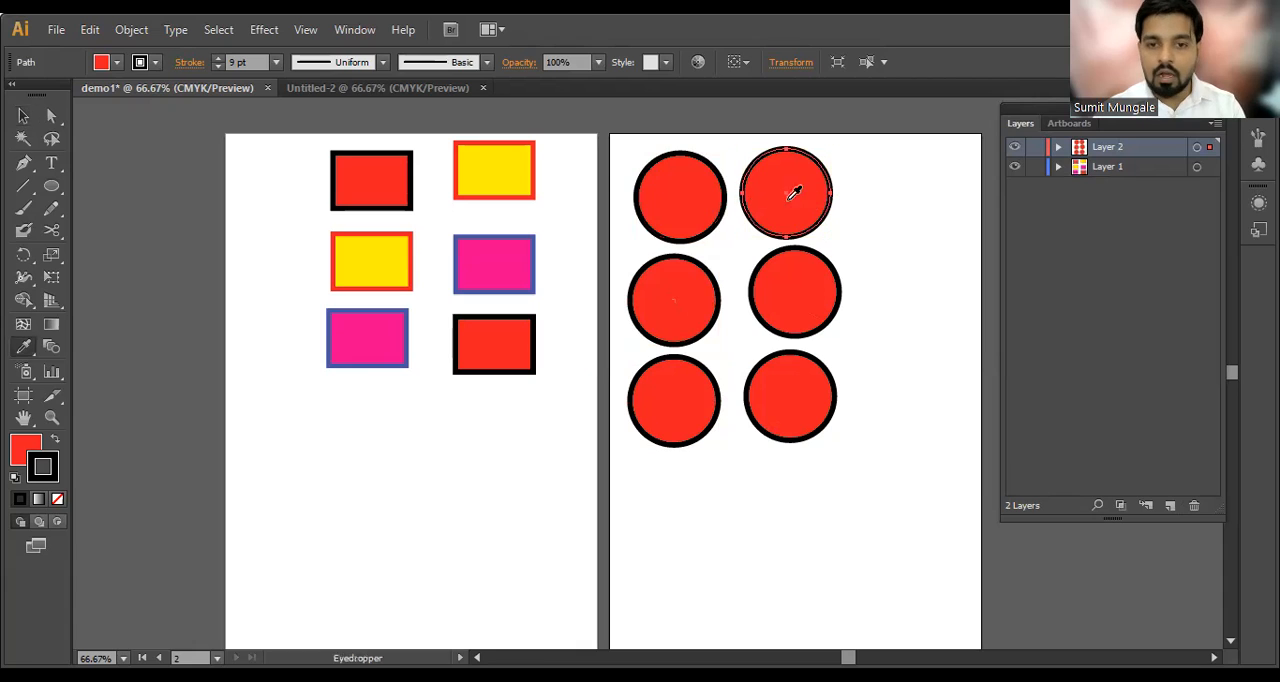
click(499, 159)
key(v)
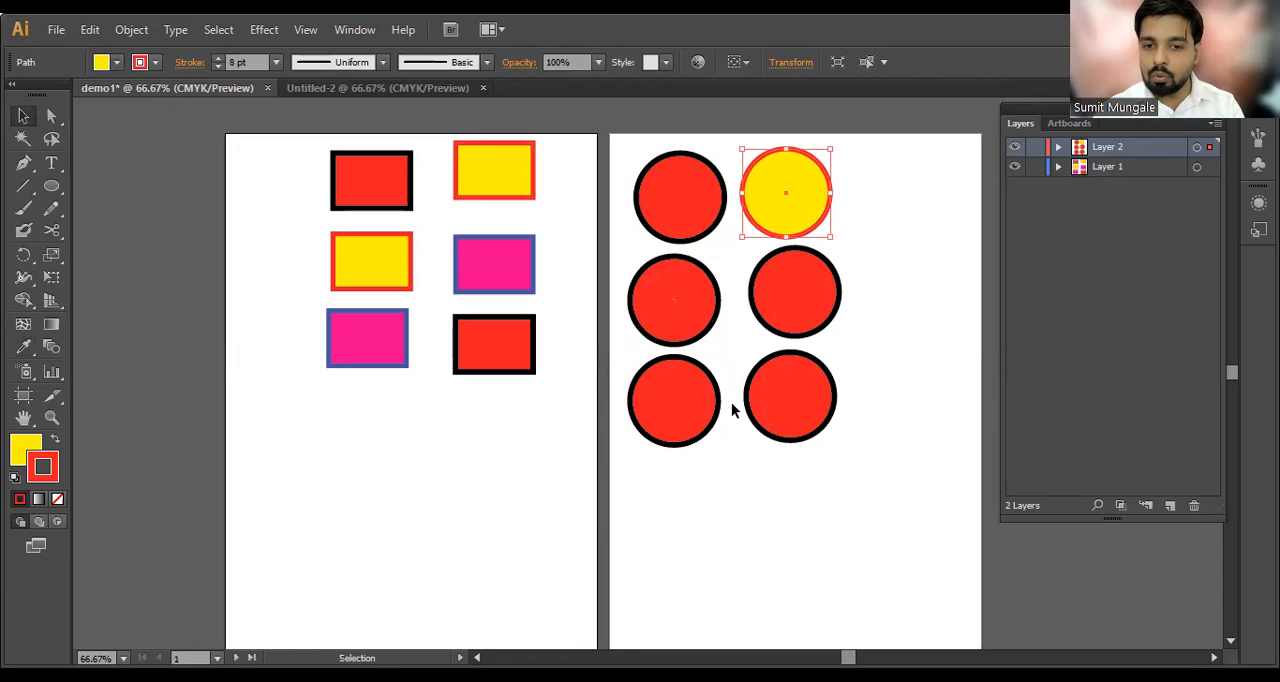
click(786, 403)
key(i)
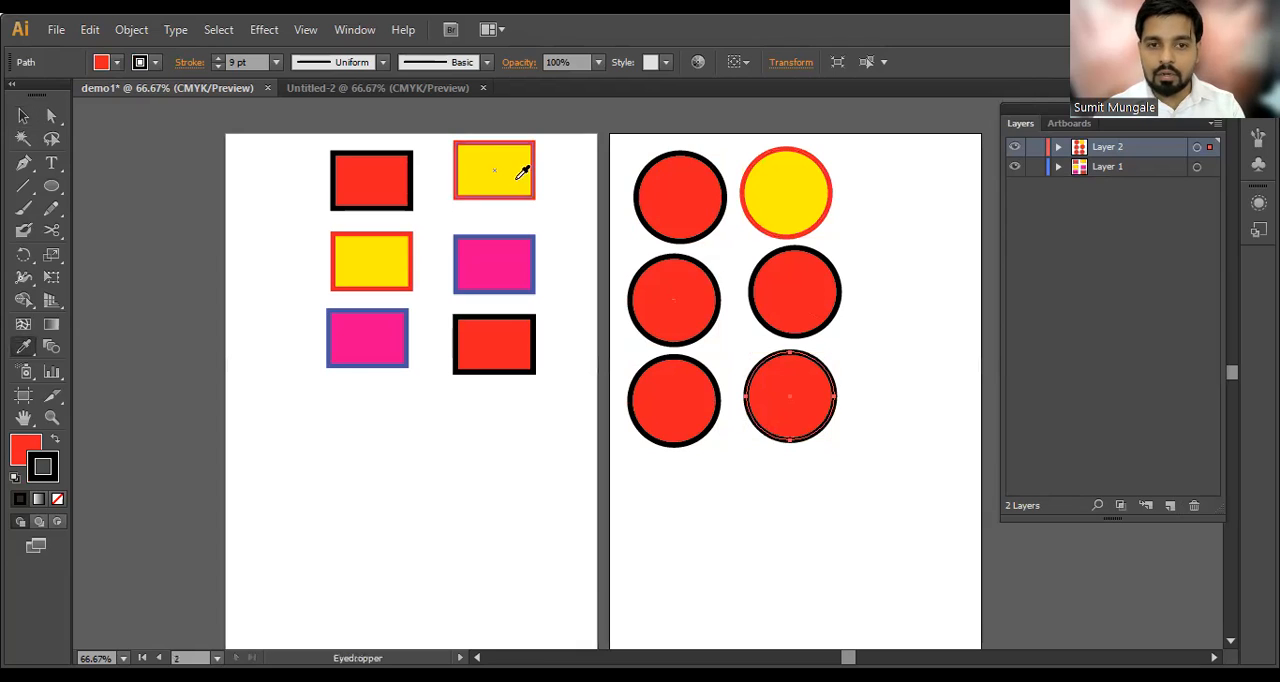
click(398, 250)
key(v)
Step: With the Eyedropper, give the middle-left circle the pink and blue appearance and the lower-left circle the yellow and red one
click(686, 318)
key(i)
click(508, 257)
key(v)
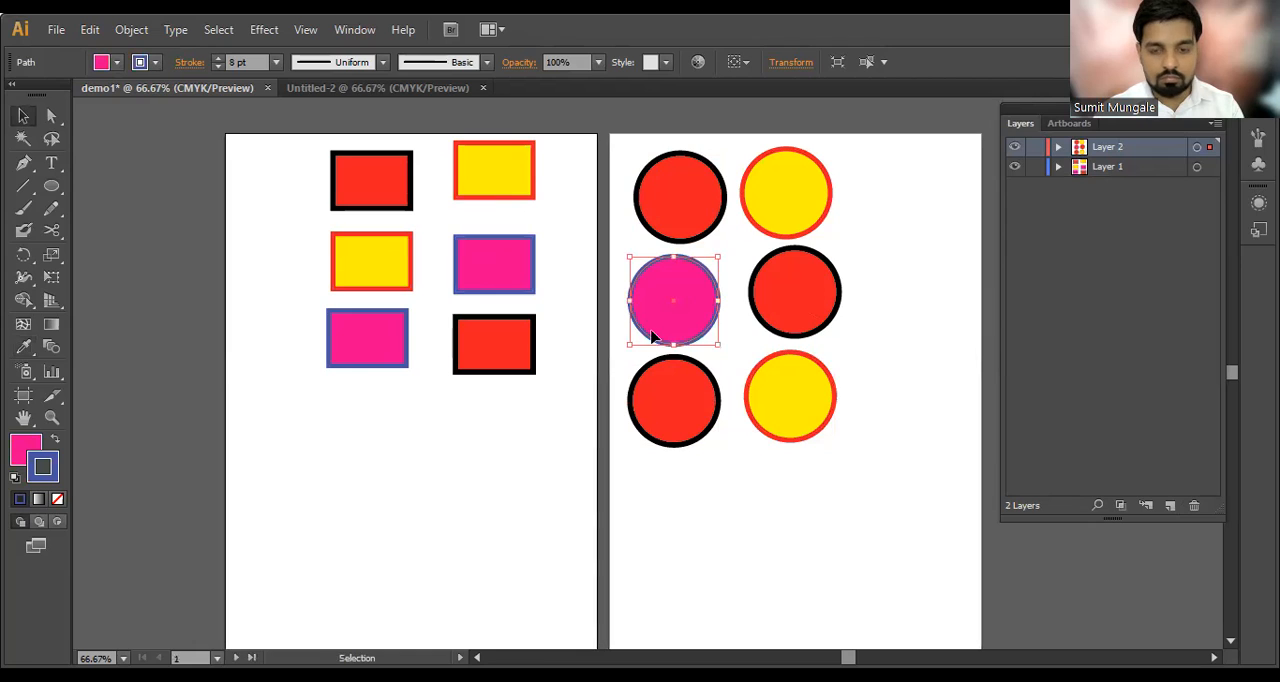
click(697, 392)
key(i)
click(413, 163)
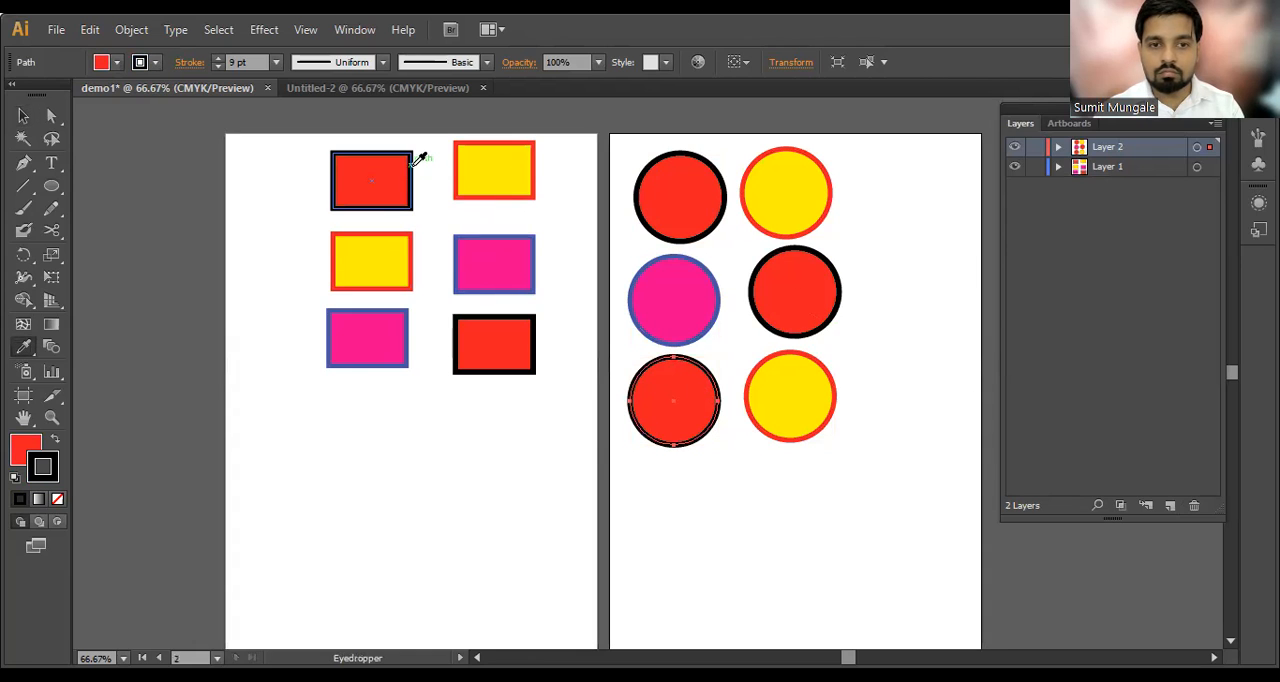
click(374, 263)
key(v)
Step: Copy the pink fill and blue stroke to the middle-right circle with the Eyedropper, and deselect it
click(793, 303)
key(i)
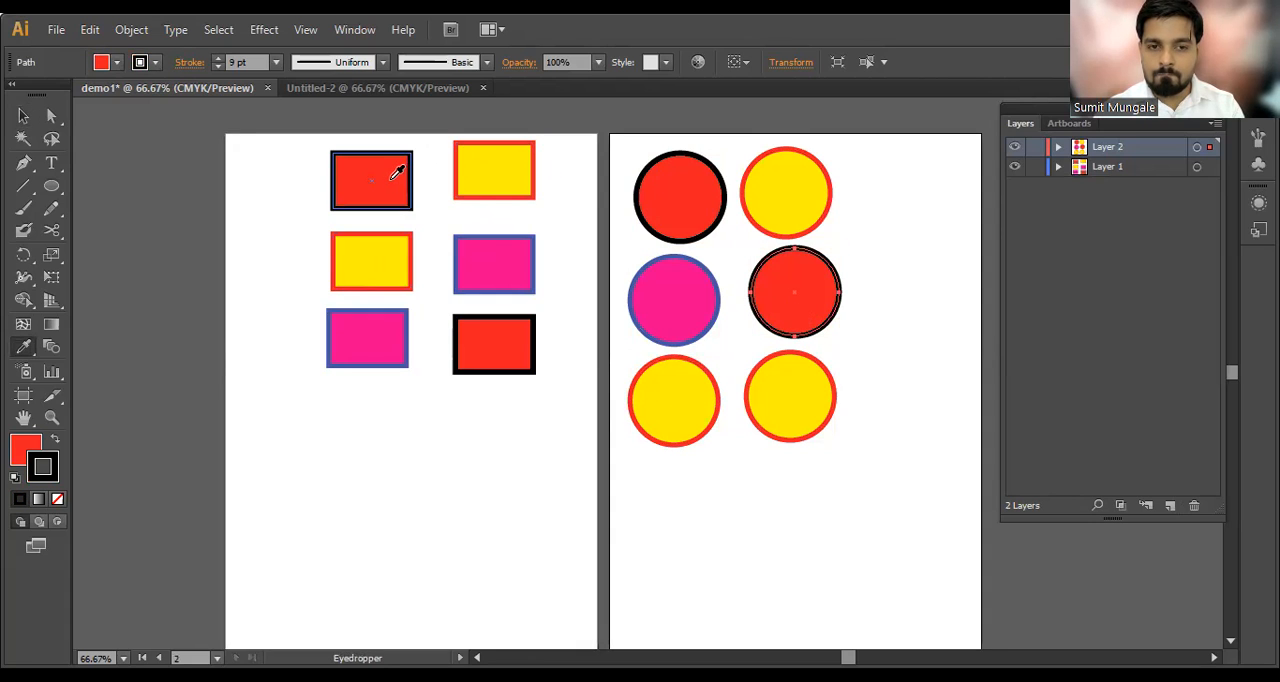
click(471, 252)
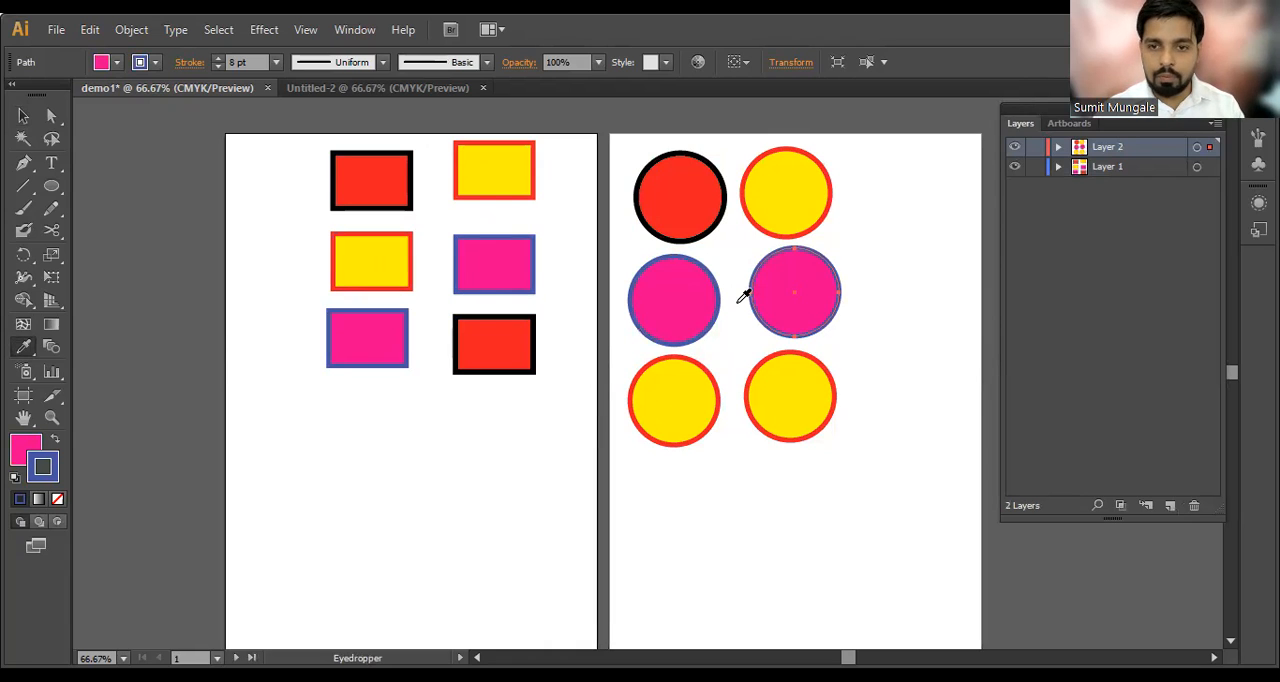
key(v)
click(868, 297)
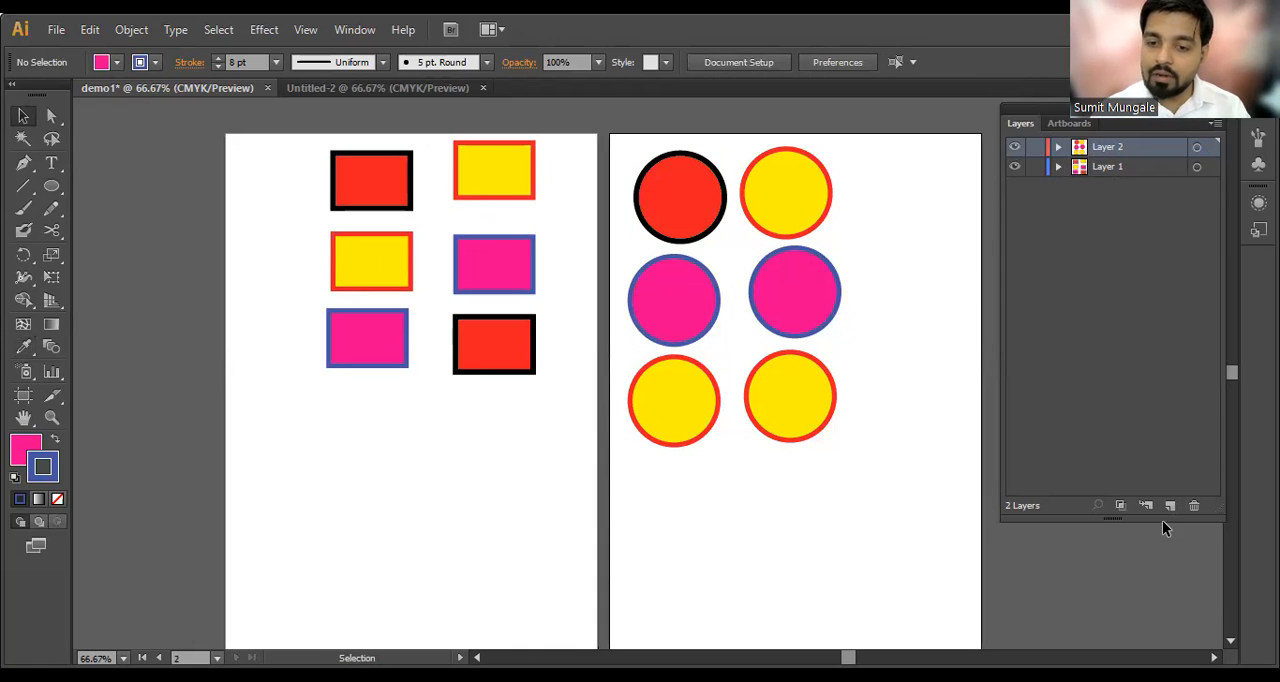
Step: Select all six circles on the second artboard and delete them
drag(900, 159, 617, 482)
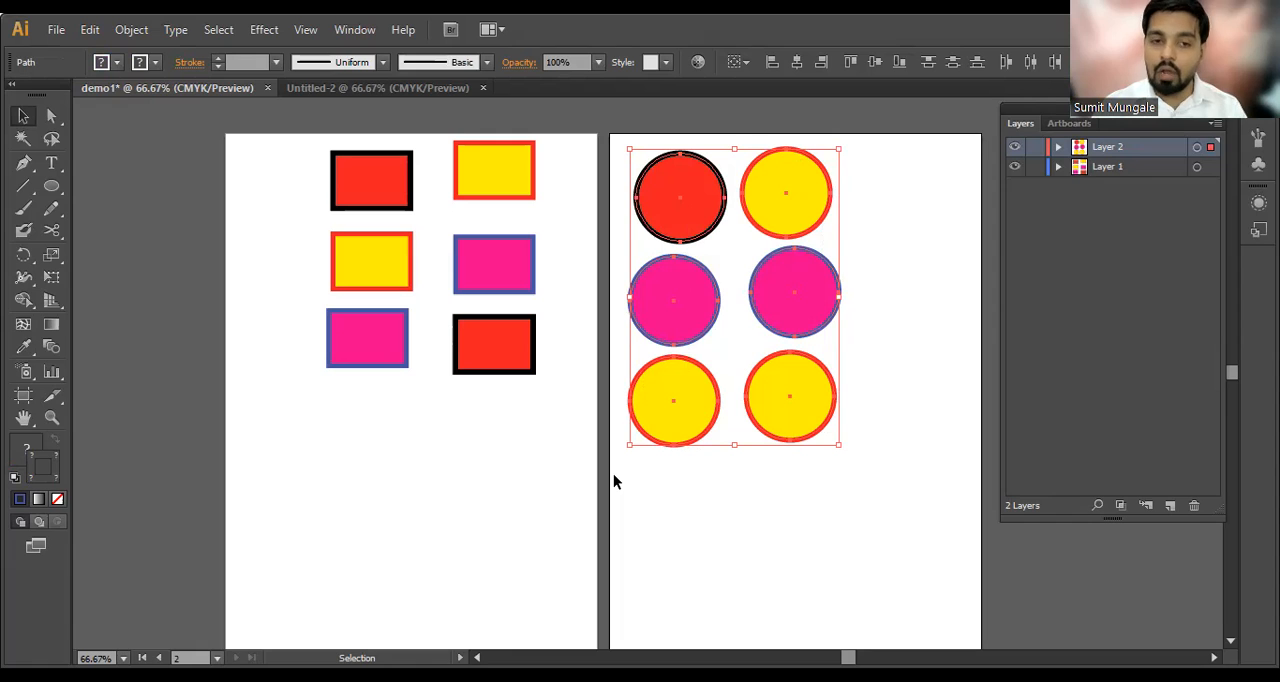
key(a)
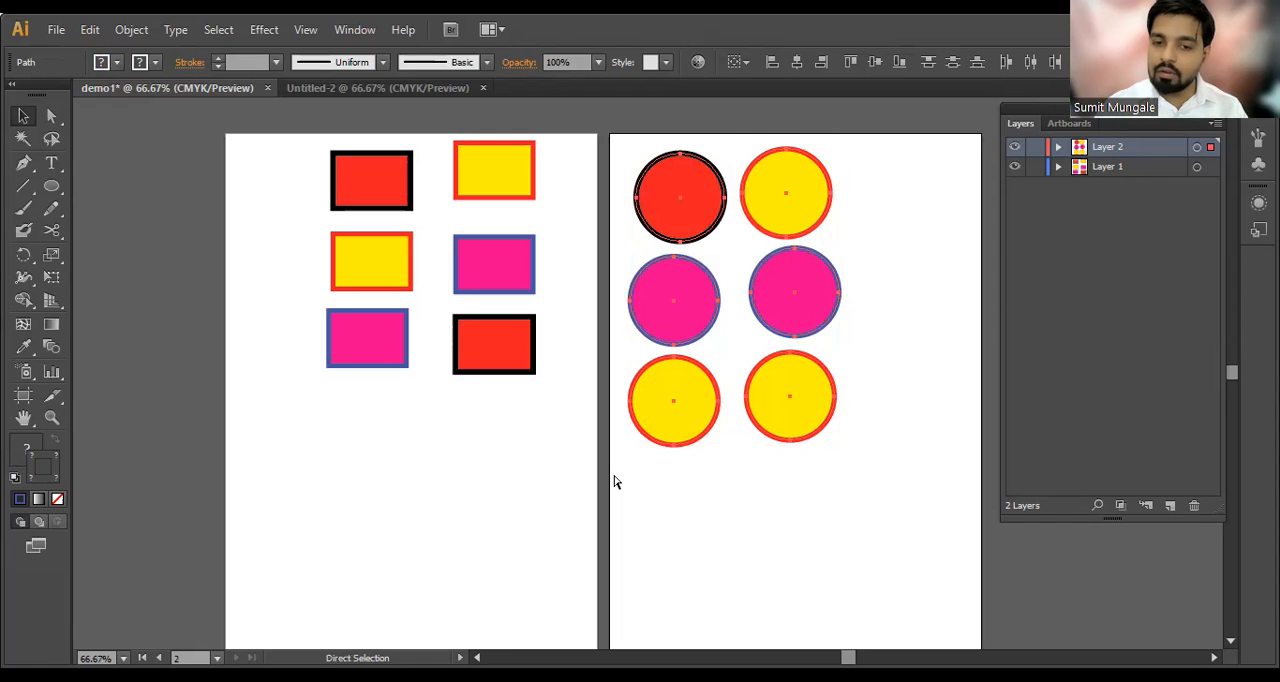
key(Delete)
key(v)
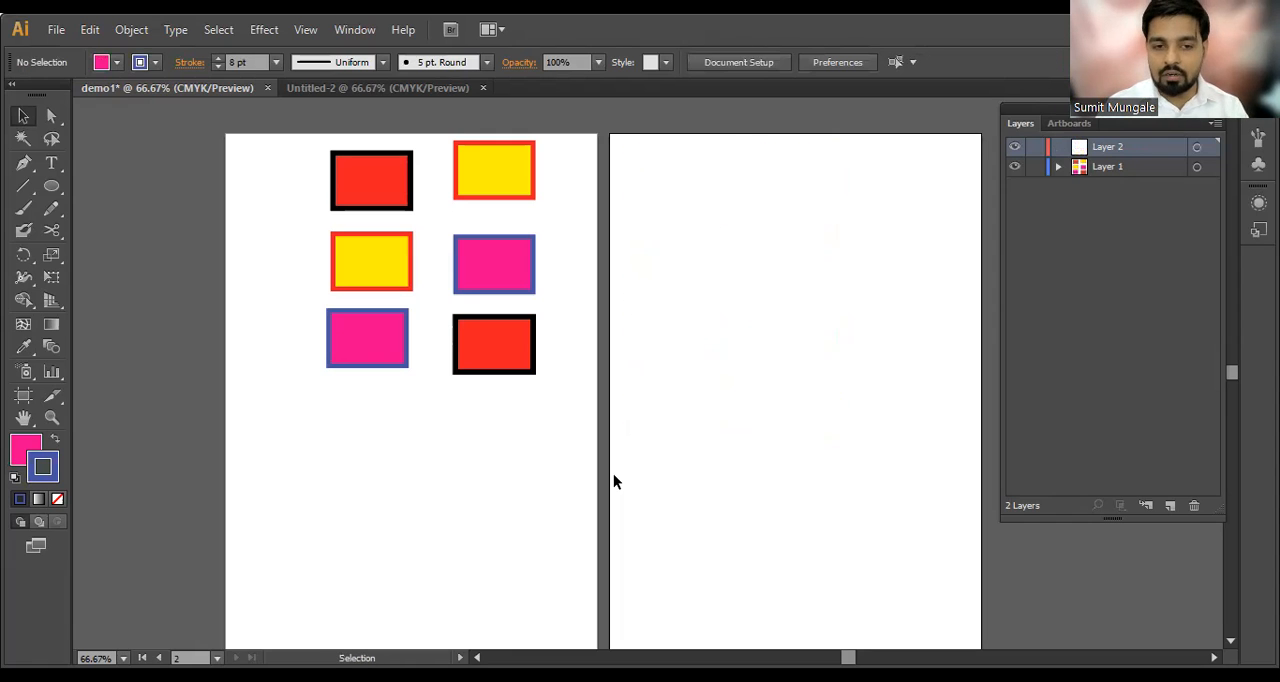
Step: Select all six rectangles on the first artboard and delete them
drag(287, 139, 605, 386)
key(a)
key(Delete)
key(v)
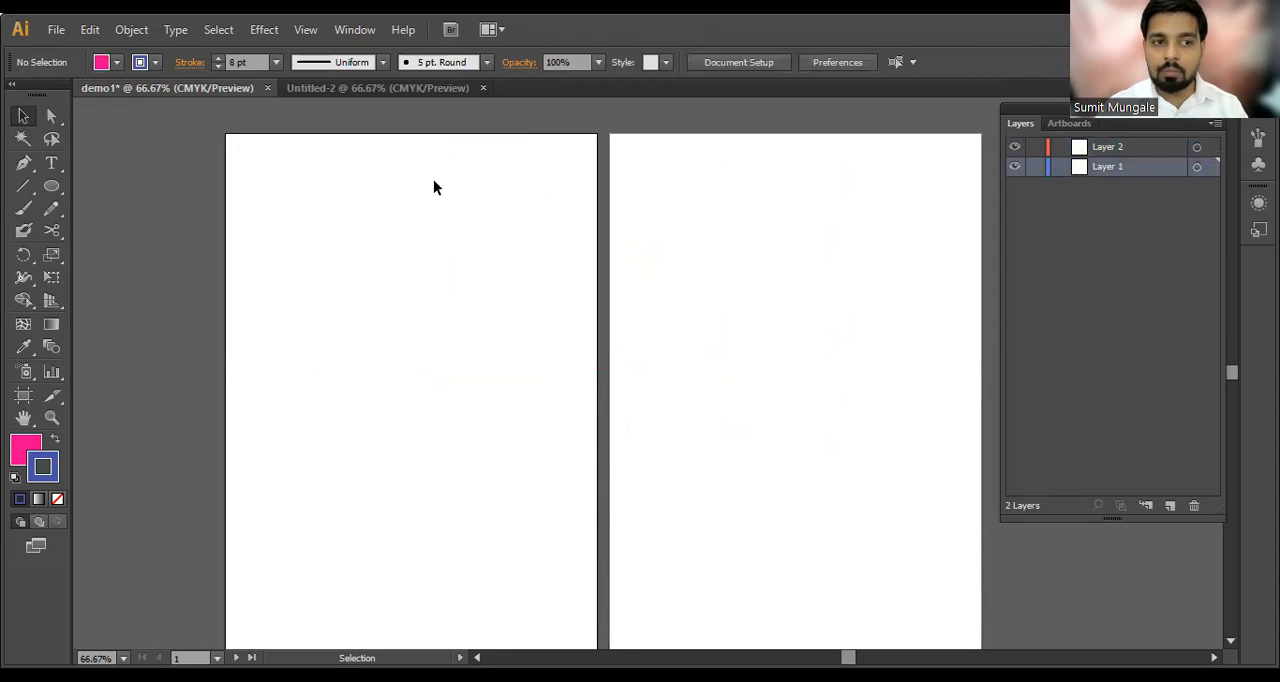
click(47, 188)
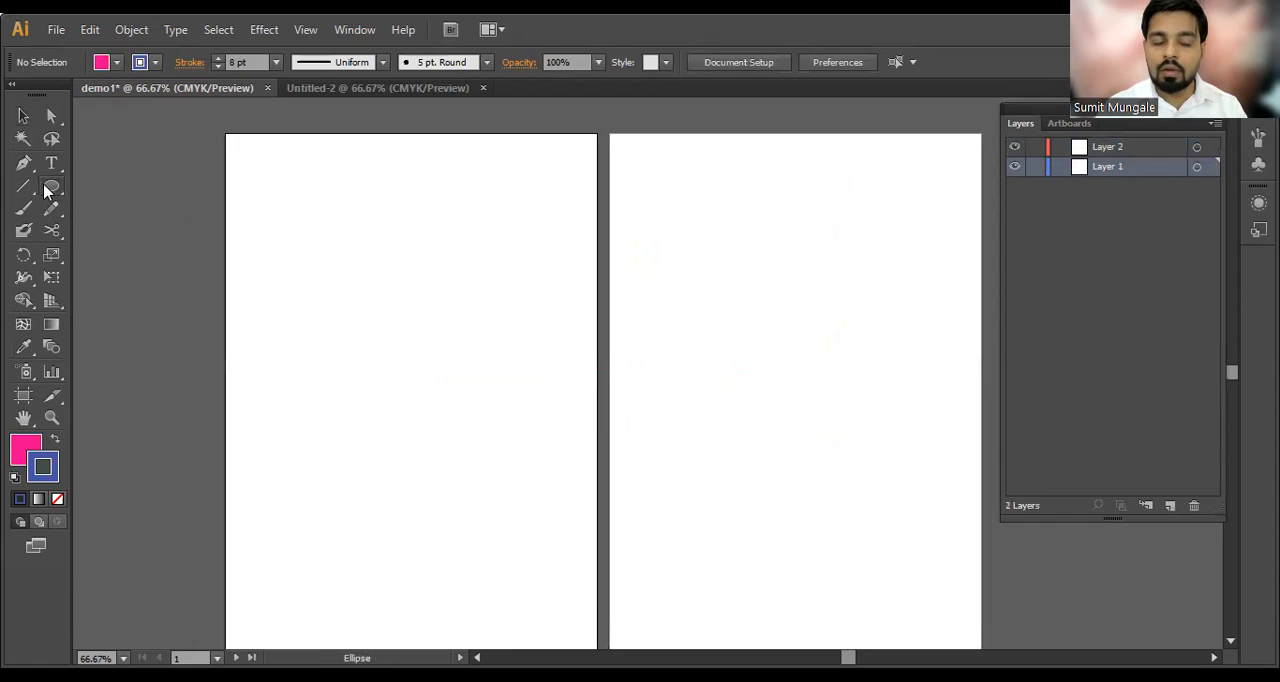
drag(47, 190, 120, 232)
drag(319, 175, 505, 361)
scroll(405, 294, down, 3)
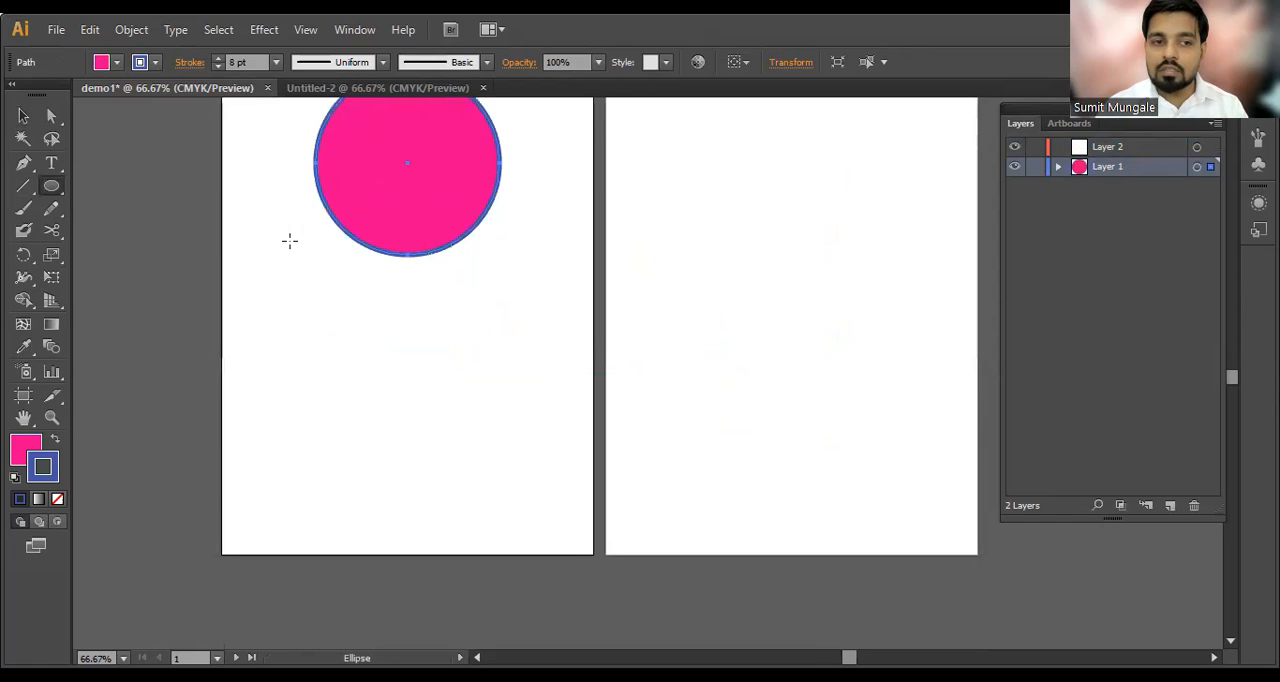
key(Delete)
Step: Draw a small ellipse as a figure's head on the first artboard and a tall rectangle below it as the torso
drag(333, 132, 420, 211)
click(53, 196)
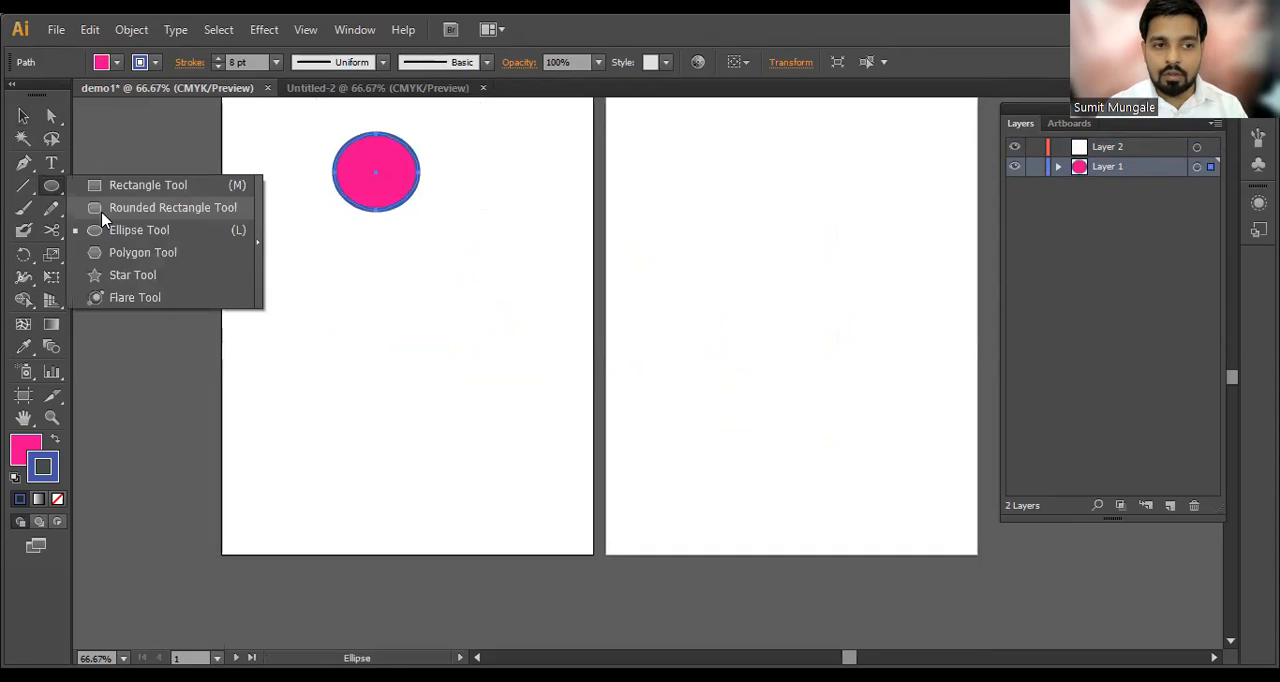
drag(334, 222, 432, 386)
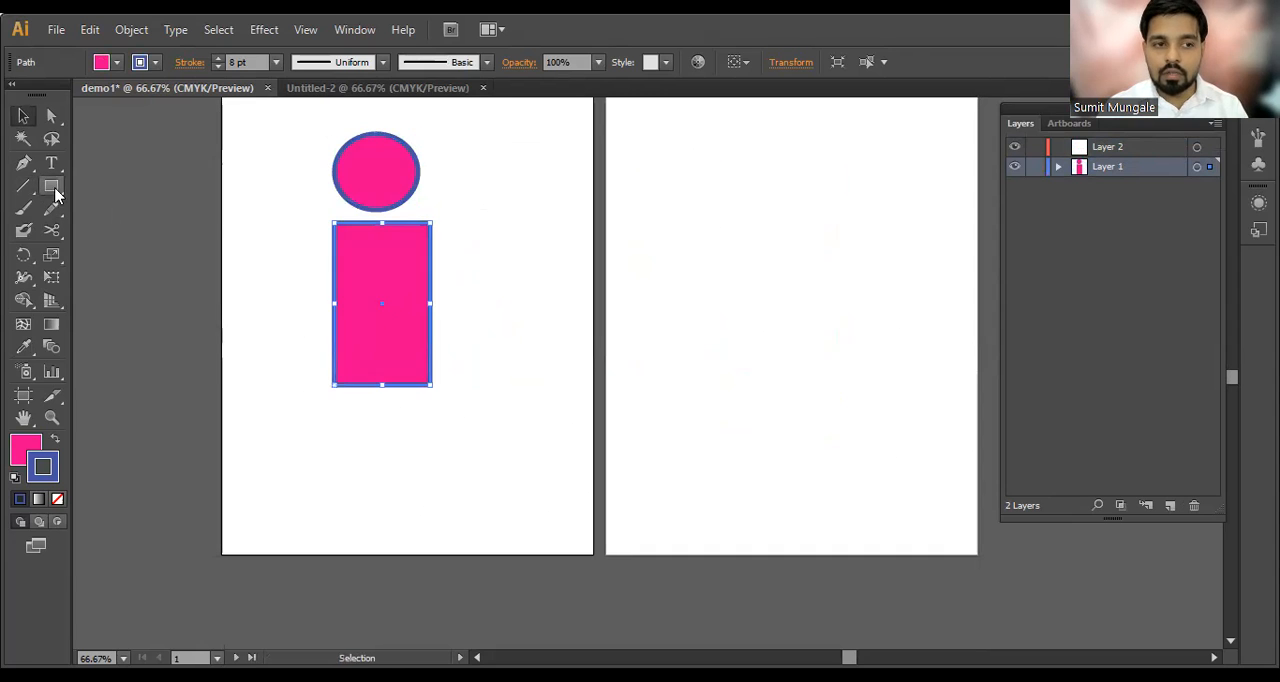
Step: Draw two narrow rectangles below the torso as legs and one on each side of it as arms
drag(329, 407, 359, 511)
drag(397, 413, 441, 512)
drag(273, 232, 296, 347)
drag(451, 222, 492, 322)
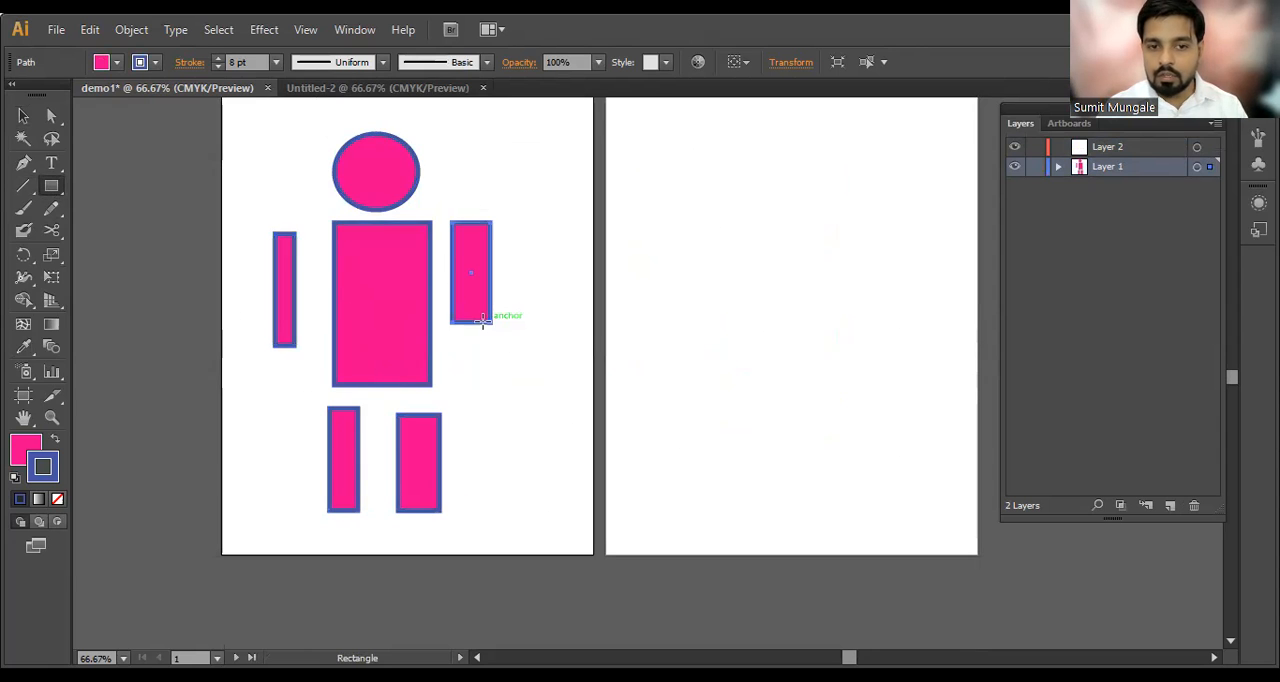
Step: Select all parts of the figure together, and clear the selection
key(v)
drag(571, 149, 167, 546)
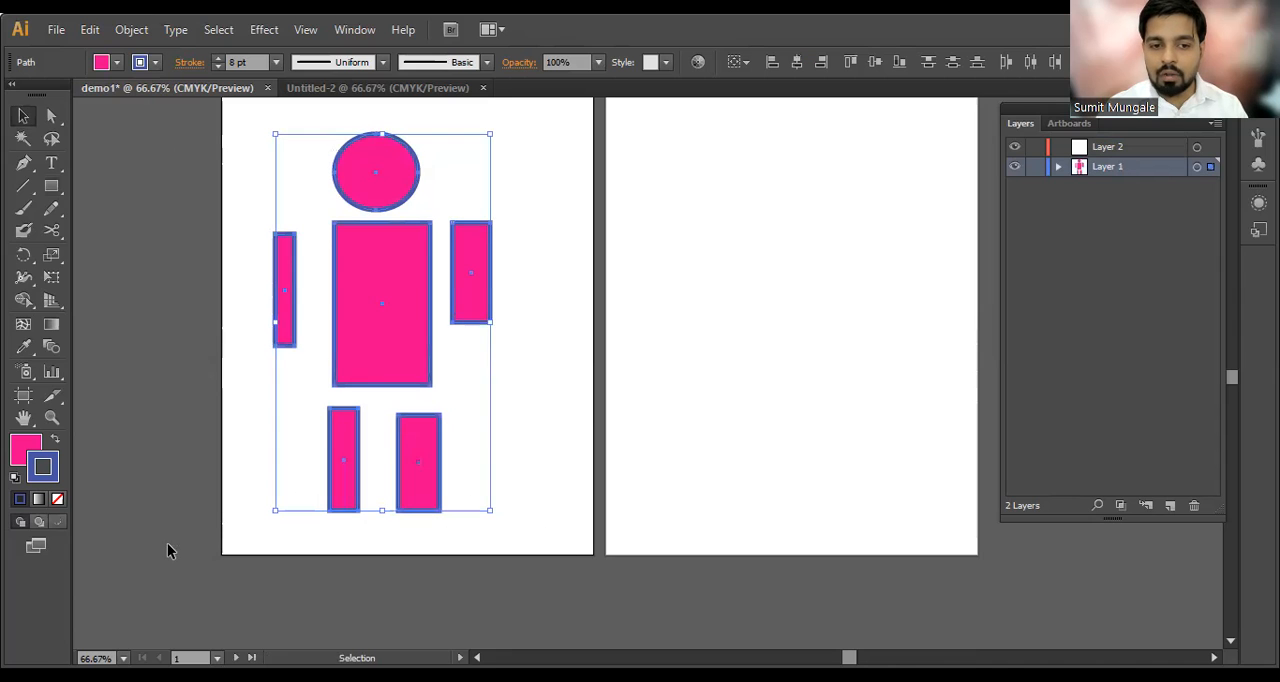
click(553, 352)
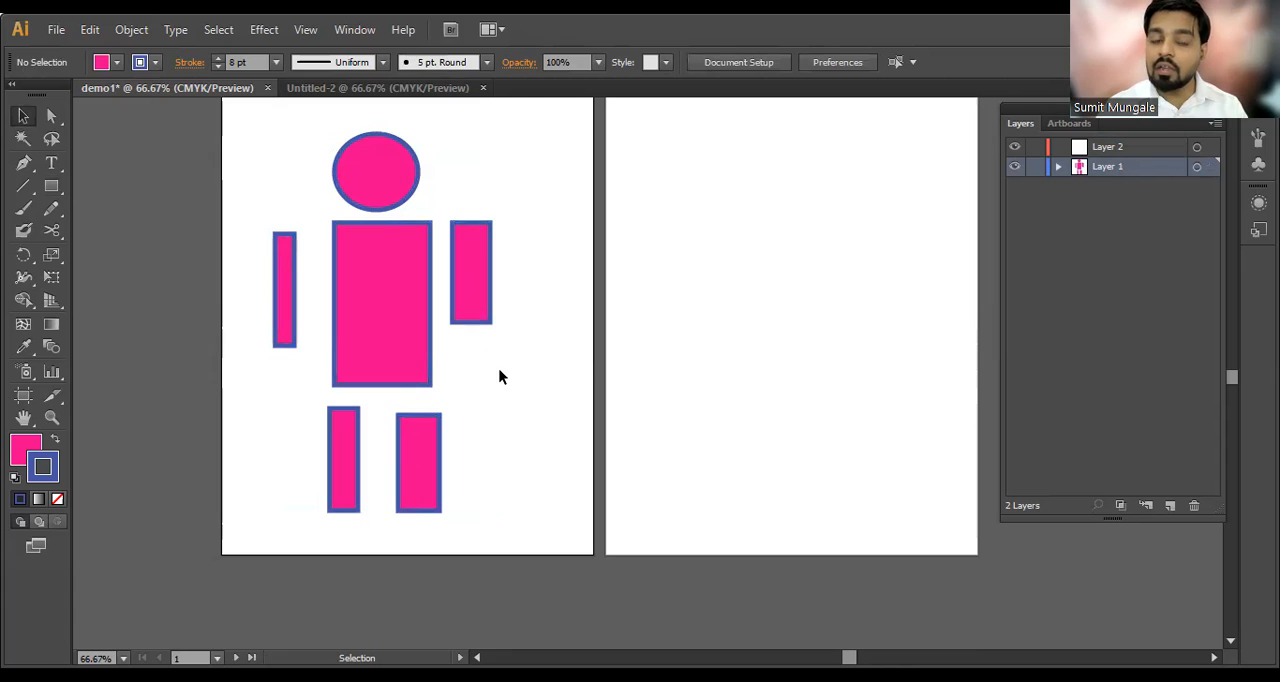
Step: Select only the figure's head on the first artboard
click(478, 320)
scroll(369, 151, up, 1)
click(371, 154)
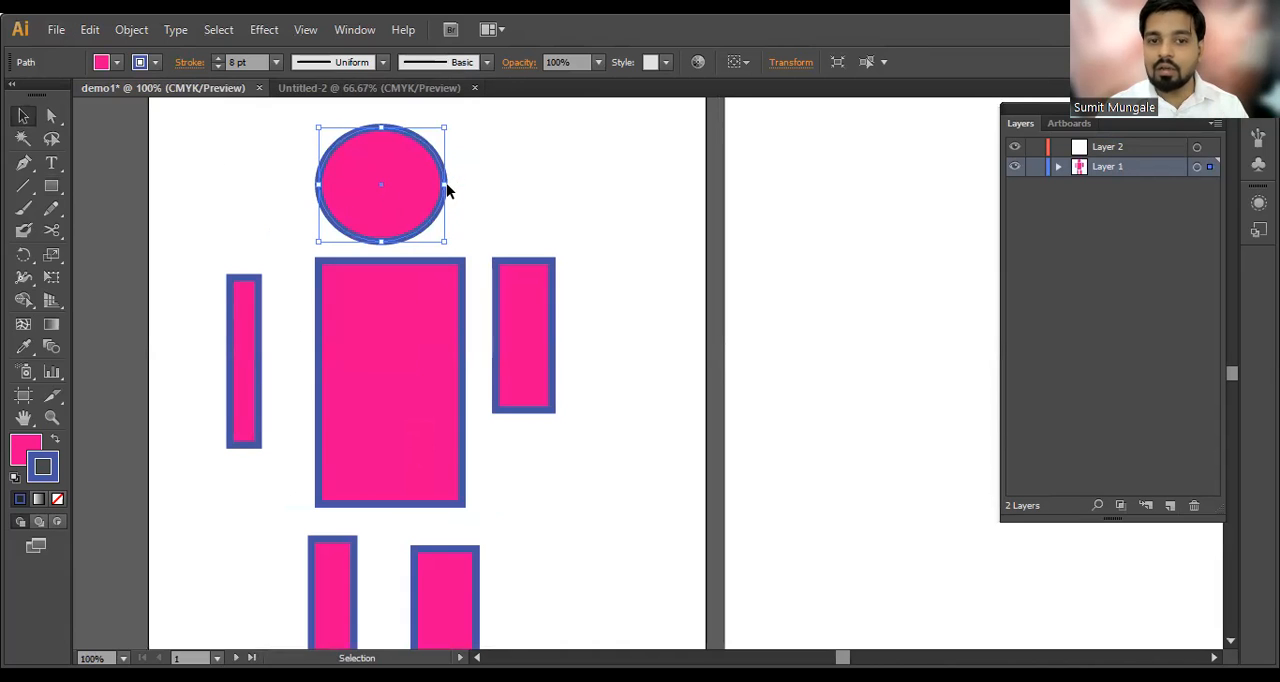
drag(557, 159, 242, 217)
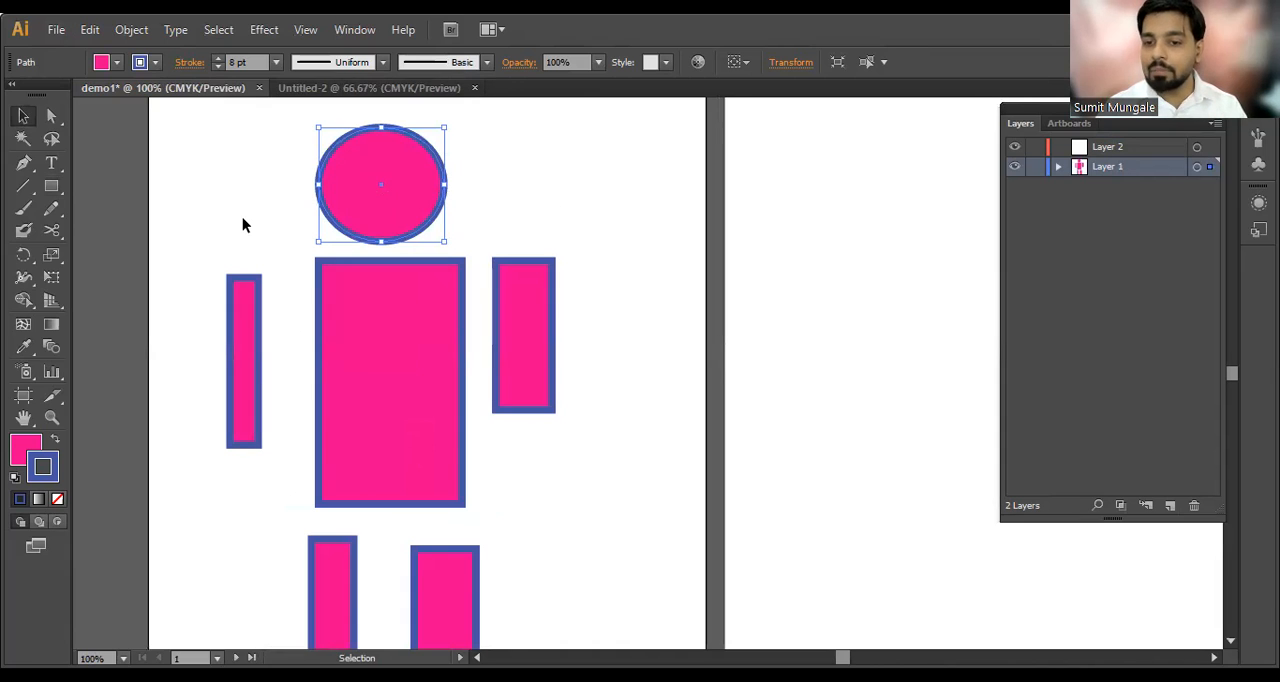
Step: Select the torso together with both arms, and switch the selection to the two legs
drag(627, 335, 166, 454)
key(space)
drag(491, 483, 502, 424)
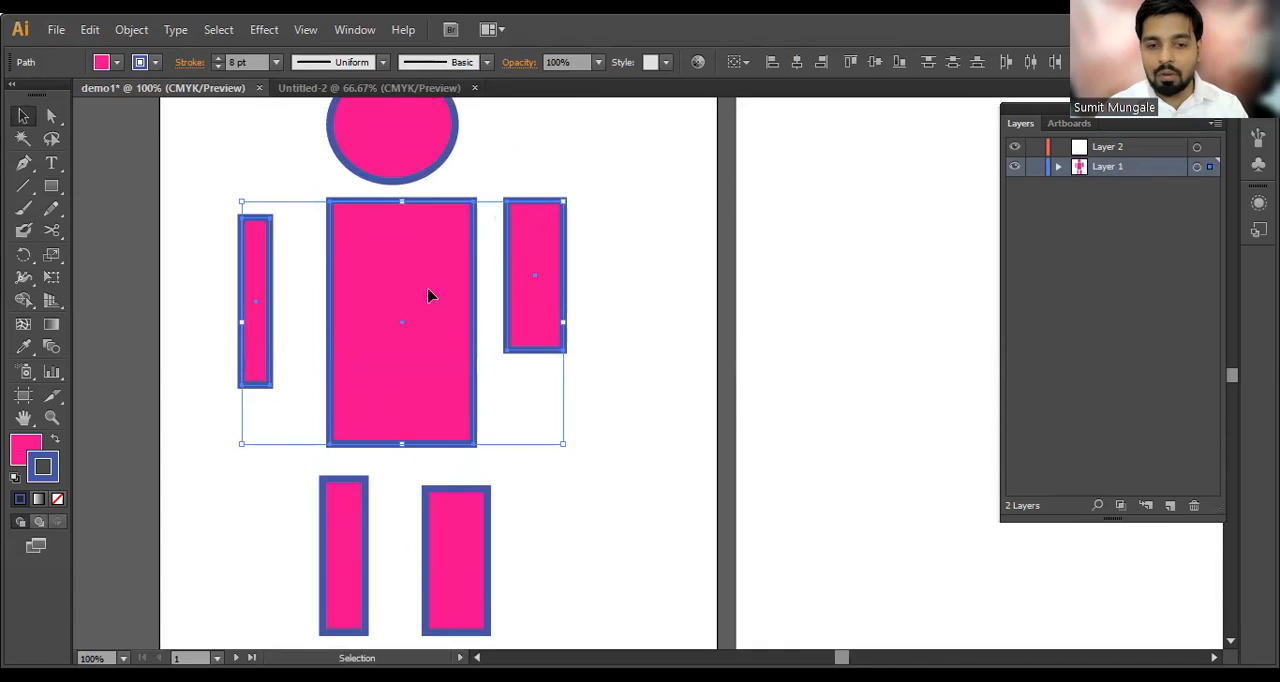
key(space)
drag(545, 436, 514, 246)
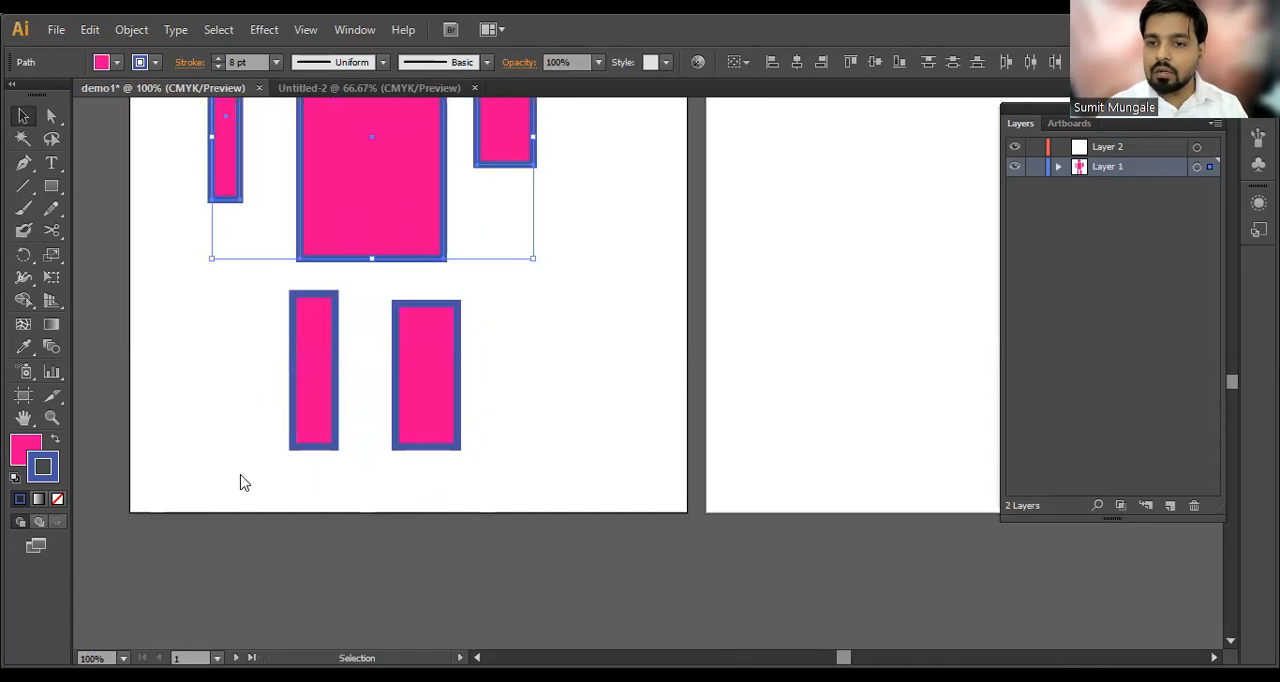
drag(485, 280, 266, 449)
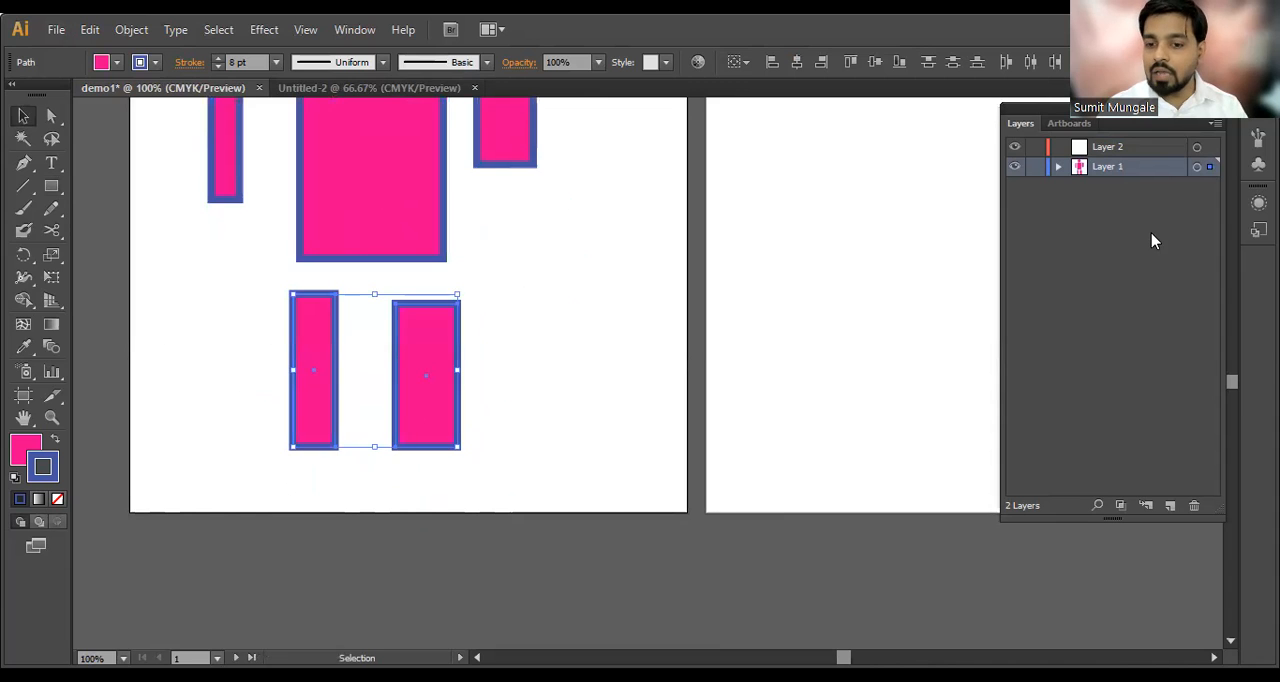
Step: Go through the whole figure section by section, marking out the head, the torso with arms, and the legs
alt+scroll(514, 322, down, 1)
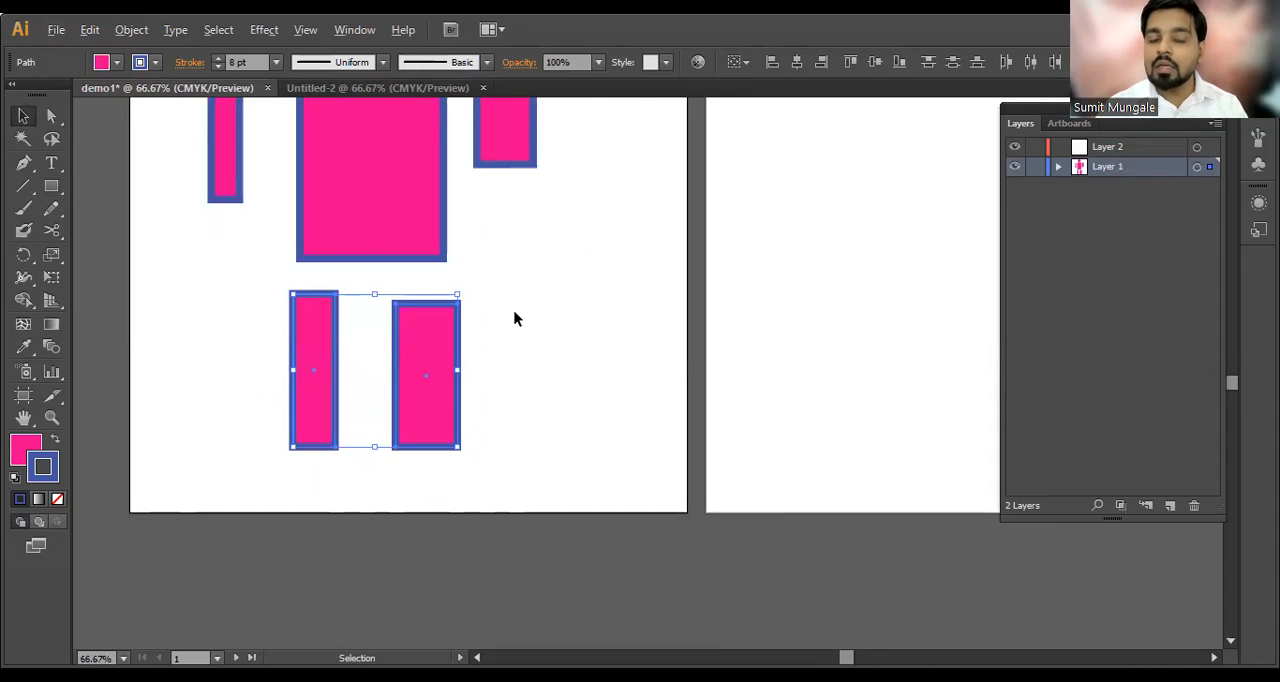
key(space)
drag(536, 290, 542, 379)
drag(569, 124, 208, 172)
drag(632, 226, 298, 372)
drag(600, 418, 266, 502)
click(157, 505)
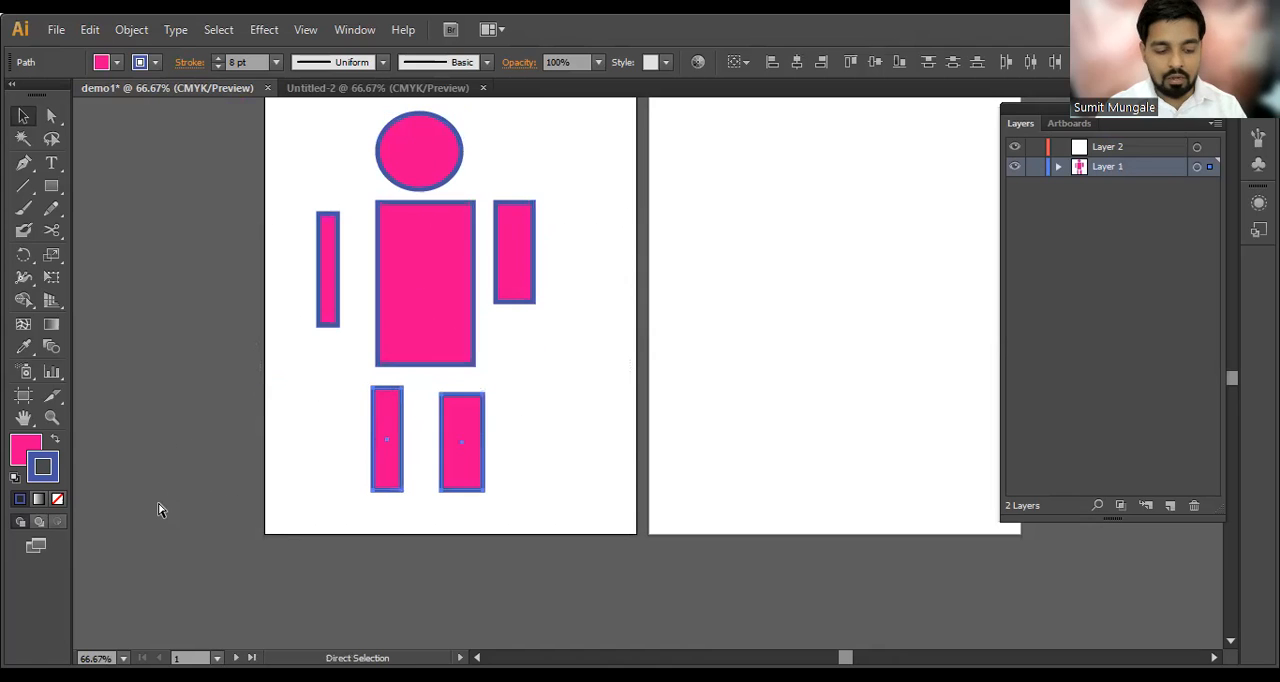
Step: Select all parts of the figure on the first artboard and delete them
key(ctrl+a)
click(604, 378)
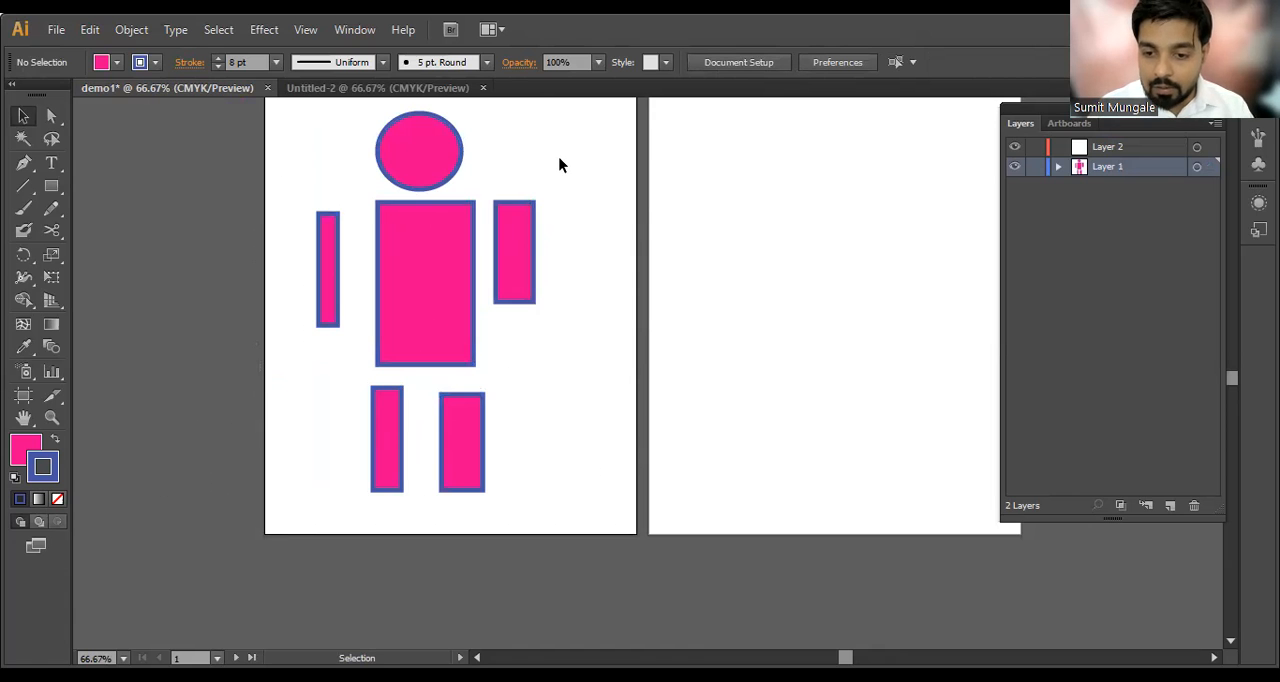
drag(568, 164, 186, 517)
key(Delete)
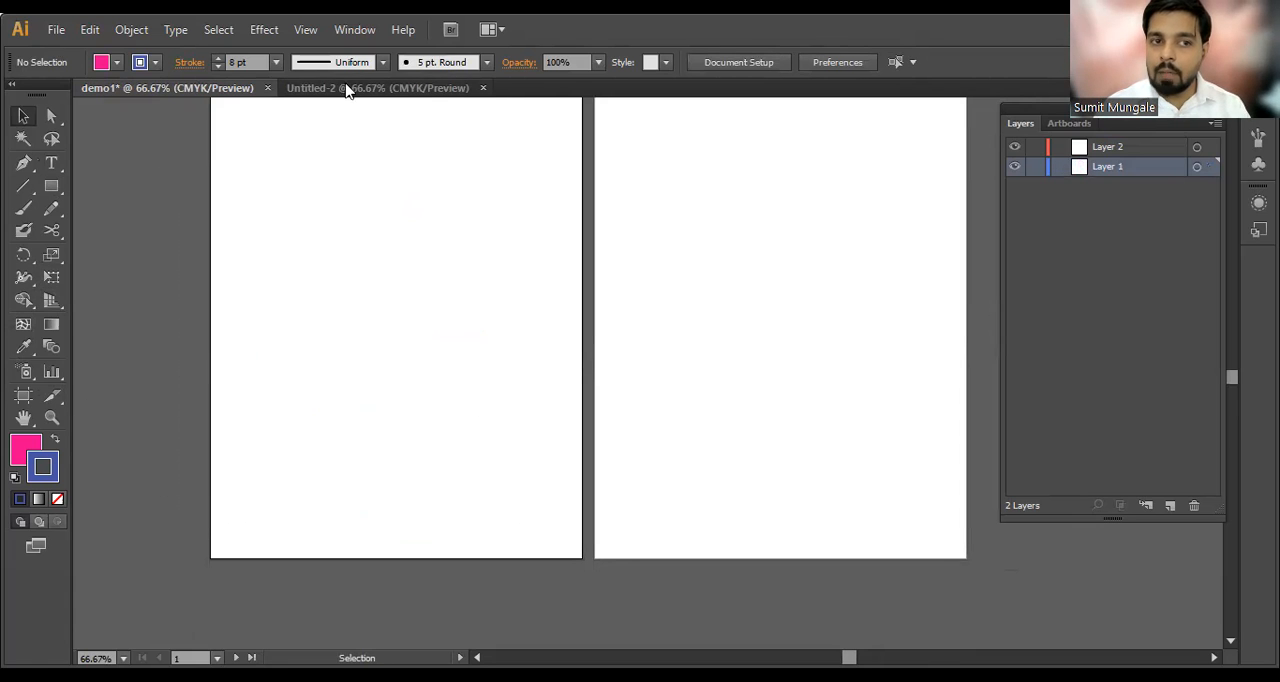
Step: Start setting up a new document and open its number of artboards for editing
click(56, 31)
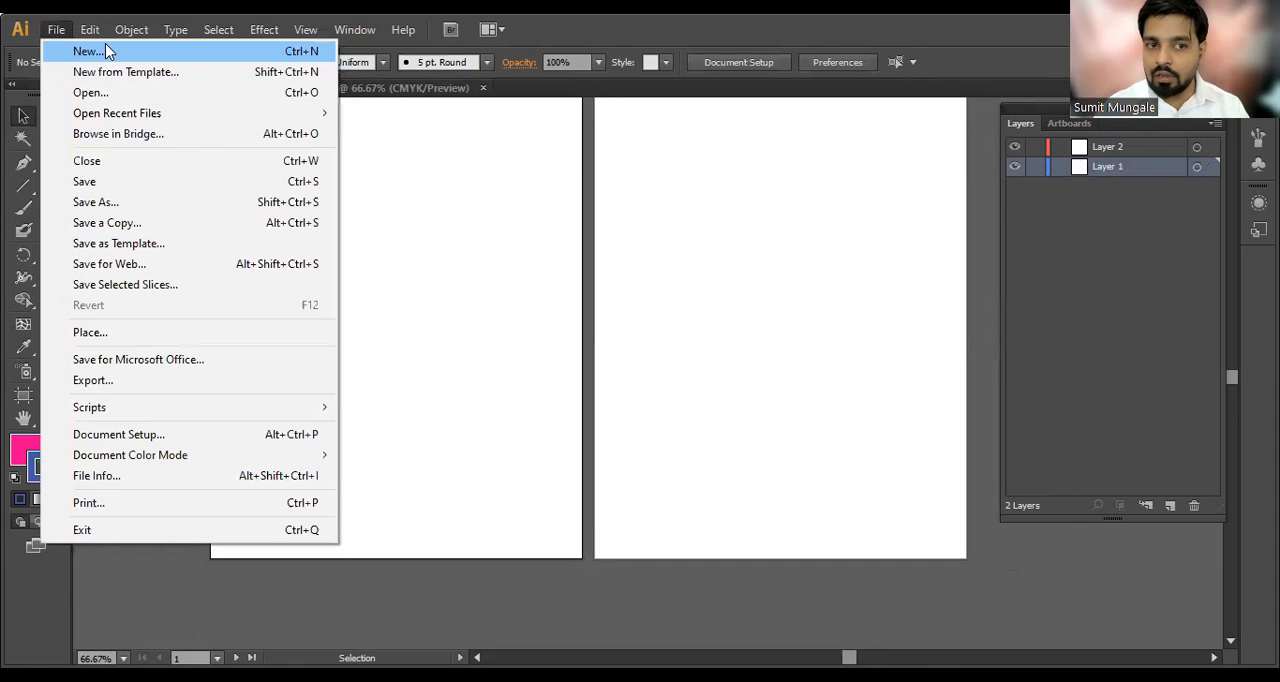
click(108, 51)
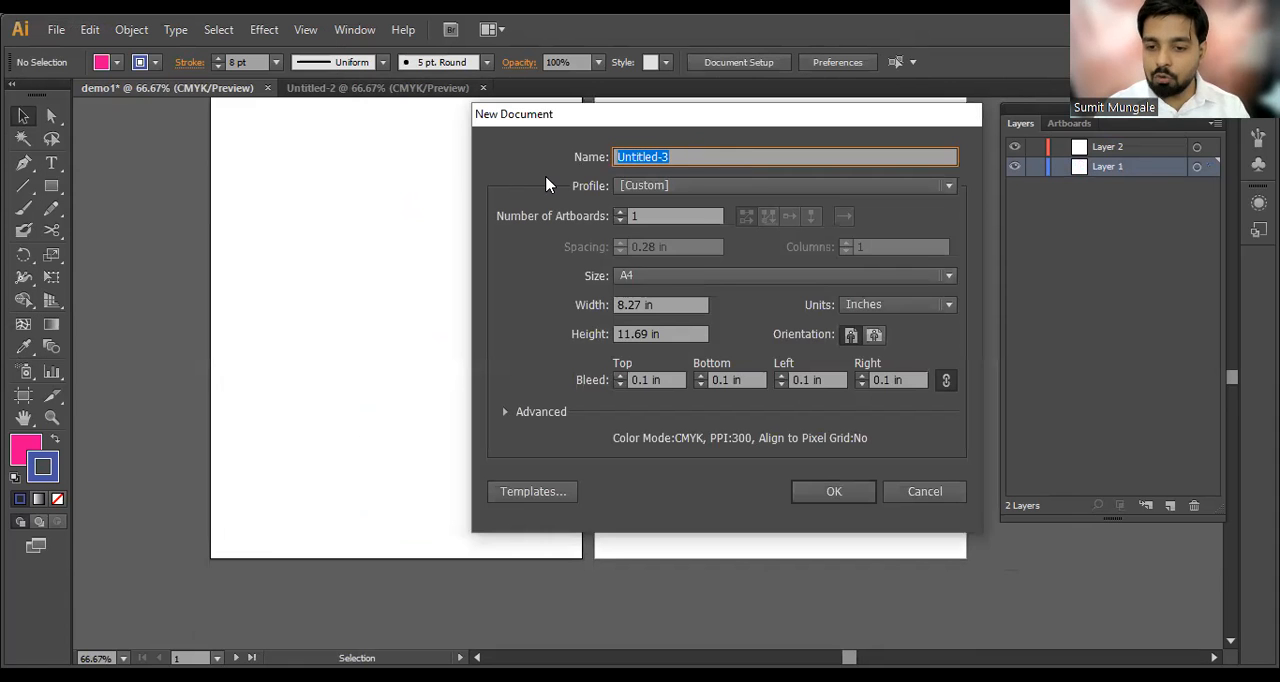
click(665, 215)
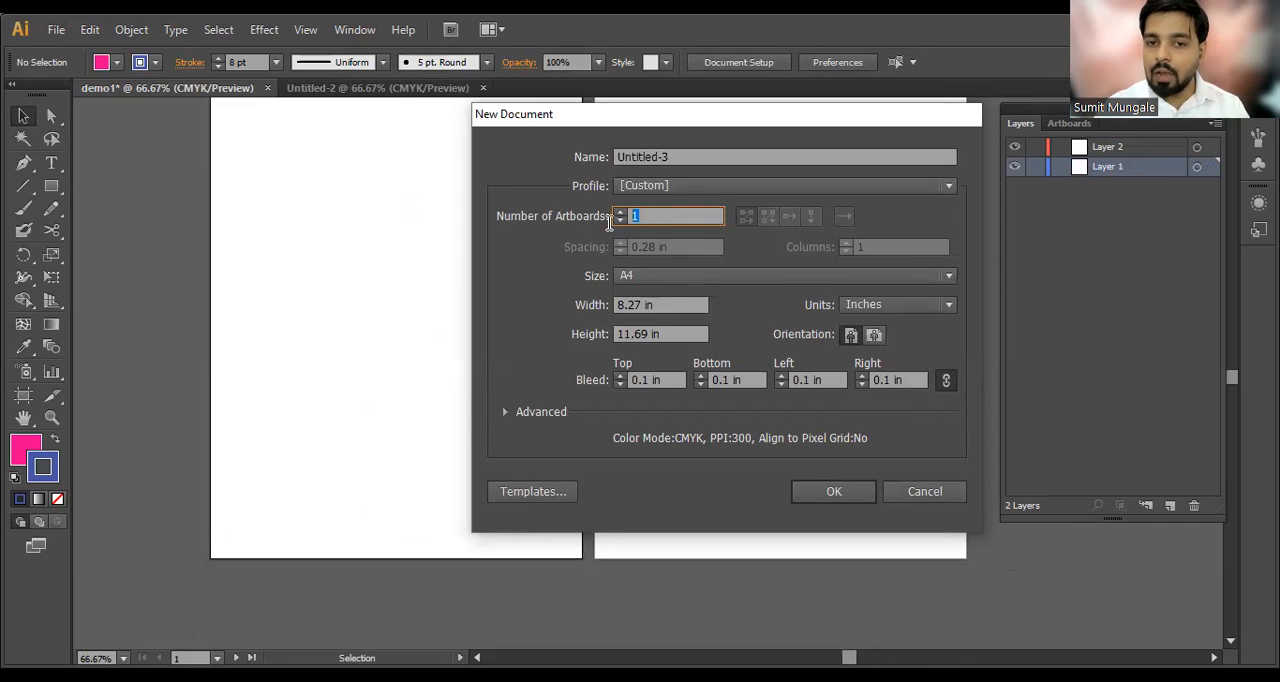
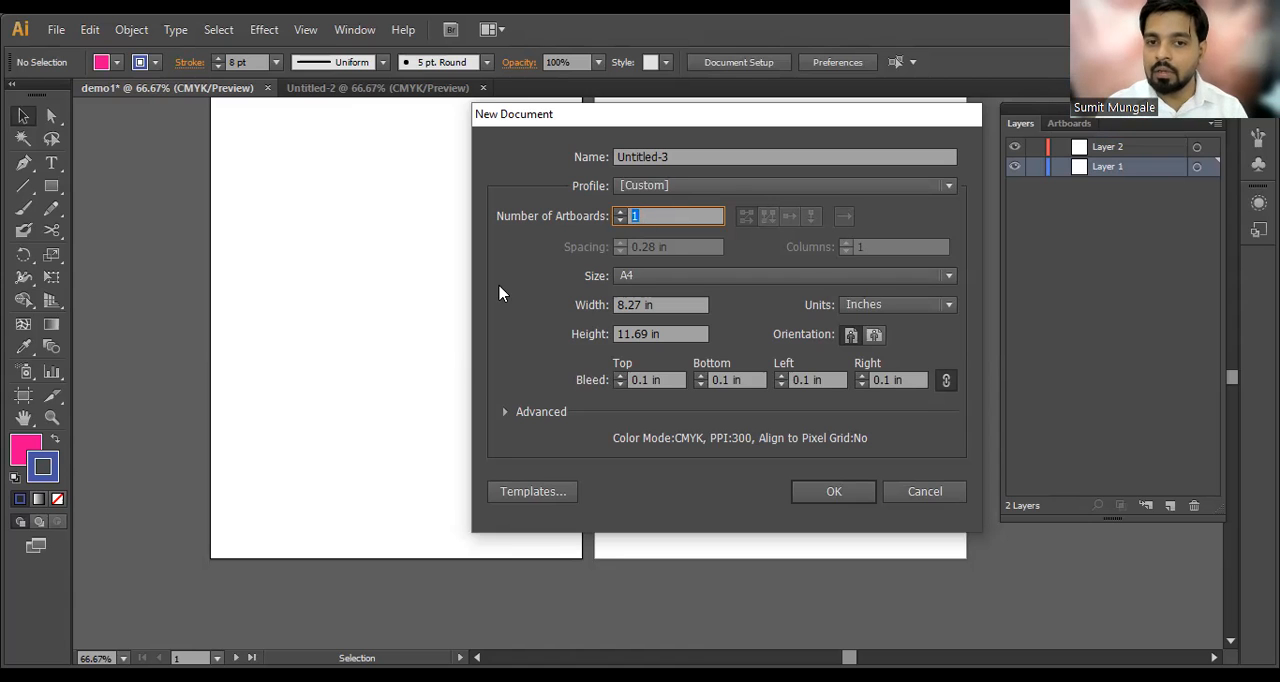
Step: Keep the new document at 1 artboard and look through the available page sizes, leaving A4 chosen
click(661, 219)
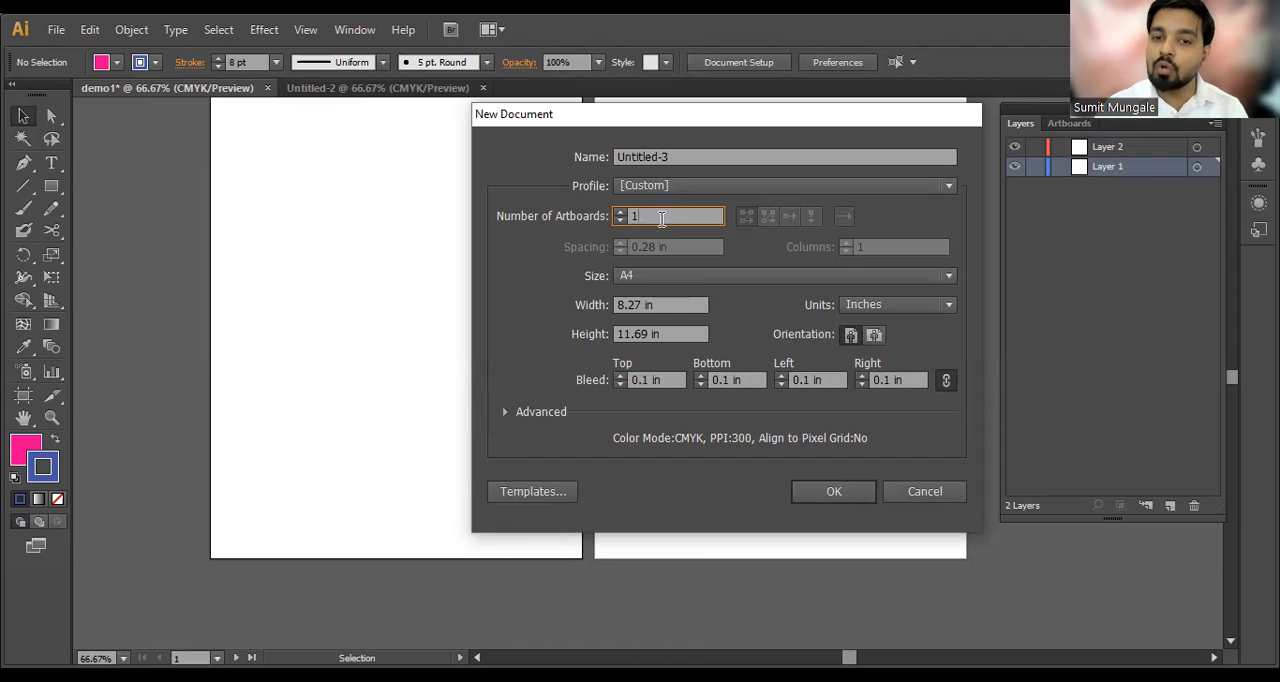
click(619, 220)
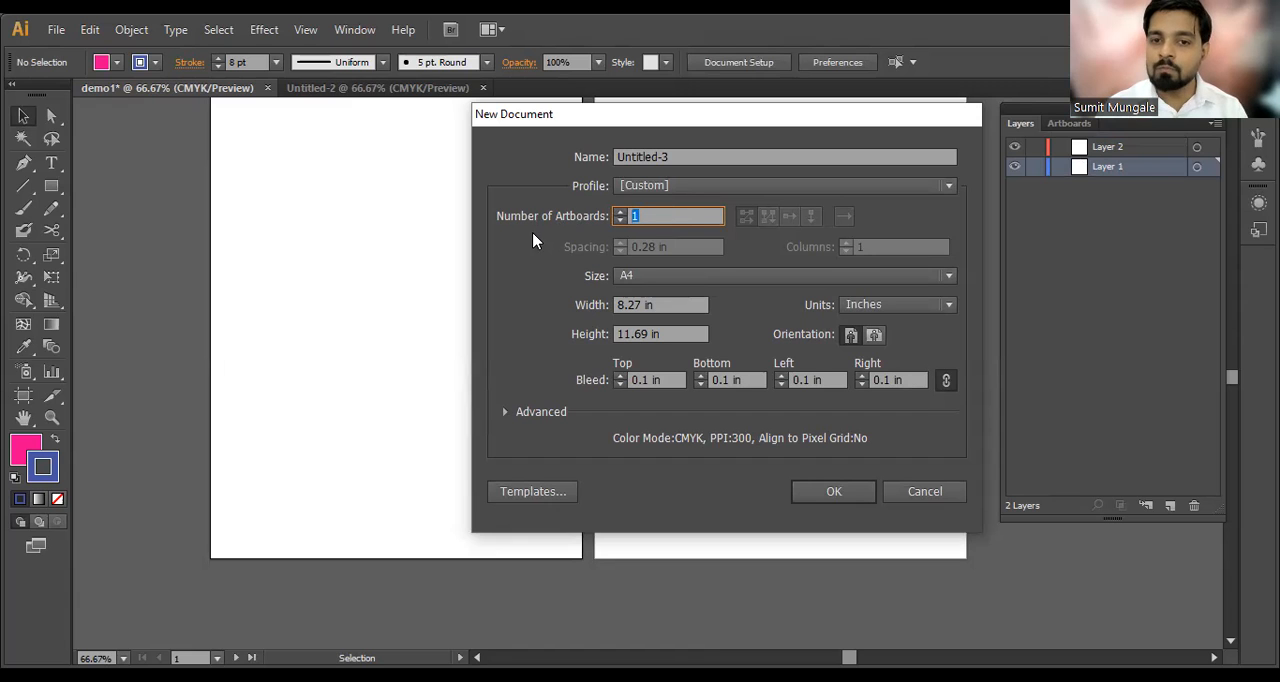
click(655, 277)
click(658, 279)
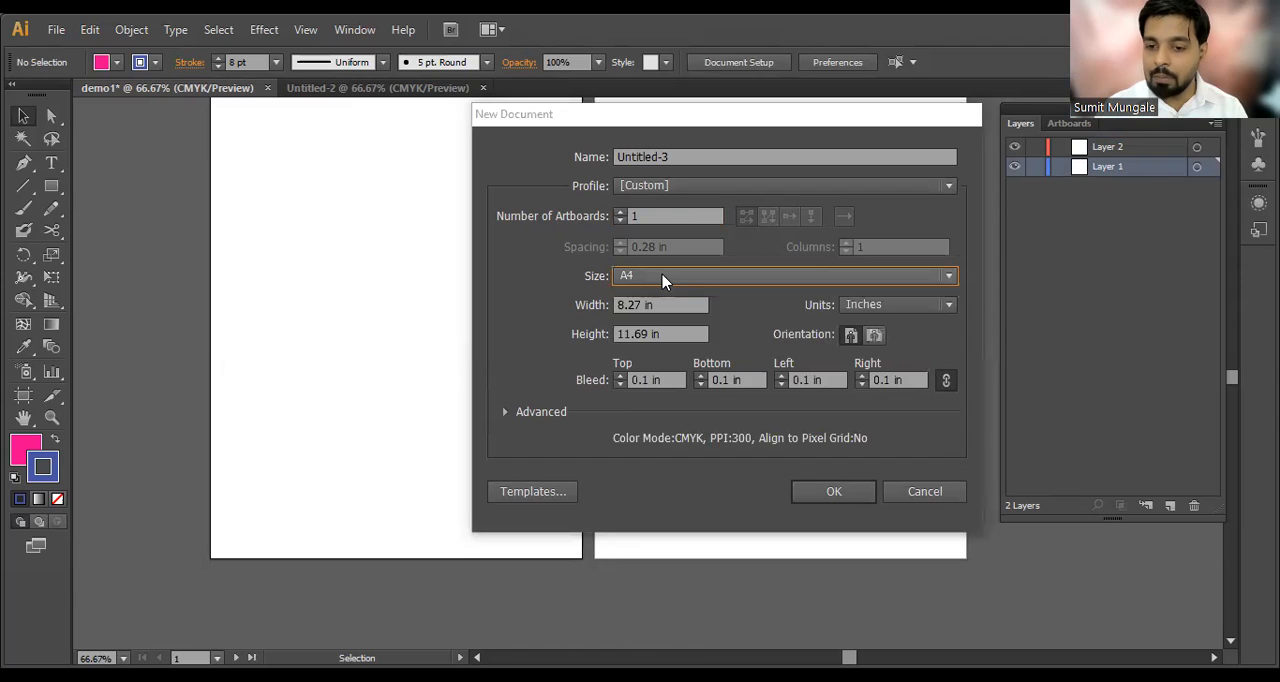
click(653, 278)
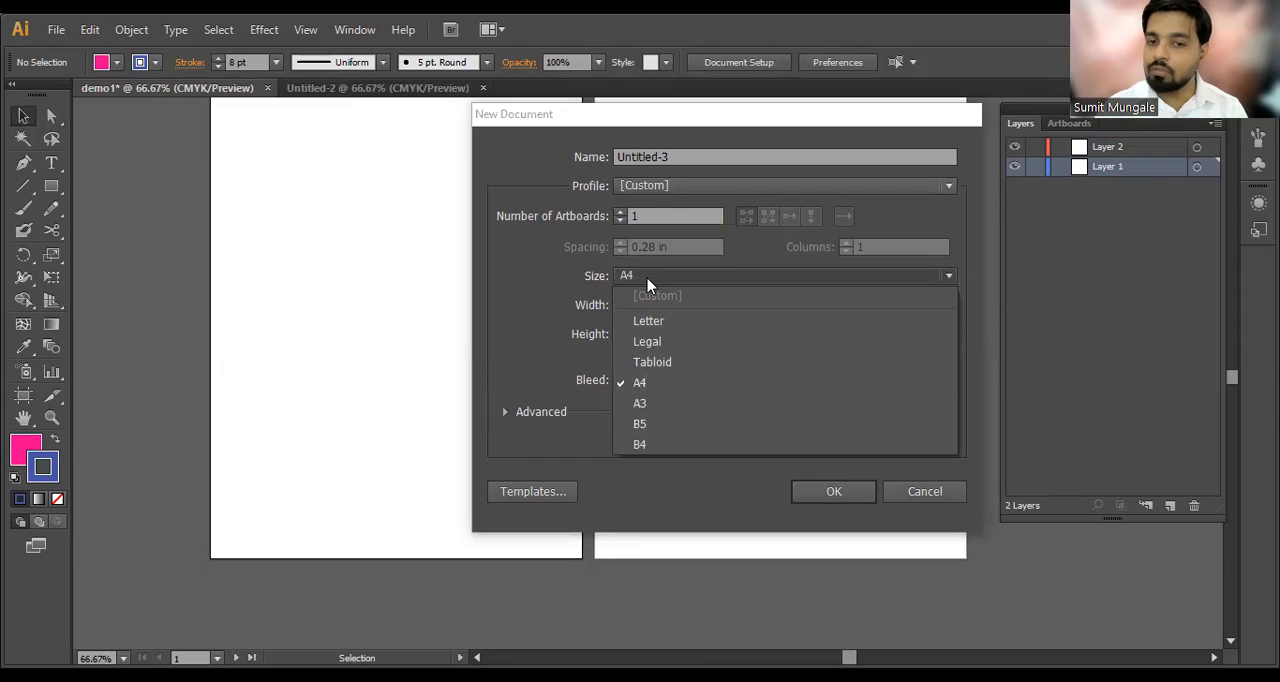
click(646, 283)
Step: Look through the measurement units, keeping Inches, and go over the portrait and landscape orientation choices
click(898, 311)
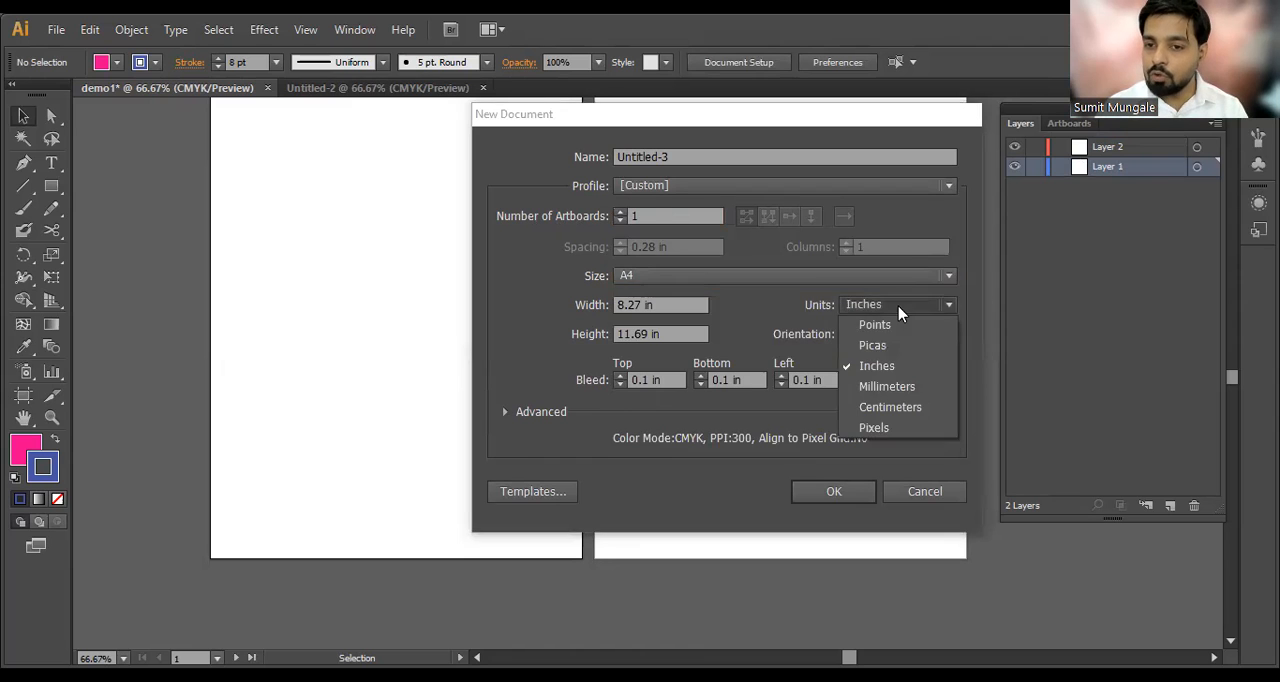
click(899, 371)
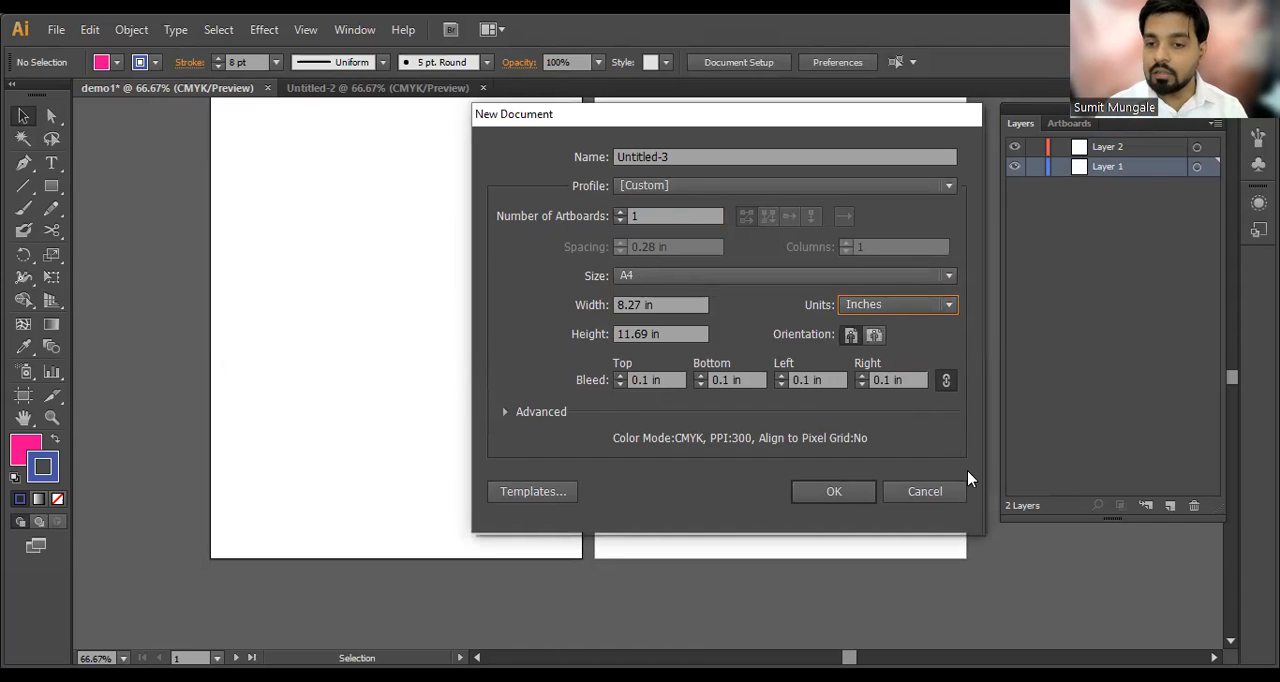
click(903, 306)
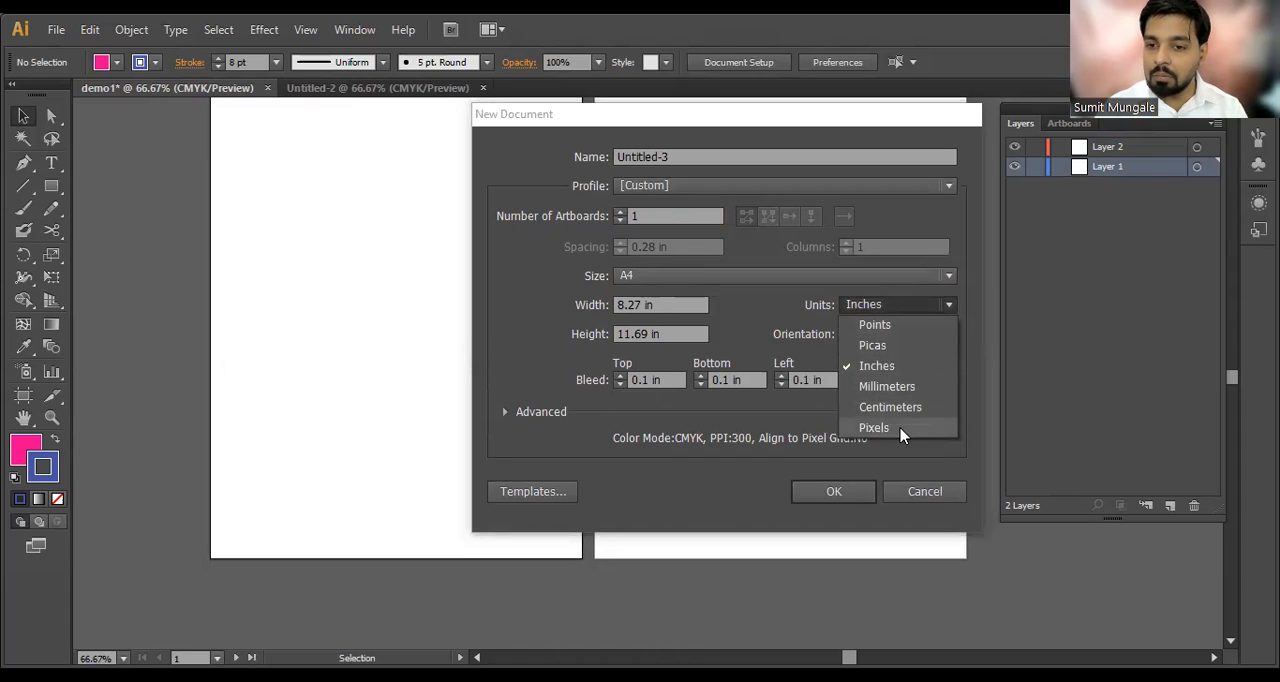
click(908, 366)
click(875, 337)
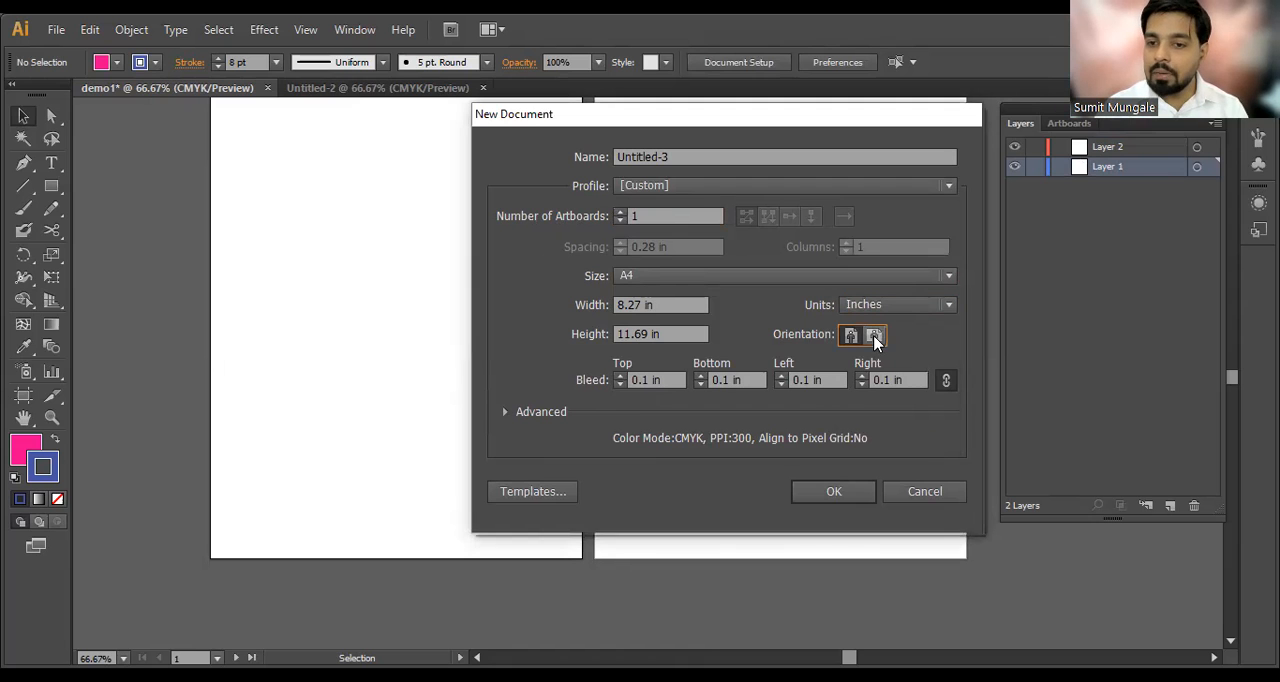
click(848, 338)
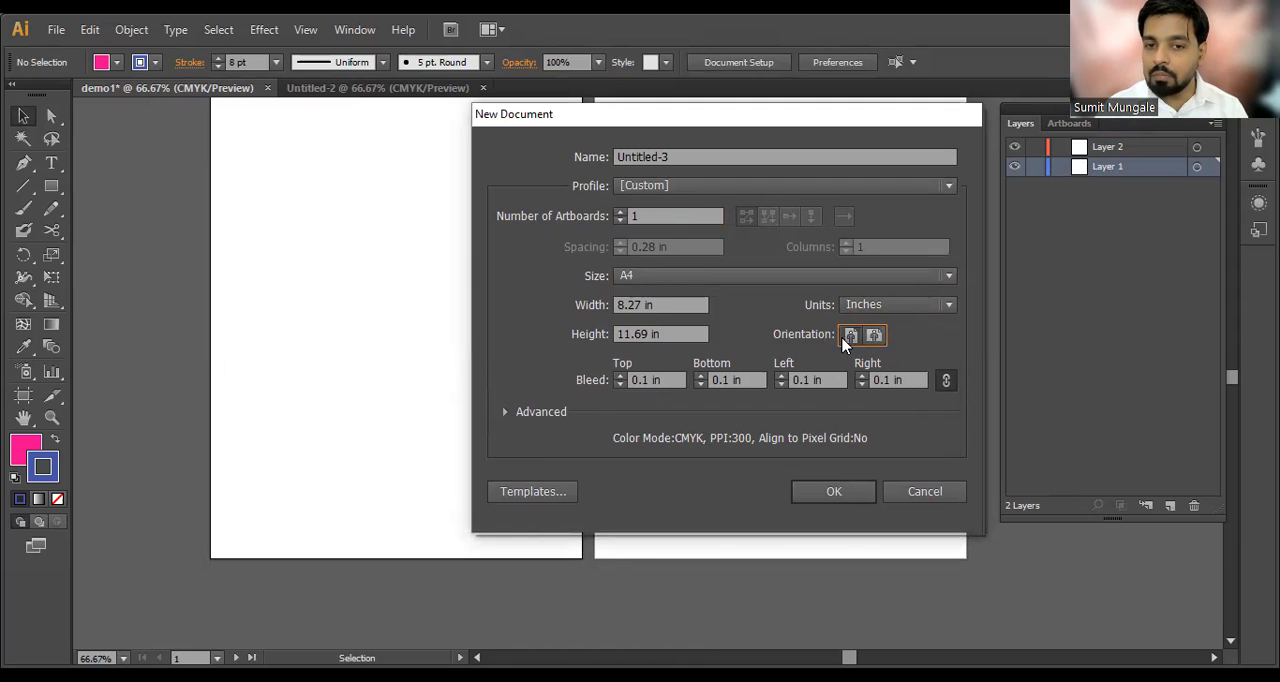
Step: Go over the page width and height, and set the new document's orientation to landscape
click(661, 304)
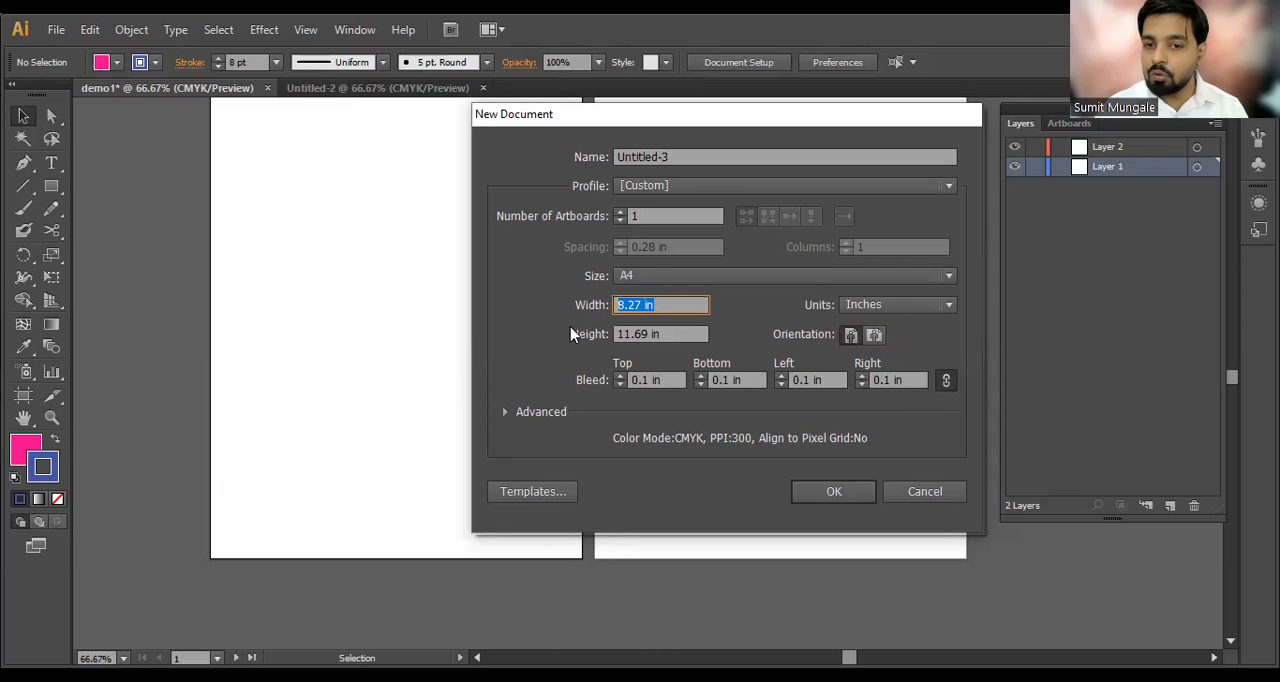
key(Tab)
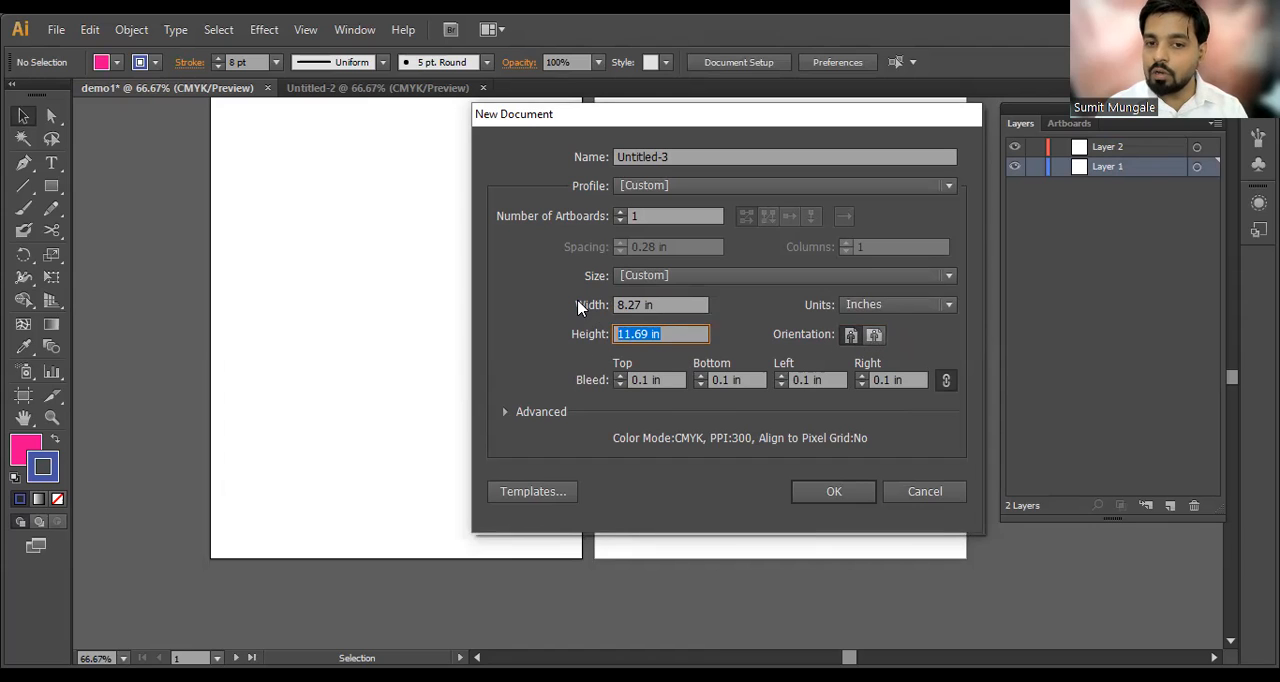
click(873, 334)
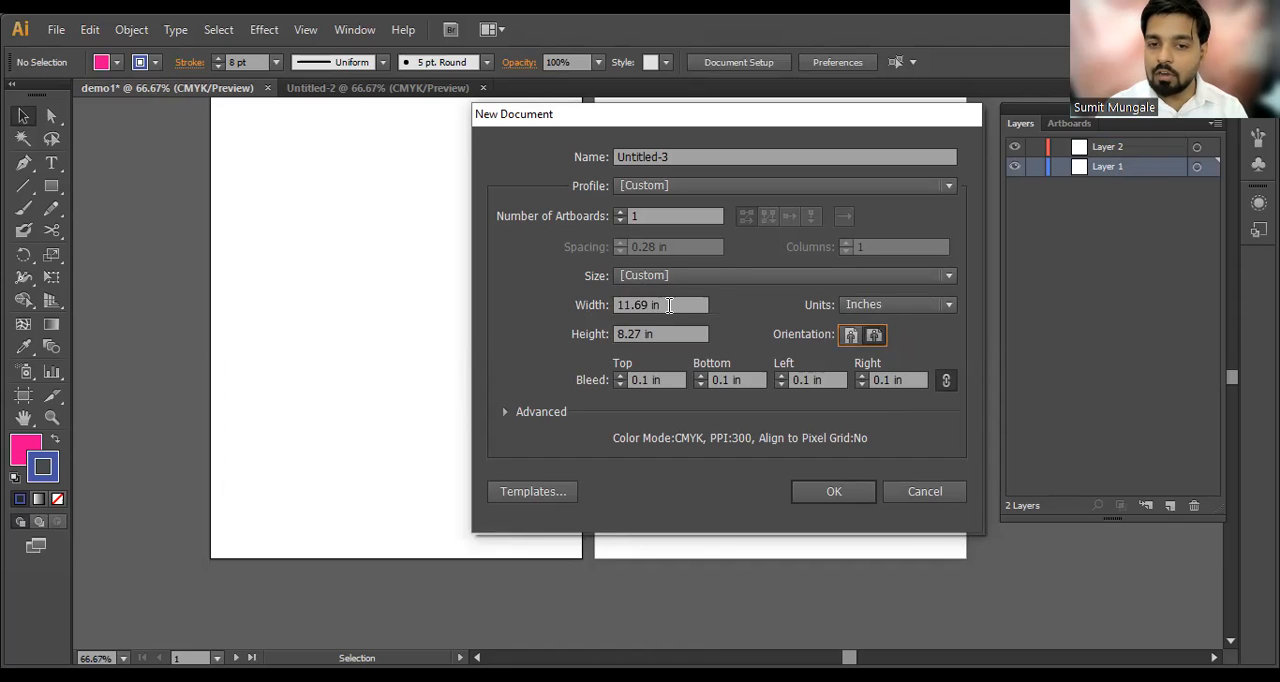
Step: Set the bleed to 0 in on all four sides and create the new document
drag(667, 380, 575, 392)
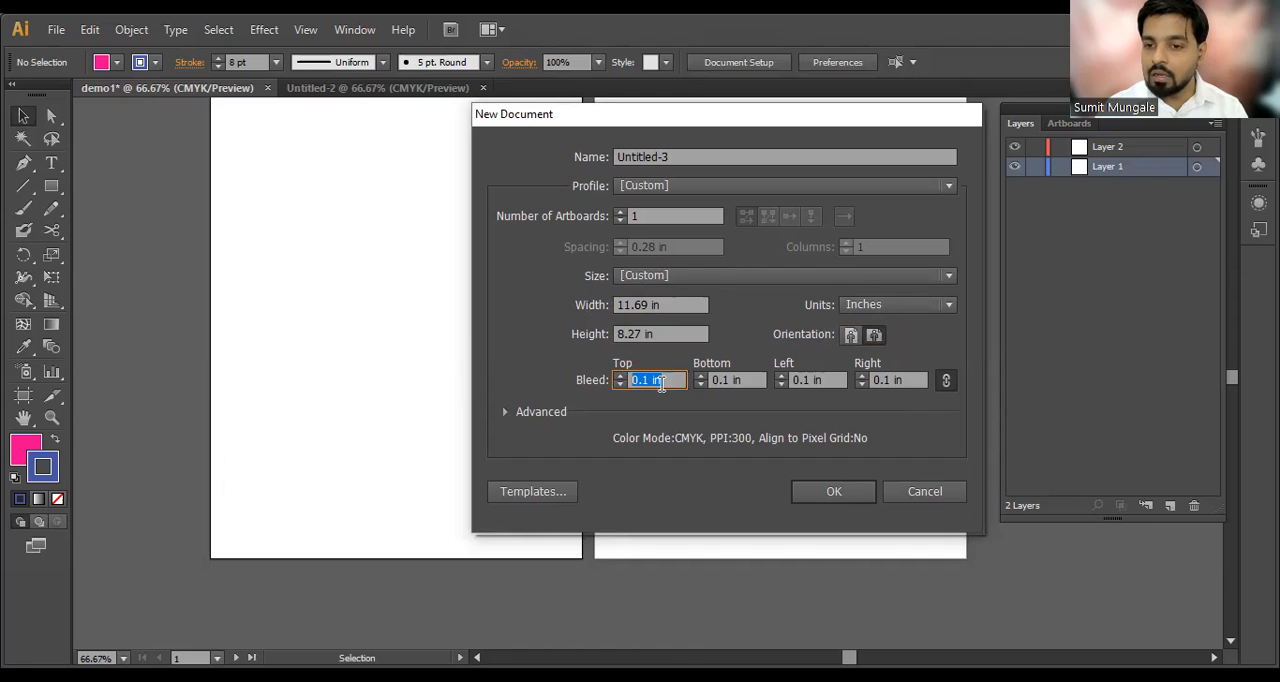
text(0)
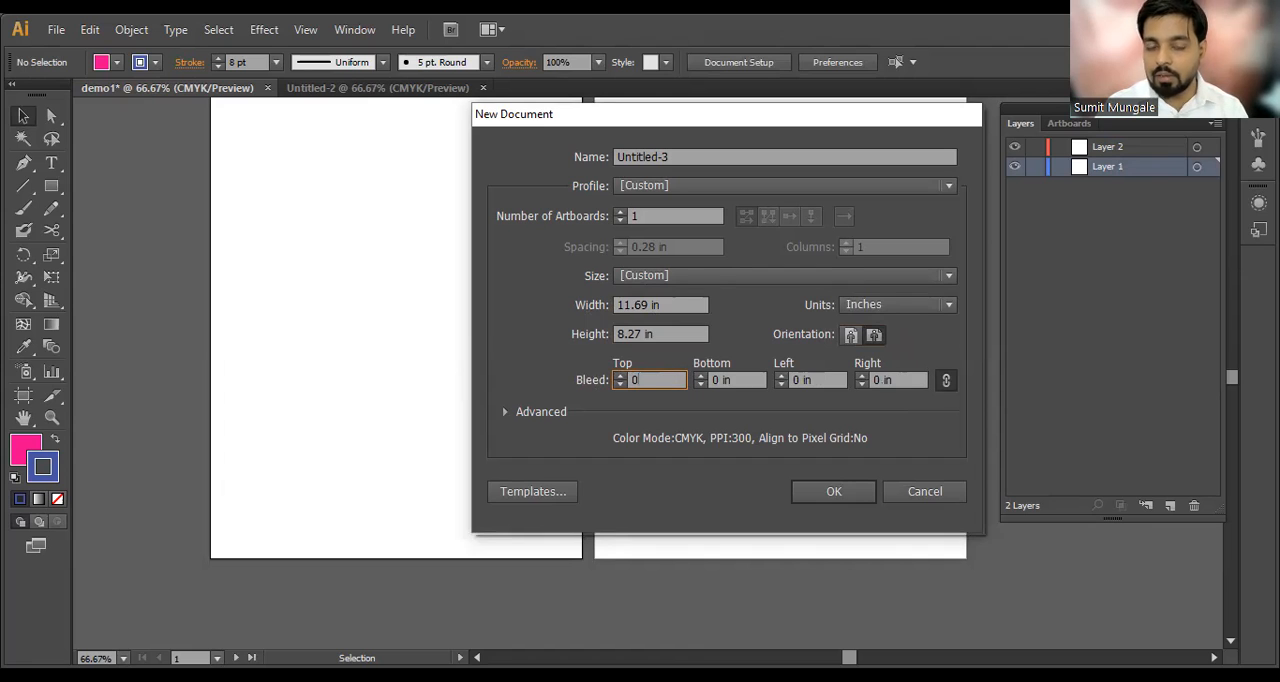
key(Return)
key(ctrl+minus)
key(space)
drag(726, 386, 651, 312)
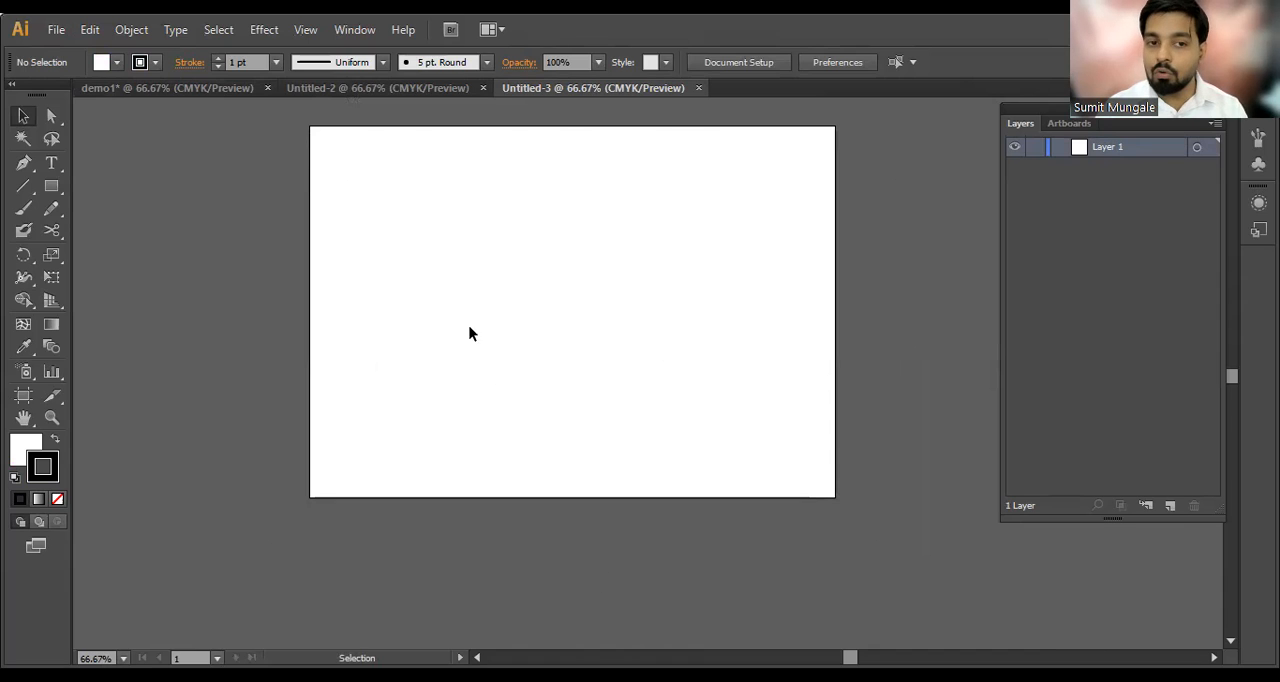
Step: Compare the bleed outline around the Untitled-2 page with the page edges of Untitled-3
click(418, 89)
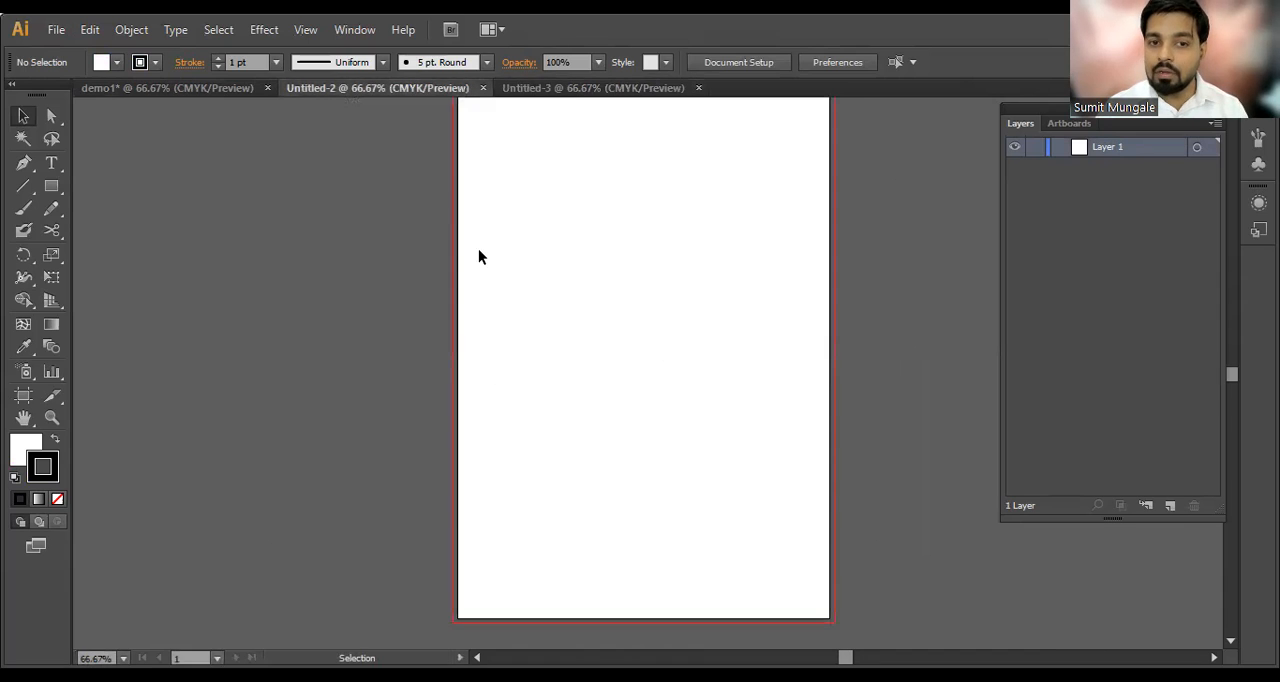
key(ctrl+minus)
drag(583, 320, 392, 322)
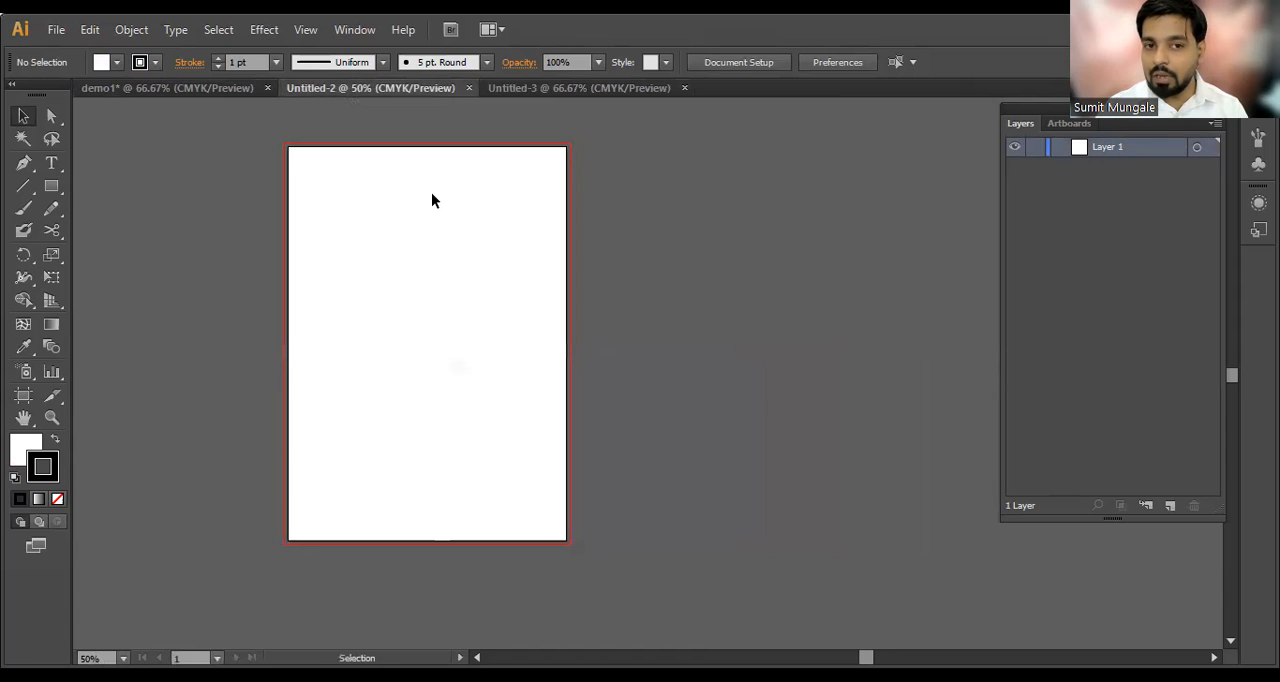
click(568, 88)
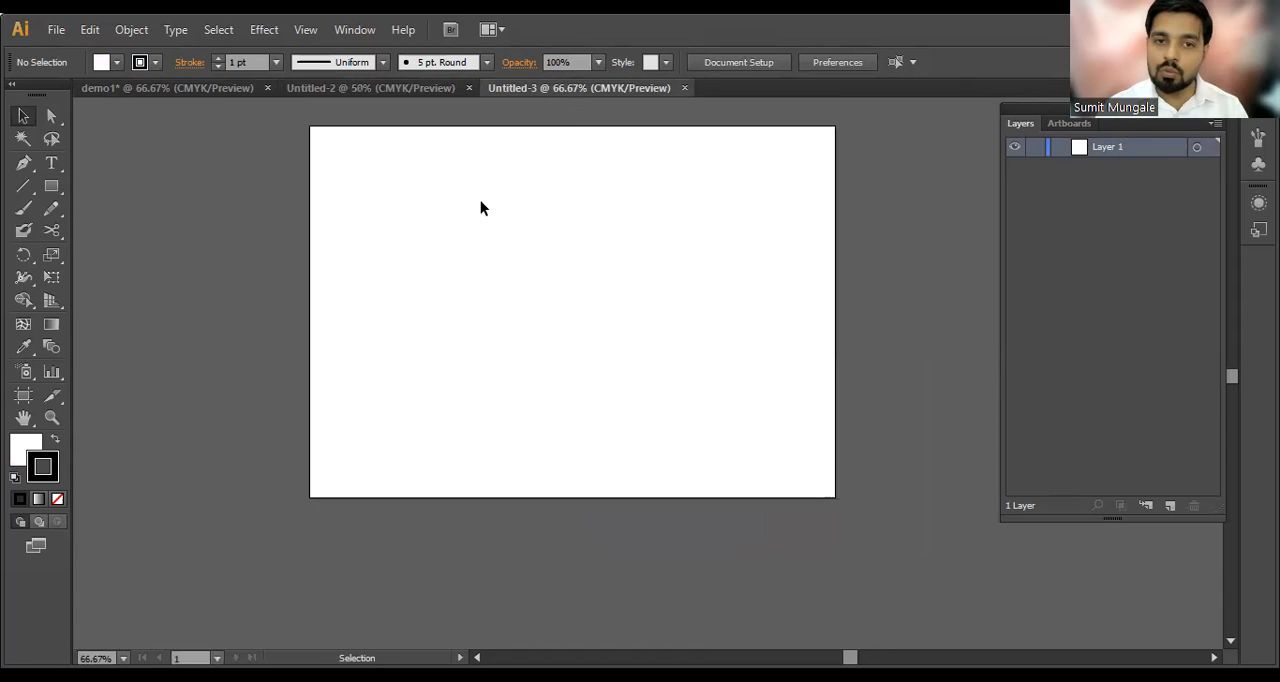
scroll(523, 129, up, 1)
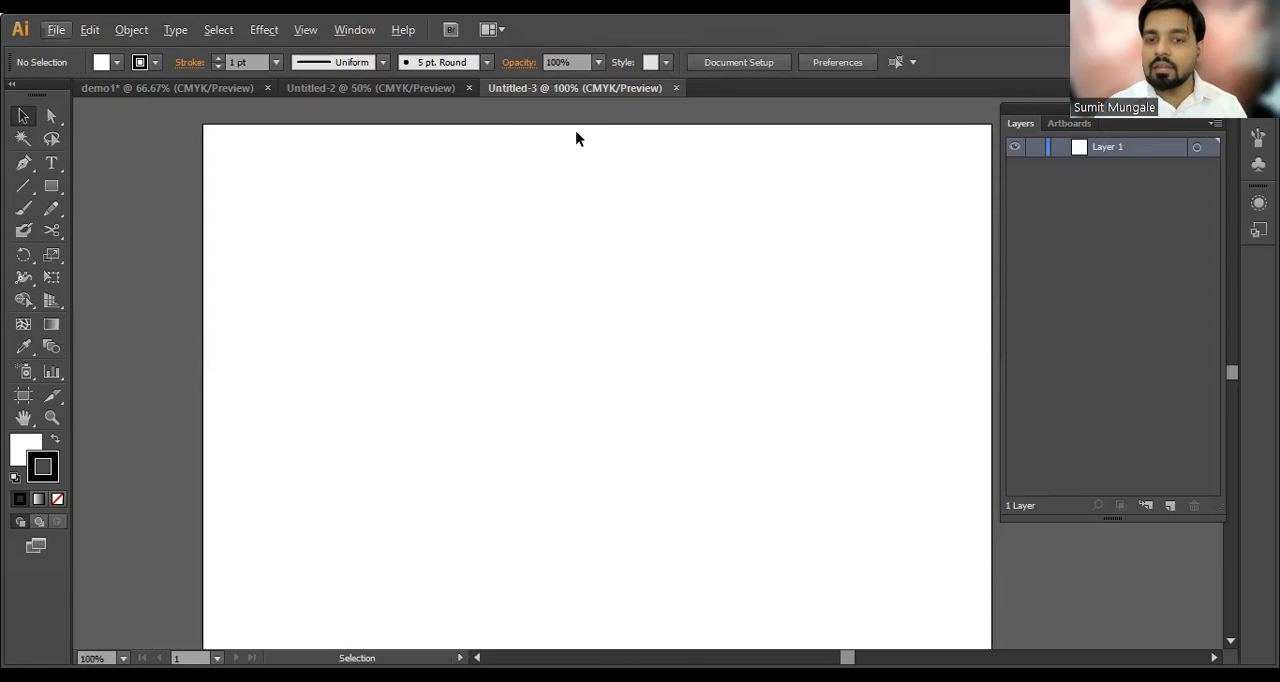
scroll(577, 131, down, 1)
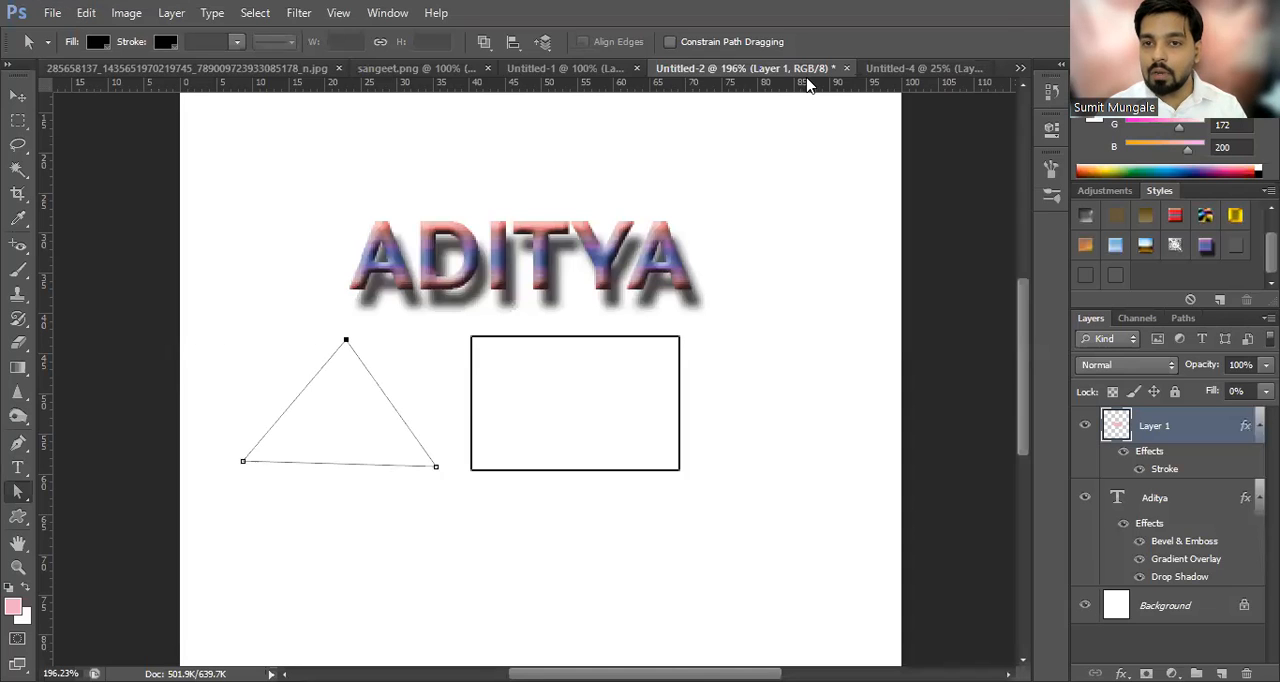
Step: Switch to Photoshop and look through the open designs, from the makeover poster and dancing couple to the round logo
click(925, 70)
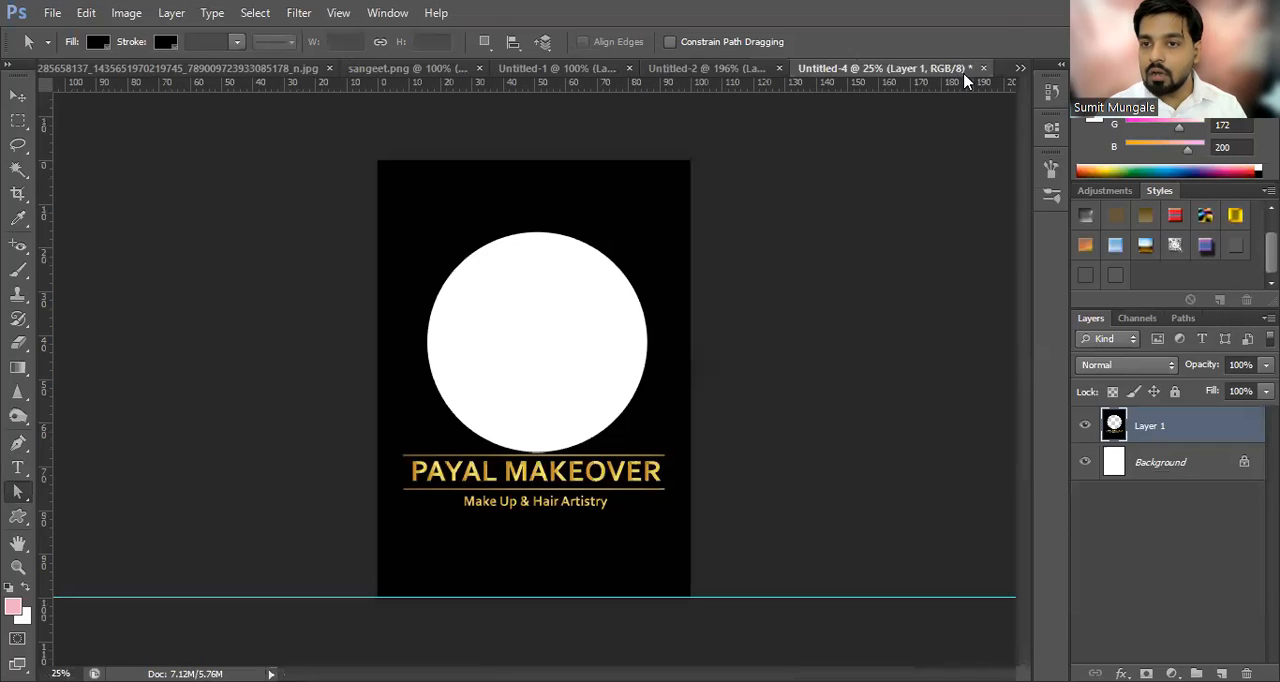
click(566, 74)
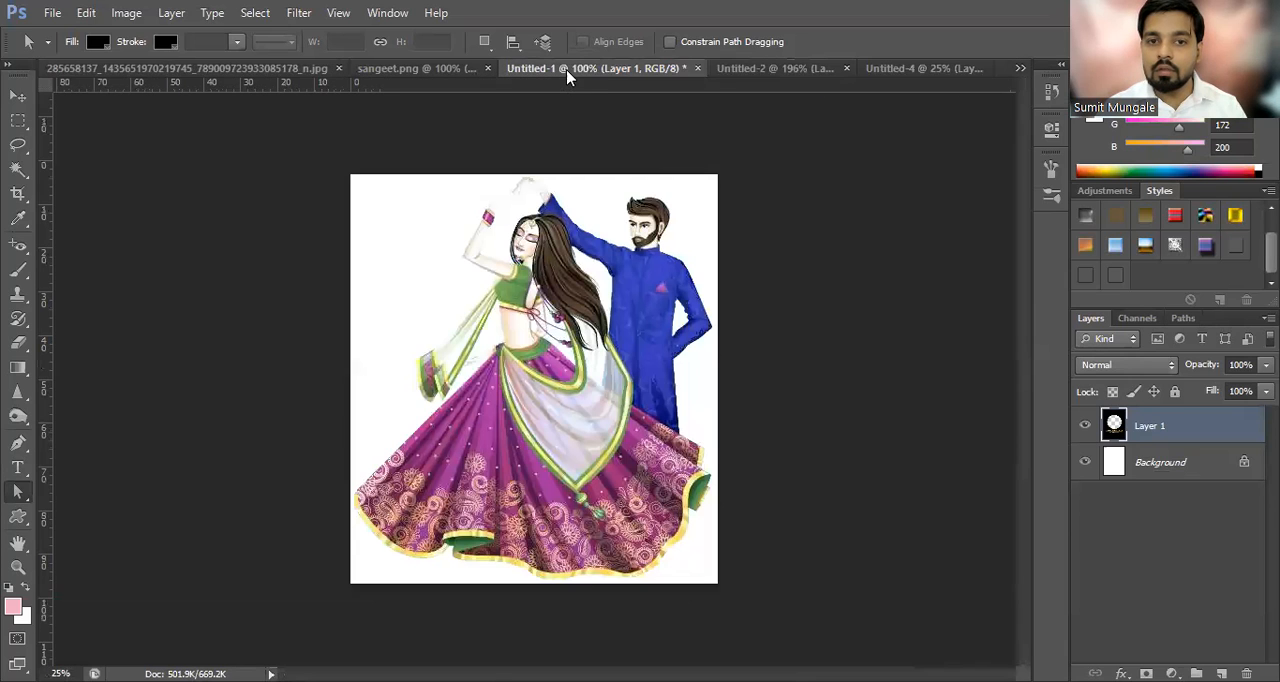
click(436, 72)
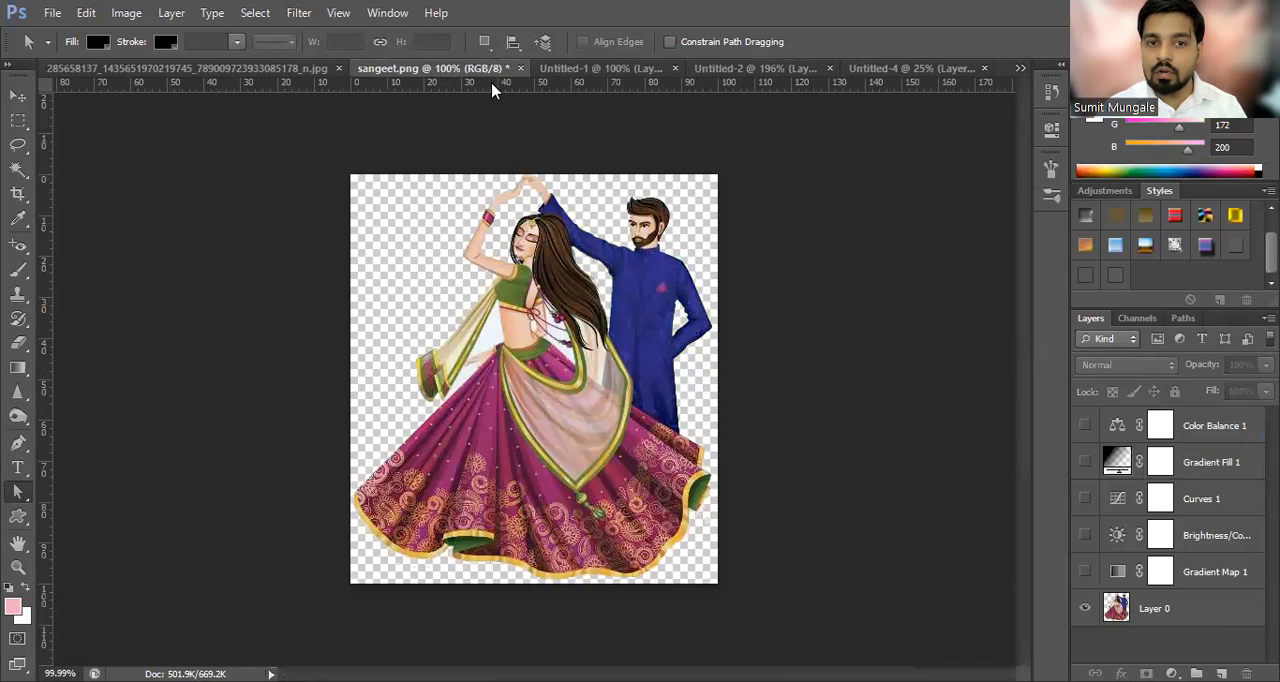
click(286, 70)
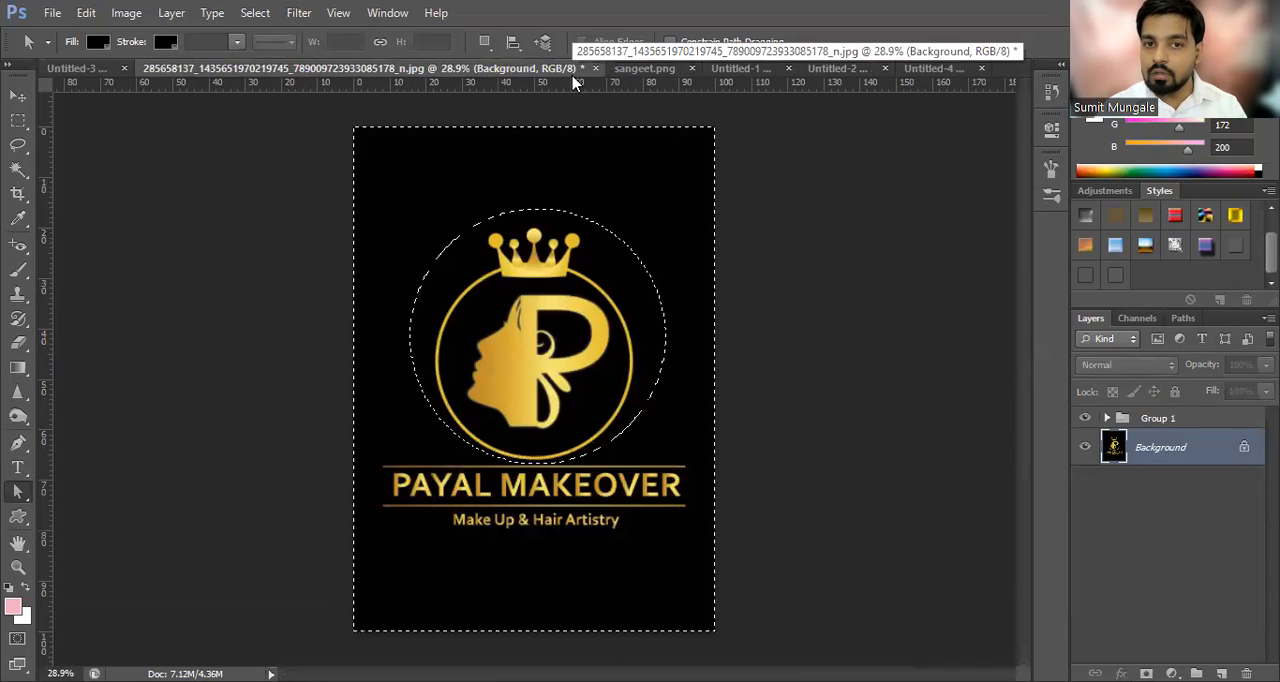
click(77, 72)
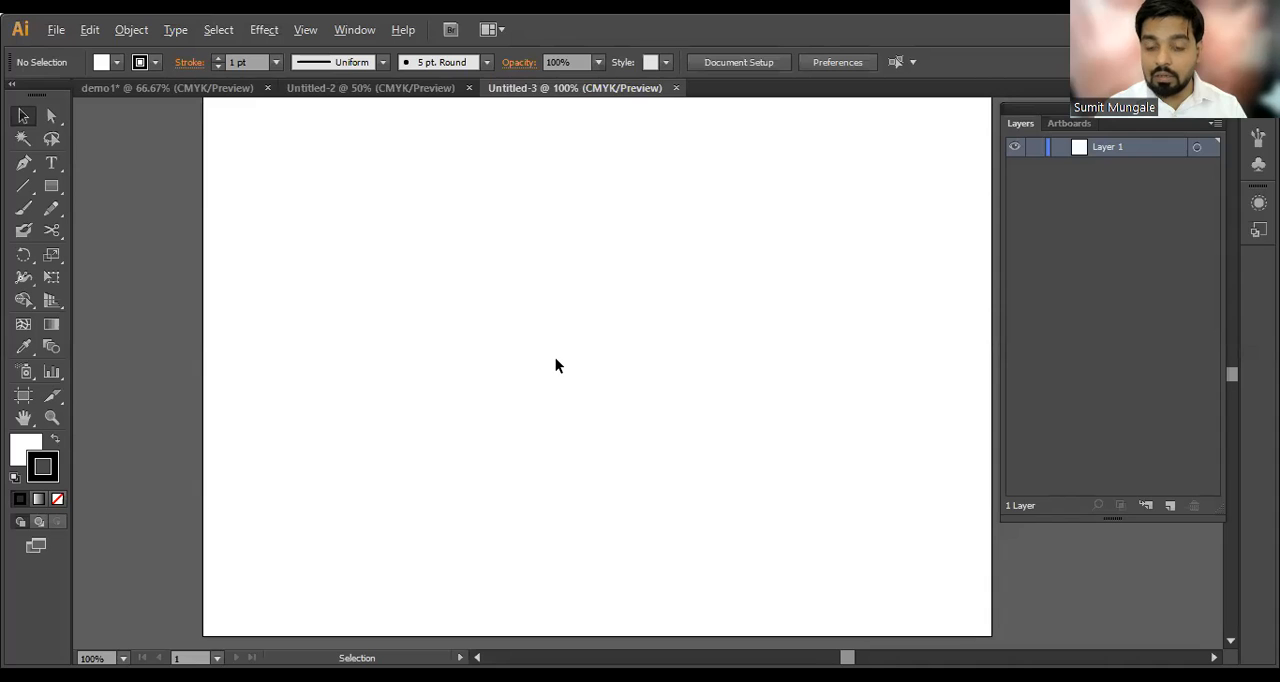
scroll(556, 359, down, 1)
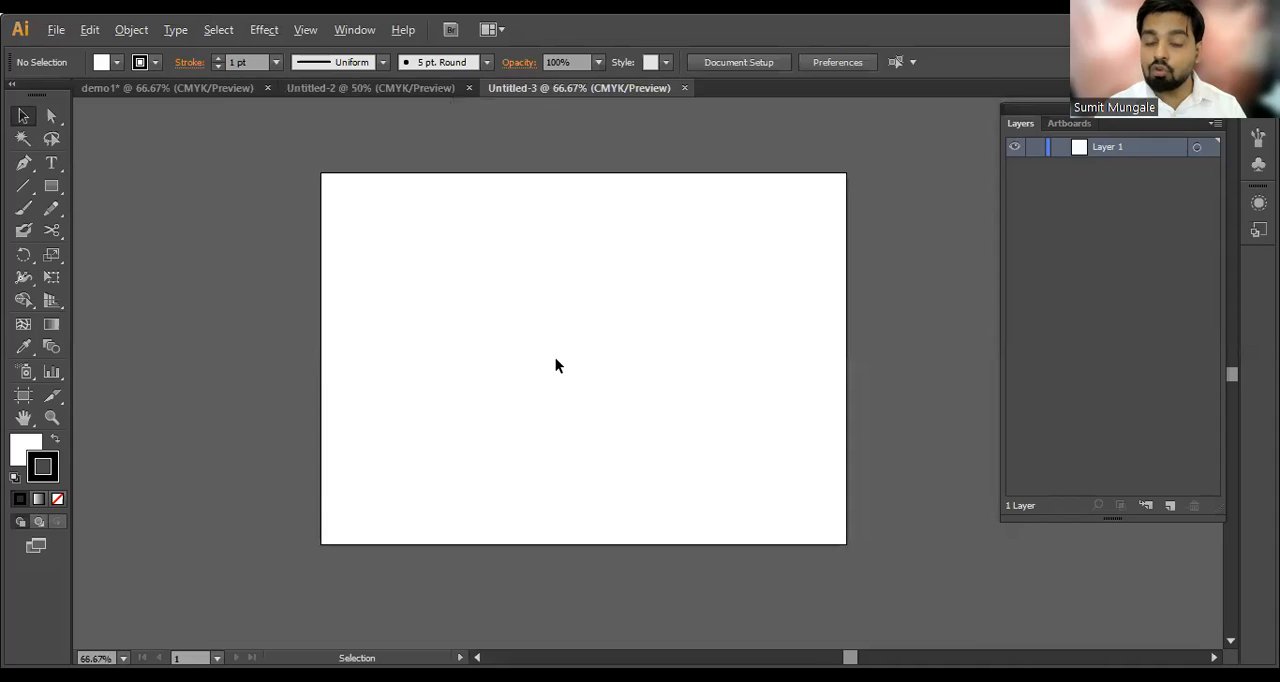
Step: Back in Illustrator's Untitled-3, review the shape tools, Selection tool, Direct Selection tool and Magic Wand tool
scroll(555, 365, up, 1)
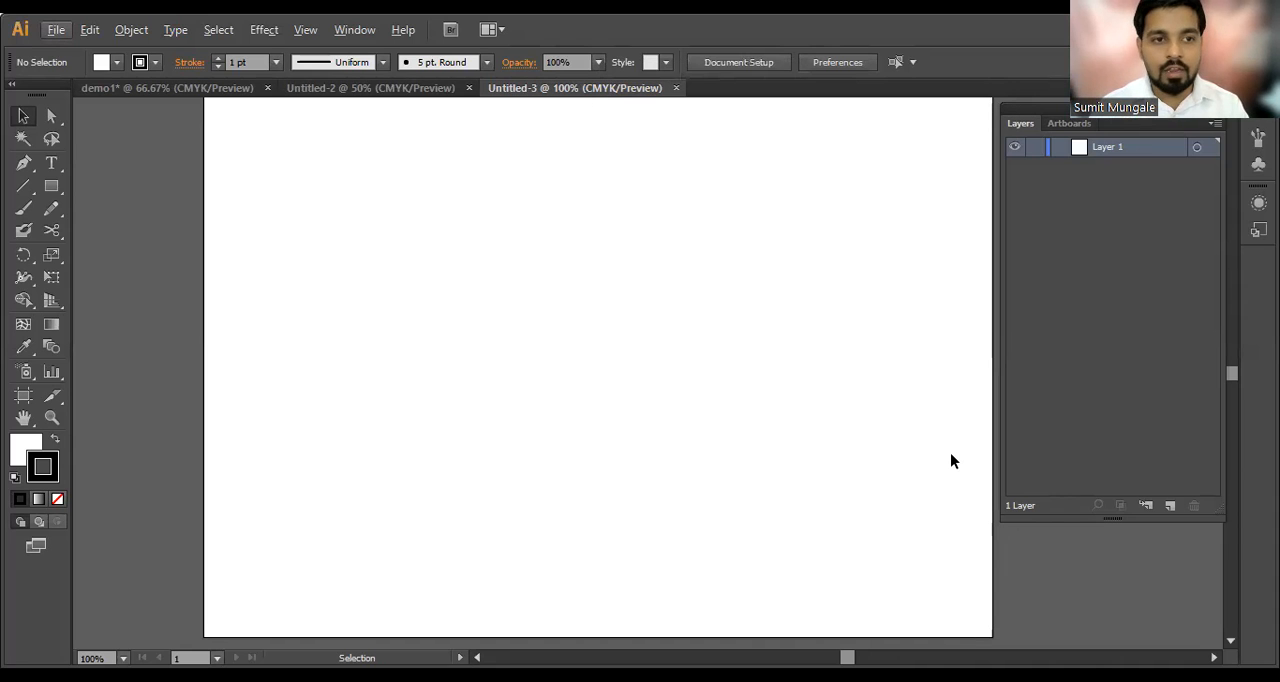
click(42, 186)
click(44, 187)
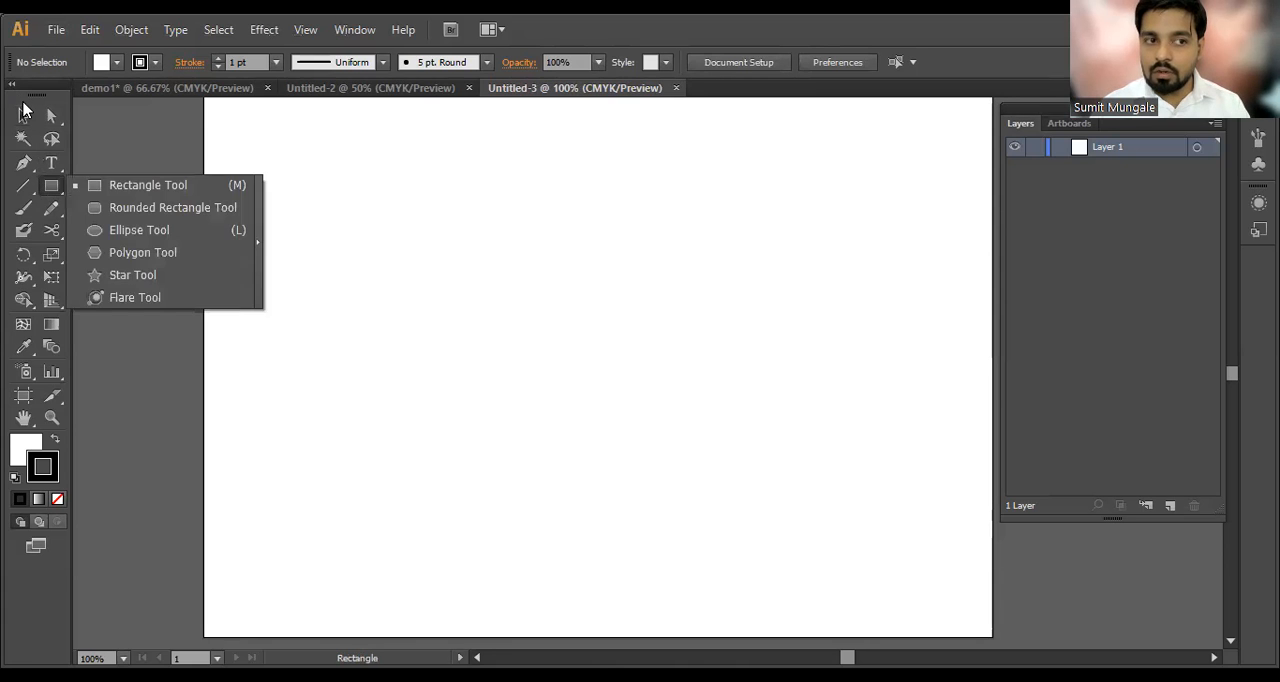
click(23, 112)
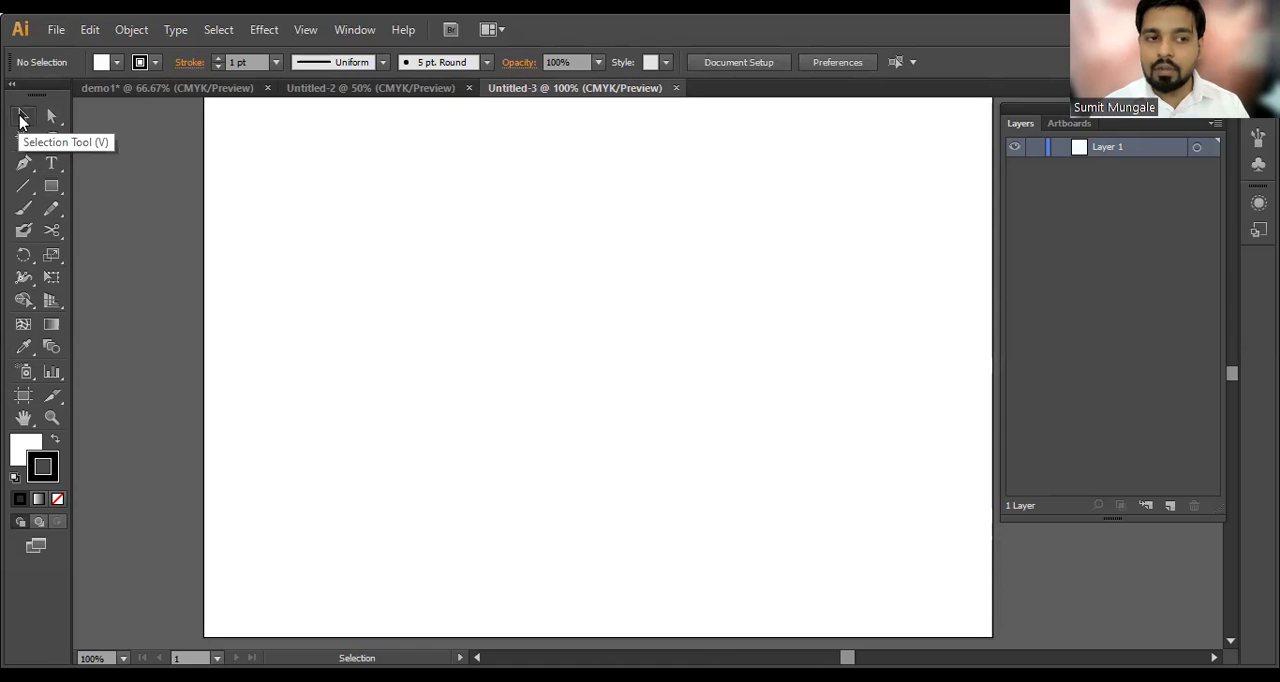
click(54, 120)
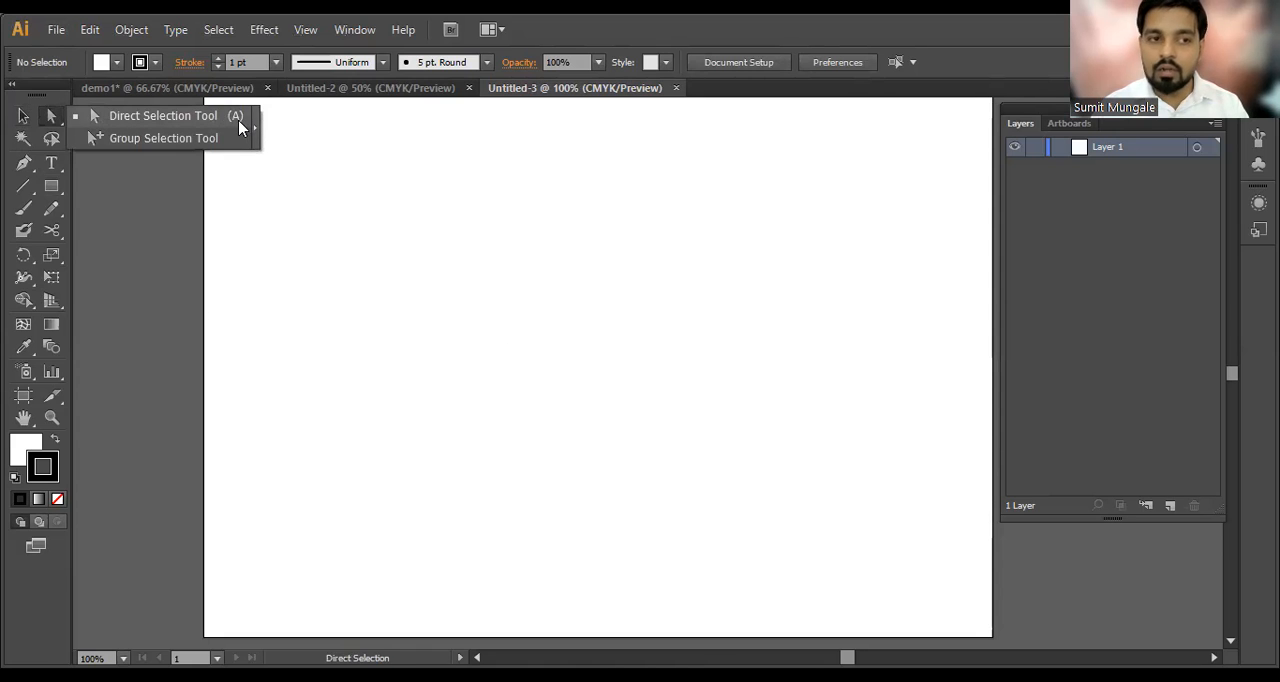
click(22, 140)
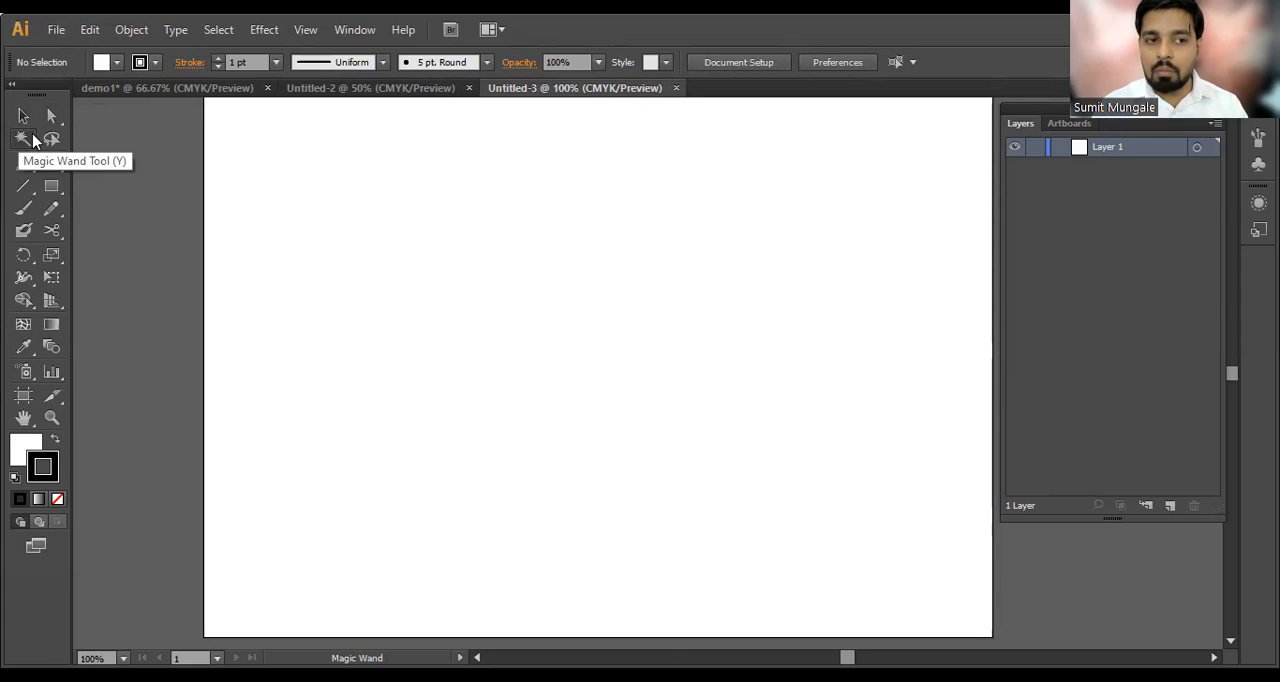
Step: Draw a tall rectangle on the artboard's left half, swap its fill and stroke, and set its fill to red
click(55, 190)
drag(322, 165, 630, 553)
key(shift+x)
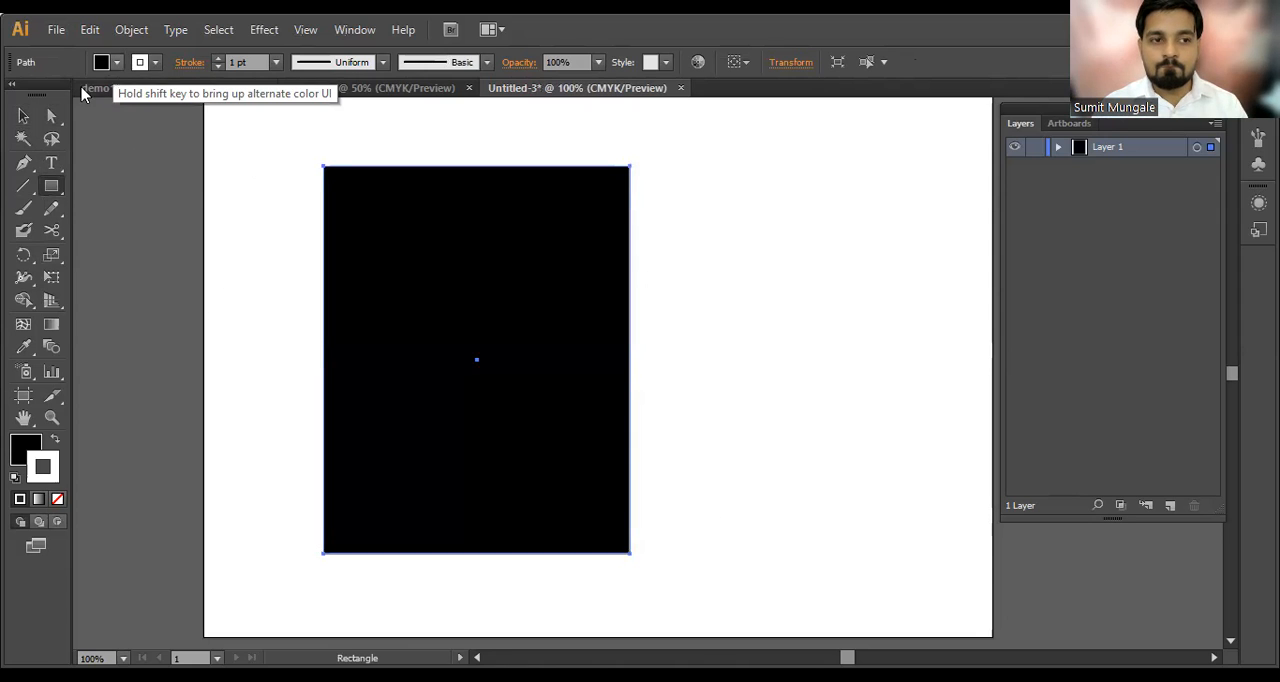
click(116, 62)
click(65, 94)
key(v)
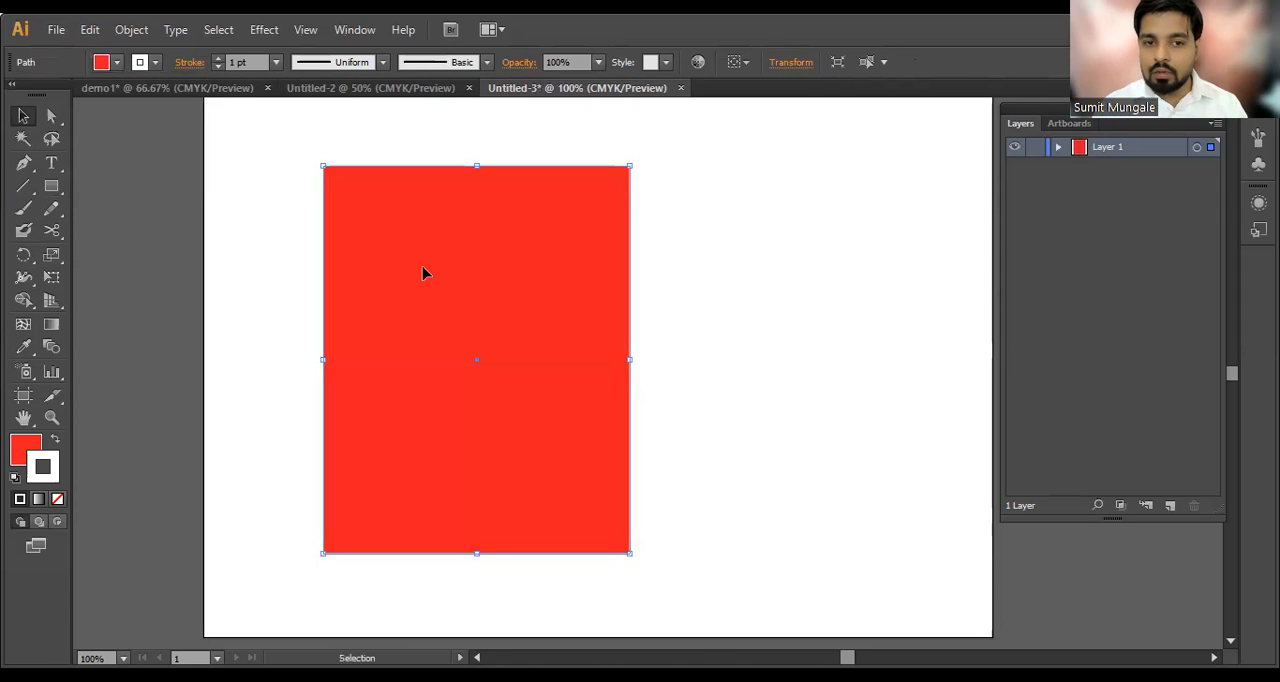
Step: Draw a smaller rectangle inside the red rectangle
click(51, 186)
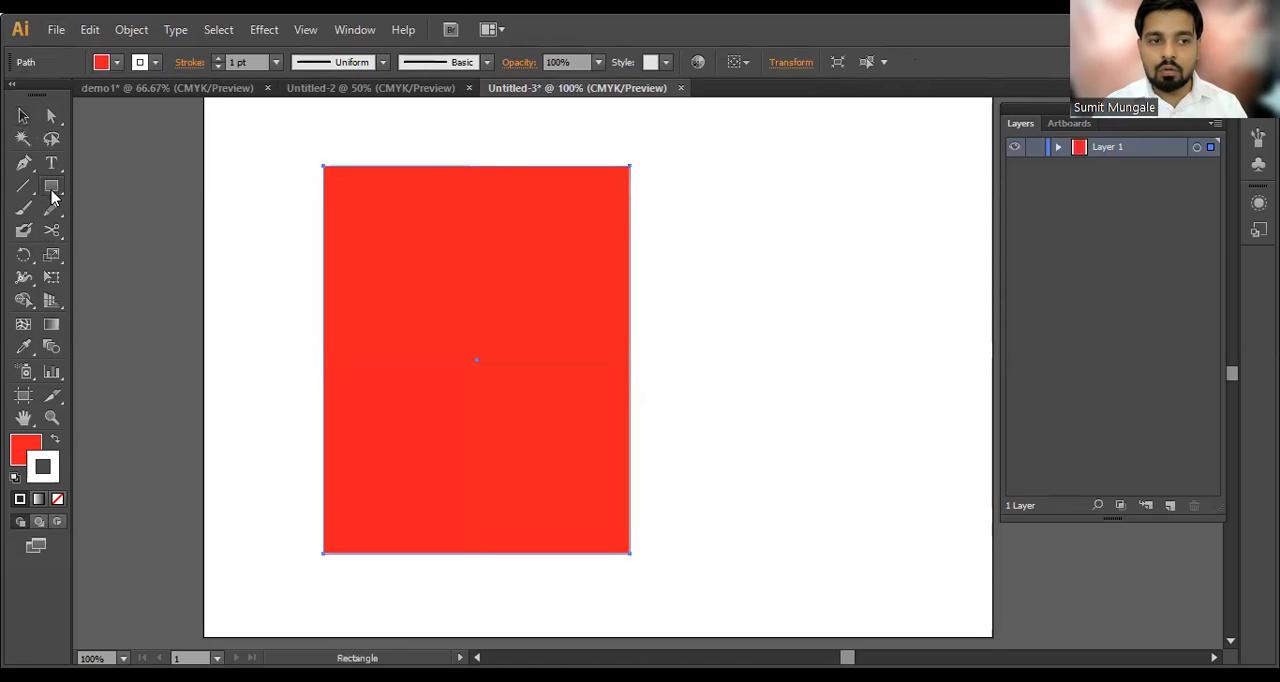
mouse_move(388, 248)
mouse_down()
mouse_move(554, 448)
mouse_move(568, 446)
mouse_up()
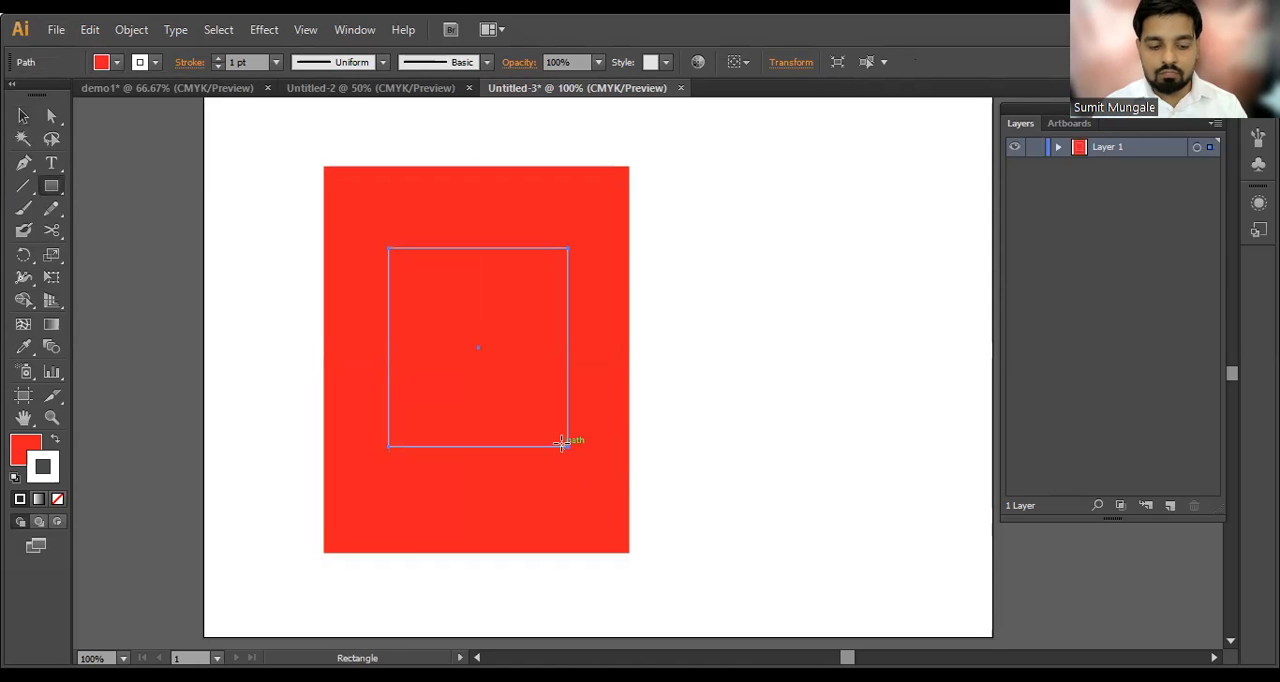
Step: Fill the smaller inner rectangle with yellow and deselect it
click(108, 66)
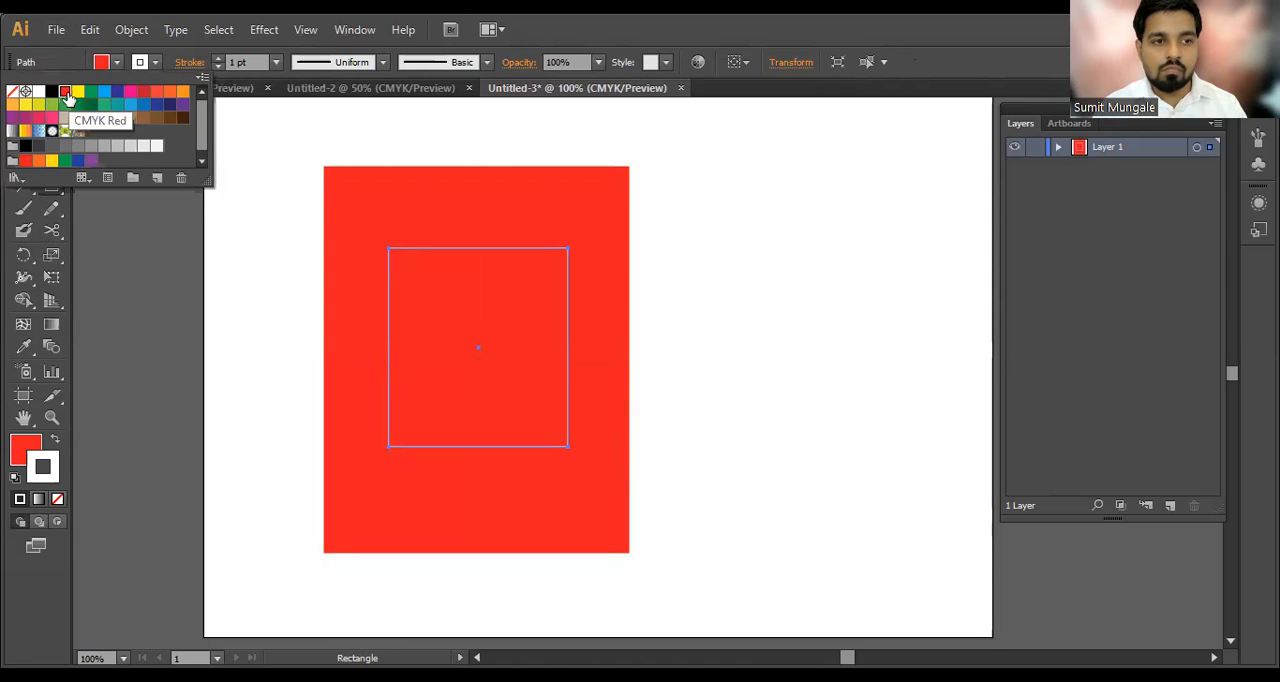
click(78, 91)
click(695, 323)
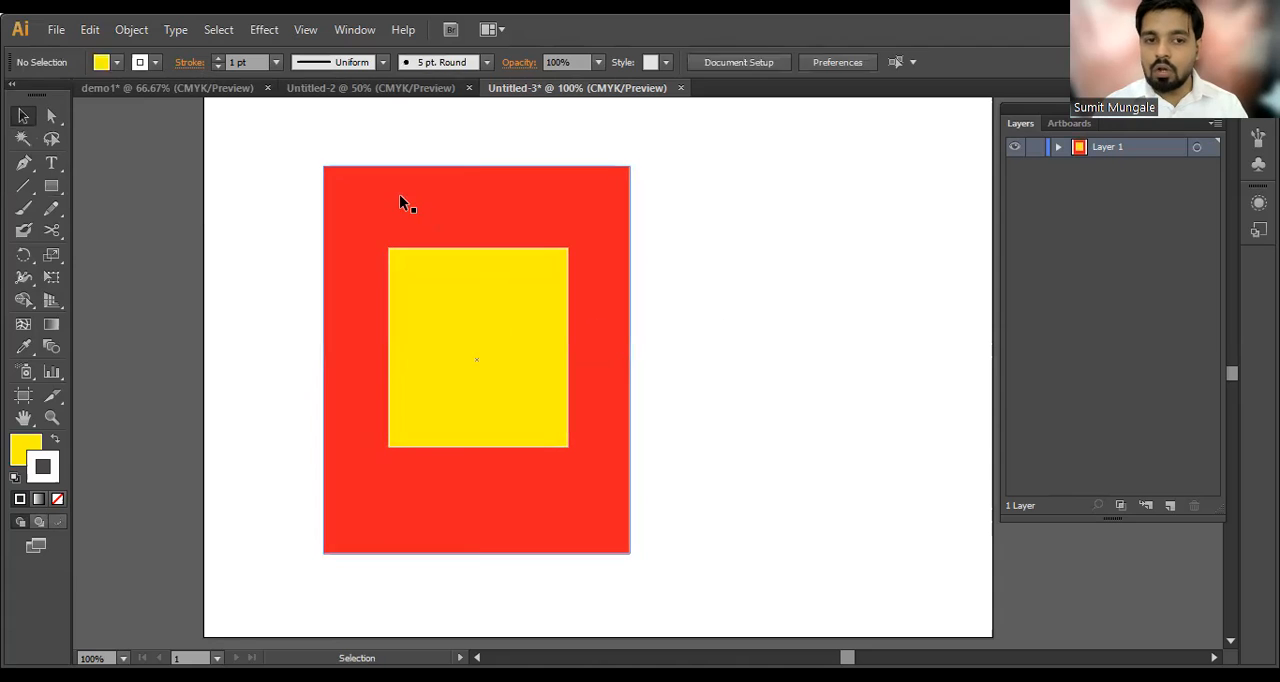
Step: Delete the large red rectangle, undo the deletion, and clear the selection
click(399, 196)
click(23, 138)
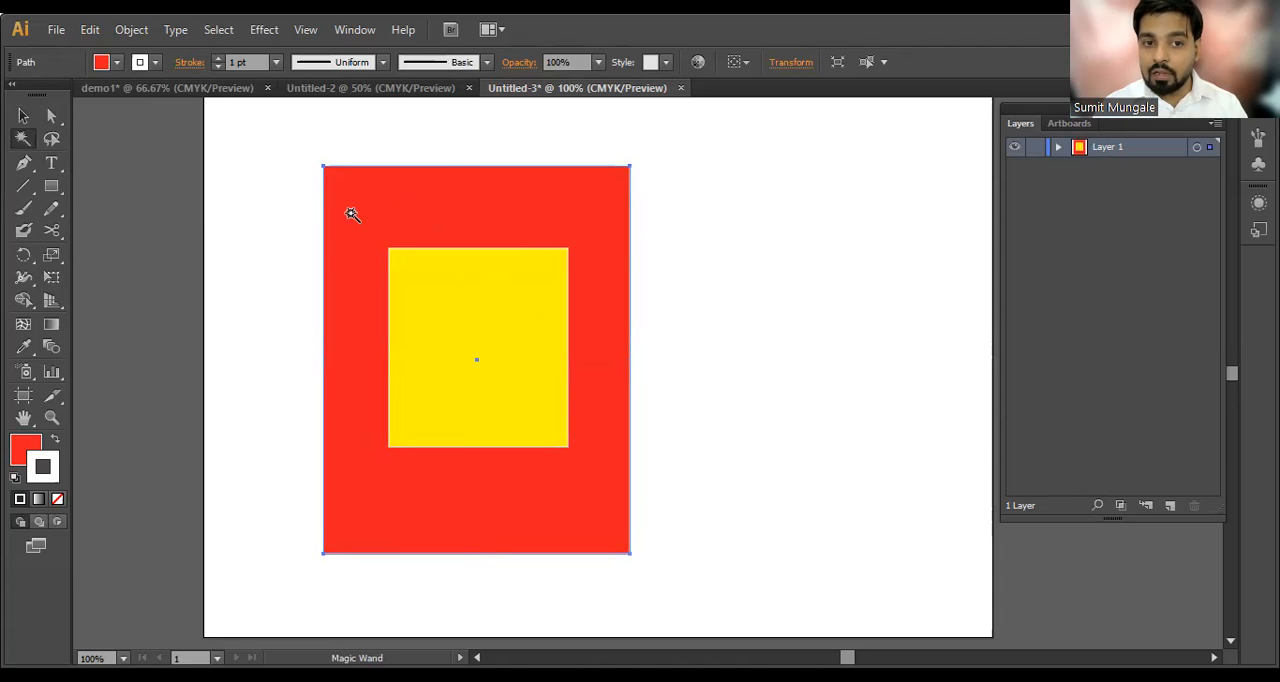
key(Delete)
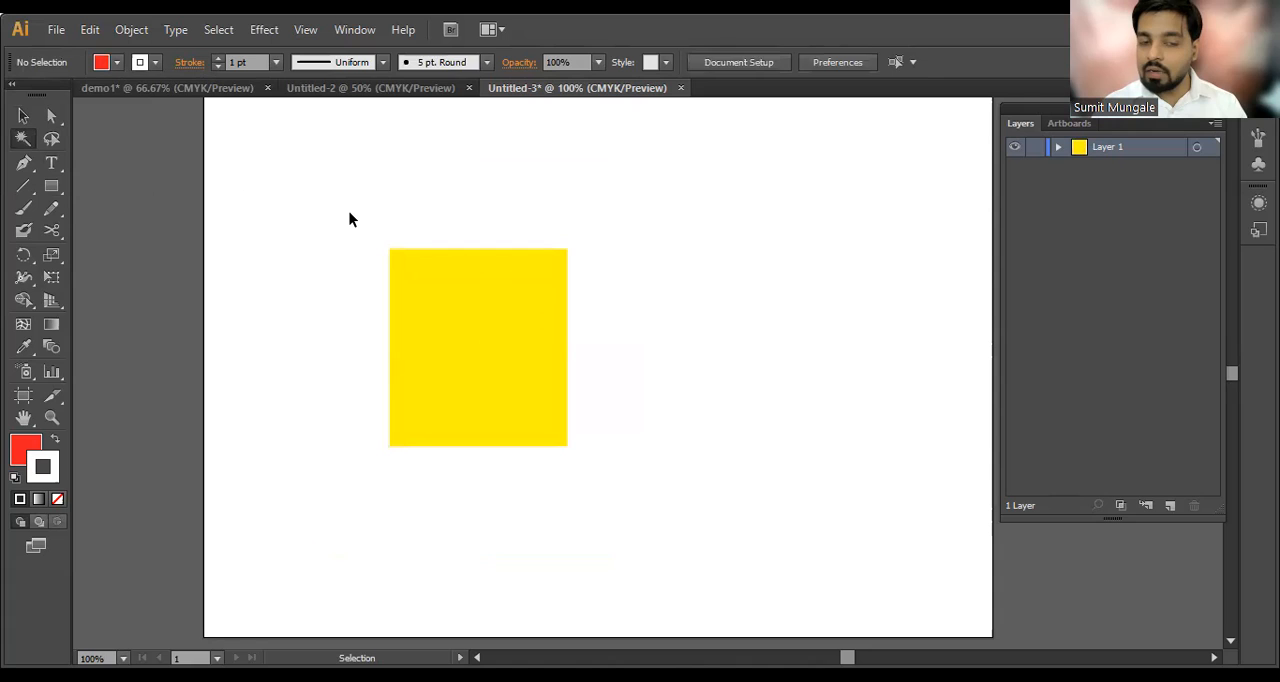
key(ctrl+z)
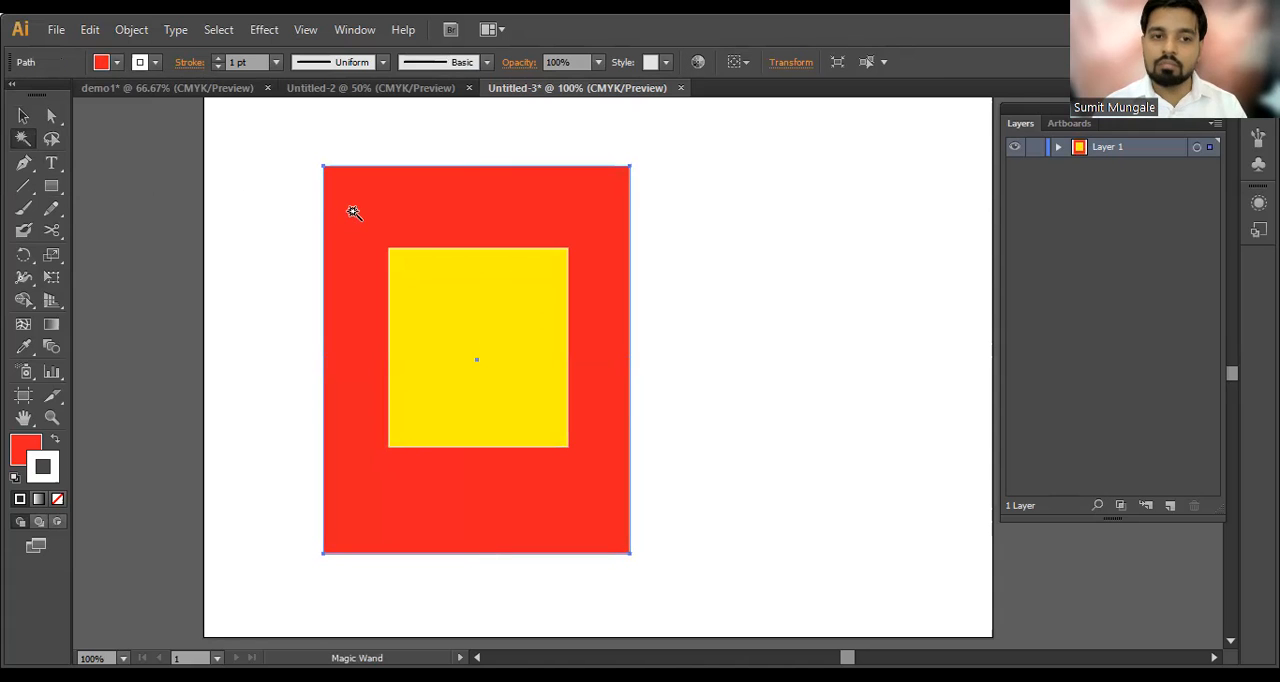
shift+click(468, 277)
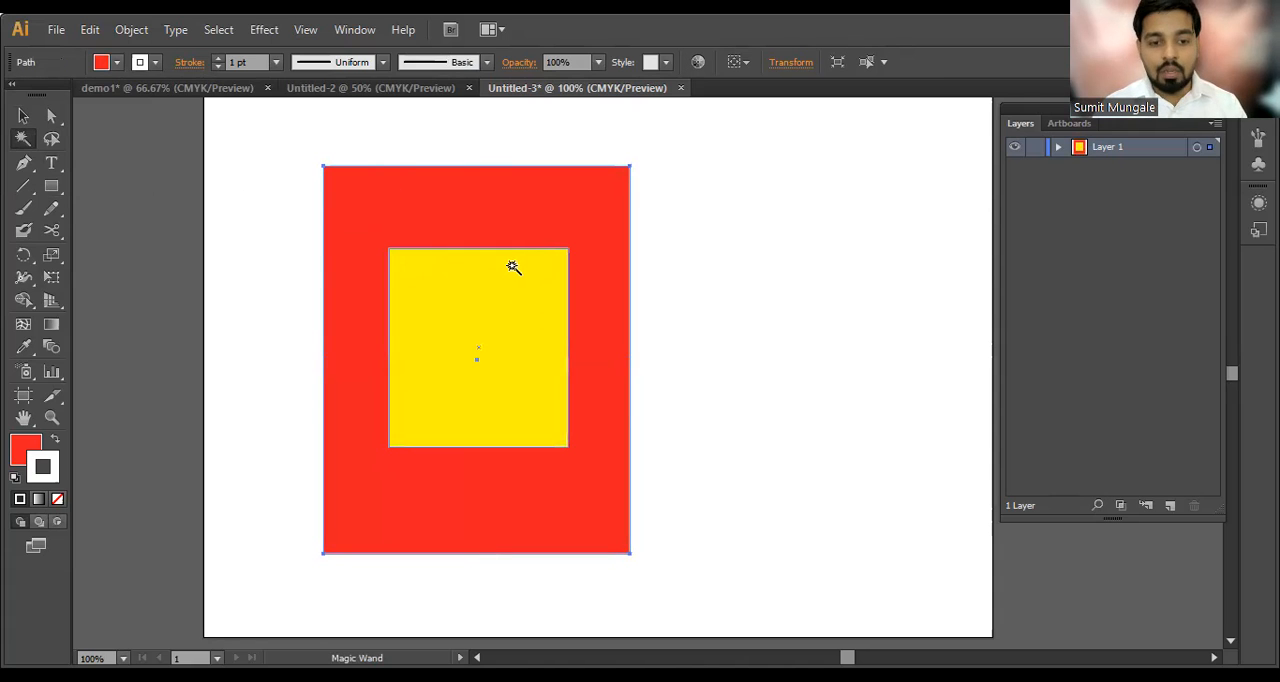
key(v)
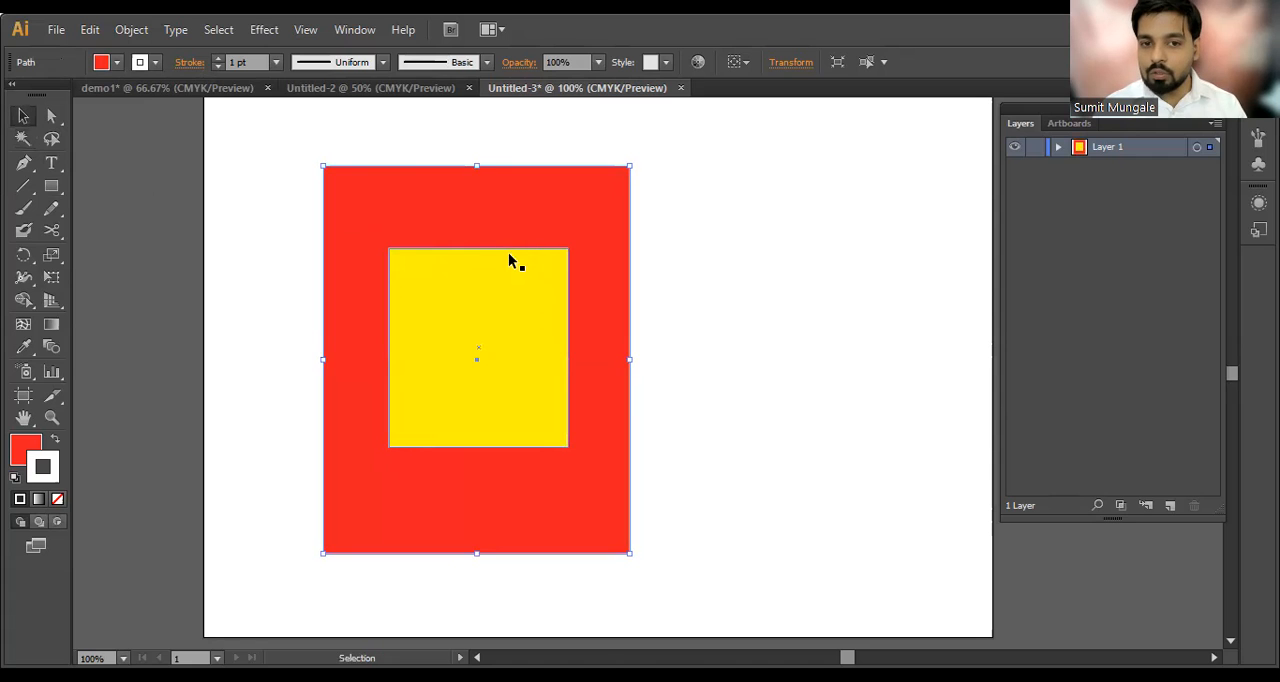
click(695, 290)
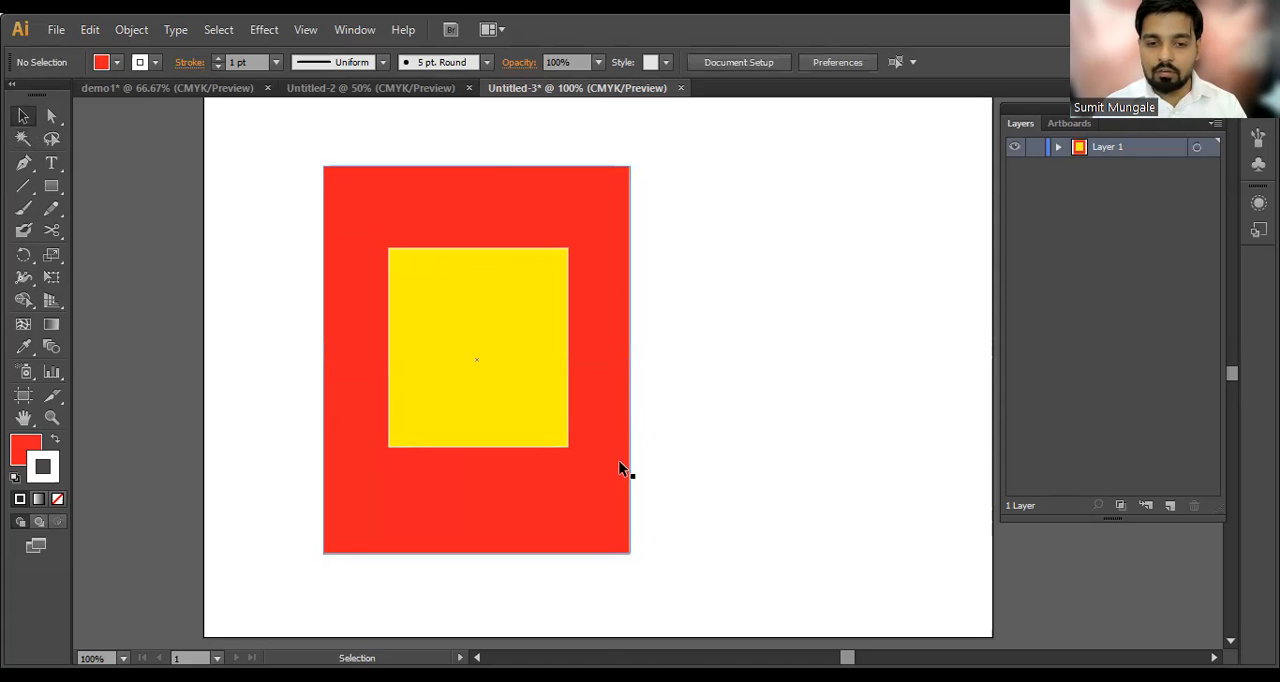
Step: Move the red rectangle toward the artboard's left edge and place the yellow one beside it with their top edges aligned
drag(585, 479, 505, 466)
click(22, 140)
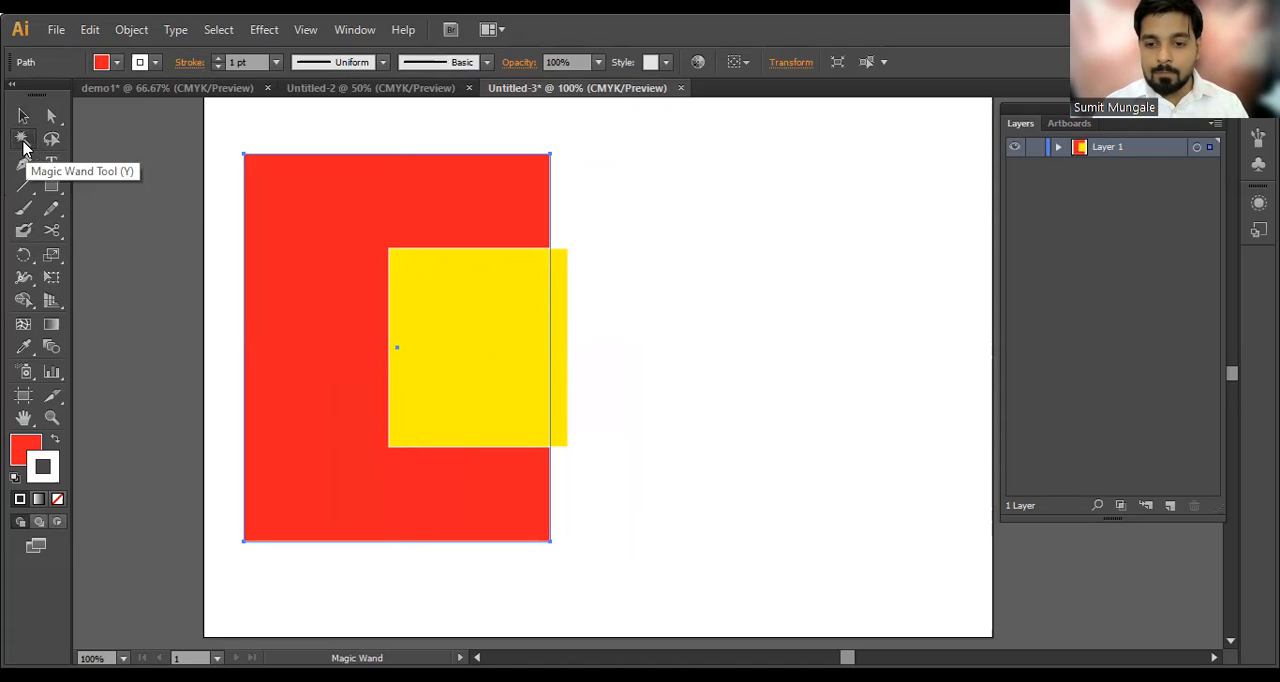
key(v)
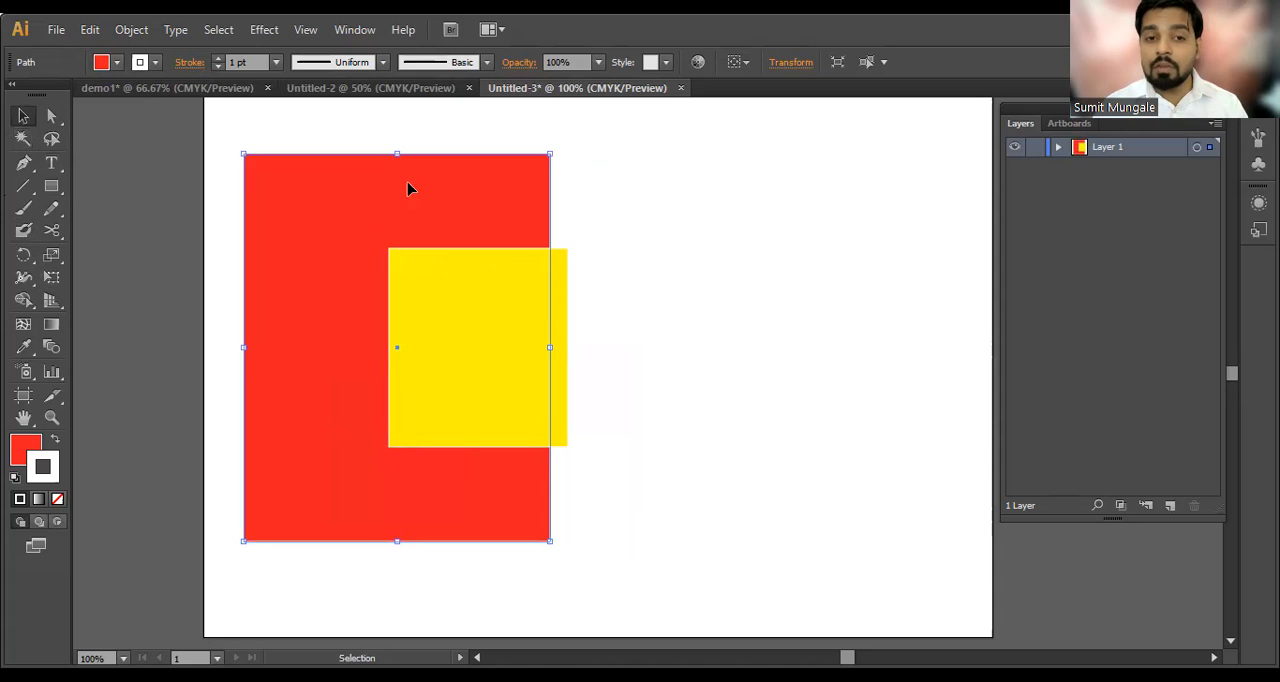
click(584, 290)
drag(505, 296, 675, 203)
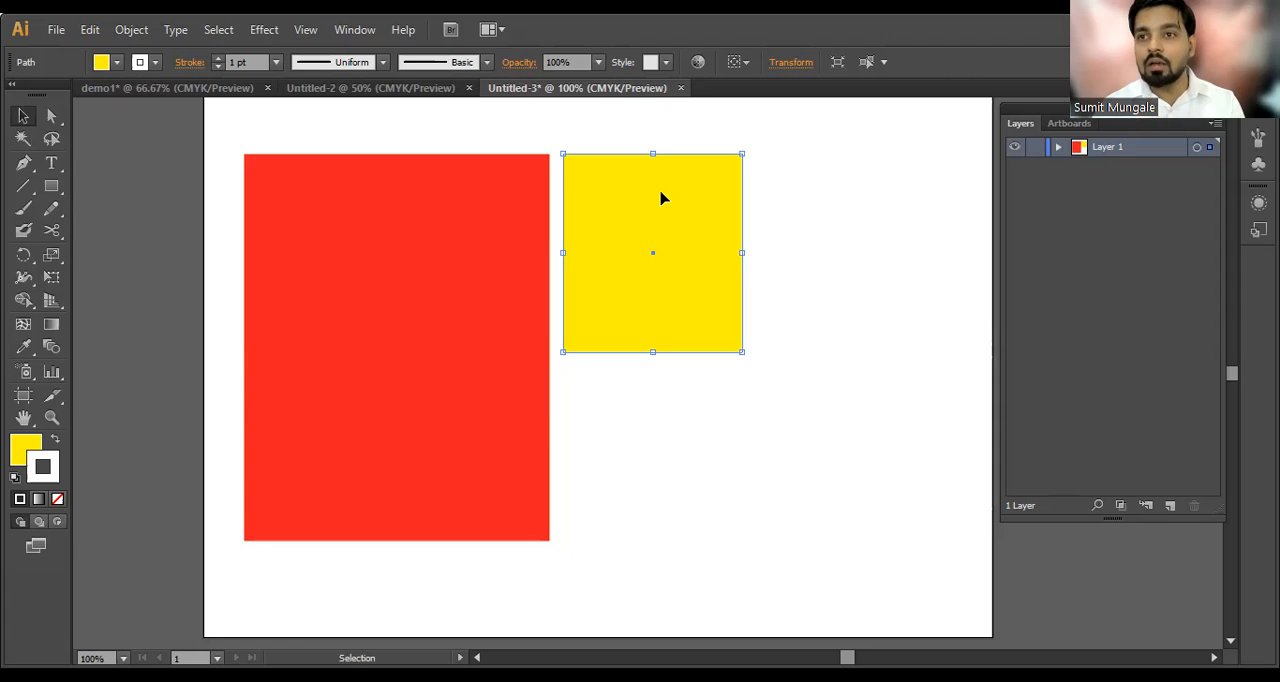
Step: Shorten the red rectangle from its lower edge to match the yellow rectangle's height
click(510, 310)
drag(398, 540, 408, 351)
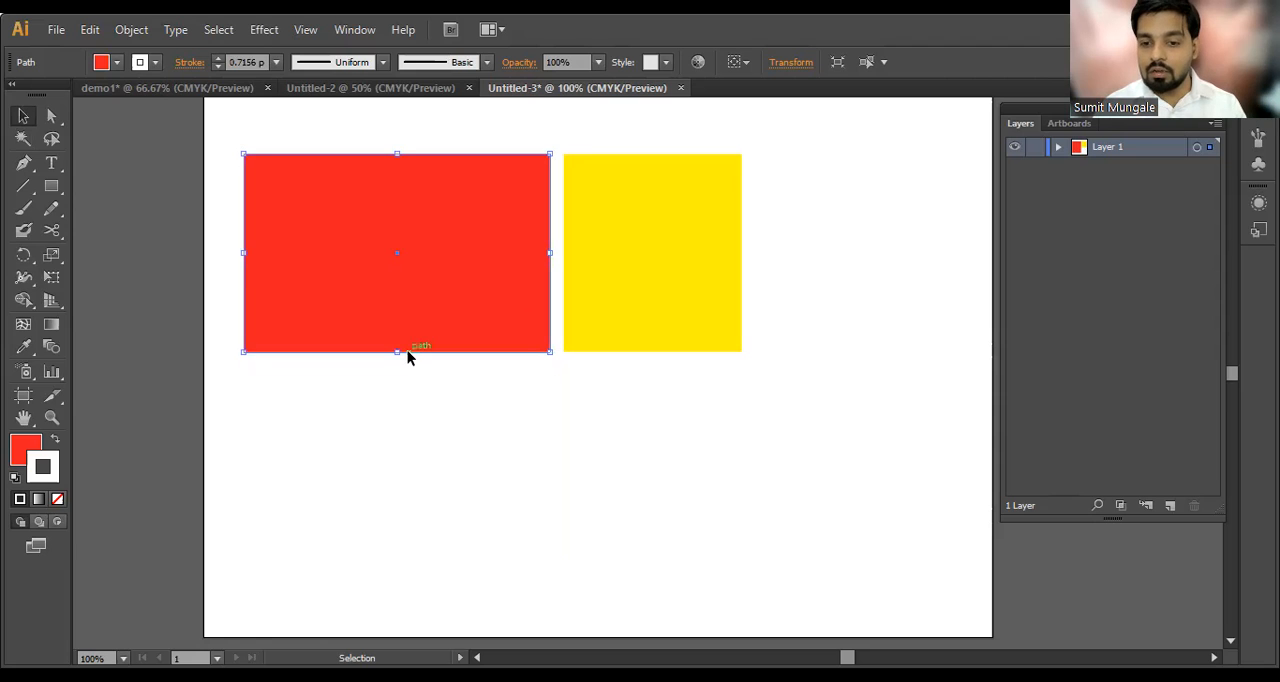
click(426, 368)
click(396, 326)
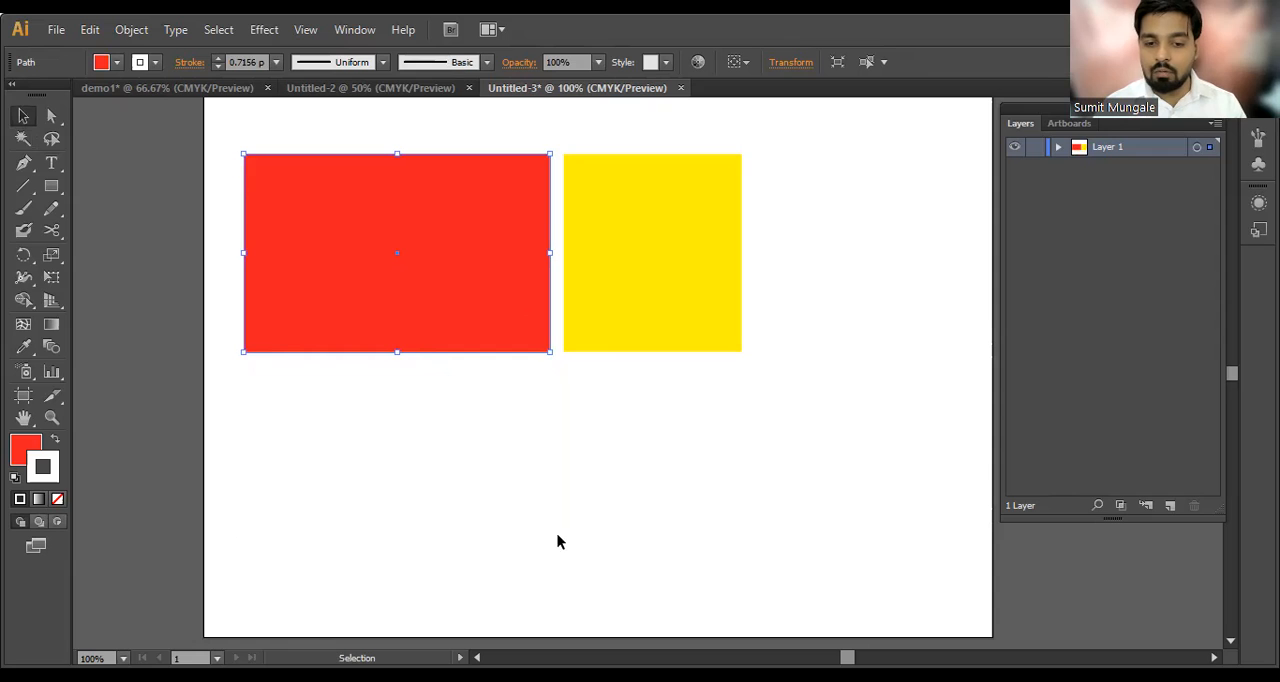
Step: Duplicate the yellow rectangle to add one copy to the upper row and a lower row of four copies
scroll(540, 440, down, 1)
drag(469, 303, 264, 444)
drag(354, 443, 364, 441)
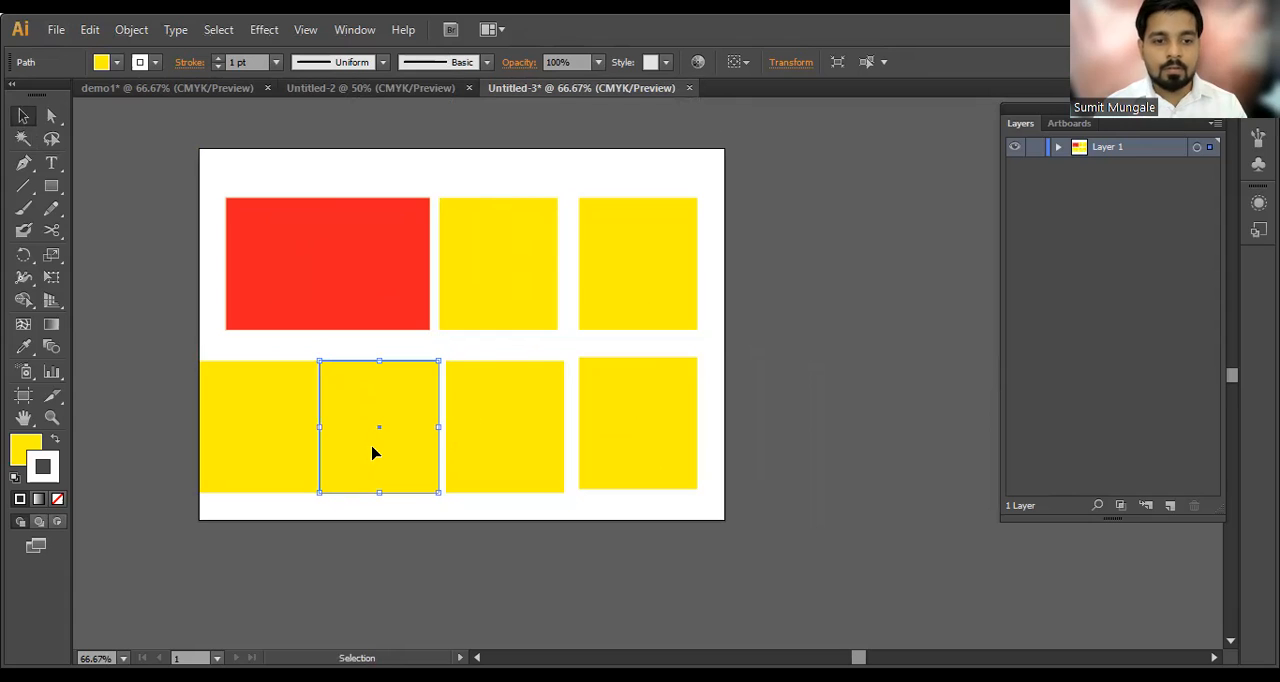
Step: Copy the red fill to the lower row's second and fourth rectangles with the Eyedropper, and shift the second away from the first
key(i)
click(365, 295)
key(v)
click(499, 456)
click(620, 410)
key(i)
click(399, 412)
key(v)
key(ctrl+1)
drag(499, 393, 457, 408)
Step: Apply the red fill to the last rectangle in the upper row with the Eyedropper
click(583, 232)
click(726, 244)
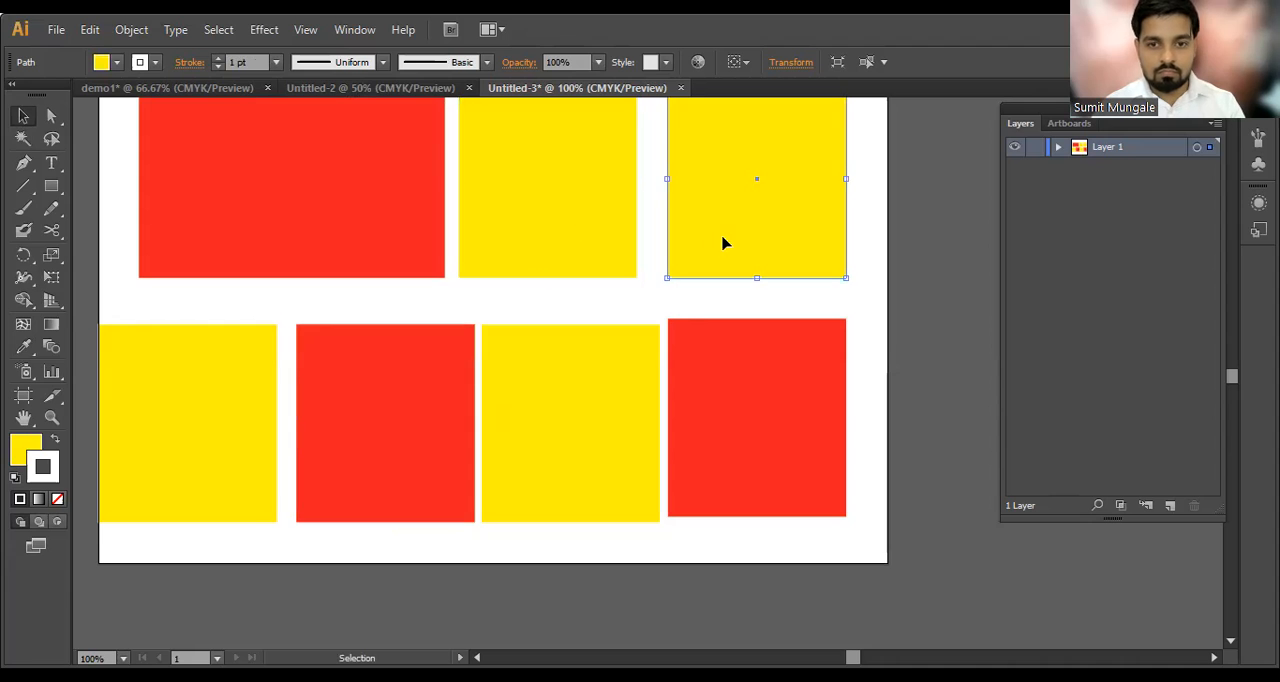
click(712, 376)
click(737, 220)
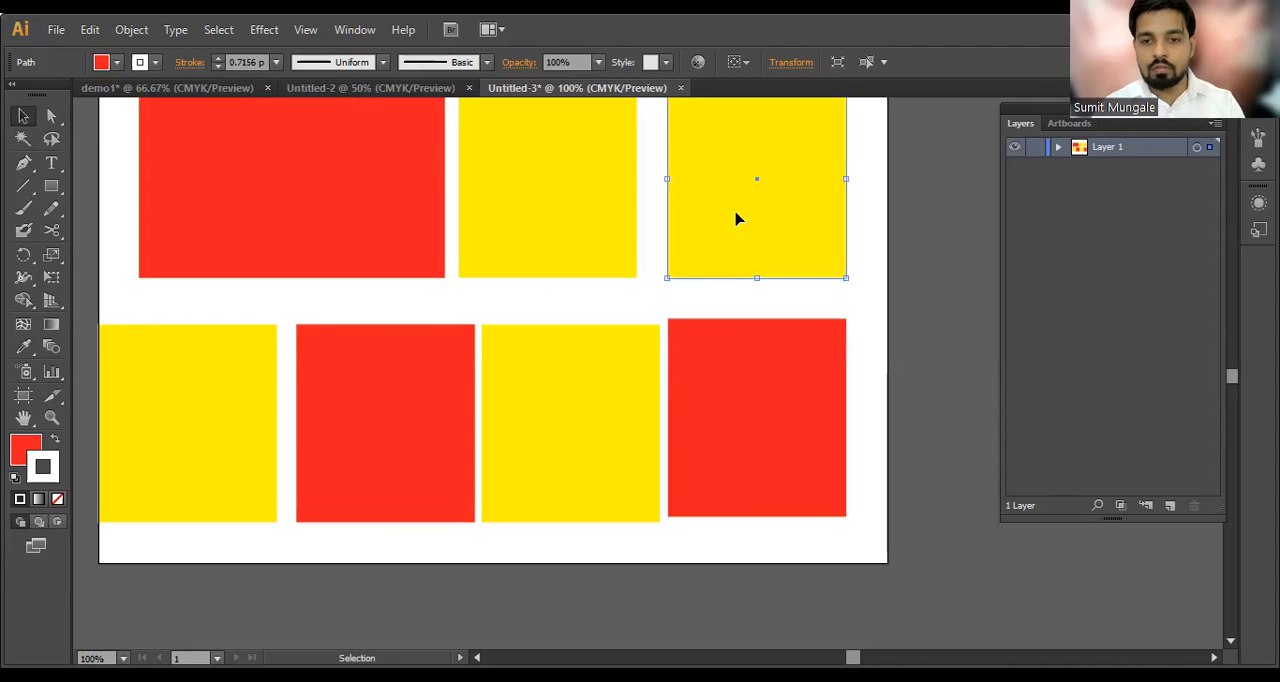
key(i)
click(731, 350)
key(v)
click(870, 263)
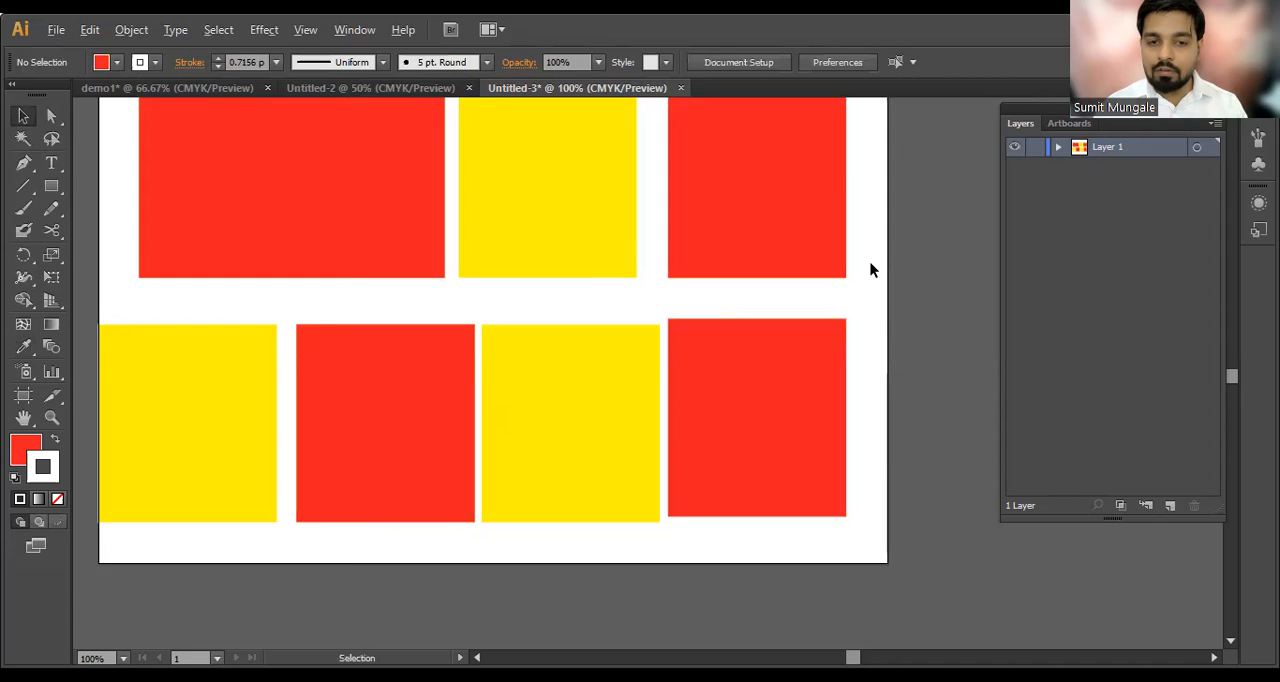
Step: Select all the red rectangles at once with the Magic Wand tool
scroll(870, 263, down, 1)
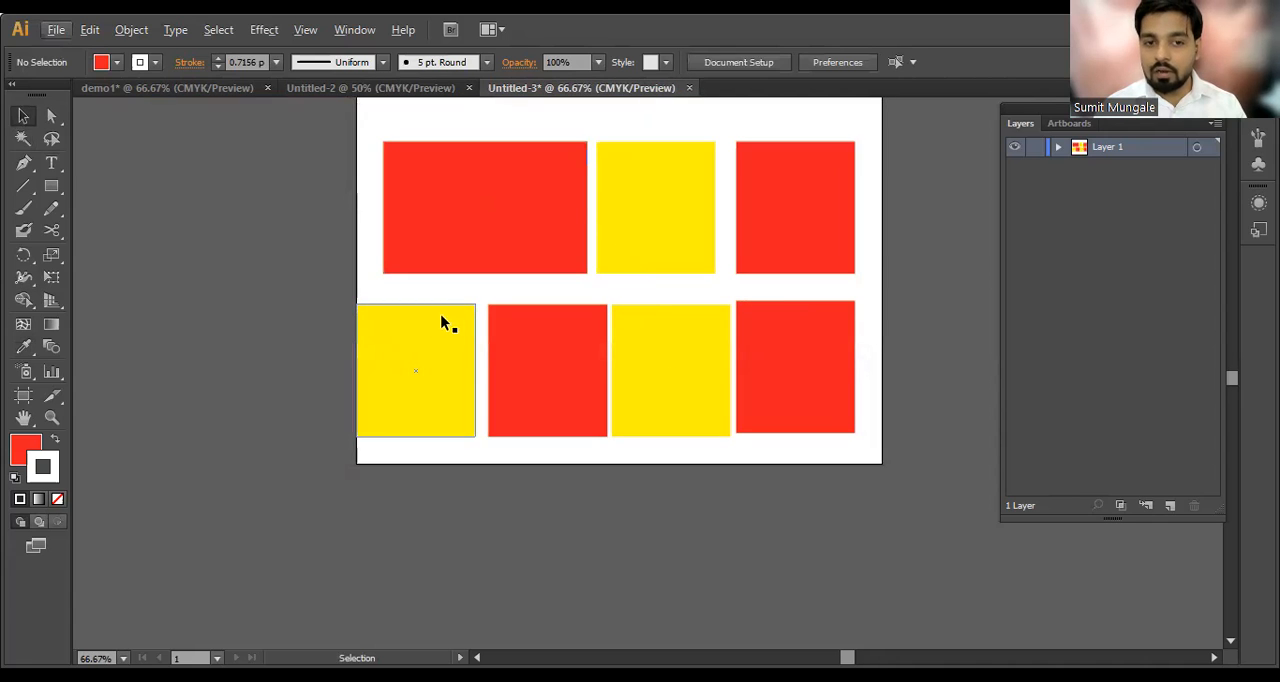
click(474, 206)
click(637, 208)
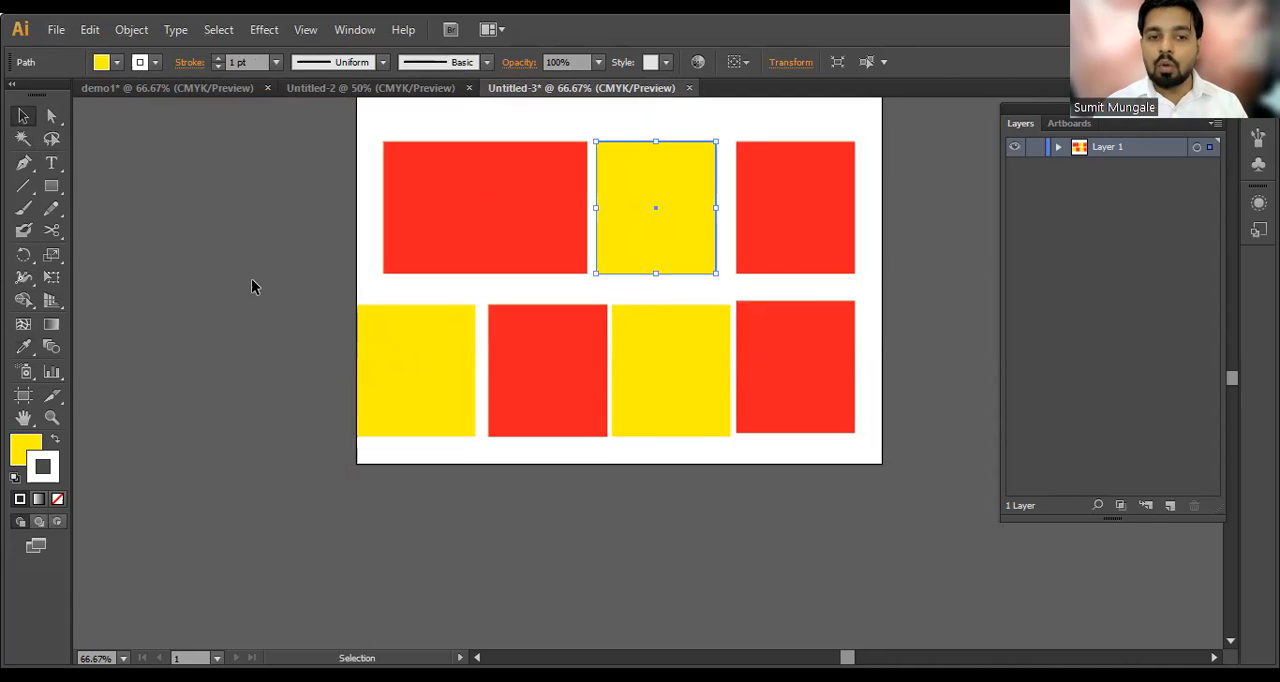
click(249, 278)
click(22, 145)
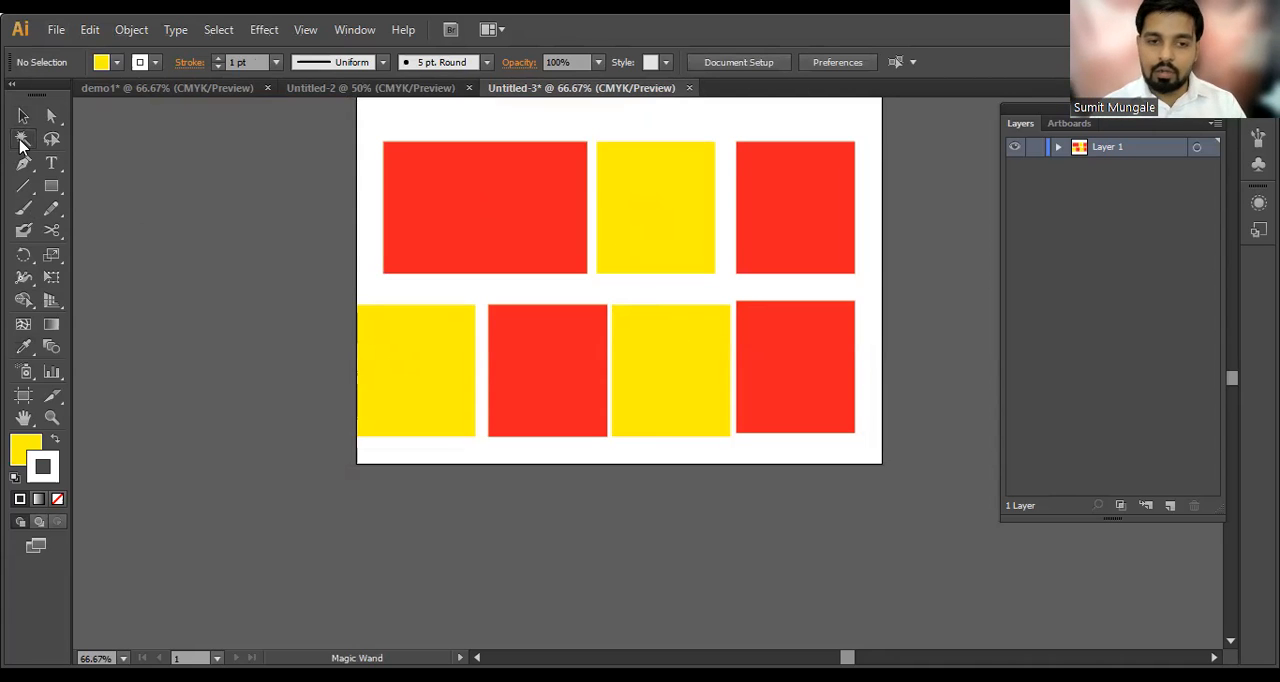
click(21, 141)
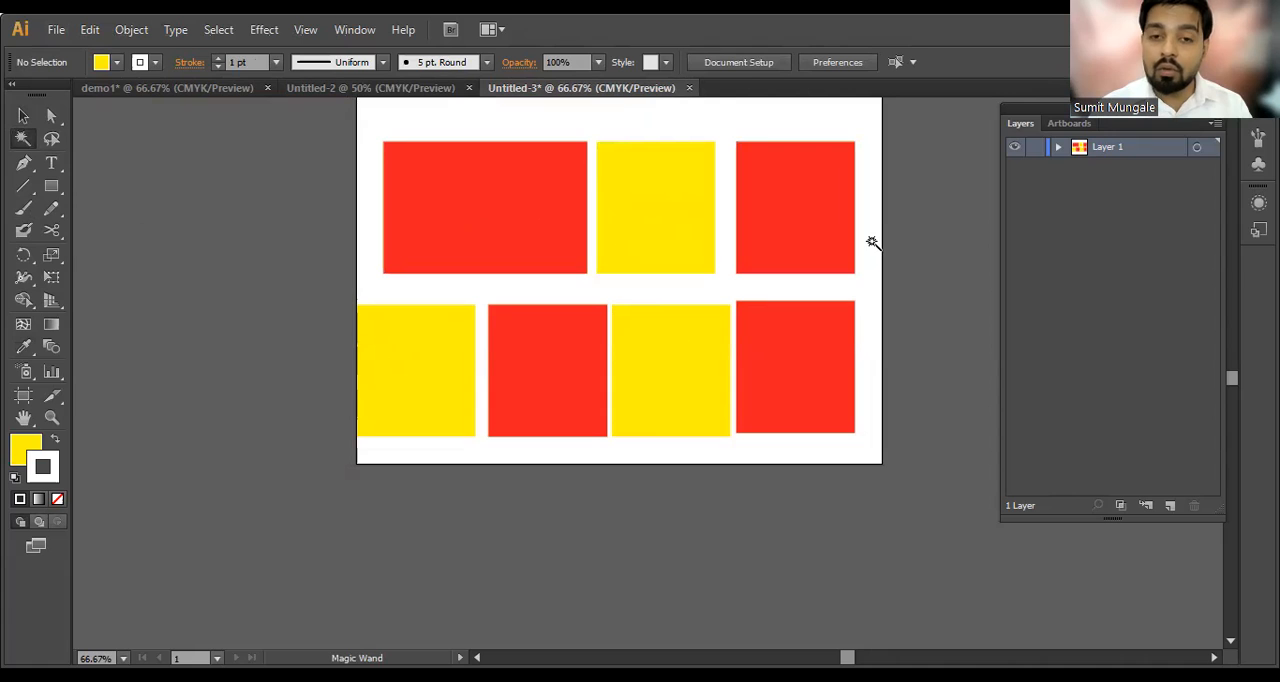
click(436, 193)
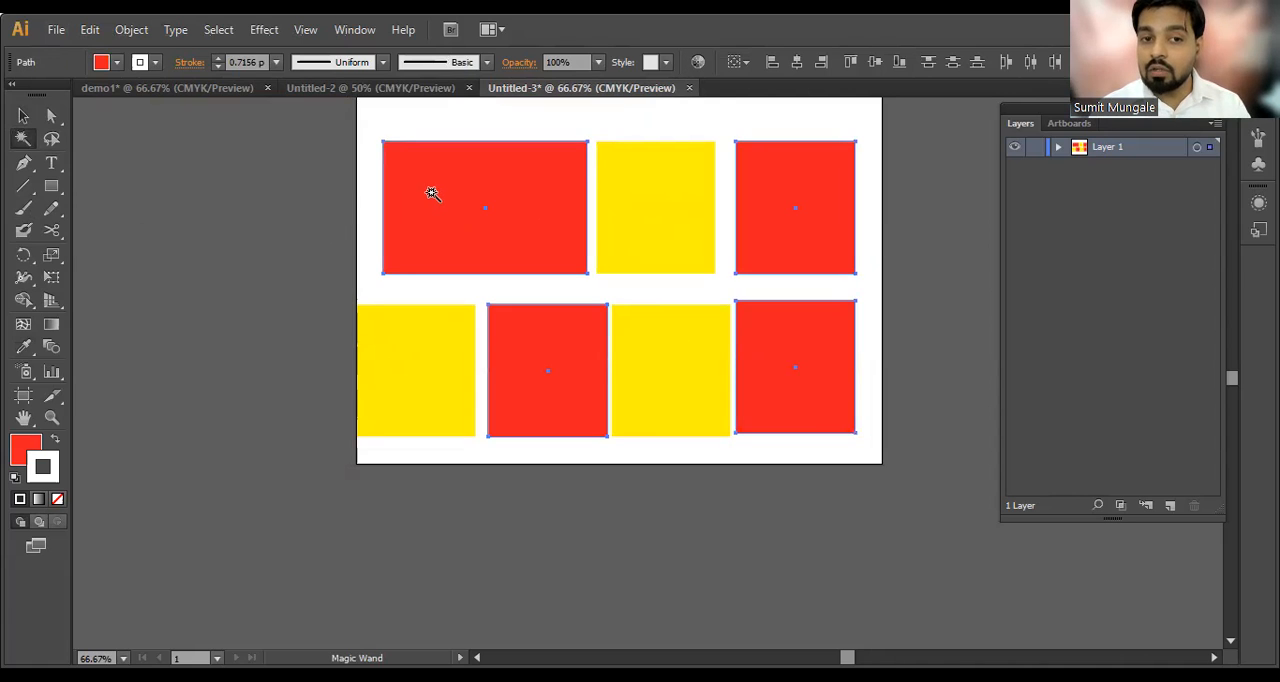
Step: Select all the yellow rectangles at once with the Magic Wand tool
scroll(451, 206, up, 1)
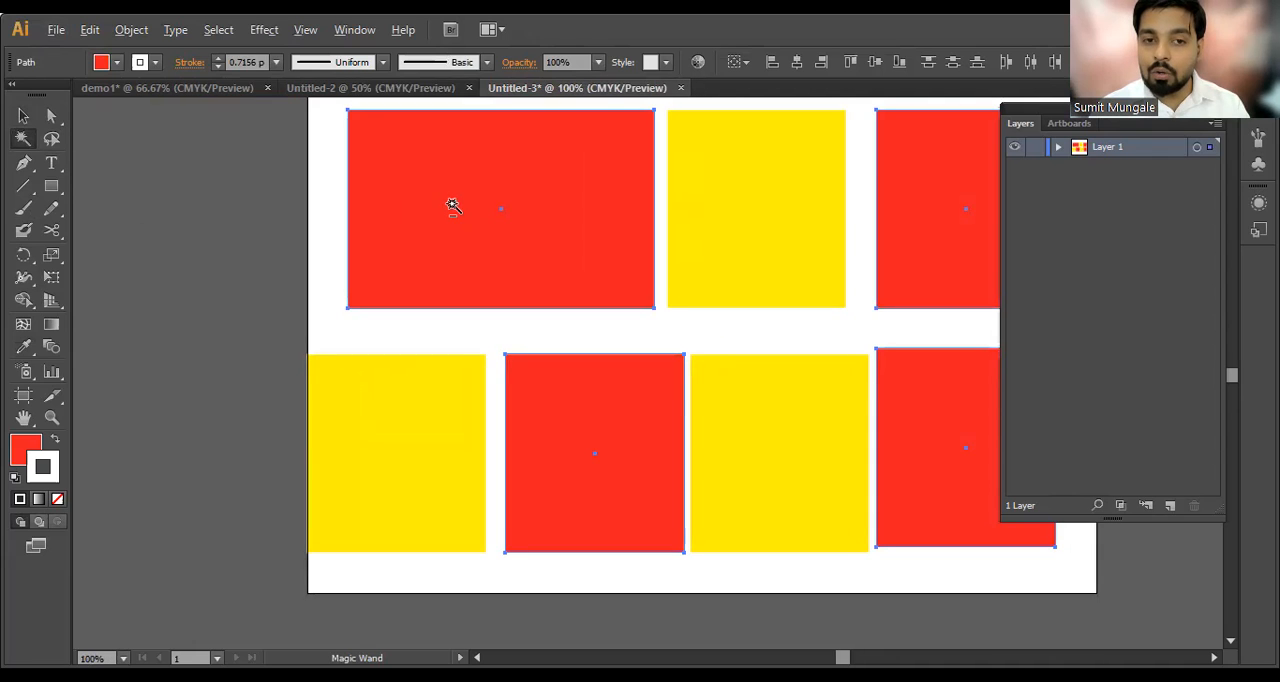
drag(469, 214, 363, 217)
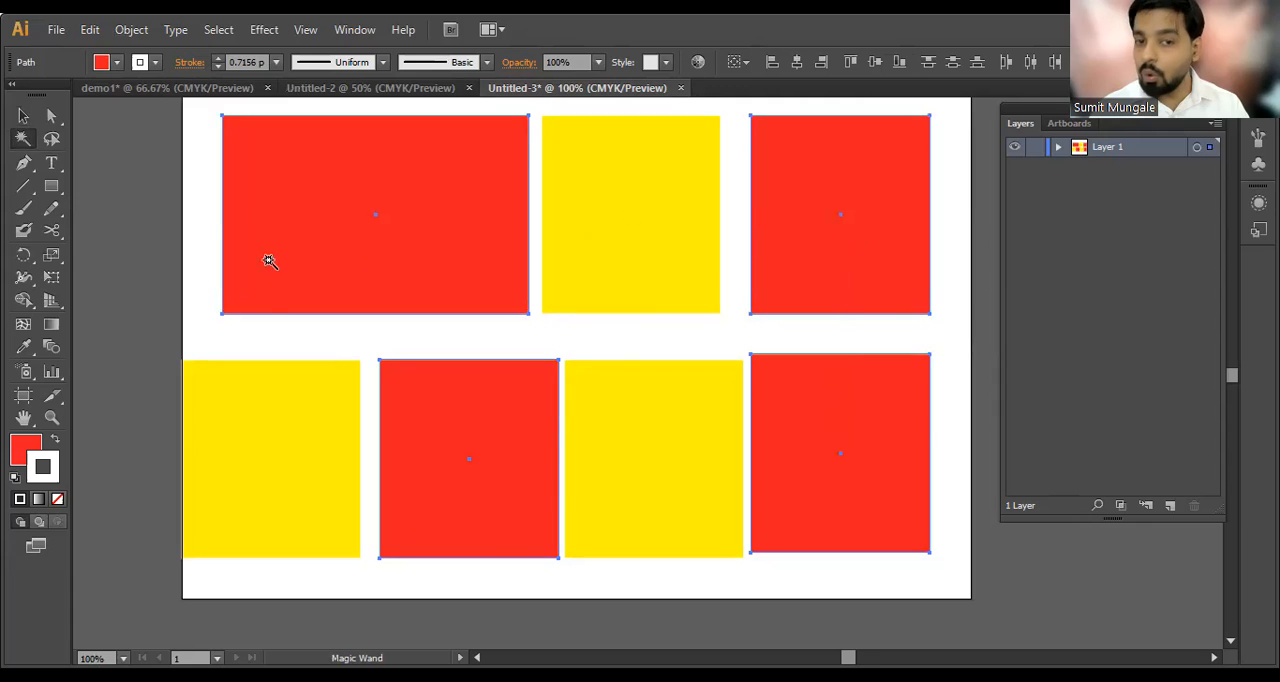
scroll(378, 248, down, 1)
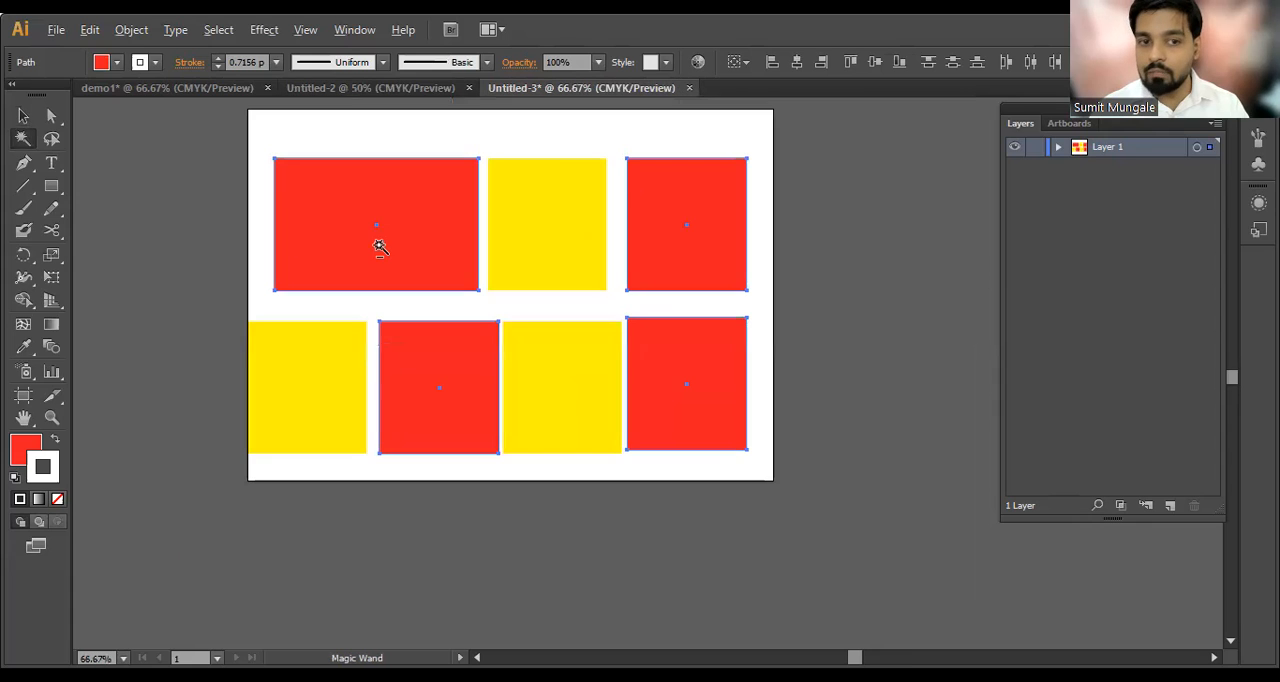
click(539, 218)
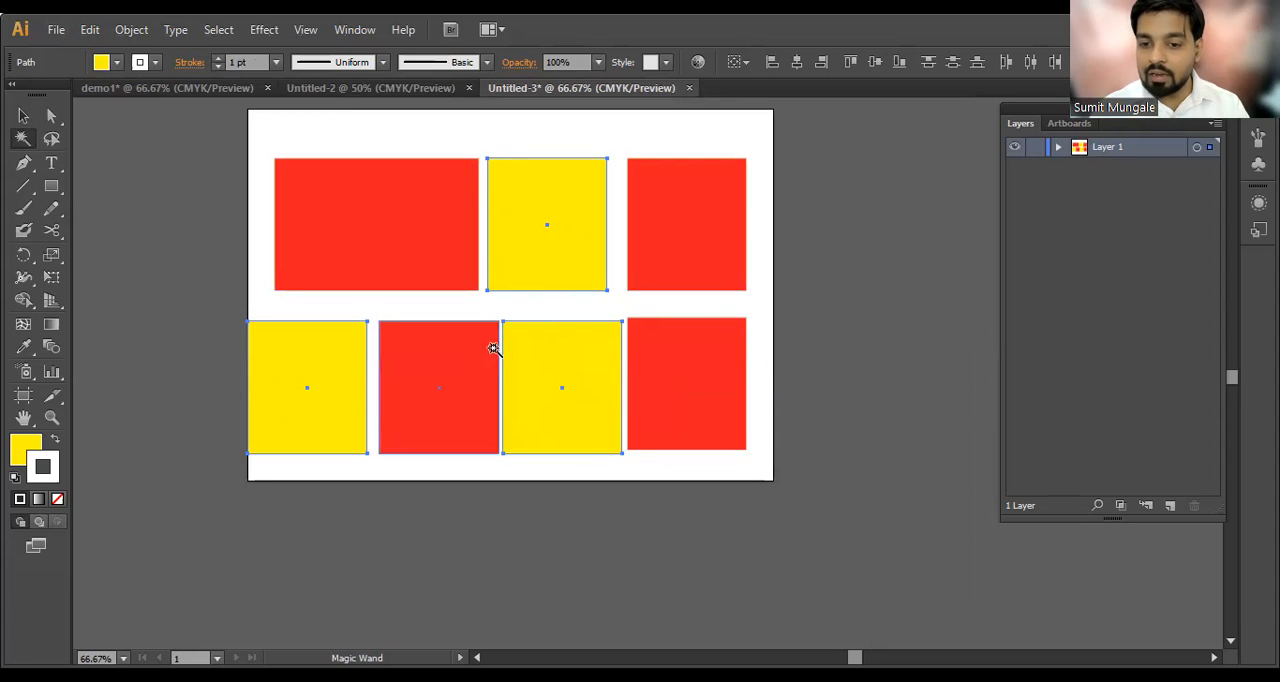
Step: Cut the selected yellow rectangles and undo the cut
scroll(531, 280, down, 1)
scroll(531, 280, up, 1)
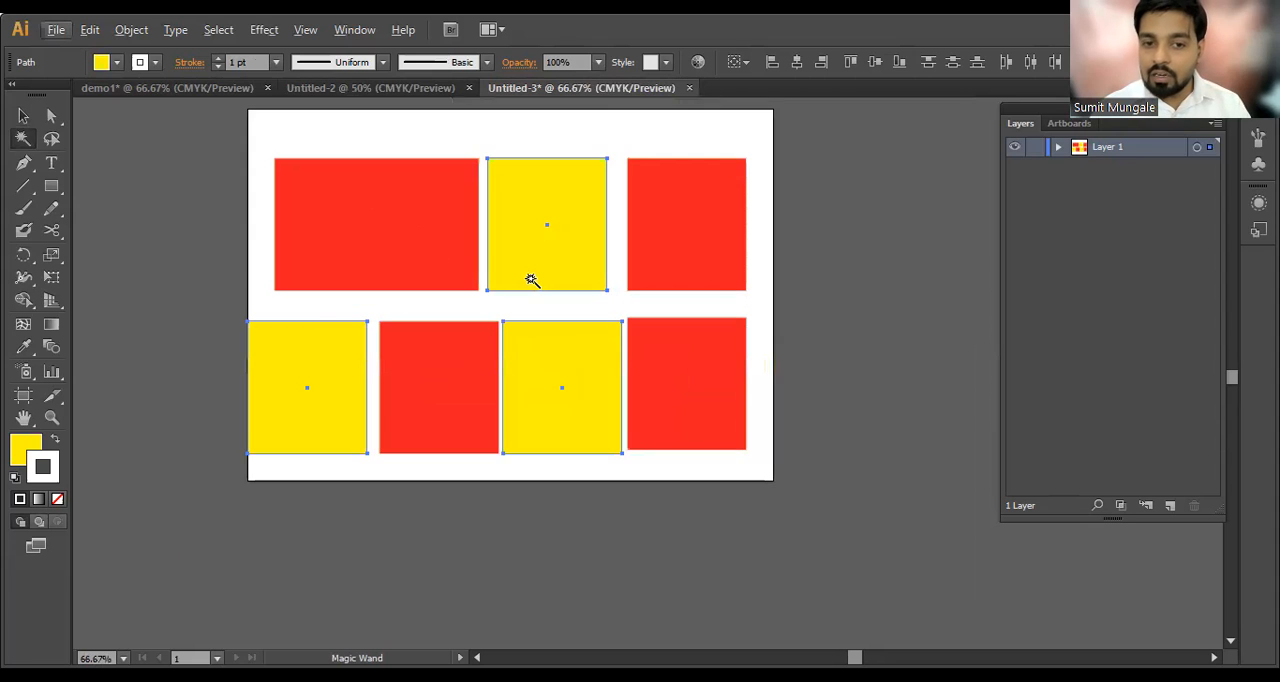
scroll(533, 278, down, 1)
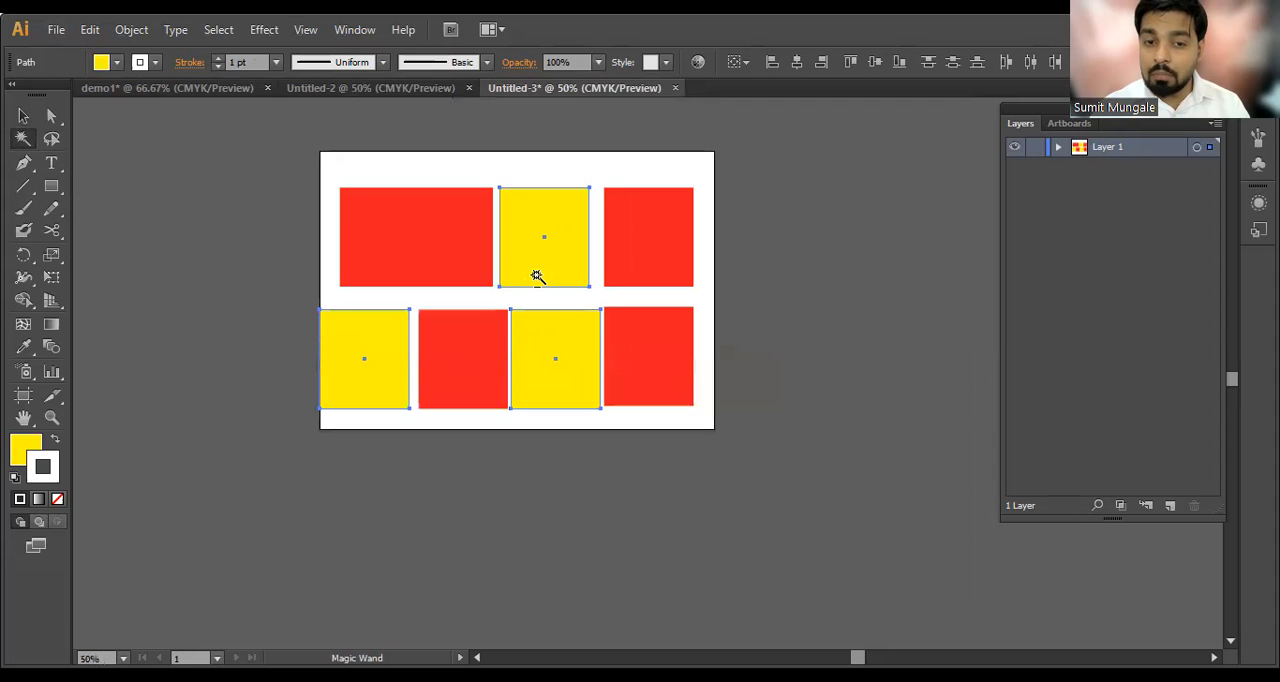
key(ctrl)
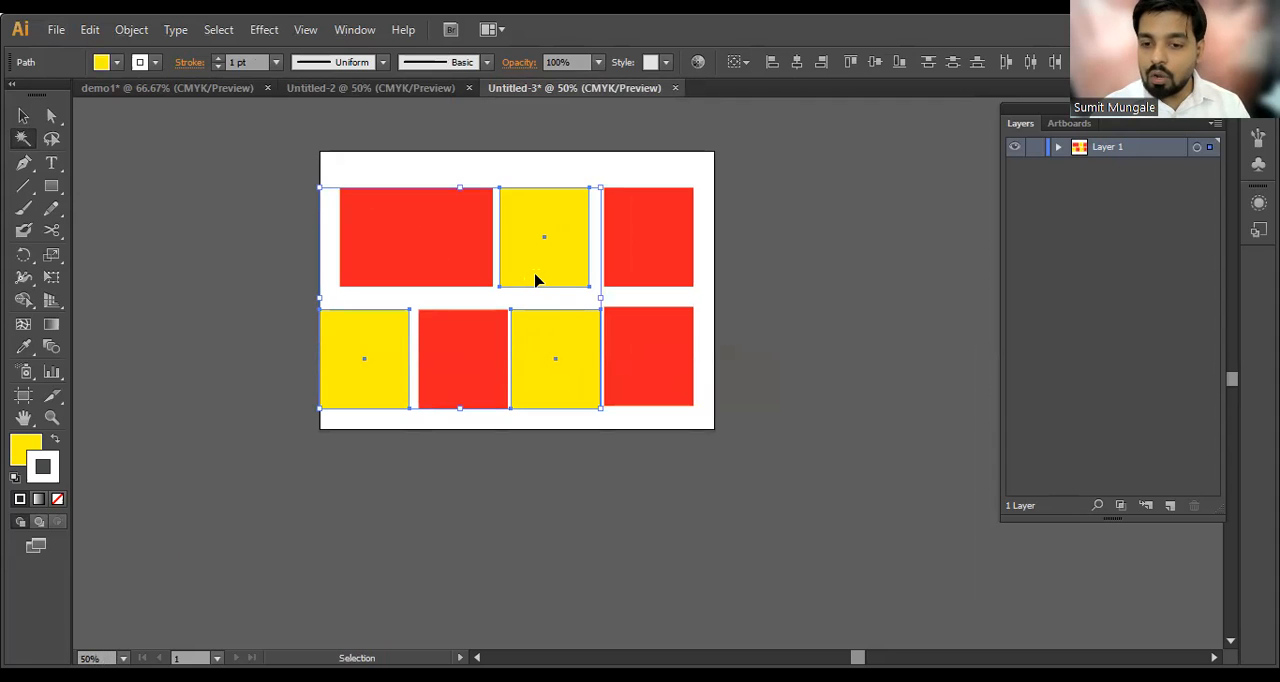
key(ctrl+x)
key(ctrl+z)
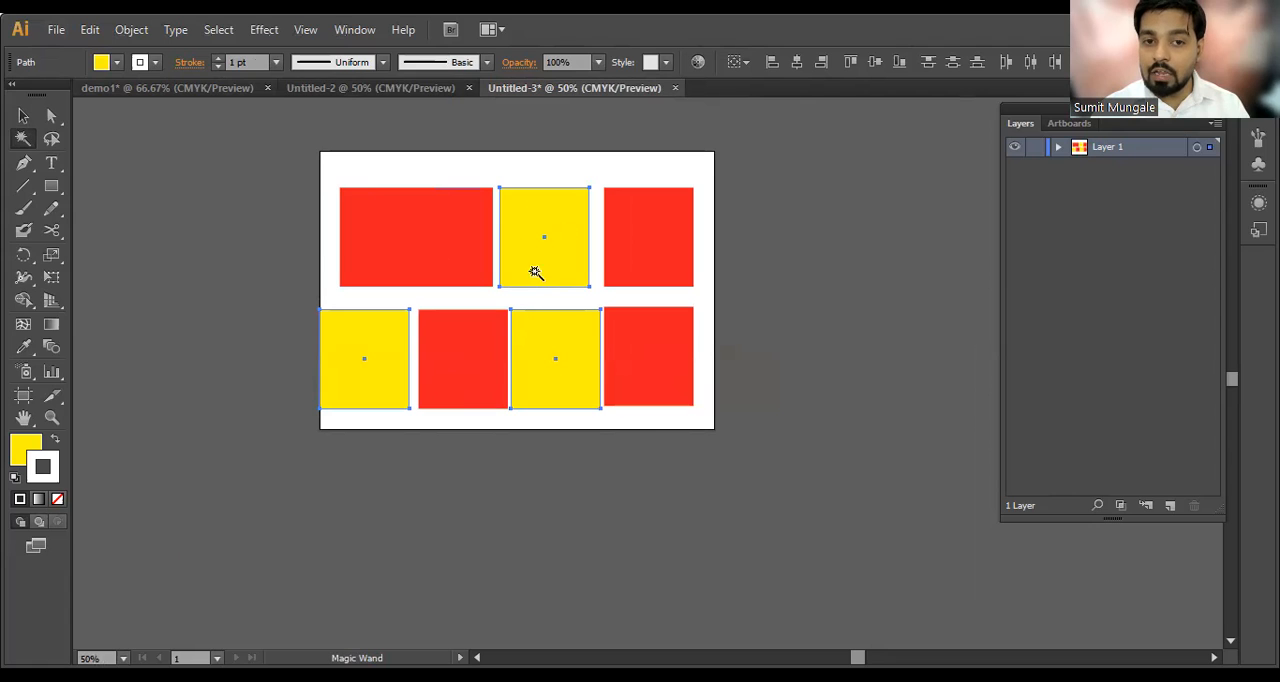
Step: Recolor the three selected yellow rectangles to a blue fill without a stroke, and deselect them
key(i)
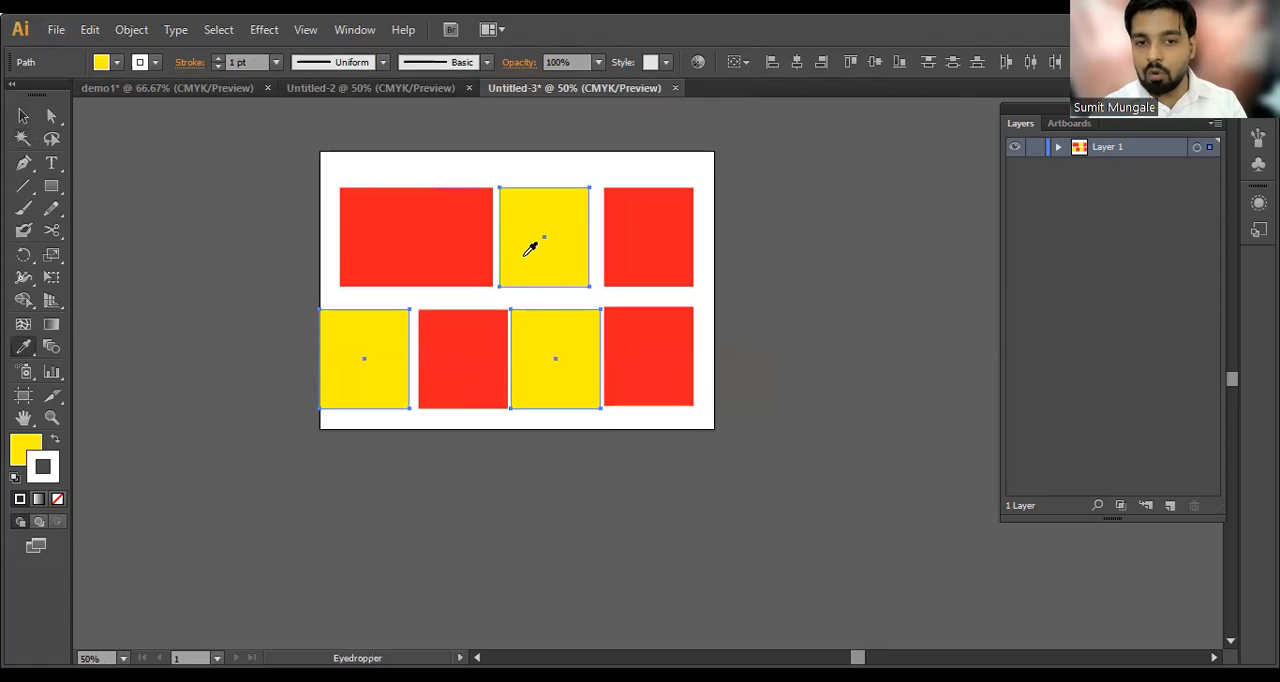
click(199, 235)
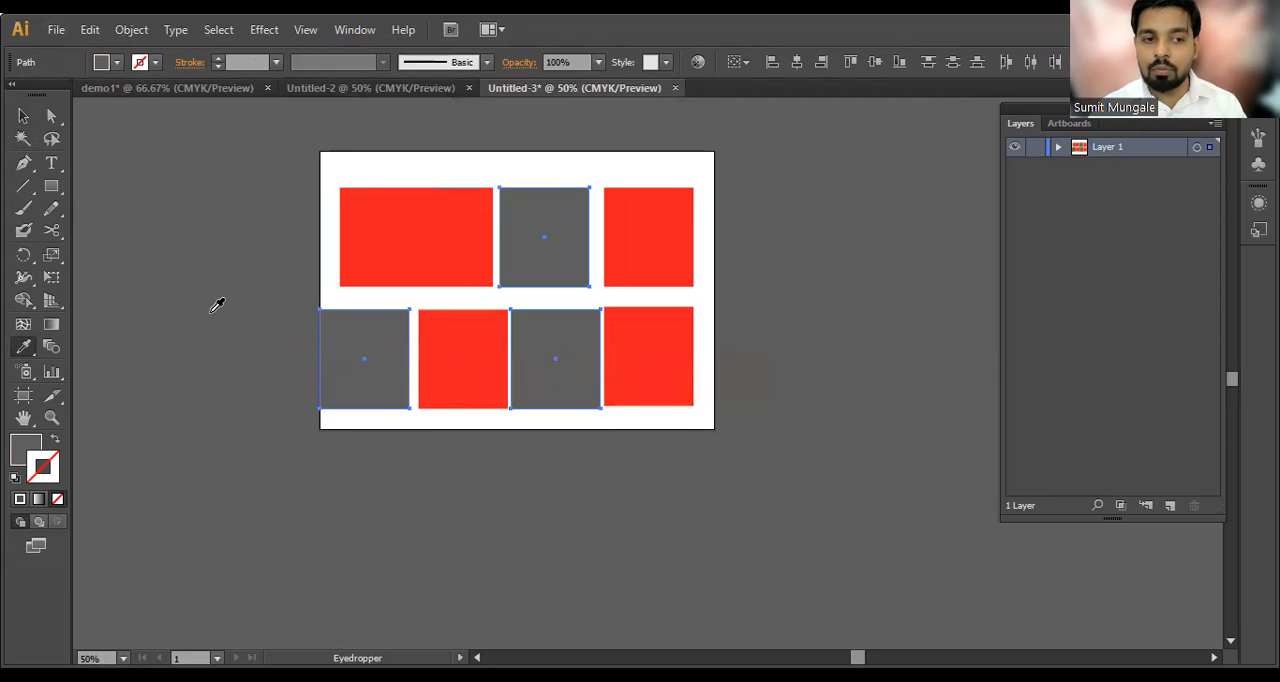
click(101, 62)
click(104, 93)
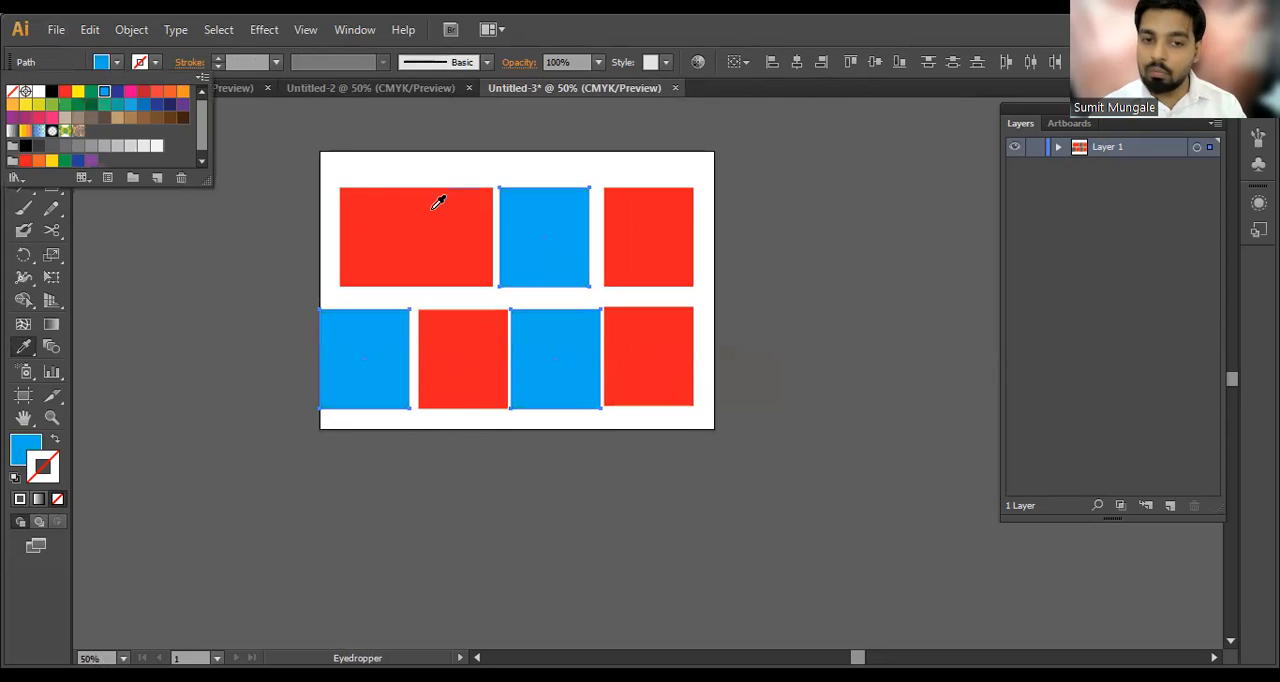
key(v)
click(306, 303)
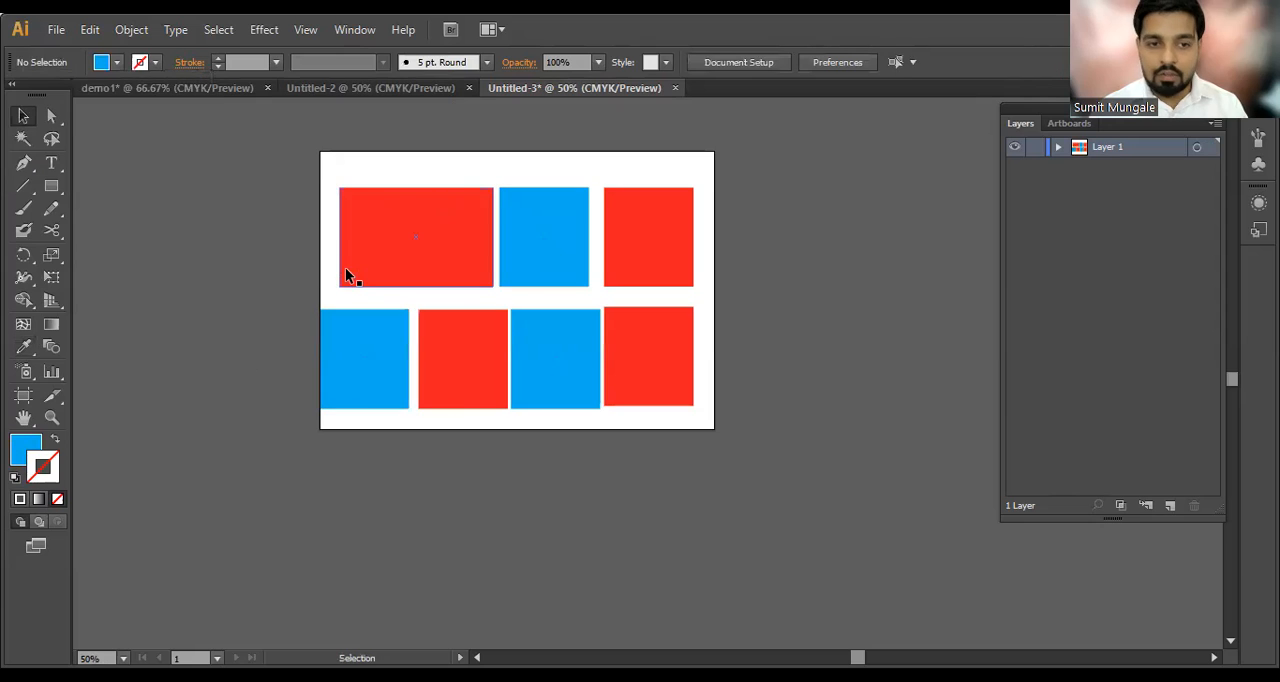
Step: Select all the red rectangles at once with the Magic Wand tool, delete them and undo the deletion
click(23, 138)
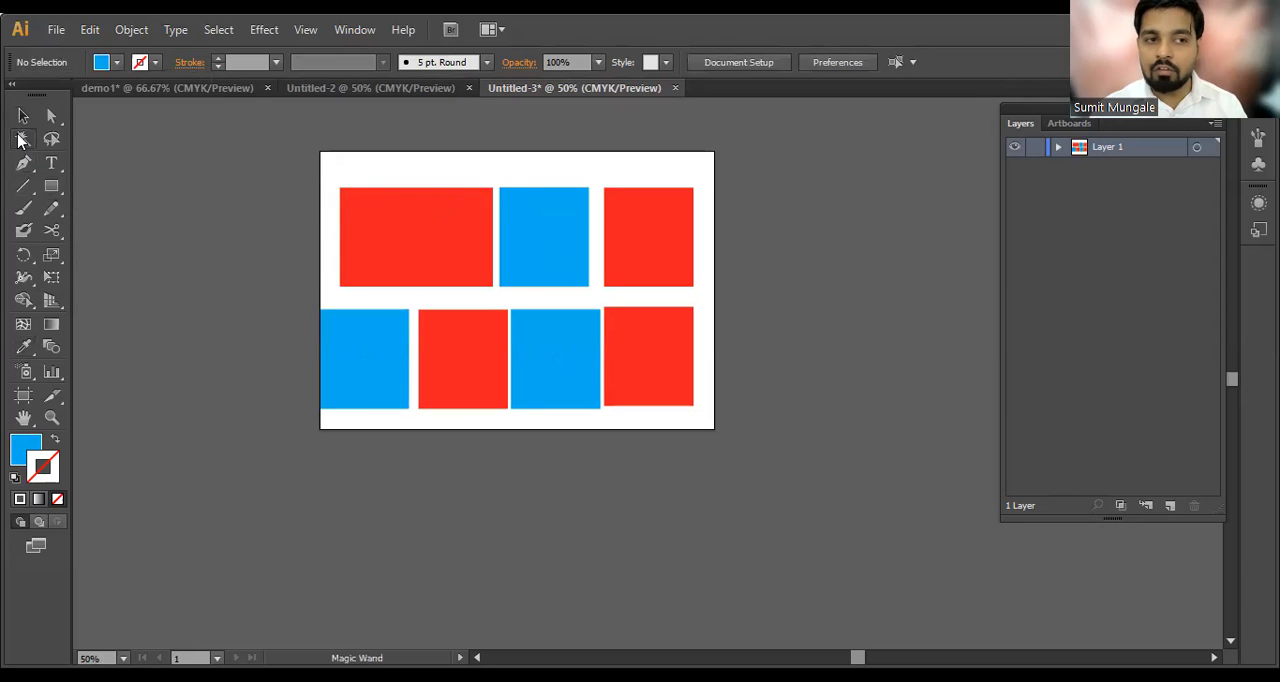
click(398, 231)
scroll(457, 241, up, 1)
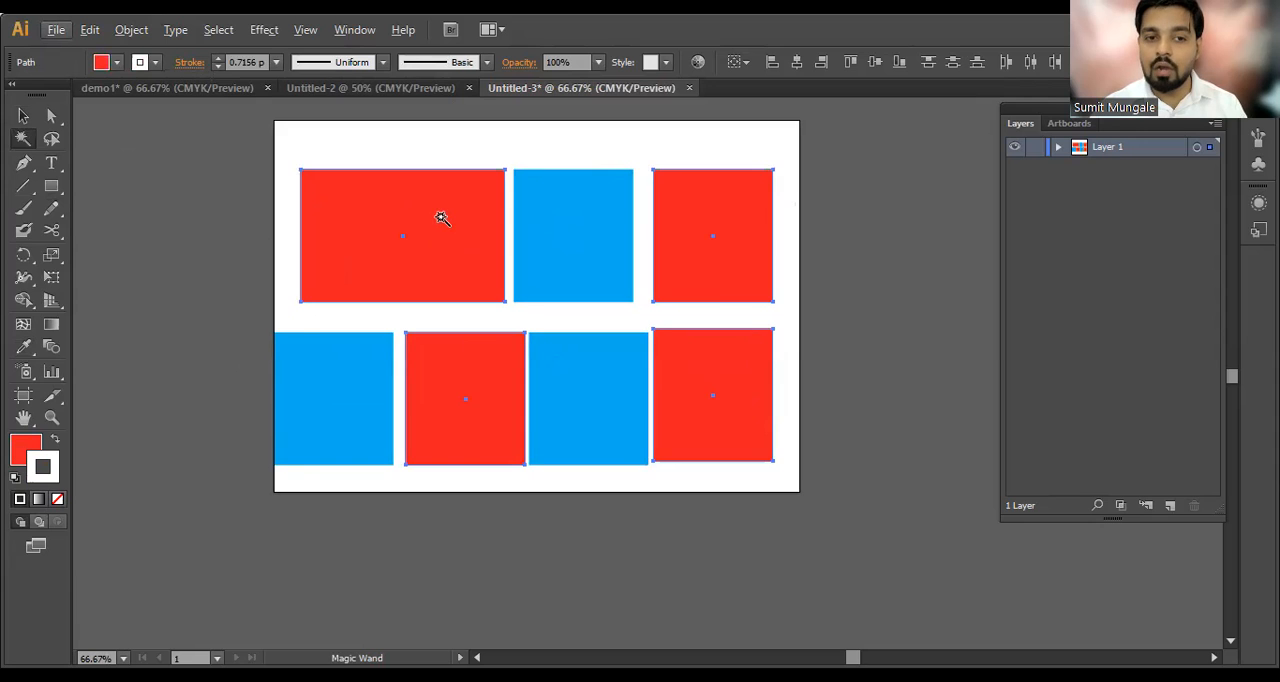
key(Delete)
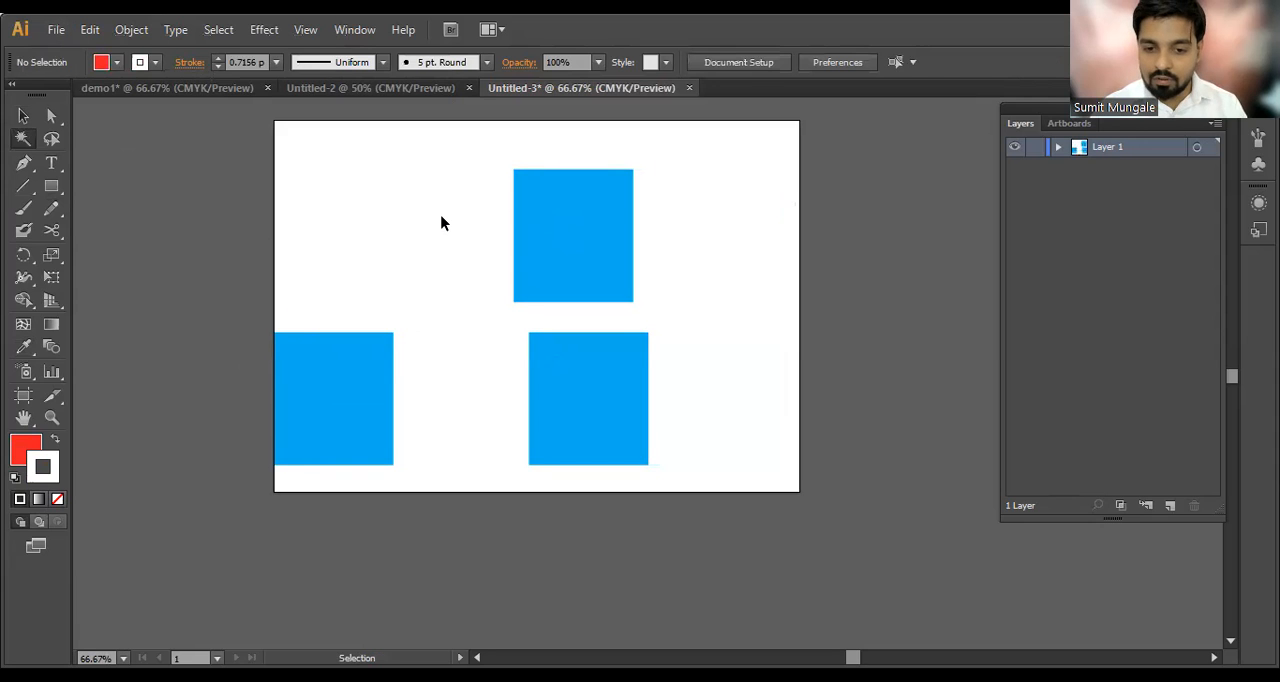
key(ctrl+z)
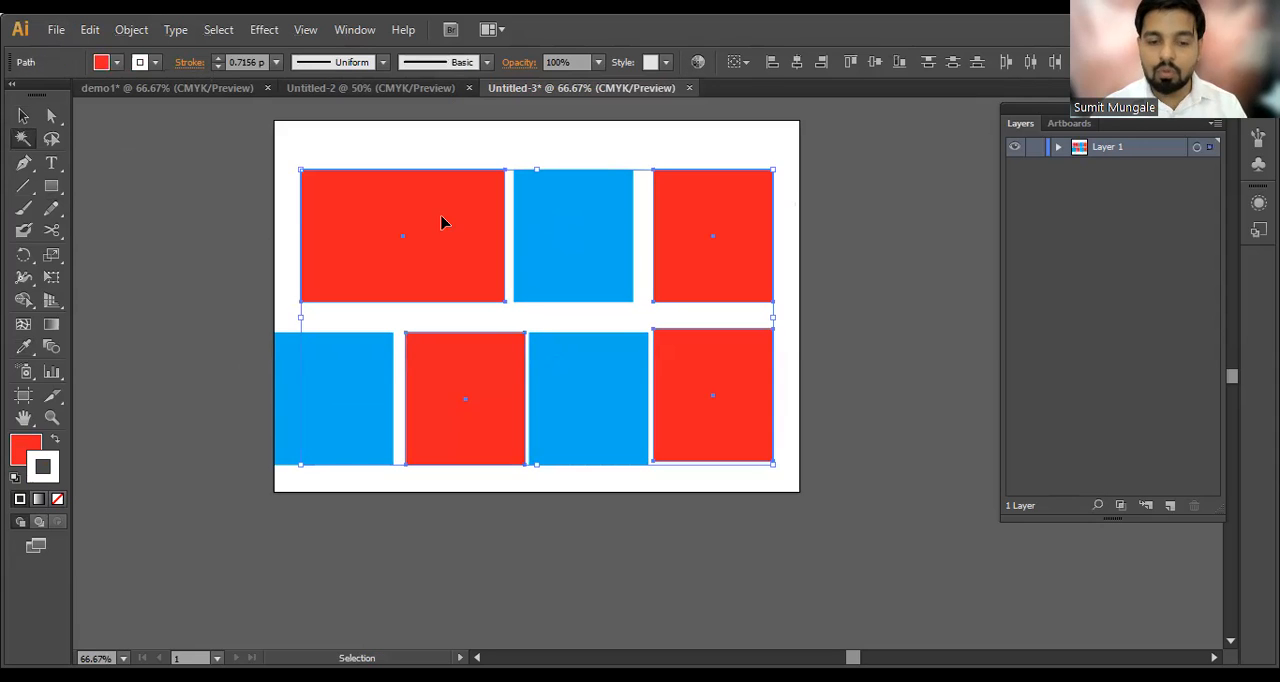
Step: Recolor the four selected red rectangles to a green fill and deselect them
click(104, 62)
click(90, 97)
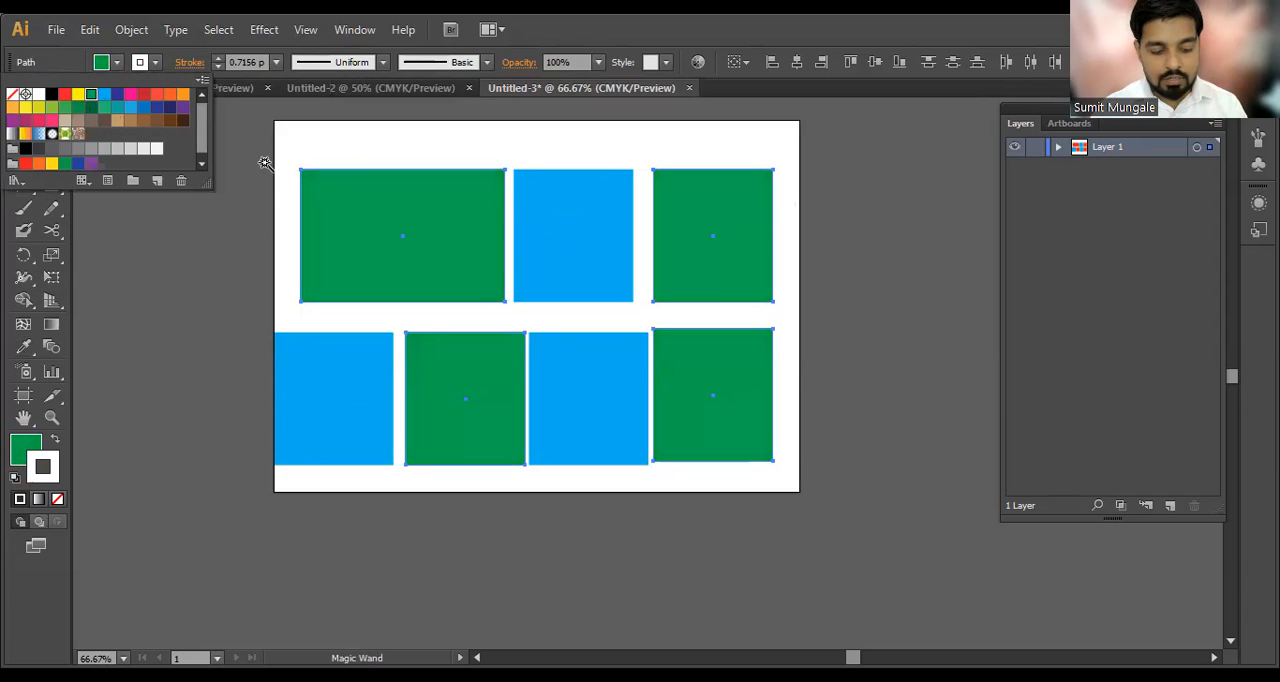
key(v)
click(238, 247)
Step: Narrow the wide green rectangle in the upper row from its right side and move the upper blue rectangle slightly left
click(330, 361)
click(320, 245)
drag(506, 236, 393, 237)
click(432, 240)
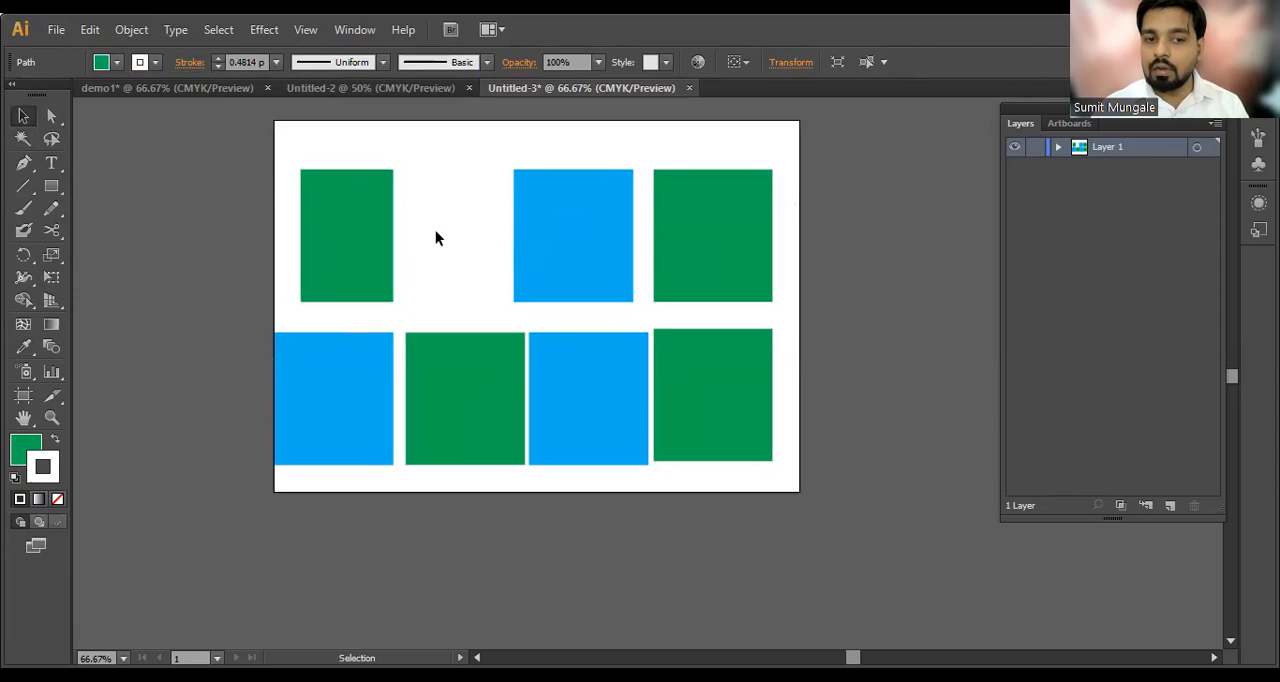
drag(544, 233, 483, 230)
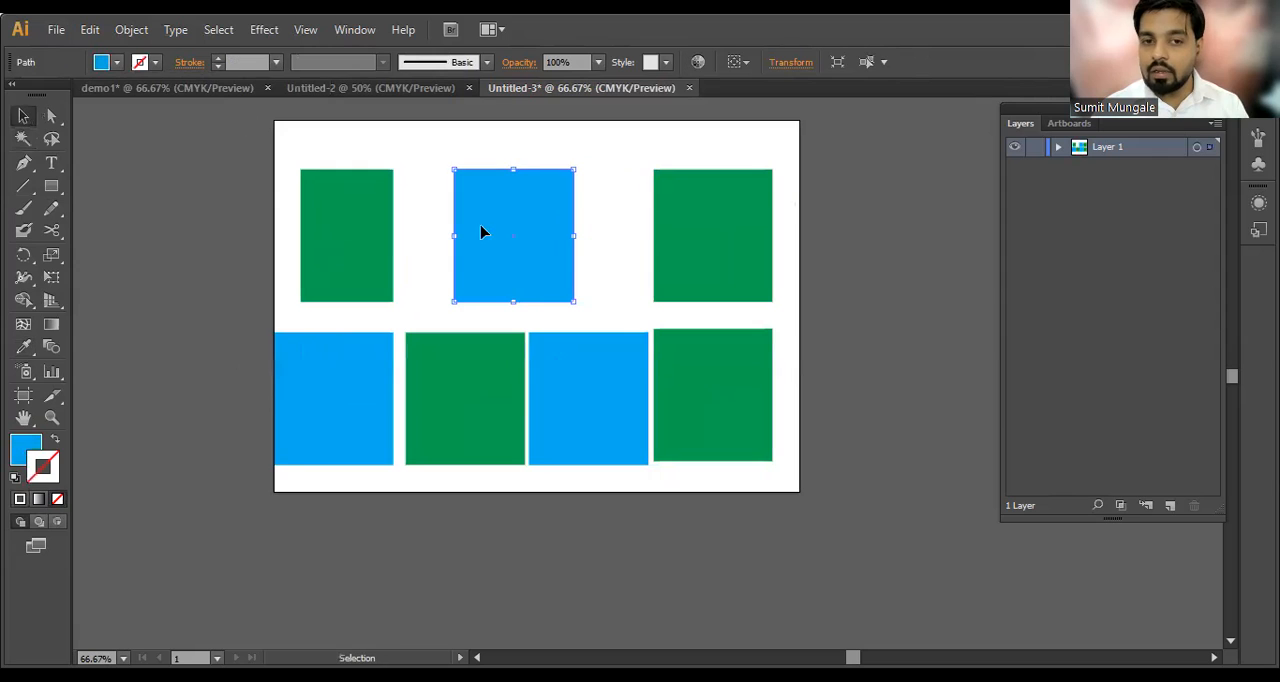
Step: Select all rectangles with a marquee and deselect them, select single rectangles in the upper row, and shift the upper blue one slightly right
click(349, 229)
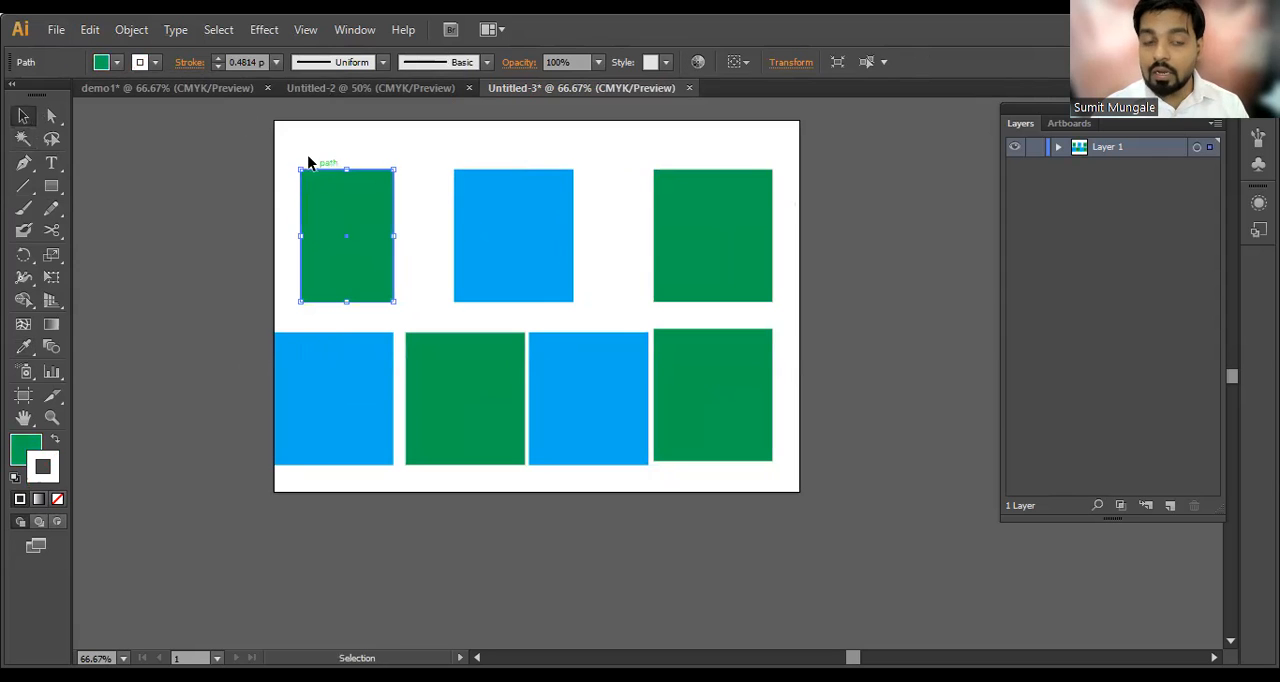
drag(309, 143, 740, 397)
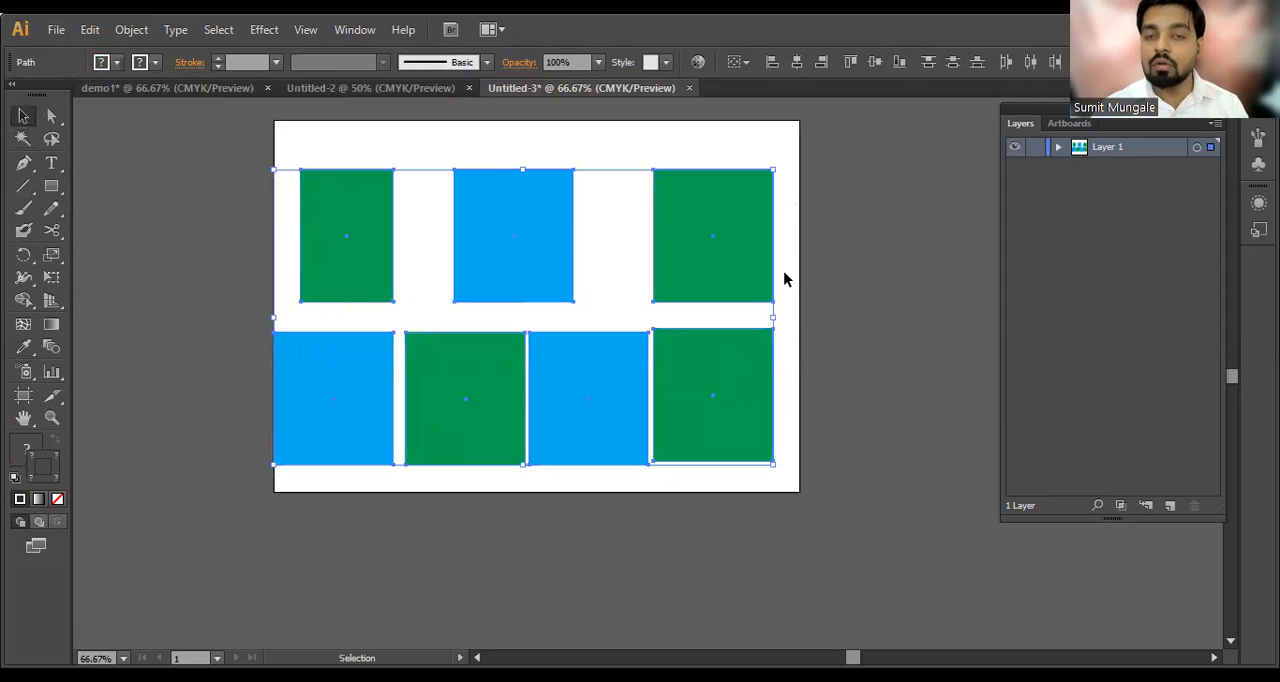
click(800, 232)
click(731, 191)
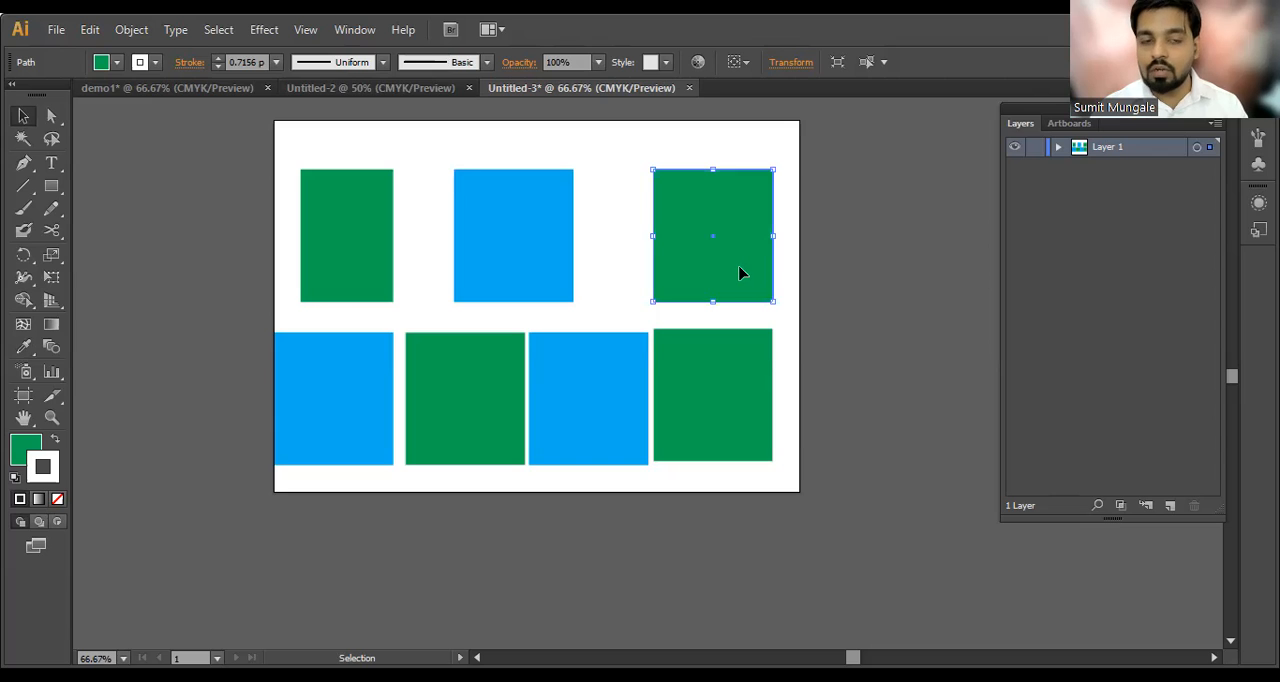
click(527, 266)
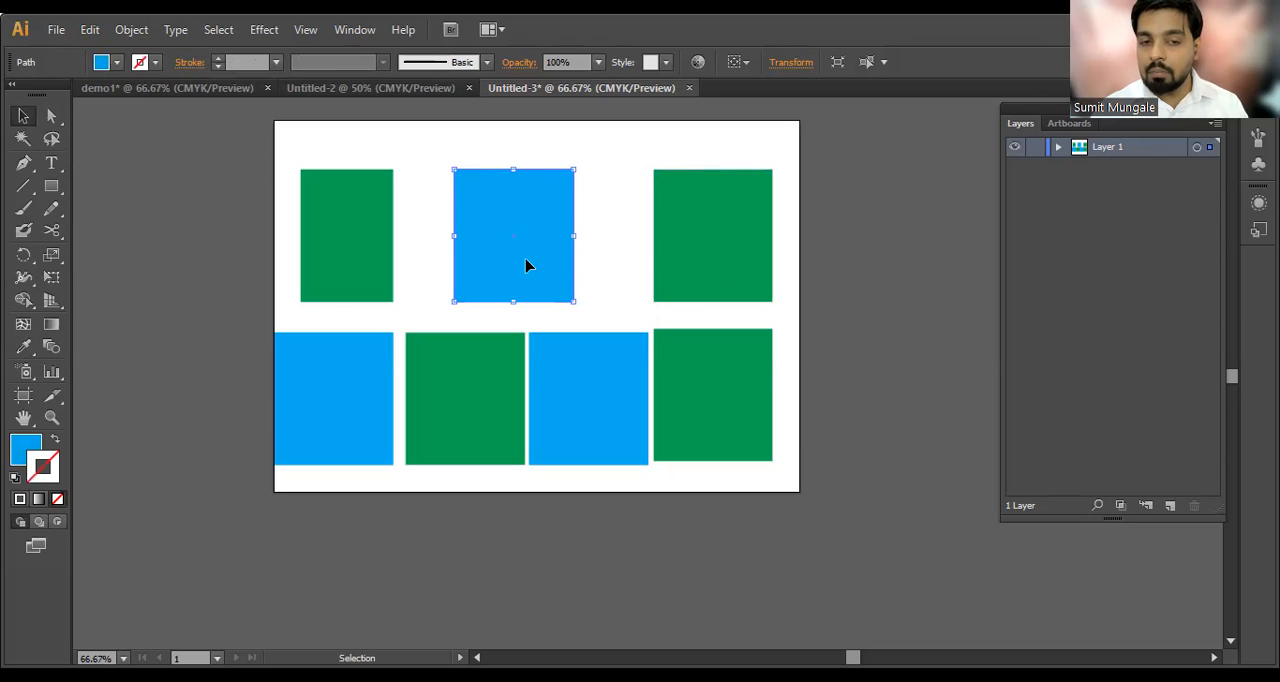
drag(527, 264, 541, 262)
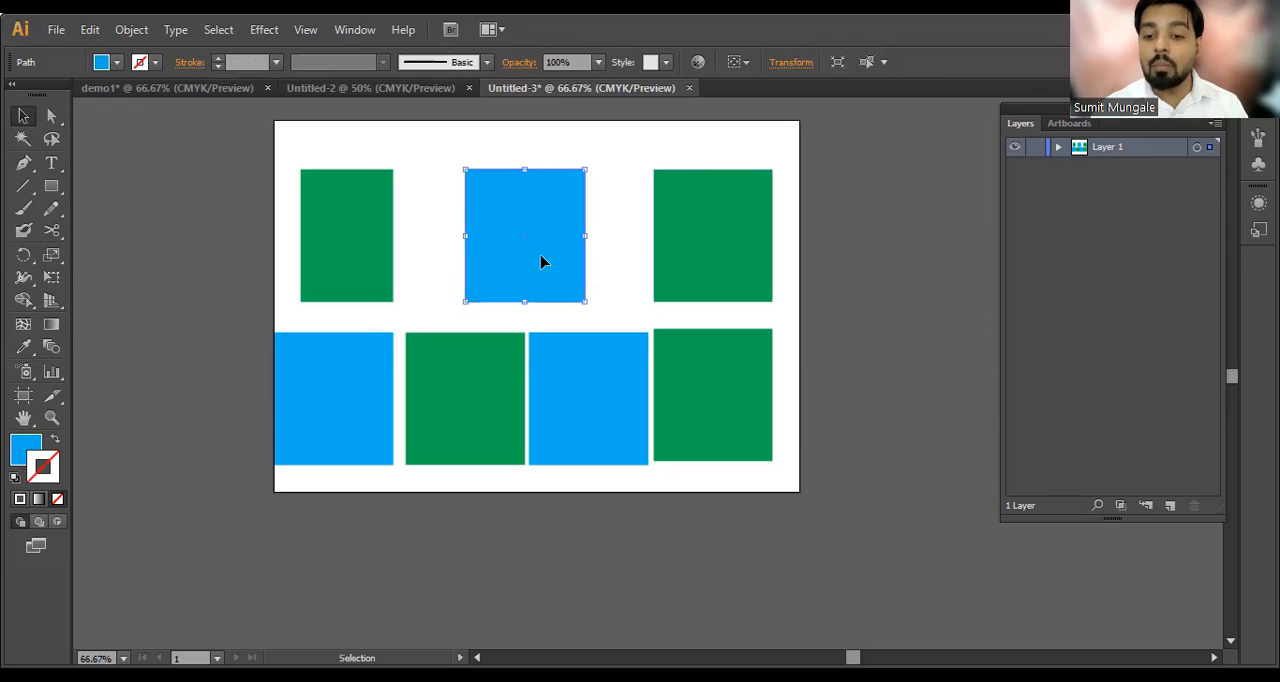
Step: Delete every rectangle except the green one in the artboard's upper-left area
click(22, 140)
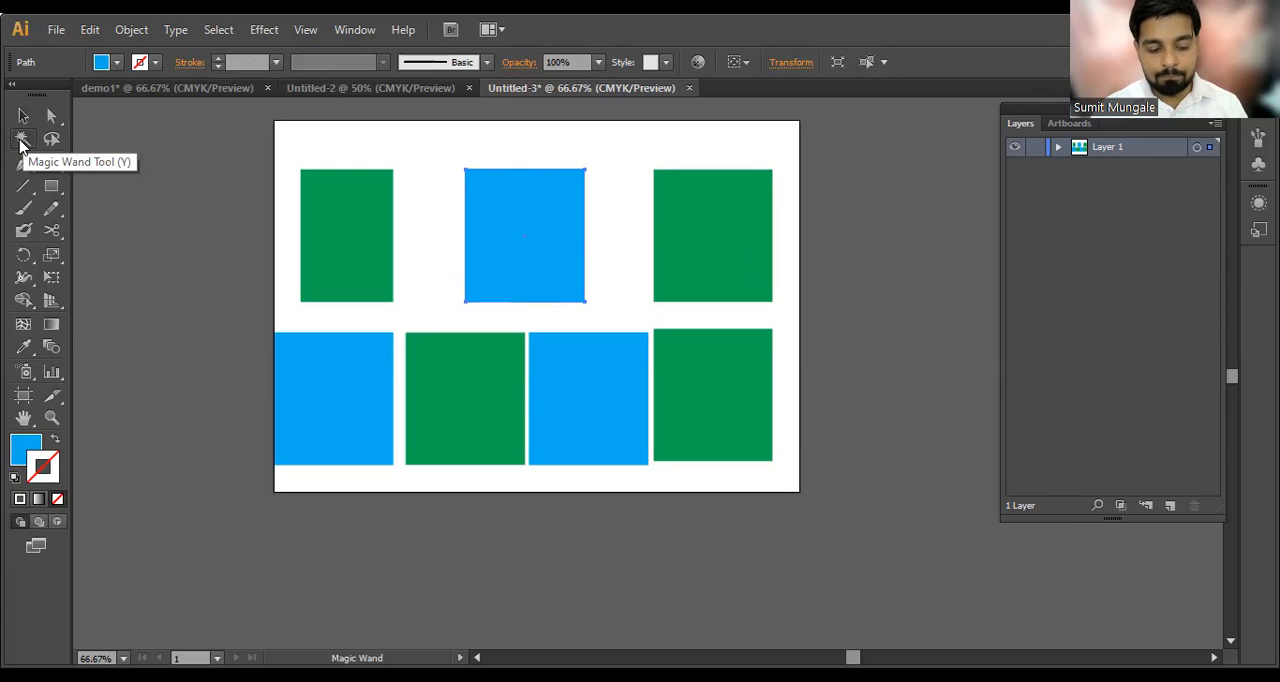
key(v)
key(ctrl+a)
key(a)
drag(829, 251, 445, 524)
key(Delete)
click(331, 408)
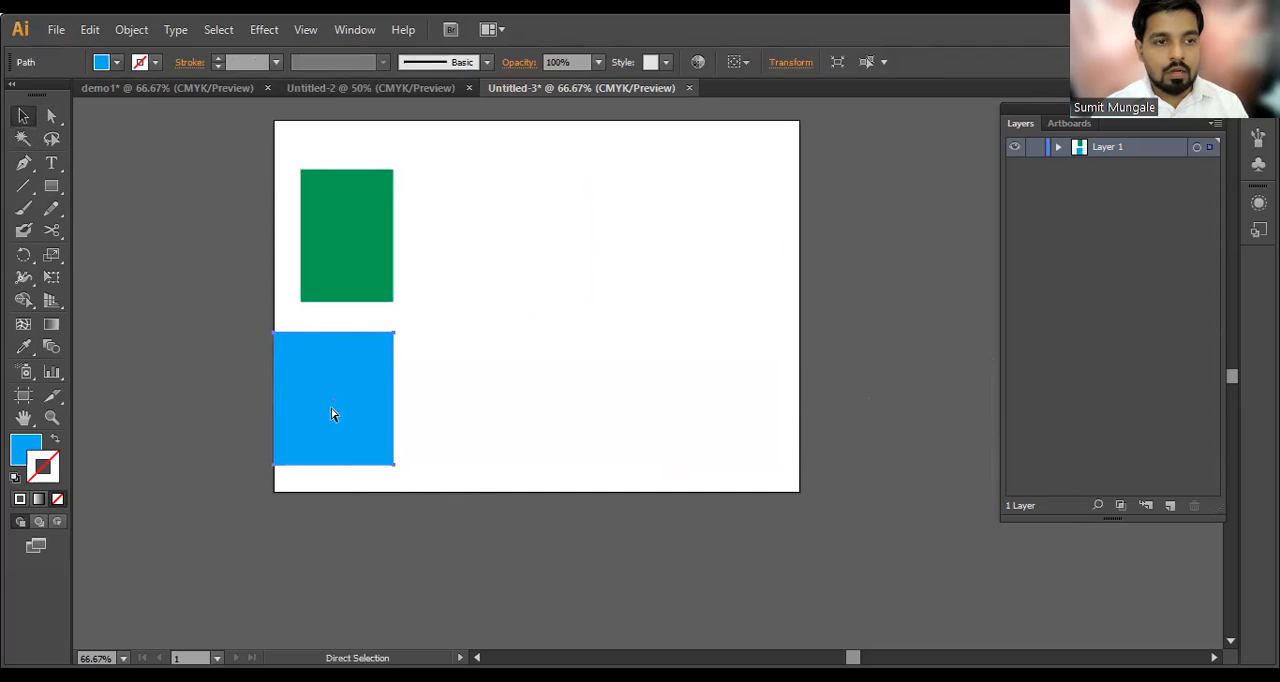
key(Delete)
key(v)
Step: Go through the selection tools and draw a freehand Lasso loop in the artboard's empty area
click(52, 140)
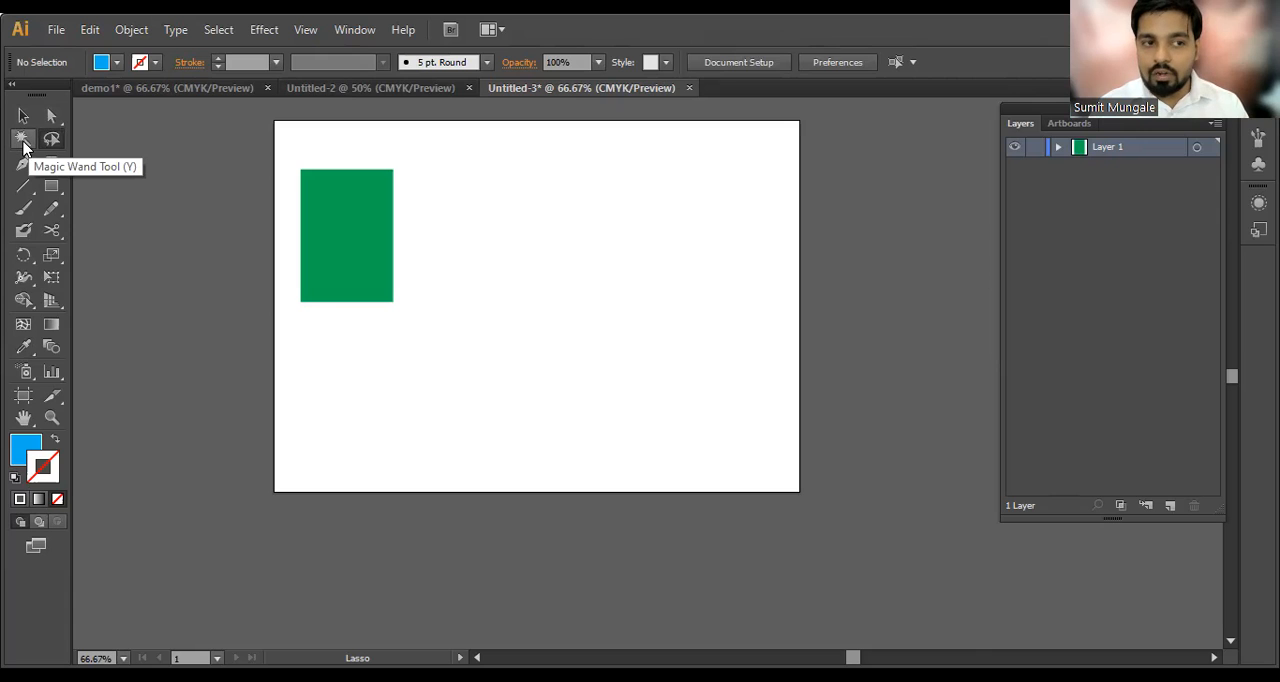
click(24, 117)
click(51, 116)
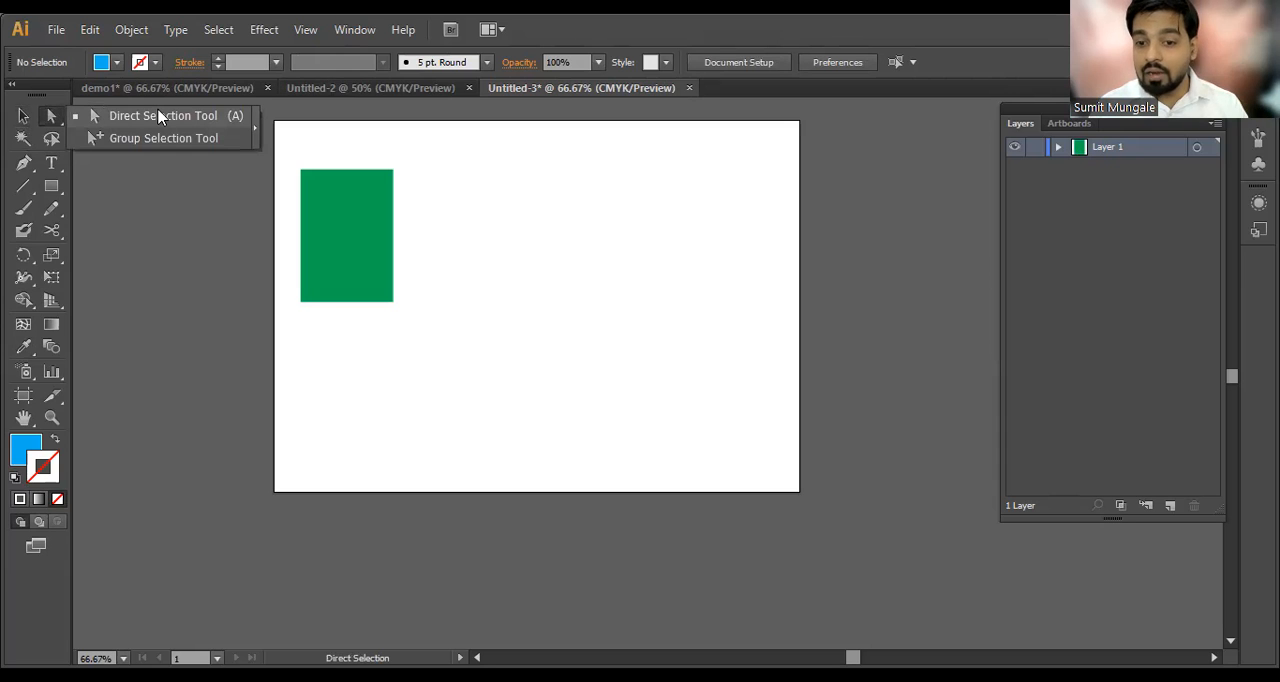
click(22, 139)
click(50, 141)
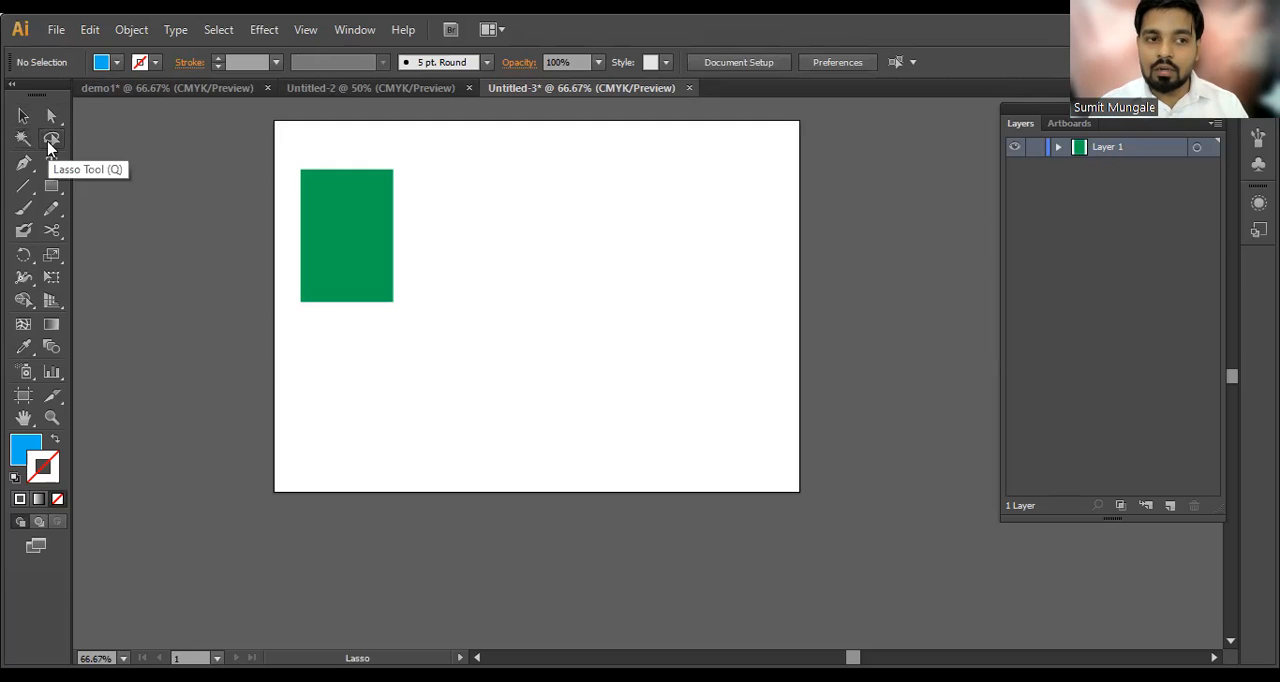
mouse_move(594, 157)
mouse_down()
mouse_move(557, 363)
mouse_move(723, 360)
mouse_move(726, 213)
mouse_up()
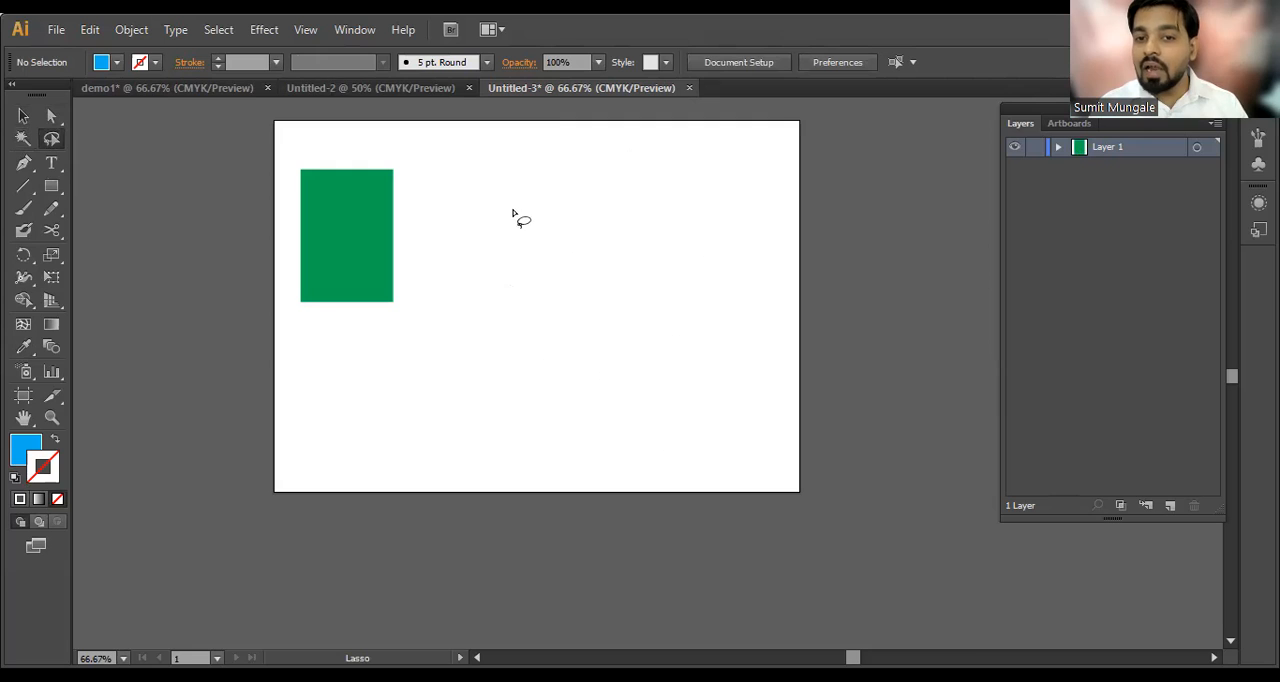
key(v)
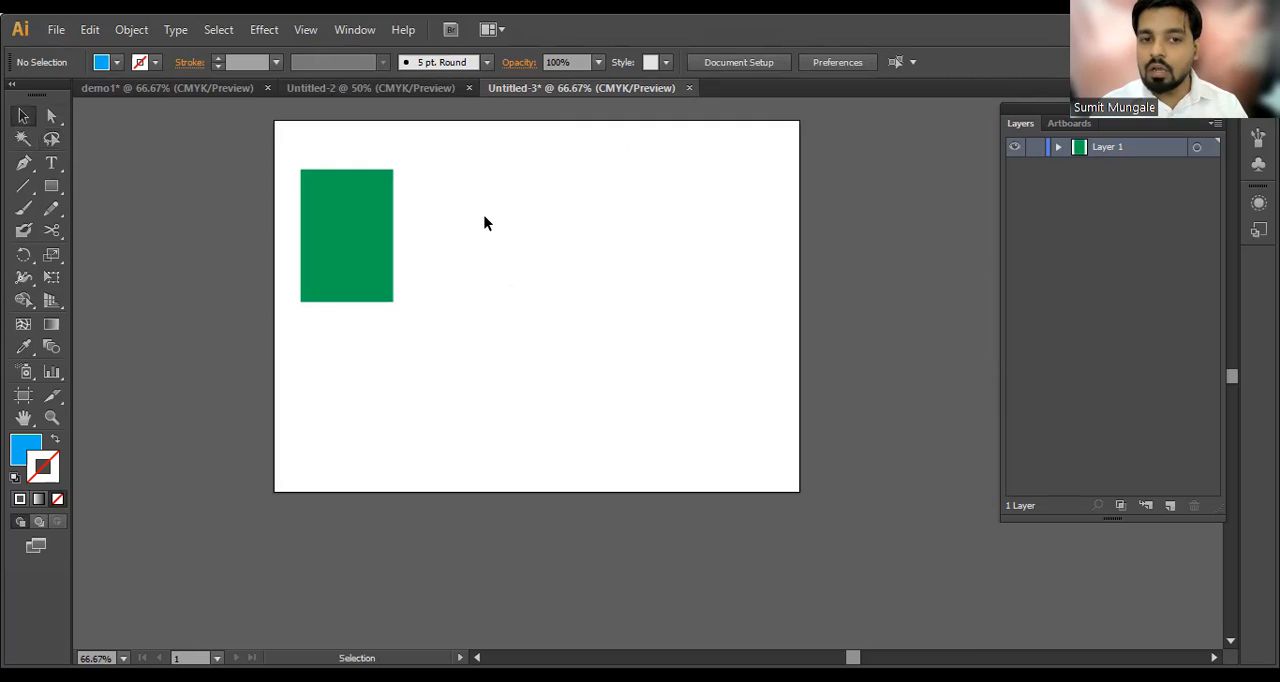
click(52, 139)
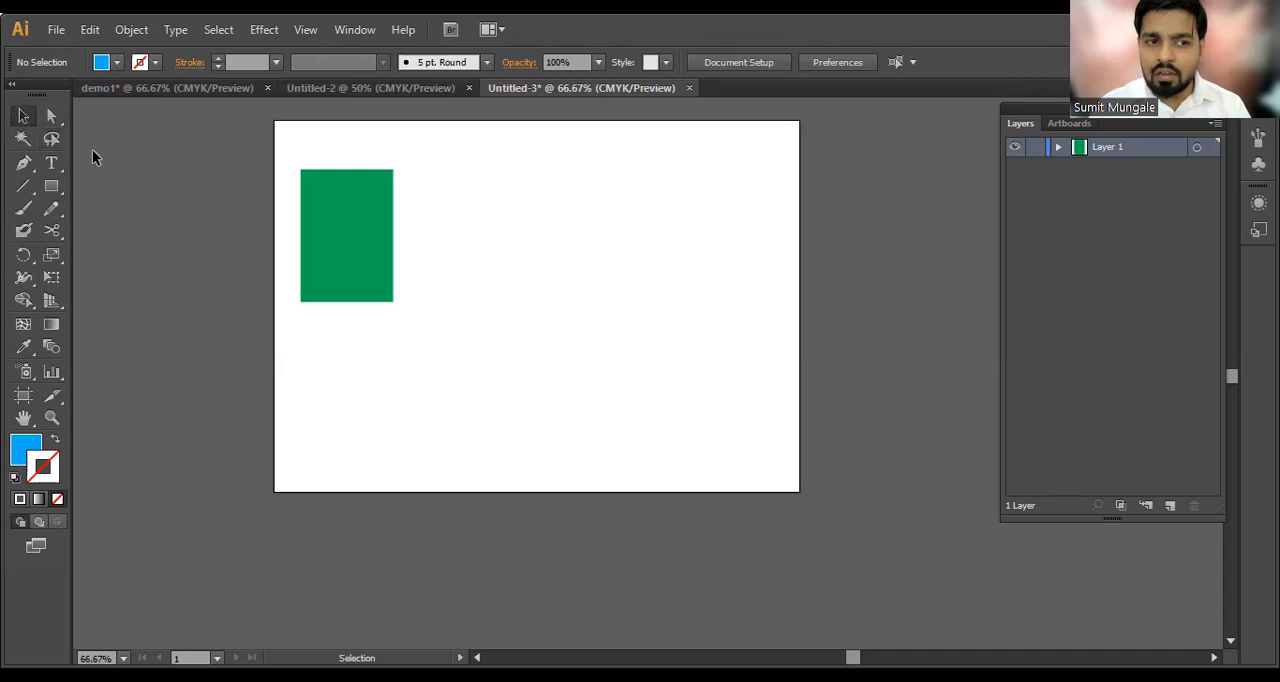
Step: Move the green rectangle toward the artboard's middle and duplicate it into a row of four rectangles
click(23, 115)
drag(351, 243, 500, 277)
key(a)
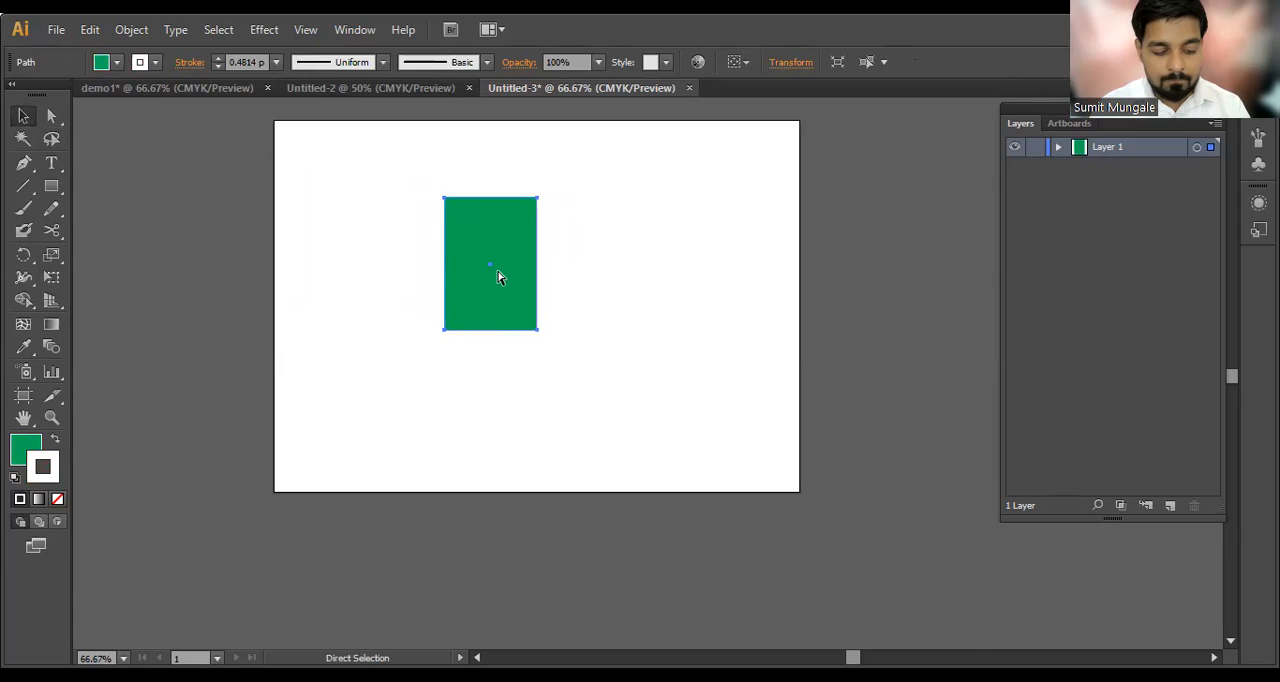
key(v)
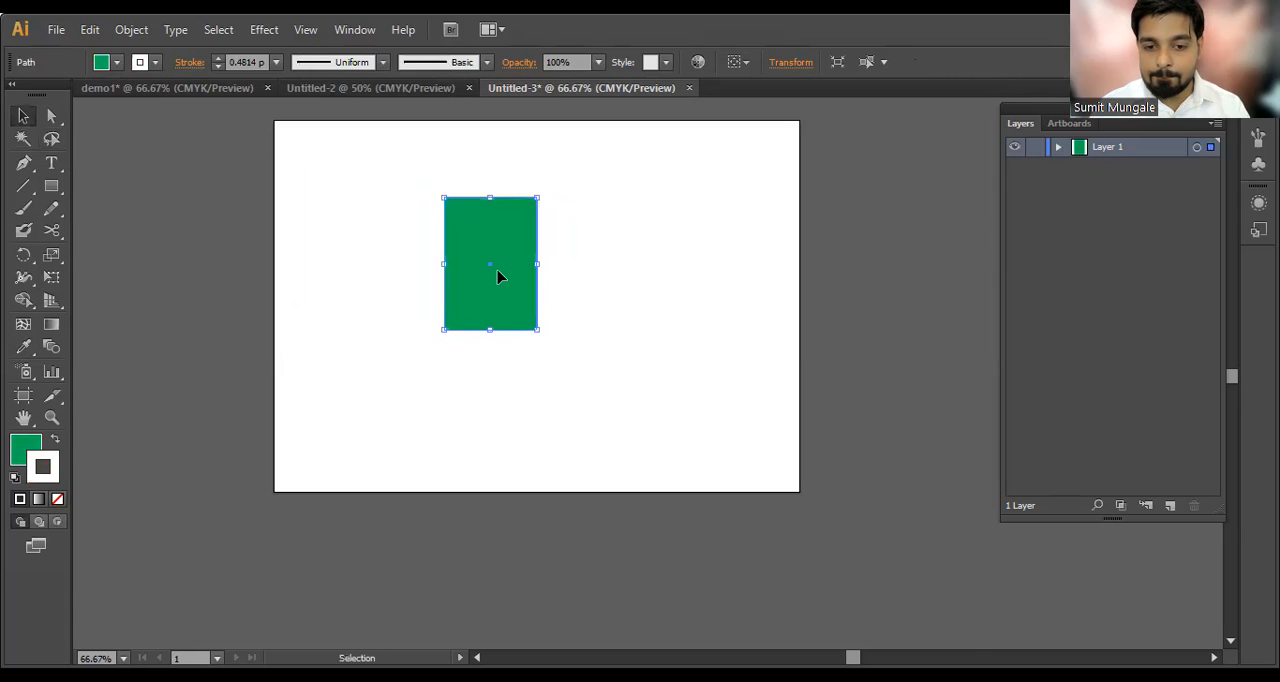
drag(500, 277, 387, 282)
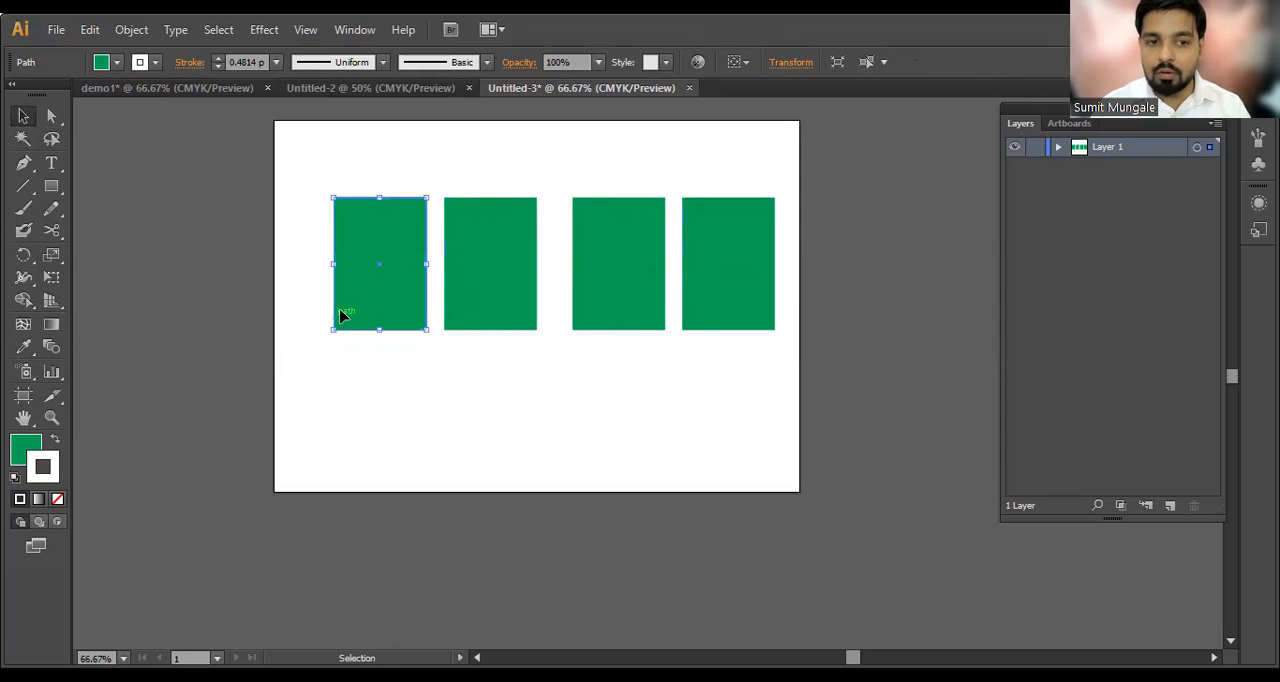
Step: Move the two right-hand green rectangles closer to the others to even out the row's spacing, and deselect
click(819, 326)
drag(651, 323, 628, 320)
drag(701, 301, 720, 294)
click(709, 417)
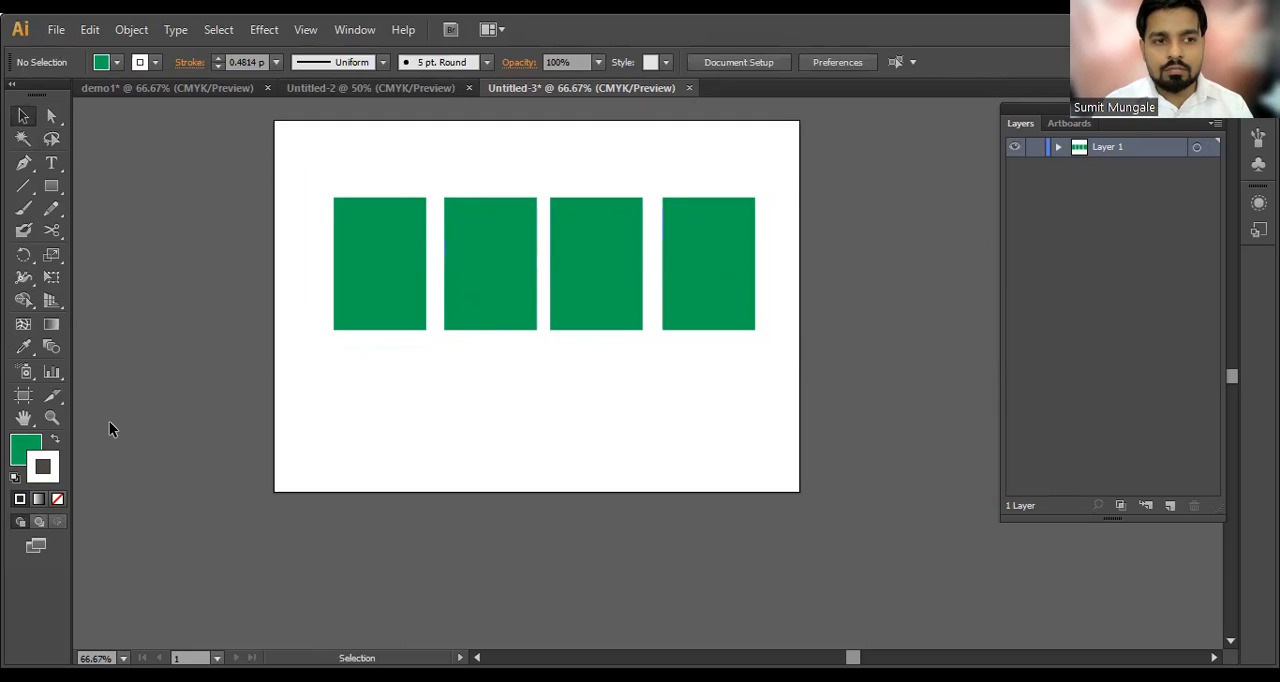
Step: Select the three right-hand green rectangles with a freehand Lasso loop and deselect them
click(52, 140)
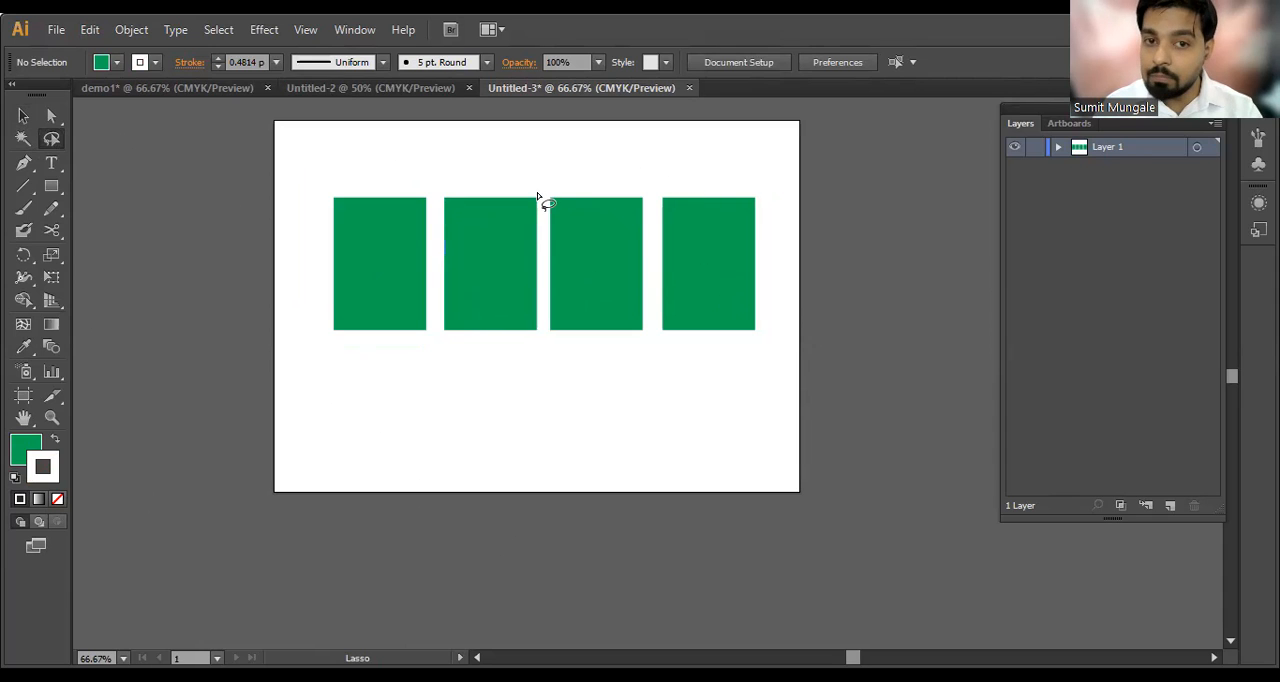
mouse_move(940, 205)
mouse_down()
mouse_move(881, 264)
mouse_move(821, 404)
mouse_move(985, 416)
mouse_move(940, 183)
mouse_move(817, 309)
mouse_move(695, 398)
mouse_move(343, 463)
mouse_move(284, 510)
mouse_move(426, 536)
mouse_move(617, 471)
mouse_move(832, 473)
mouse_move(921, 278)
mouse_move(866, 232)
mouse_up()
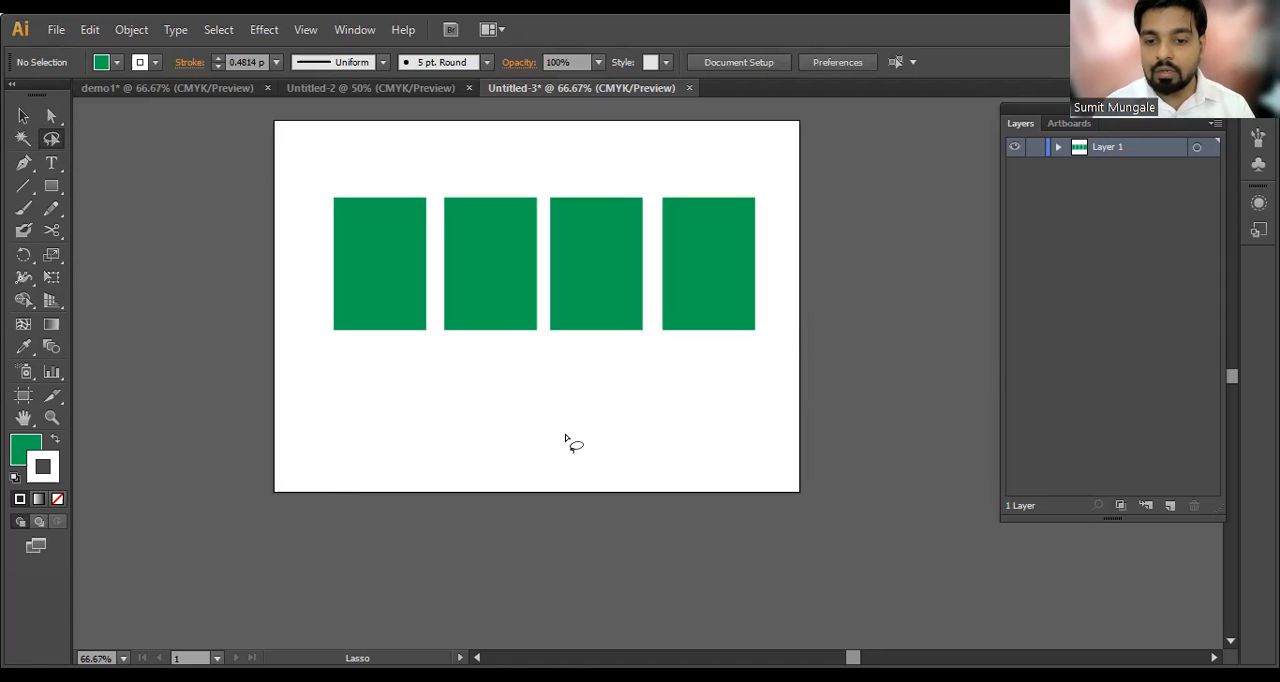
mouse_move(803, 207)
mouse_down()
mouse_move(680, 152)
mouse_move(601, 163)
mouse_move(490, 255)
mouse_move(447, 341)
mouse_move(664, 370)
mouse_move(785, 298)
mouse_move(821, 210)
mouse_up()
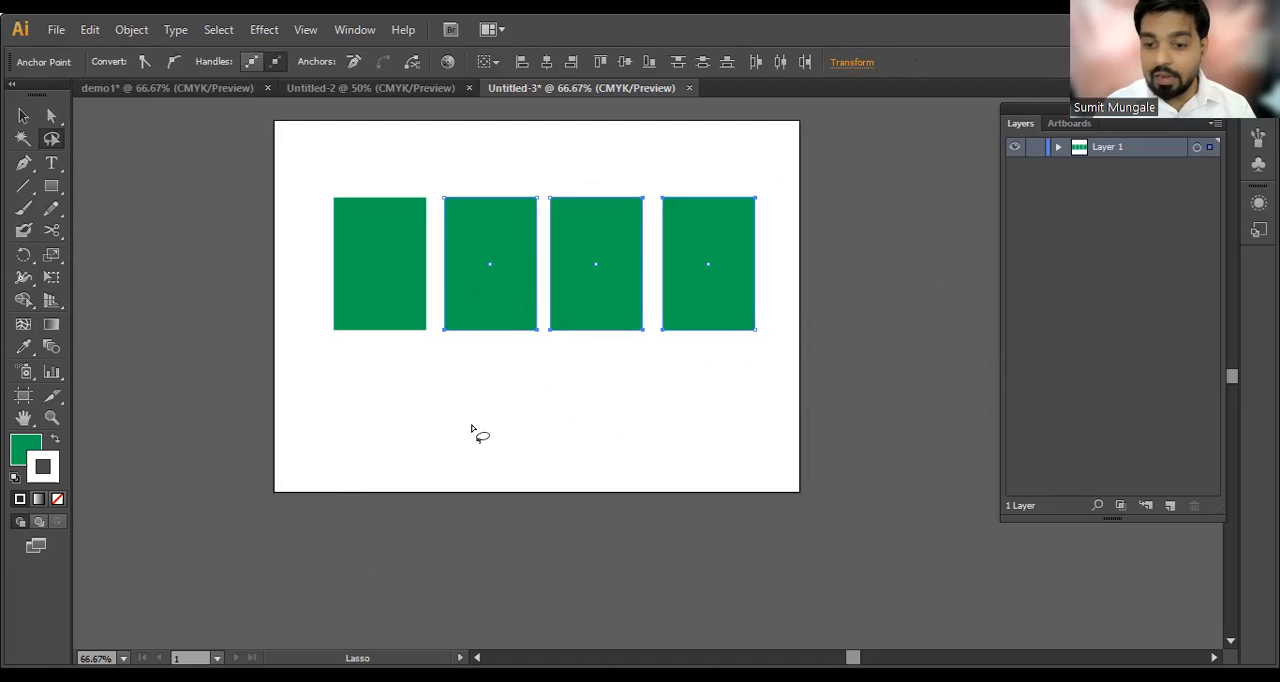
key(c)
key(v)
click(480, 390)
Step: Recolor the second rectangle to a blue fill and copy that color to the fourth rectangle with the Eyedropper
click(465, 315)
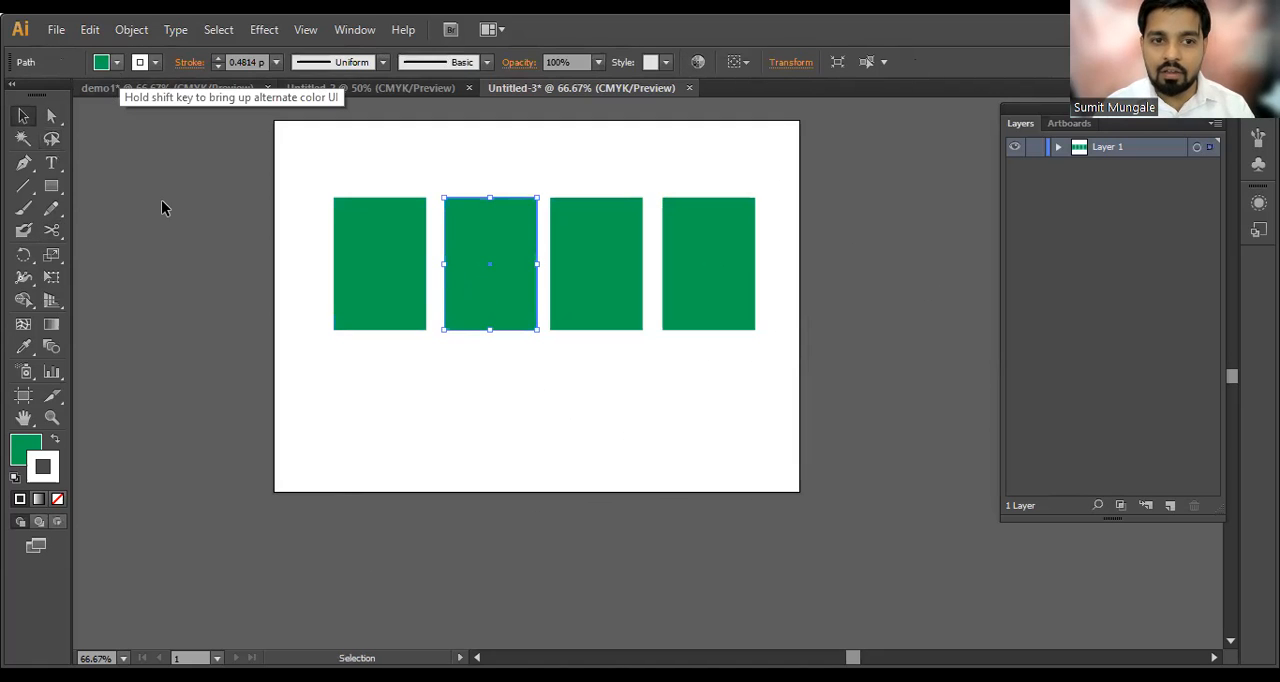
click(689, 277)
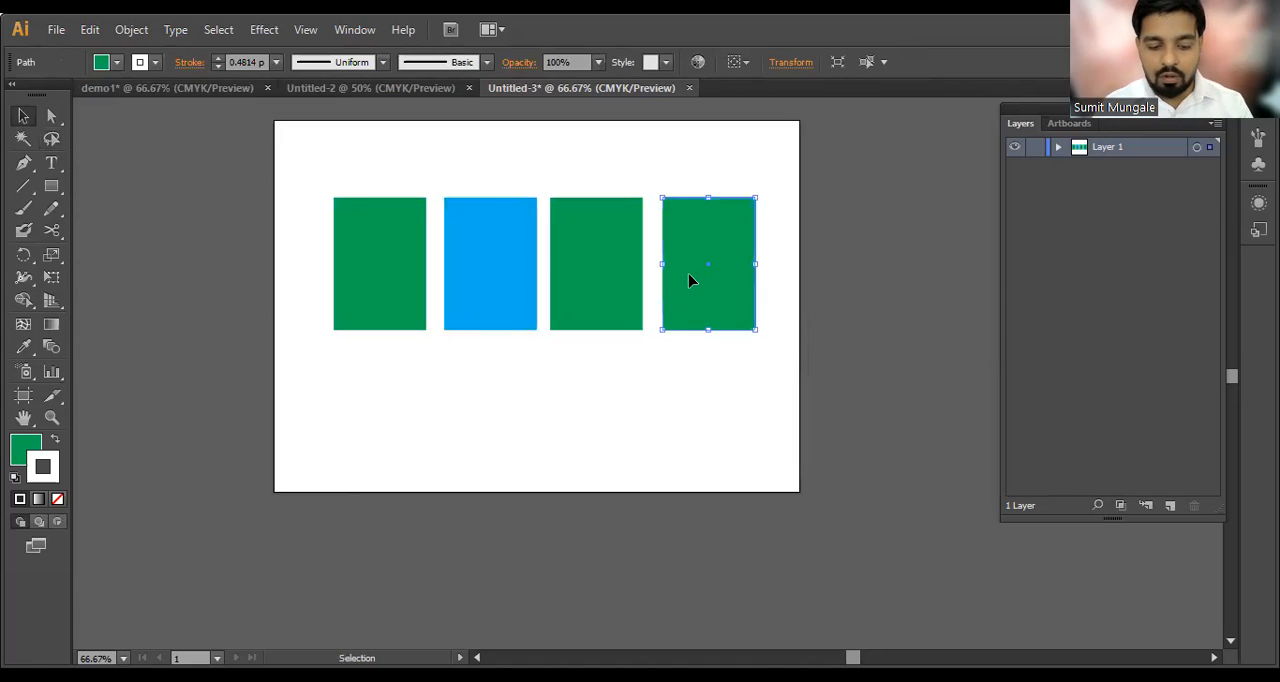
key(i)
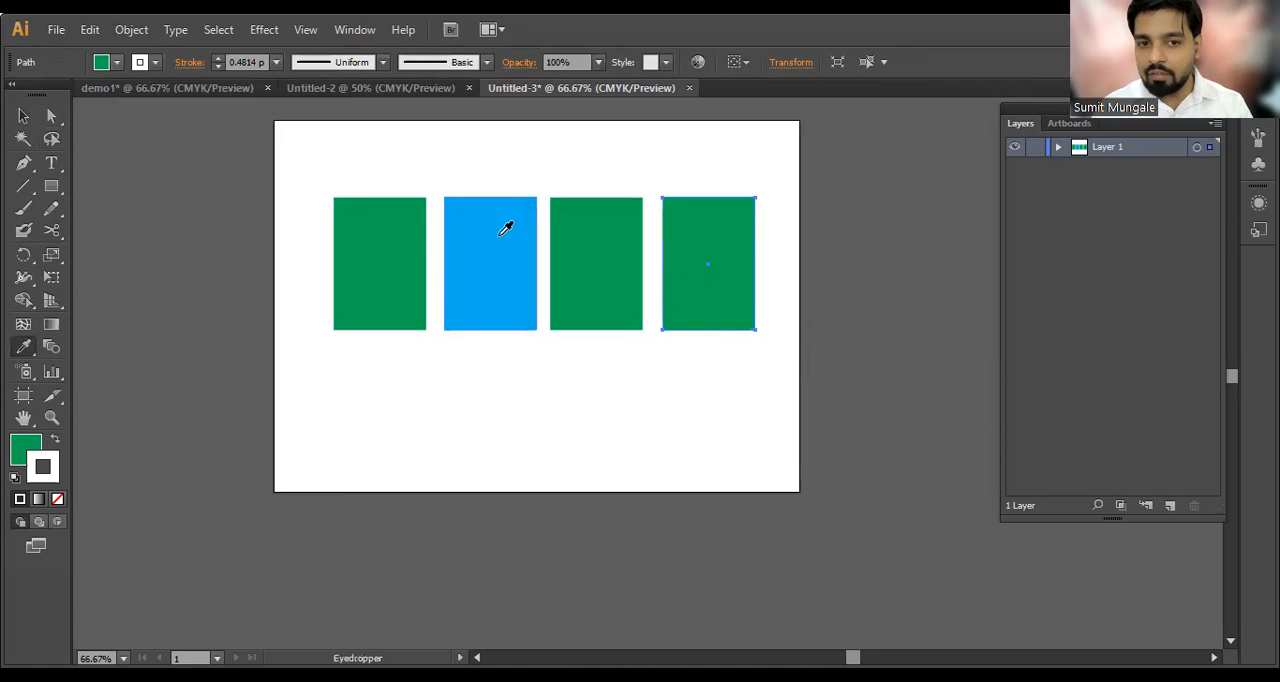
click(457, 283)
Step: Move the row of four rectangles up and to the left, and duplicate it directly below as a second row
key(v)
drag(297, 265, 862, 312)
drag(723, 294, 707, 257)
drag(707, 257, 711, 423)
click(770, 360)
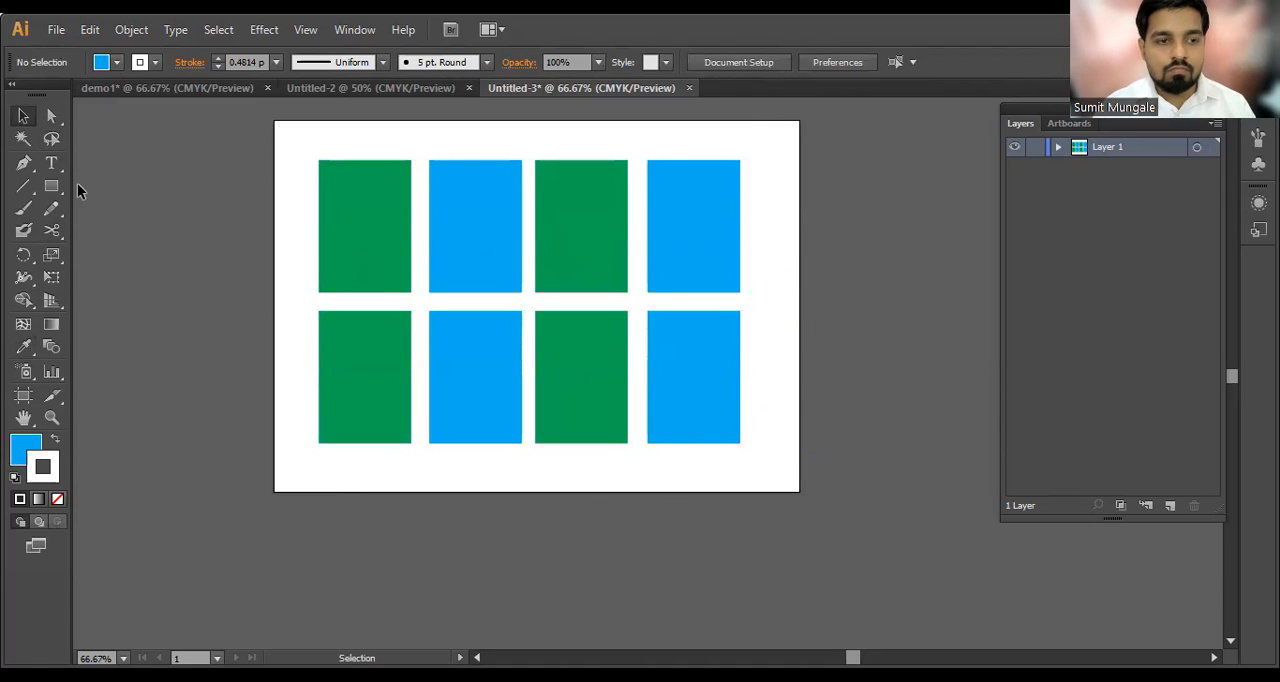
Step: Select the four right-hand rectangles across both rows with the Lasso tool, delete them and undo the deletion
click(50, 145)
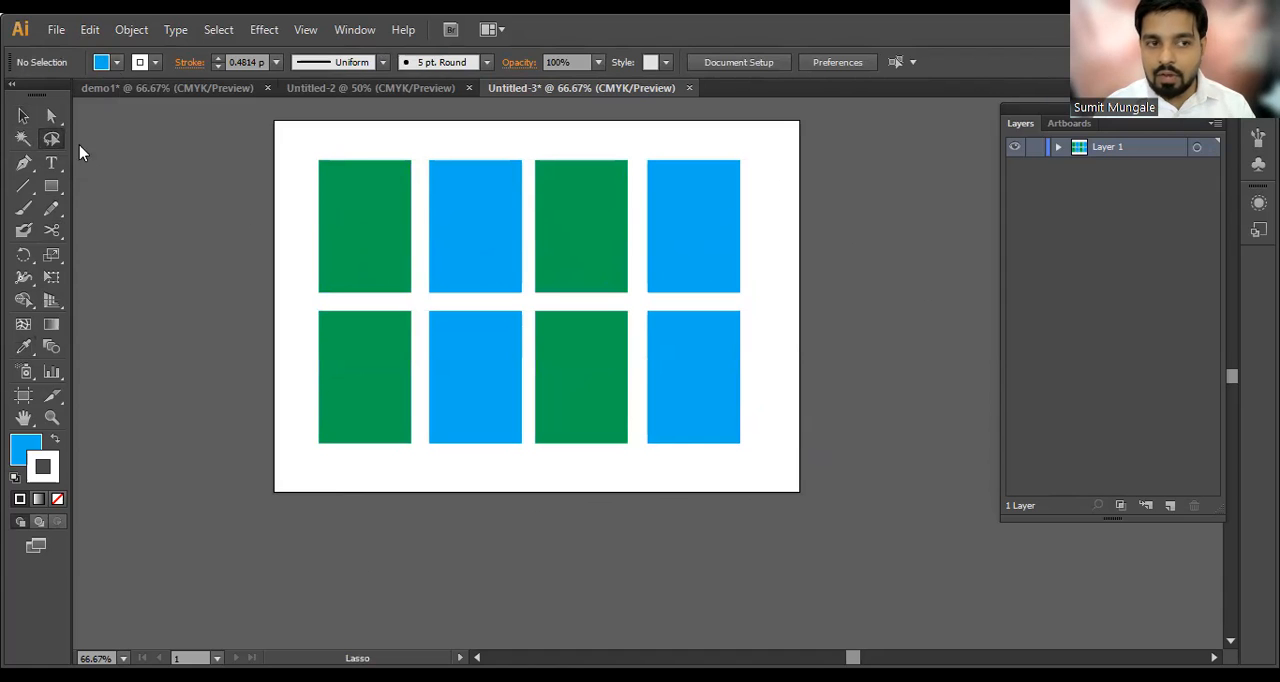
mouse_move(784, 157)
mouse_down()
mouse_move(614, 155)
mouse_move(576, 237)
mouse_move(584, 400)
mouse_move(605, 455)
mouse_move(642, 474)
mouse_move(750, 450)
mouse_move(800, 320)
mouse_move(792, 162)
mouse_up()
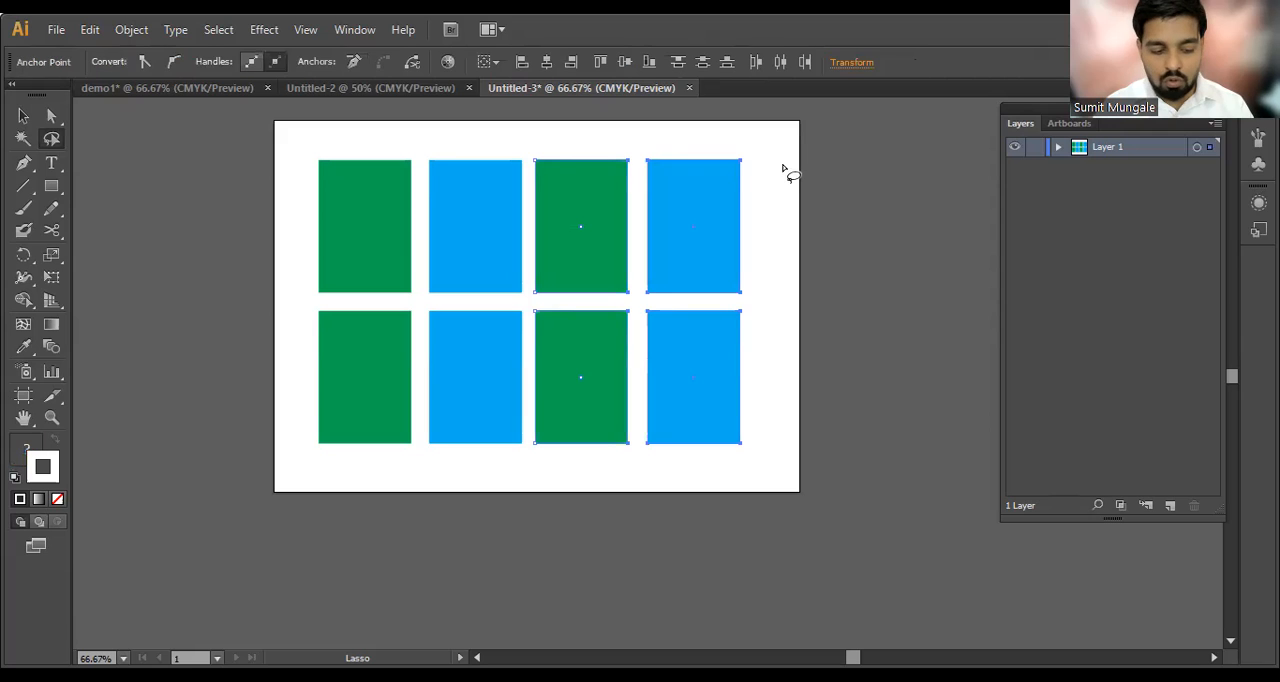
key(Delete)
key(ctrl+z)
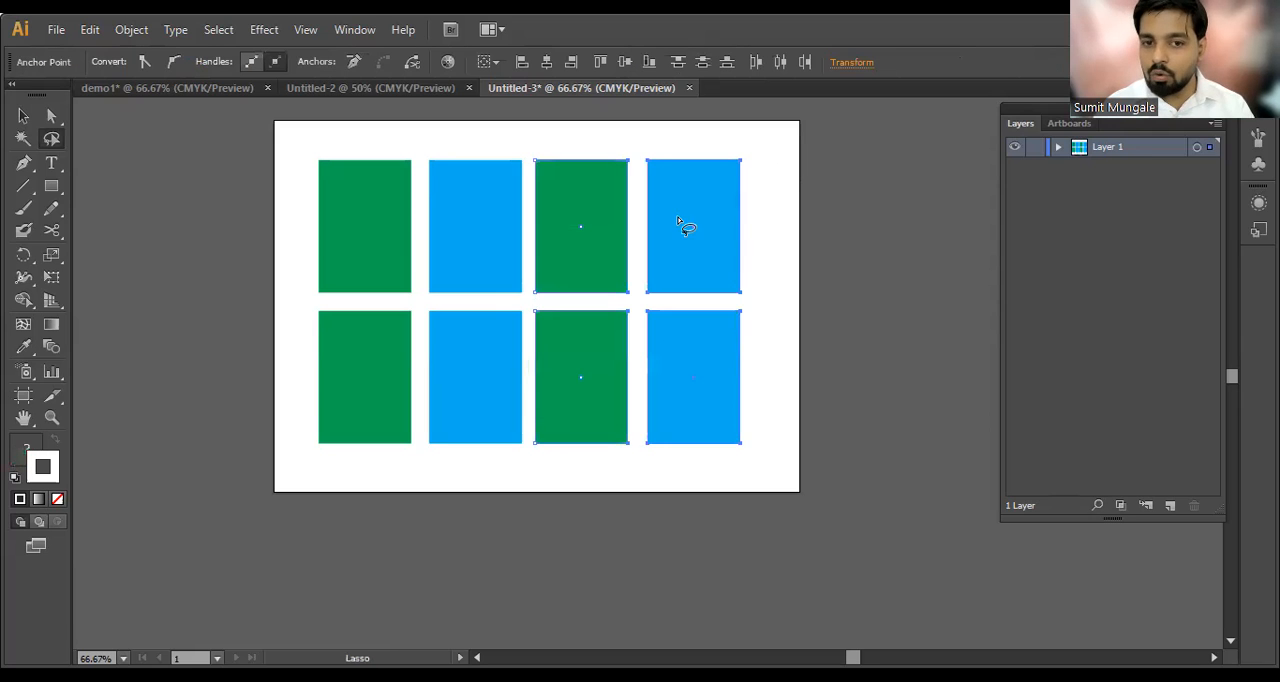
Step: Select the first two rectangles of the upper row with the Lasso tool, delete them and undo the deletion
mouse_move(288, 140)
mouse_down()
mouse_move(440, 130)
mouse_move(524, 146)
mouse_move(536, 284)
mouse_move(521, 305)
mouse_move(379, 309)
mouse_move(278, 290)
mouse_move(297, 160)
mouse_up()
key(ctrl)
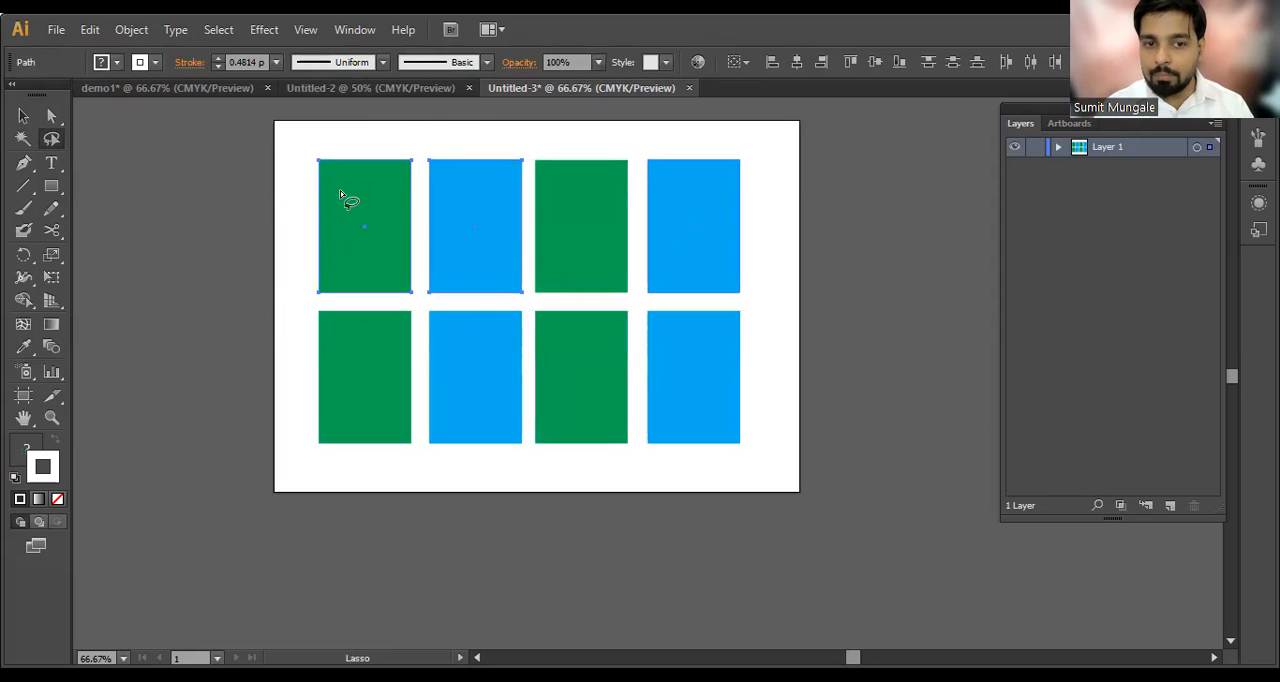
key(Delete)
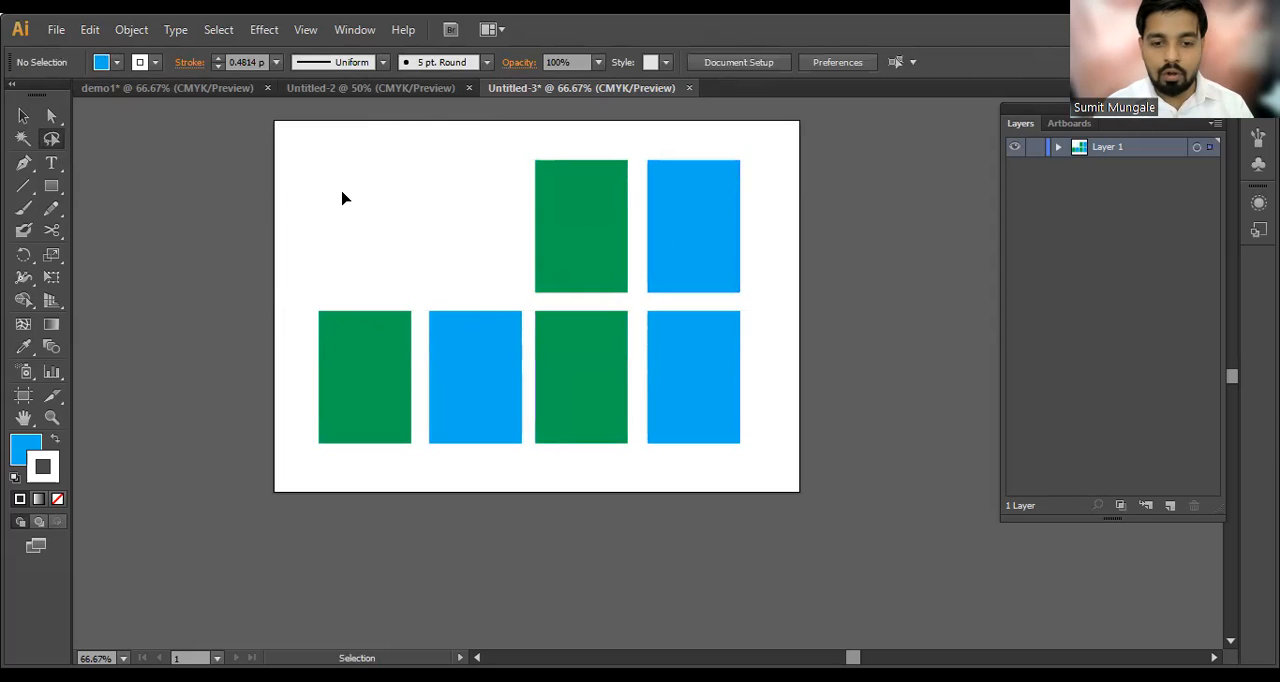
key(ctrl+z)
click(22, 116)
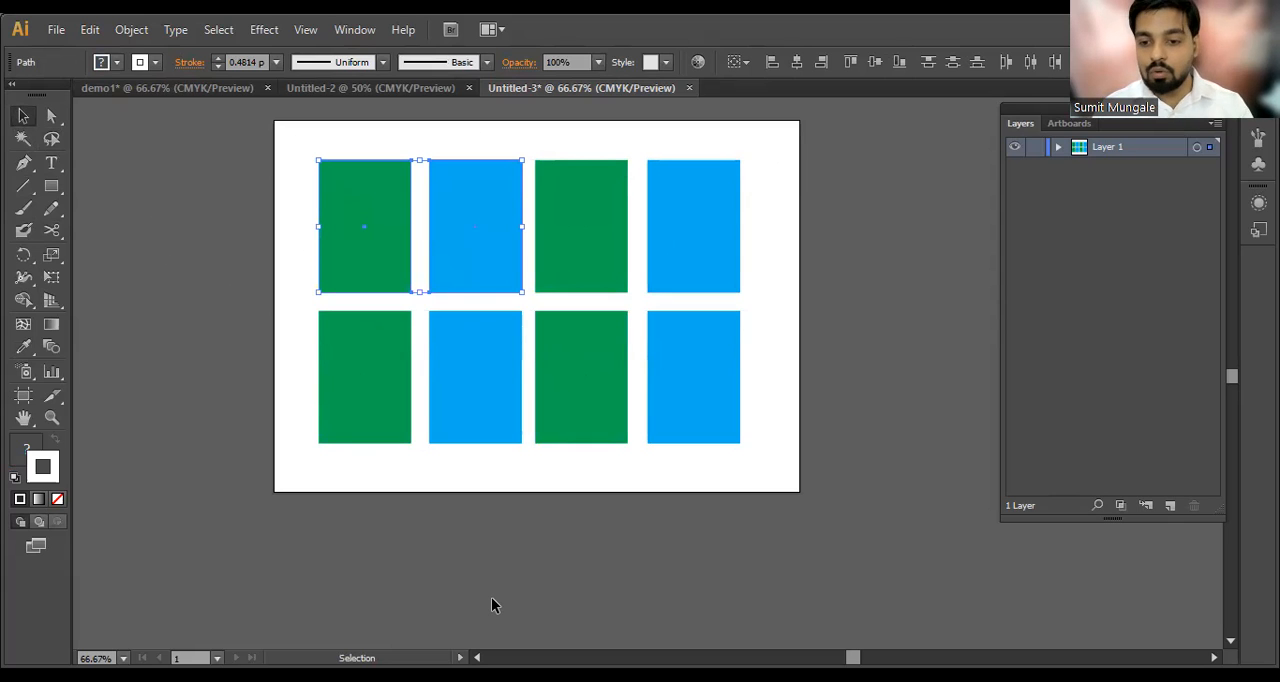
click(51, 140)
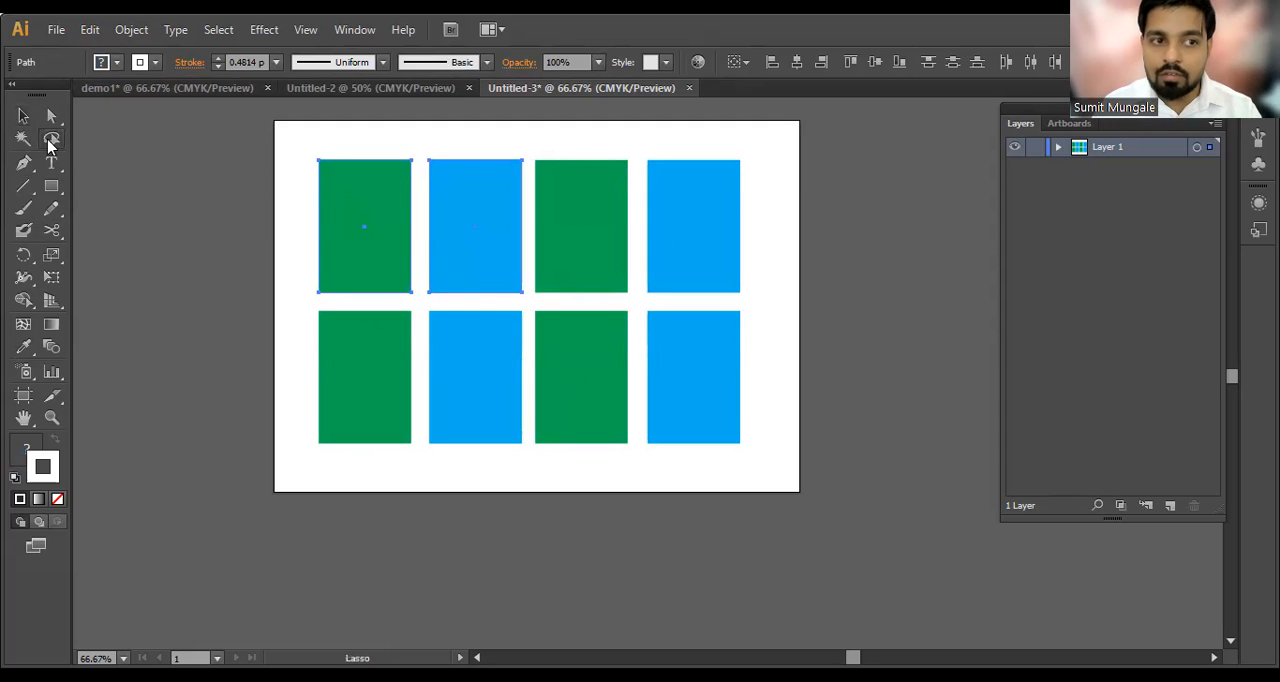